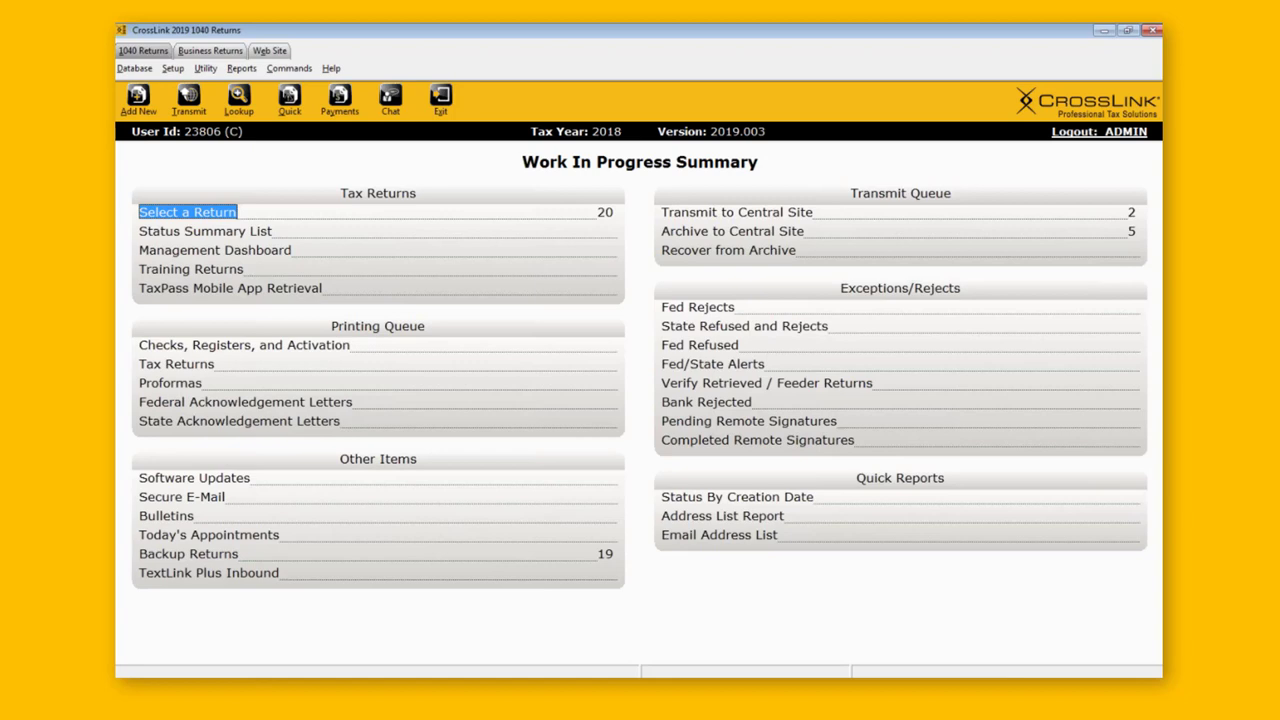
Open the Software Setup Wizard and view the paid preparer record with ID GB
click(176, 70)
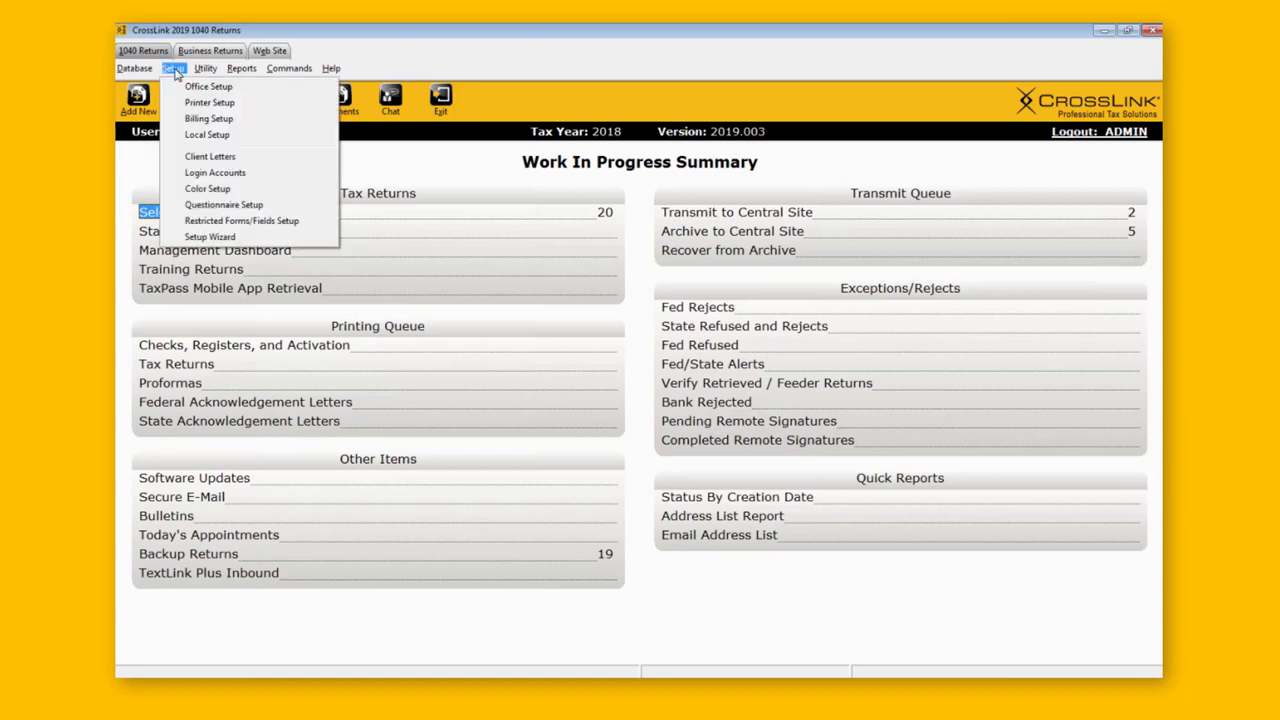
click(210, 237)
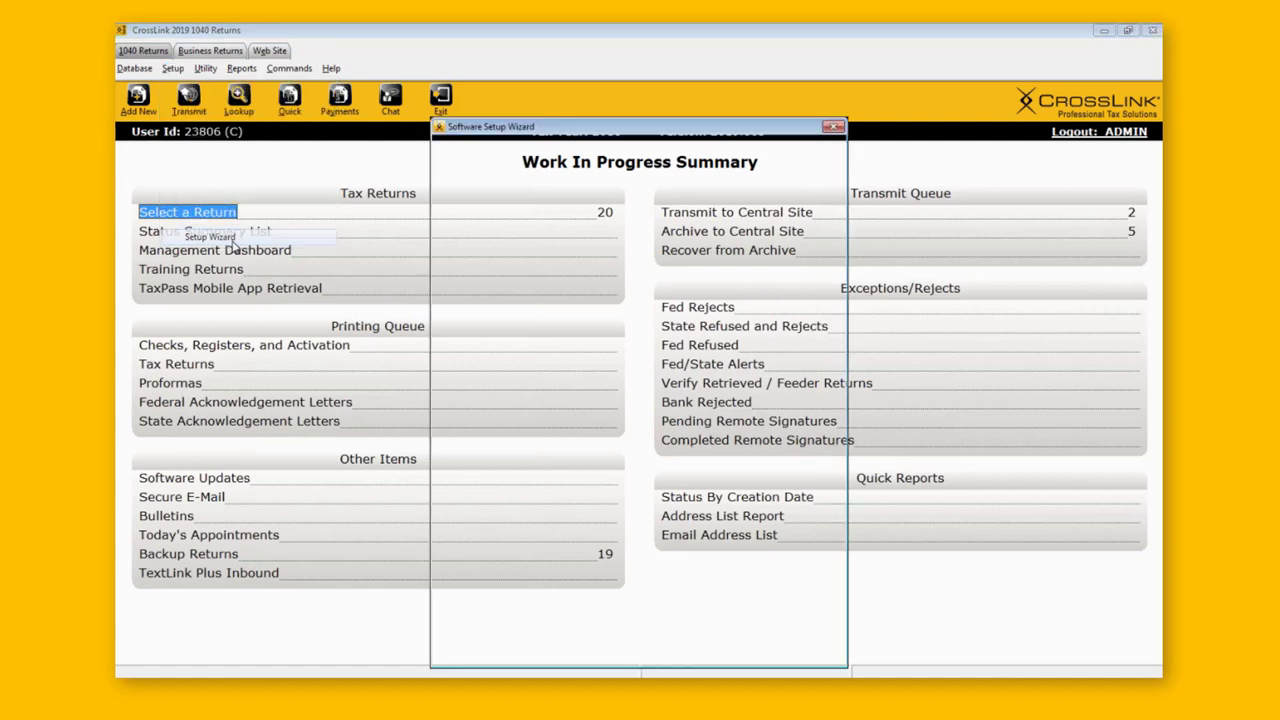
drag(614, 128, 619, 87)
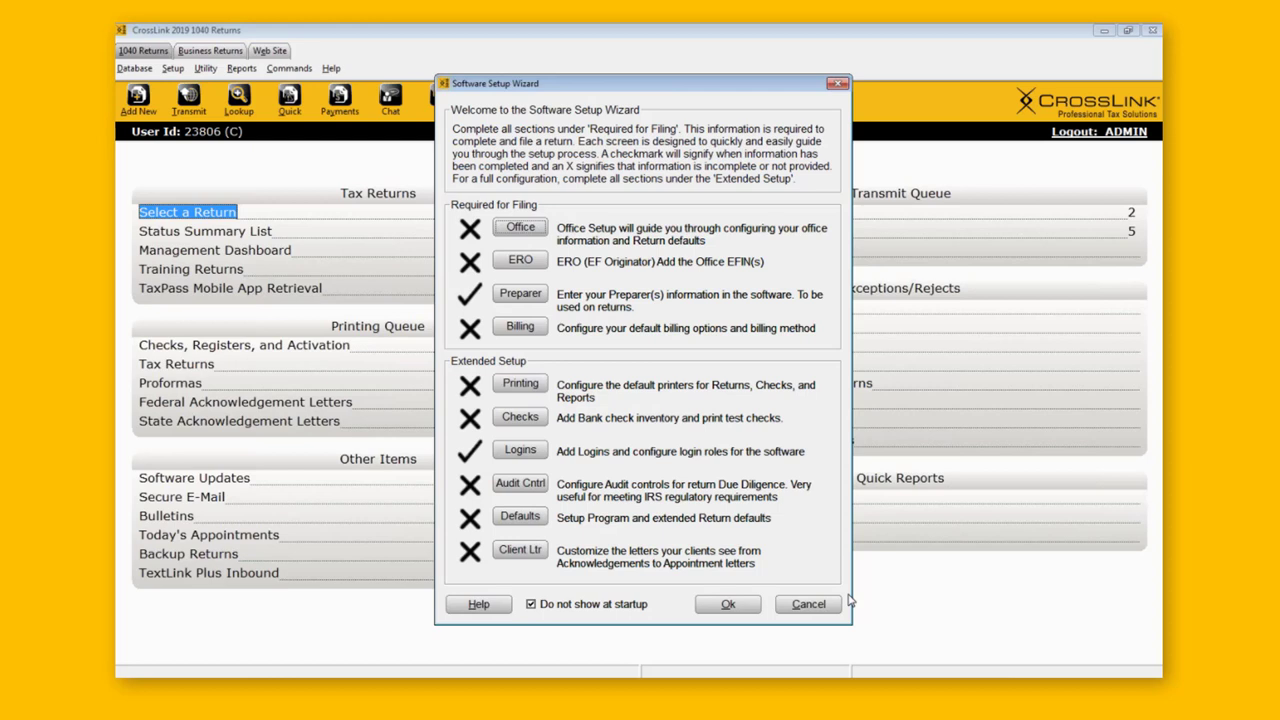
click(521, 298)
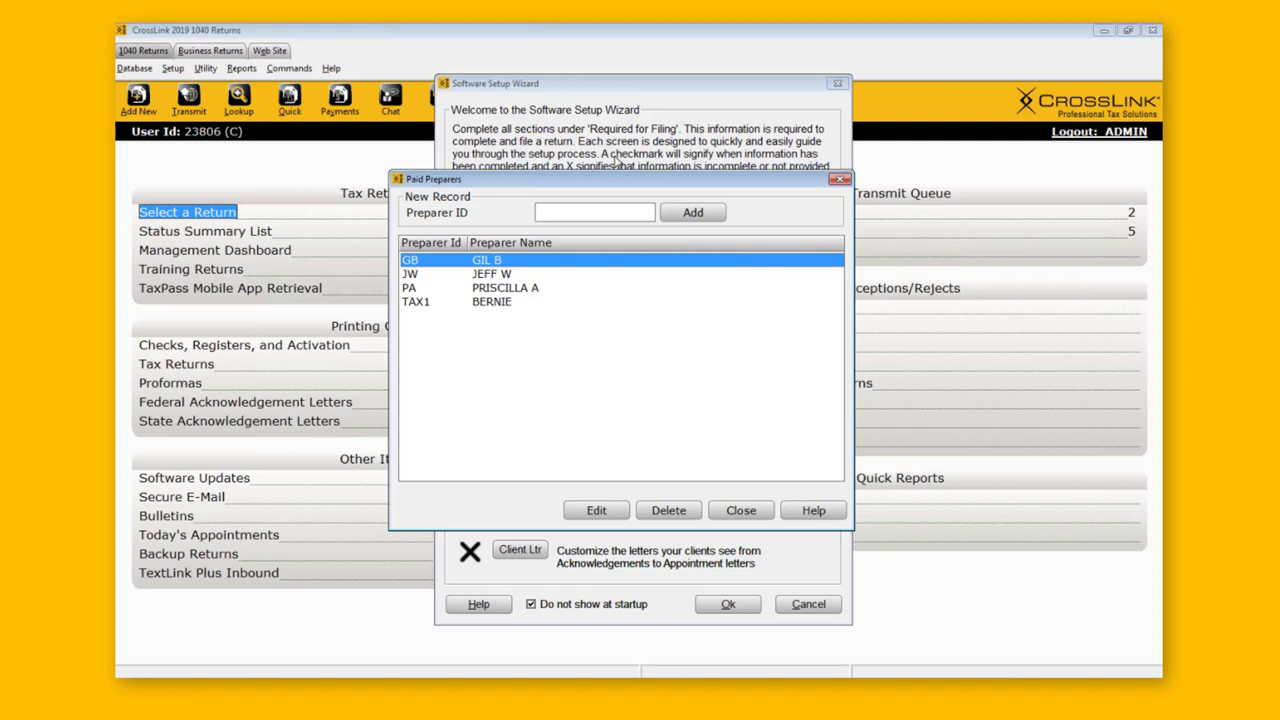
double_click(498, 263)
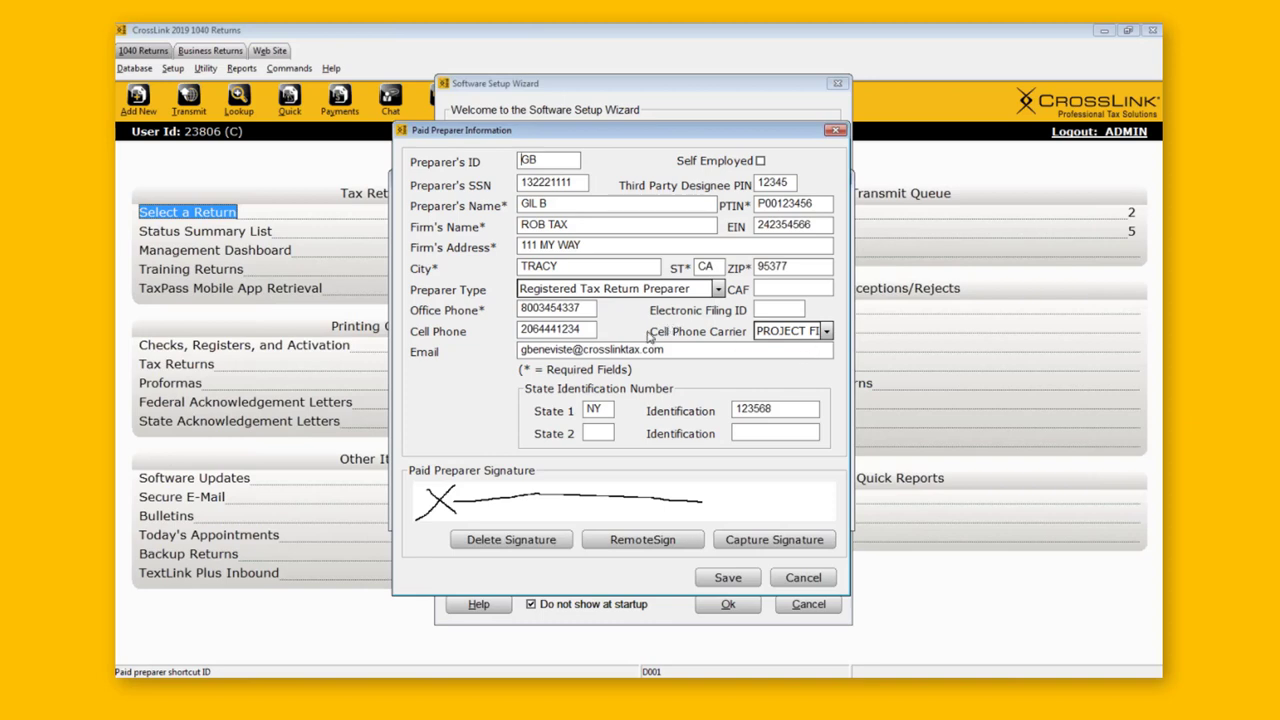
click(580, 331)
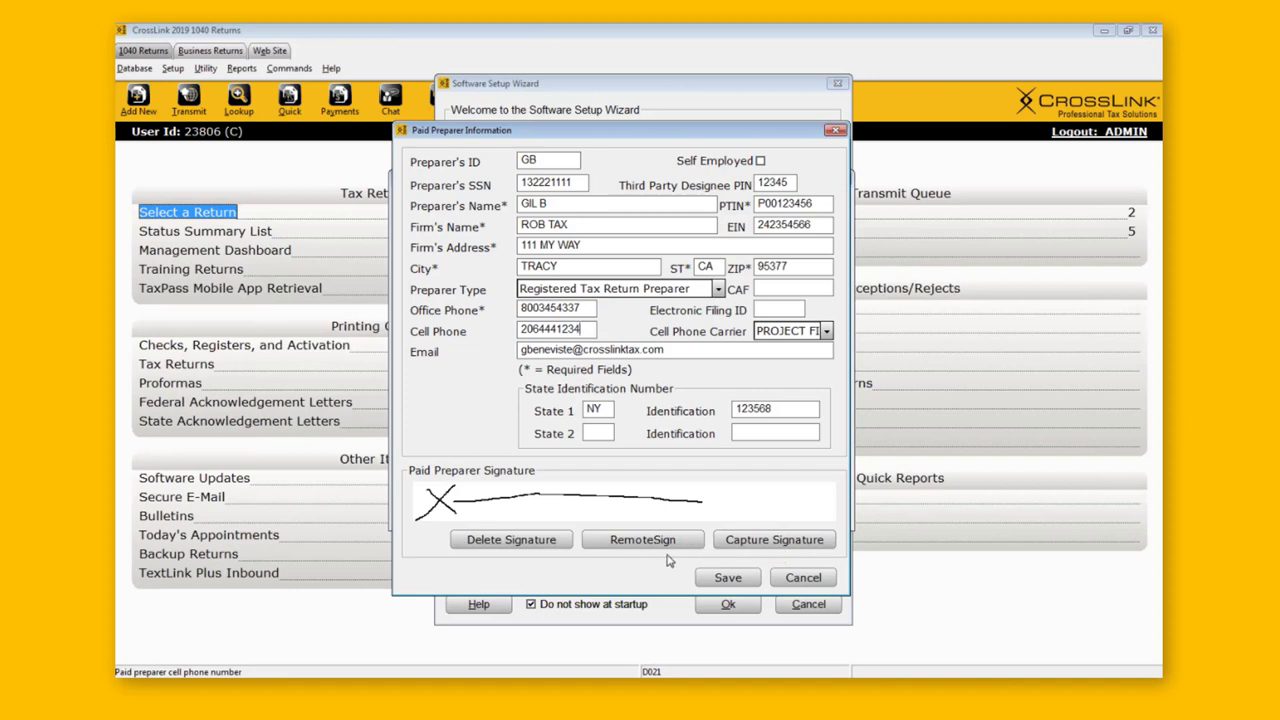
Inspect the preparer's signature capture window and remote signing options, cancelling both without collecting a signature
click(744, 541)
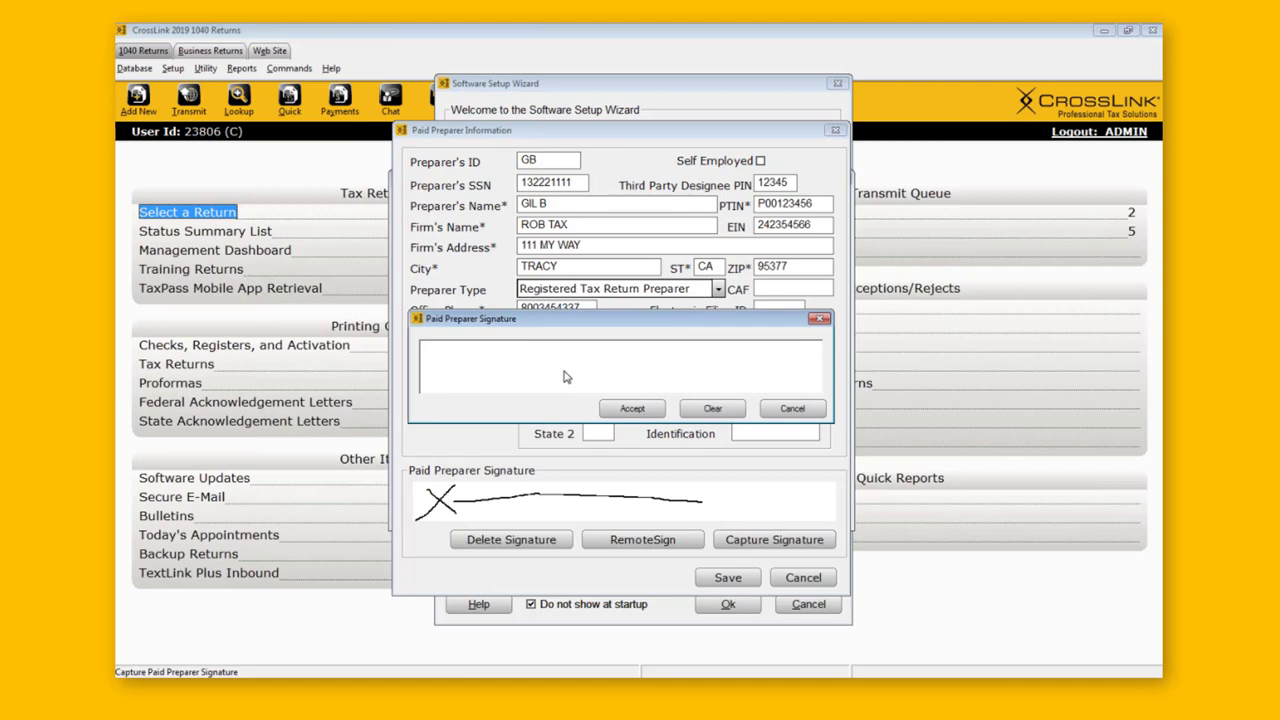
click(783, 408)
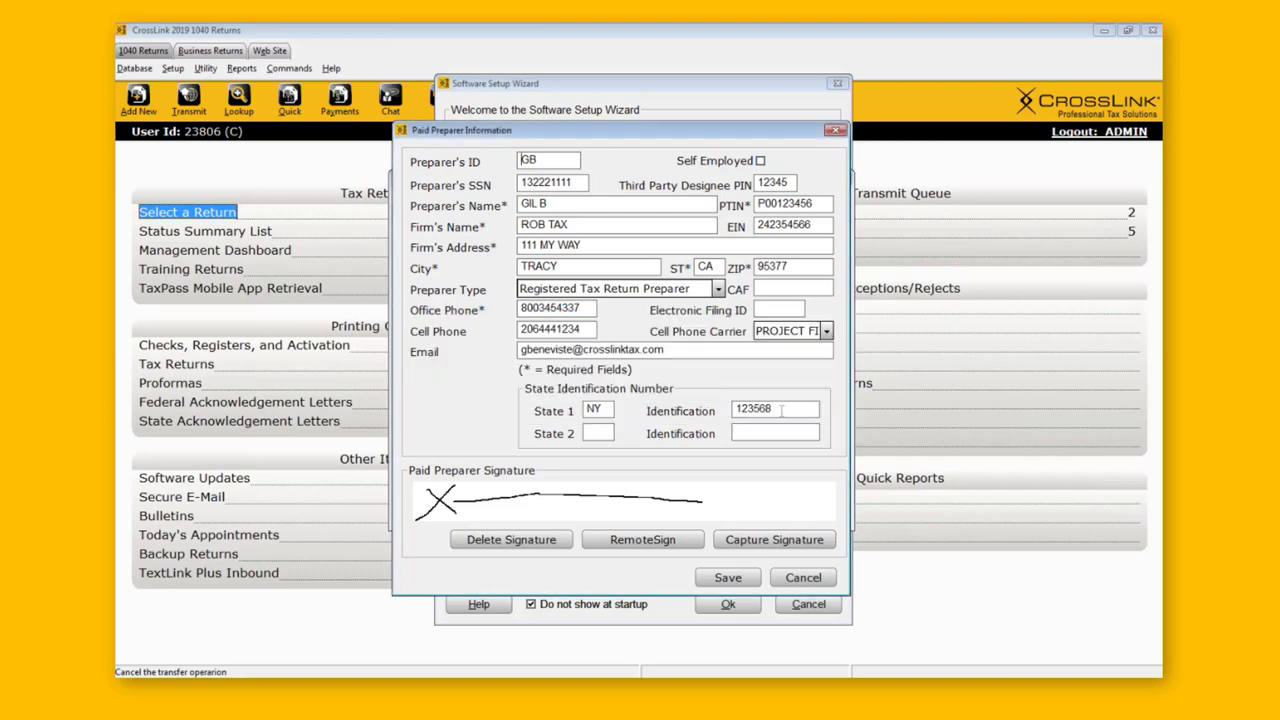
click(651, 546)
mouse_move(630, 305)
mouse_down()
mouse_move(626, 557)
mouse_move(648, 489)
mouse_up()
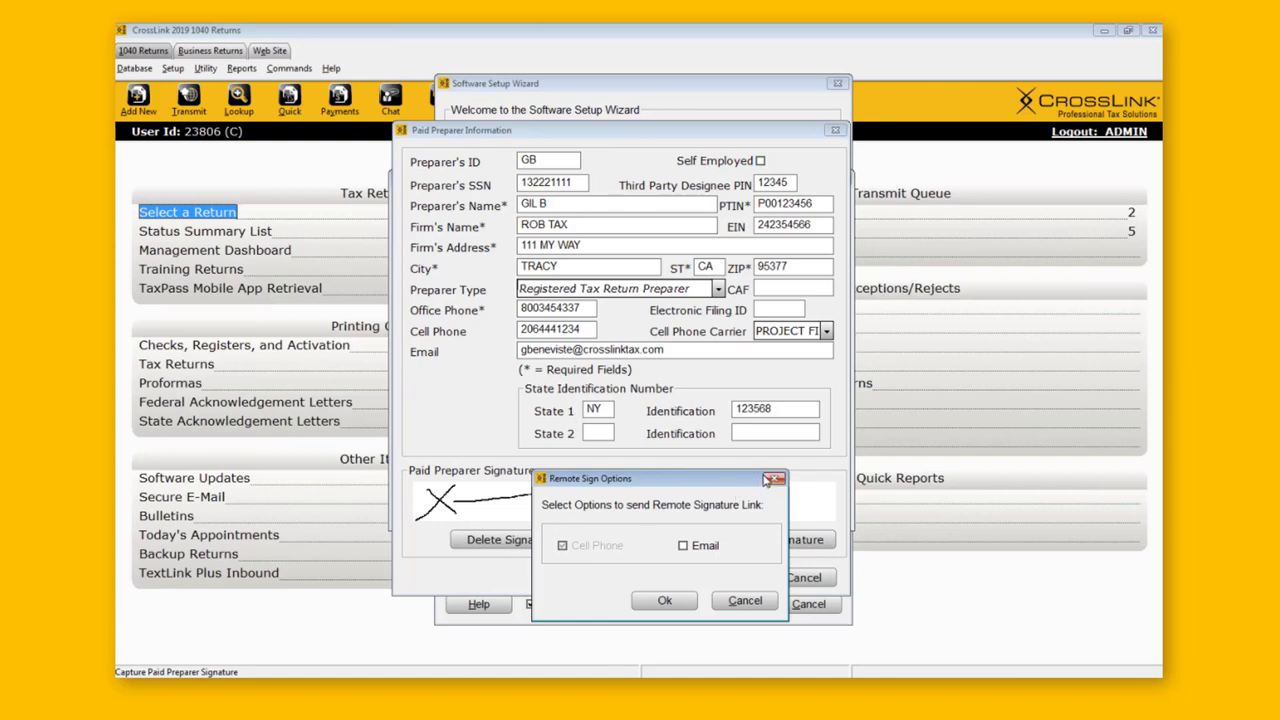
click(770, 479)
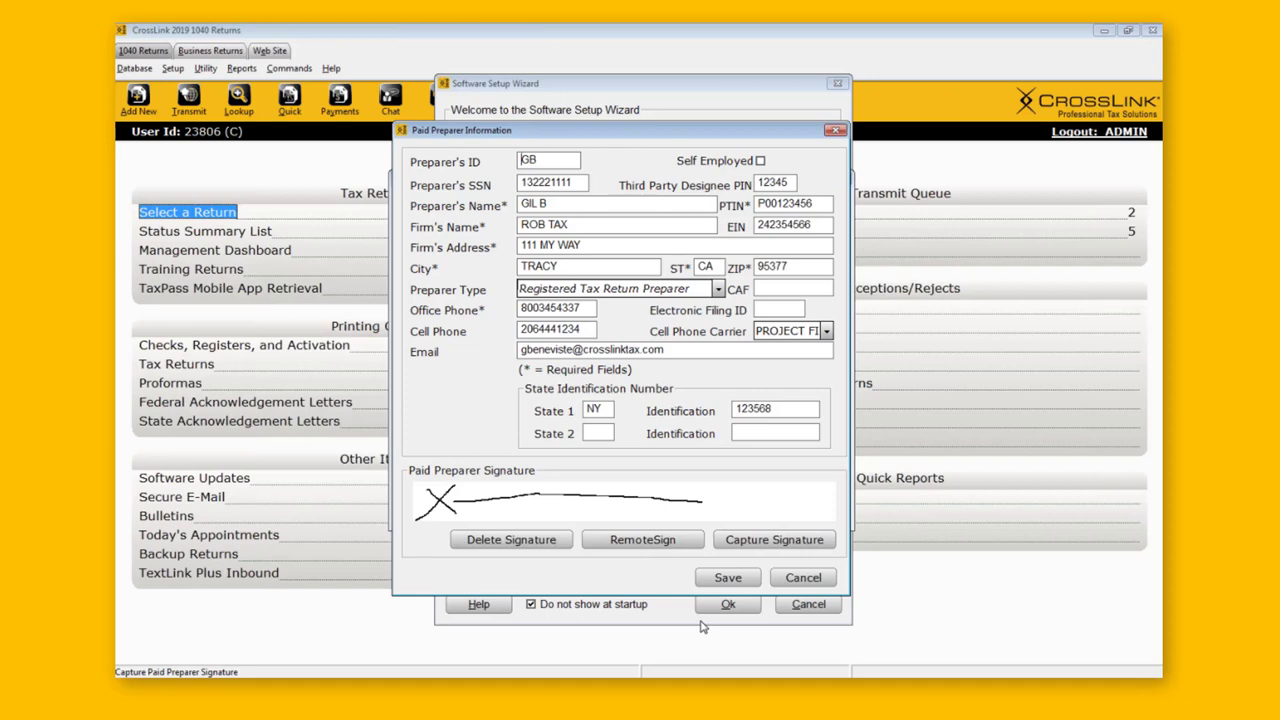
Close the preparer record without saving, and exit the paid preparer list and setup wizard
click(787, 588)
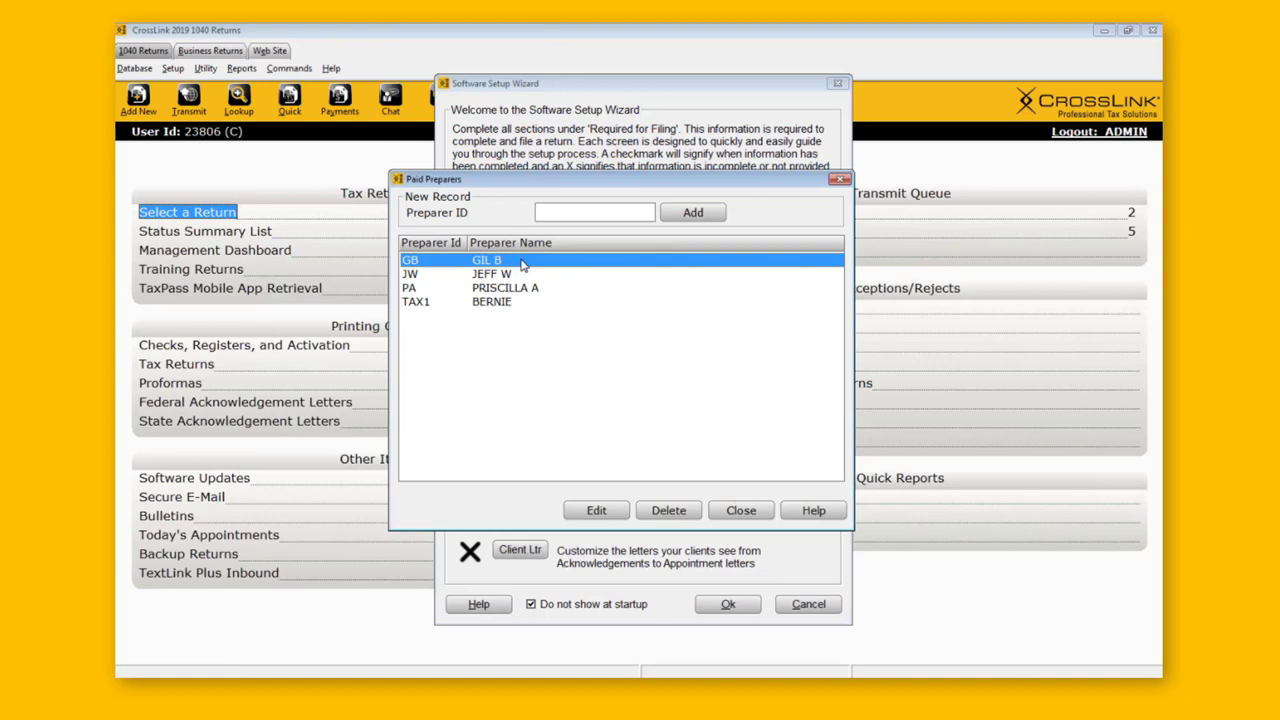
key(Down)
key(Down)
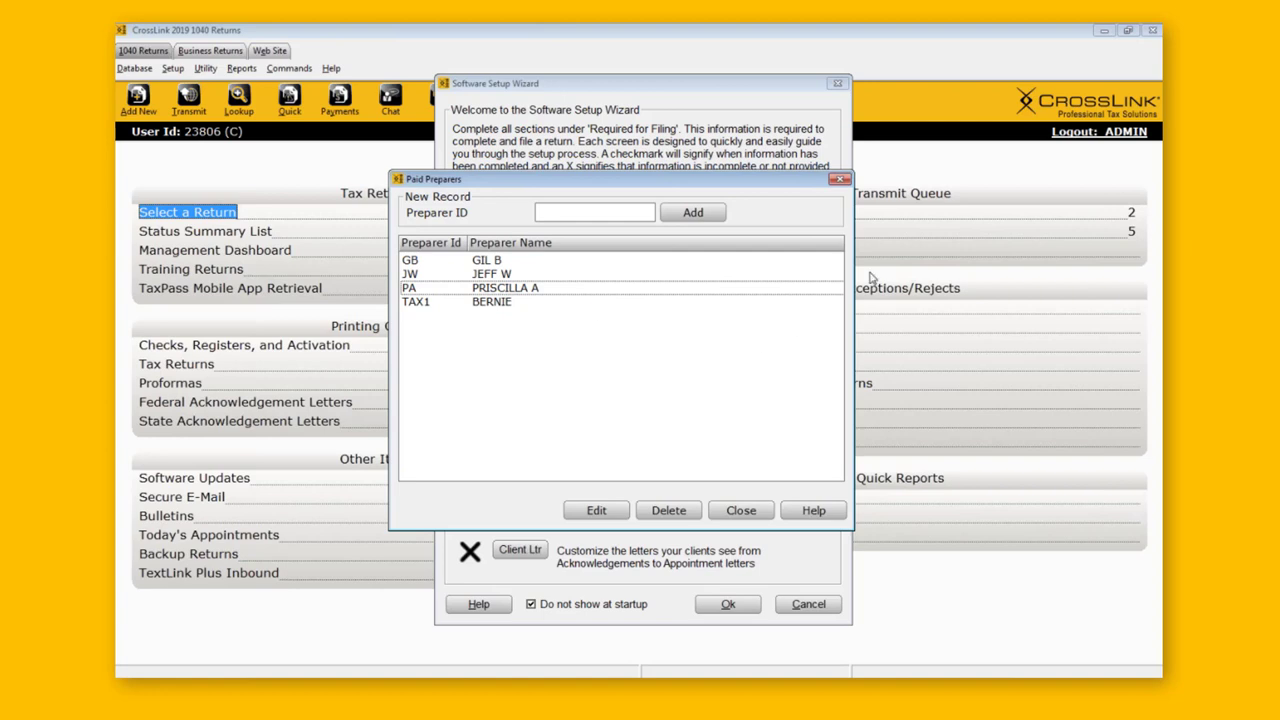
click(839, 180)
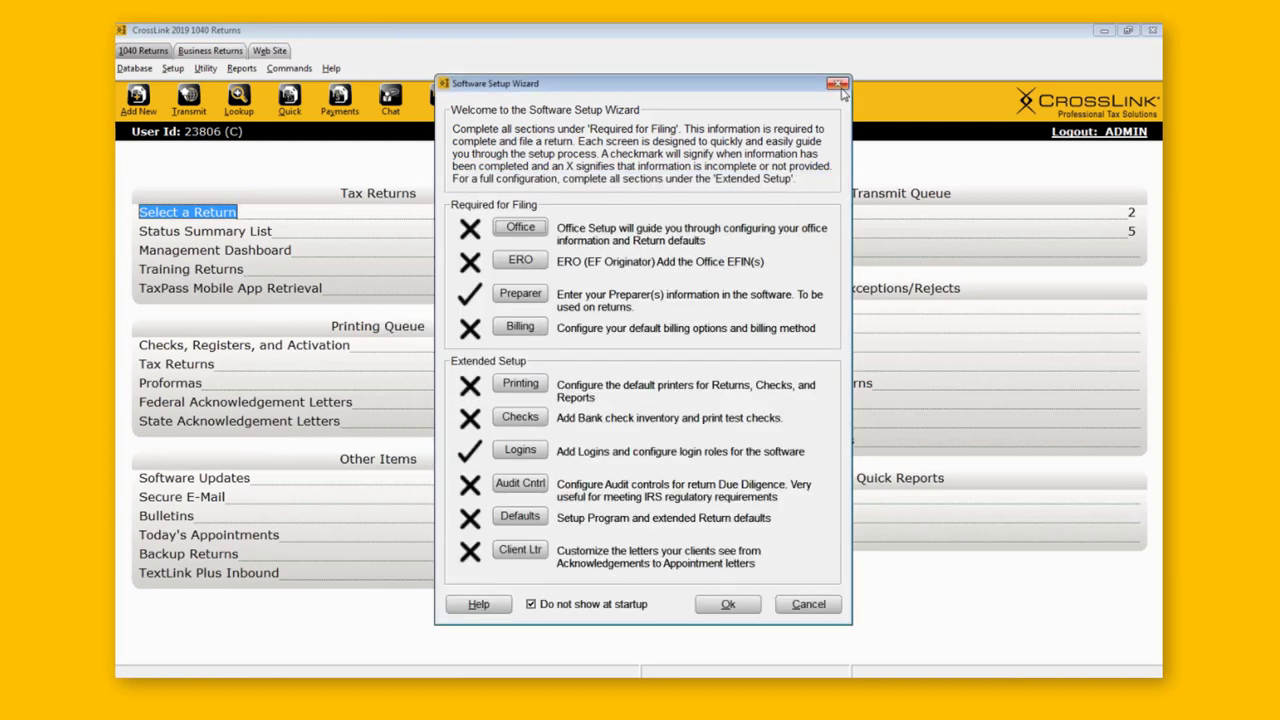
click(838, 83)
Add a new 1040 return, entering and confirming the taxpayer's Social Security Number
click(127, 113)
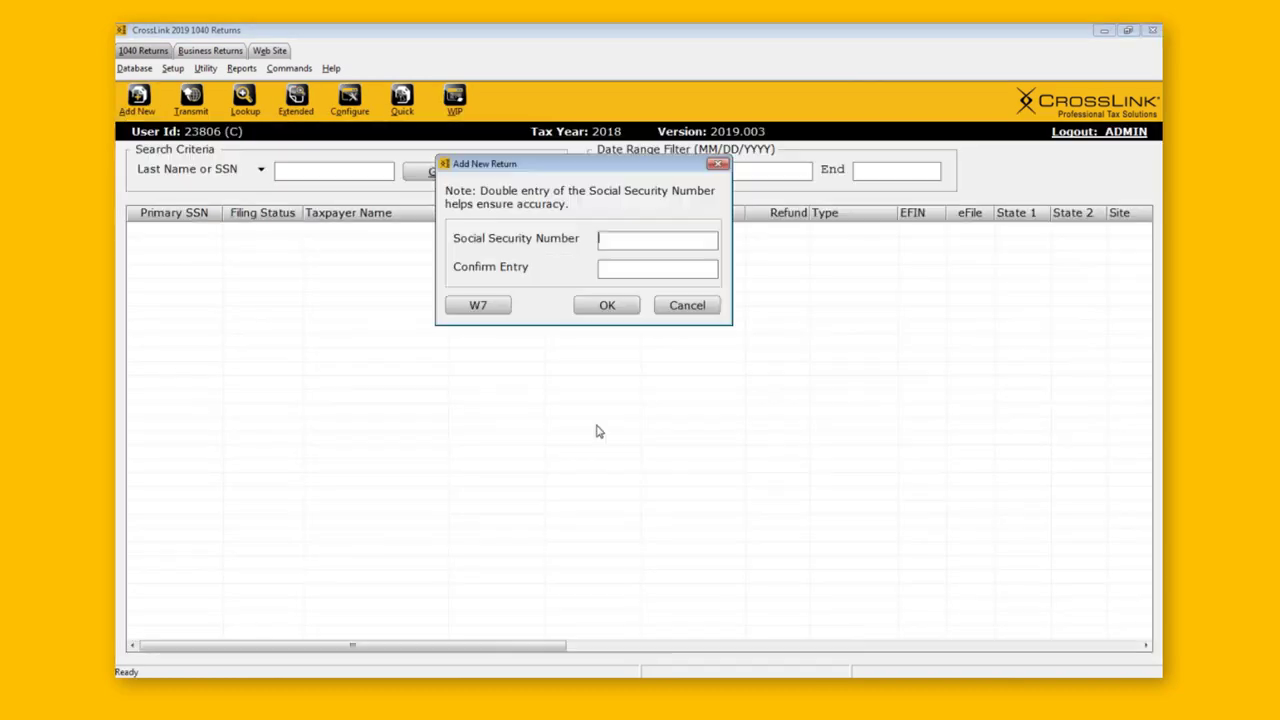
text(111111111)
key(Tab)
text(111111111)
key(Return)
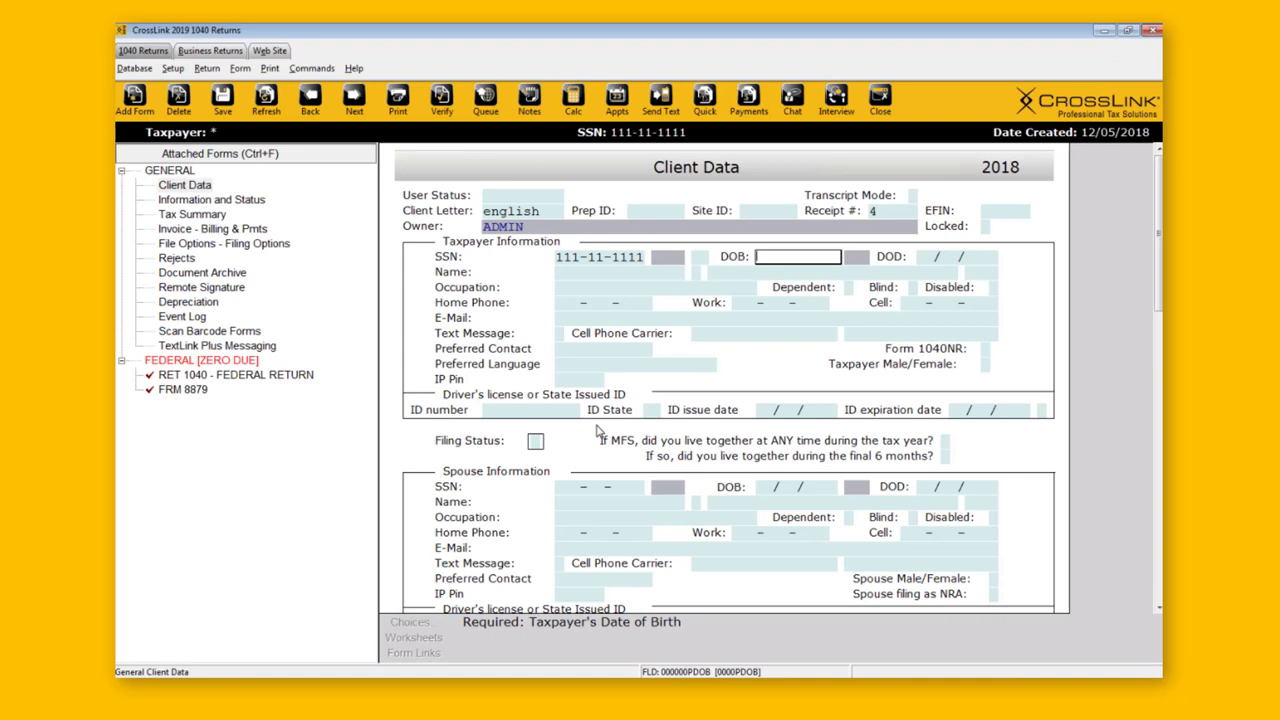
Assign paid preparer JW to the return's Prep ID from the list of choices
click(648, 214)
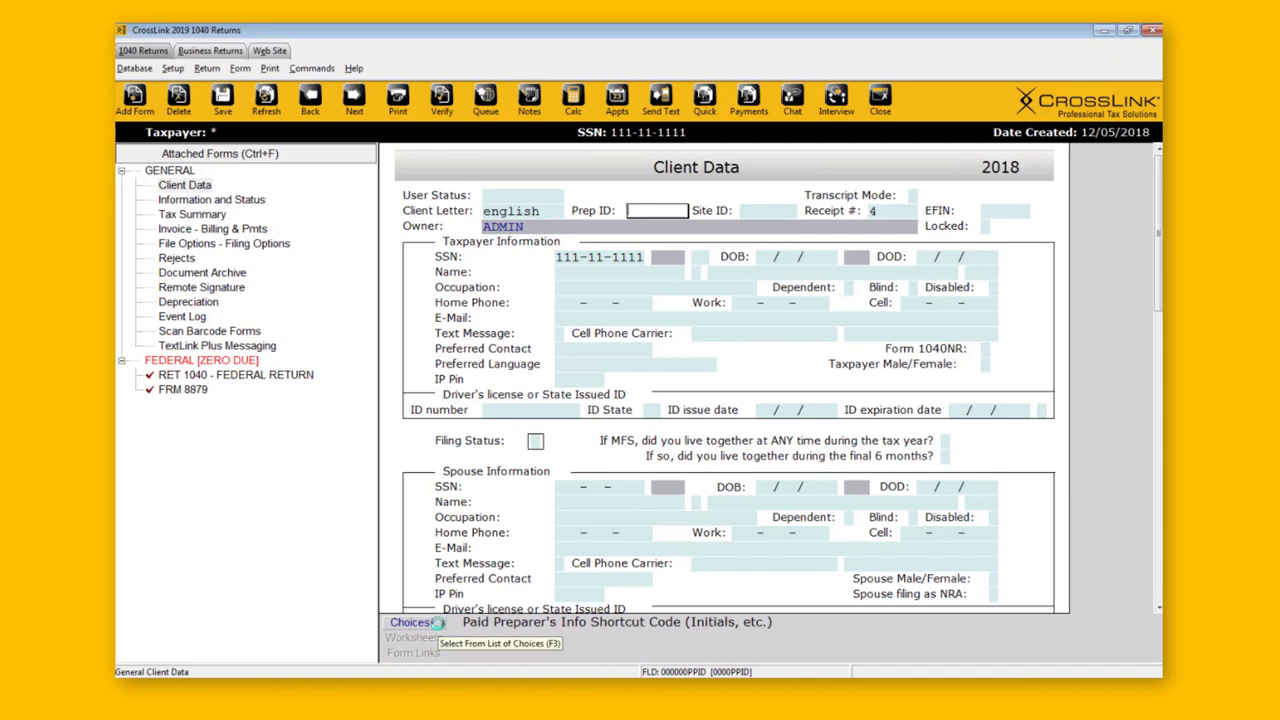
click(438, 624)
click(440, 412)
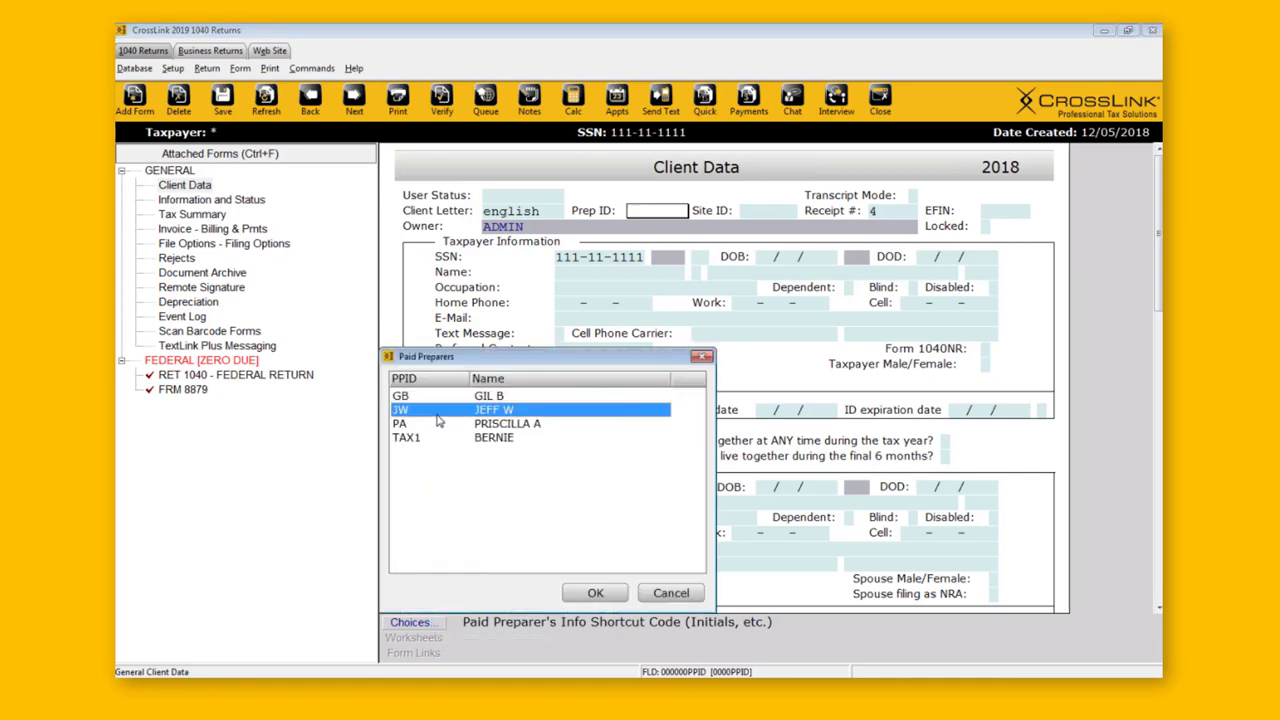
click(442, 425)
click(445, 440)
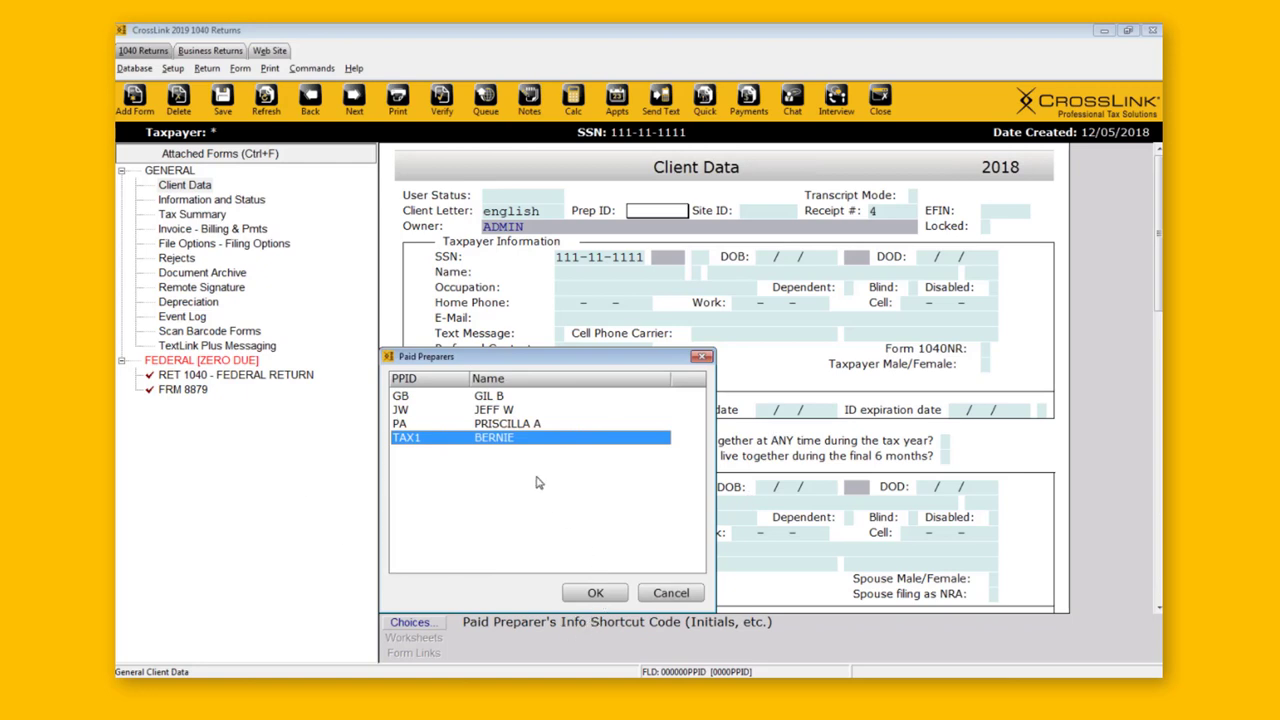
click(480, 410)
double_click(480, 410)
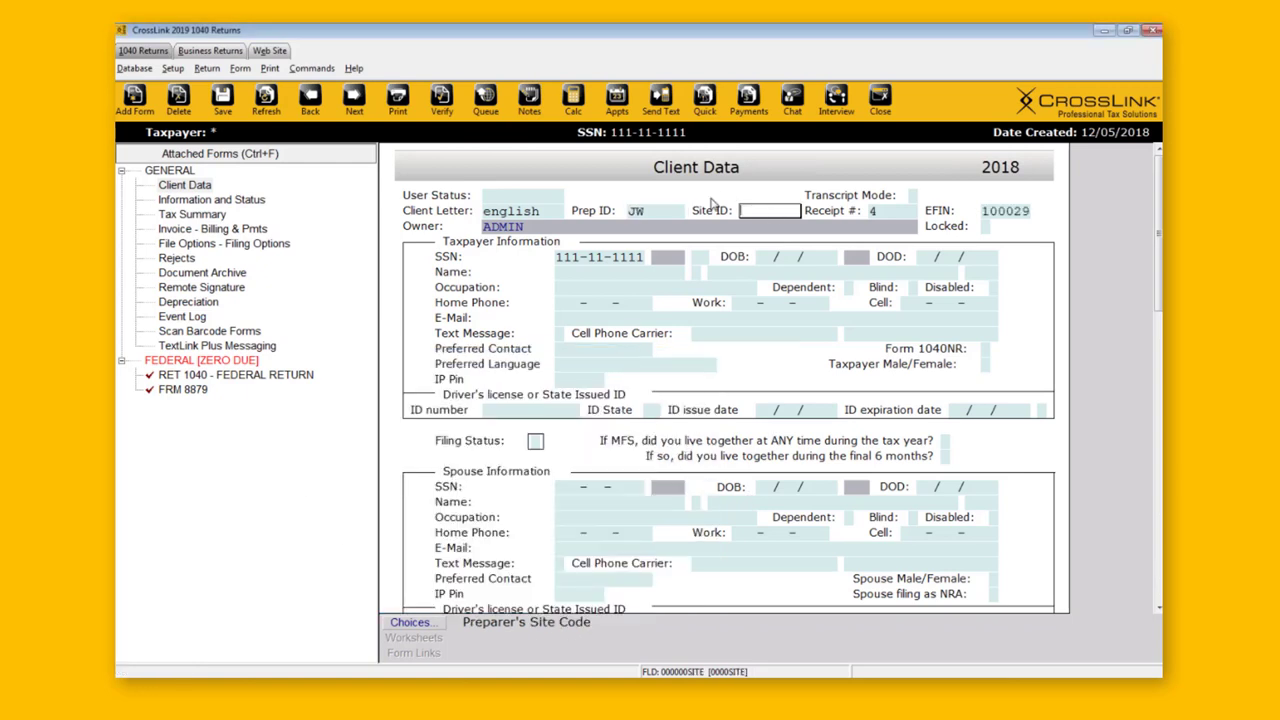
Change the return's Prep ID to GB from the list of choices and set the filing status to 1 (Single)
click(668, 215)
click(410, 622)
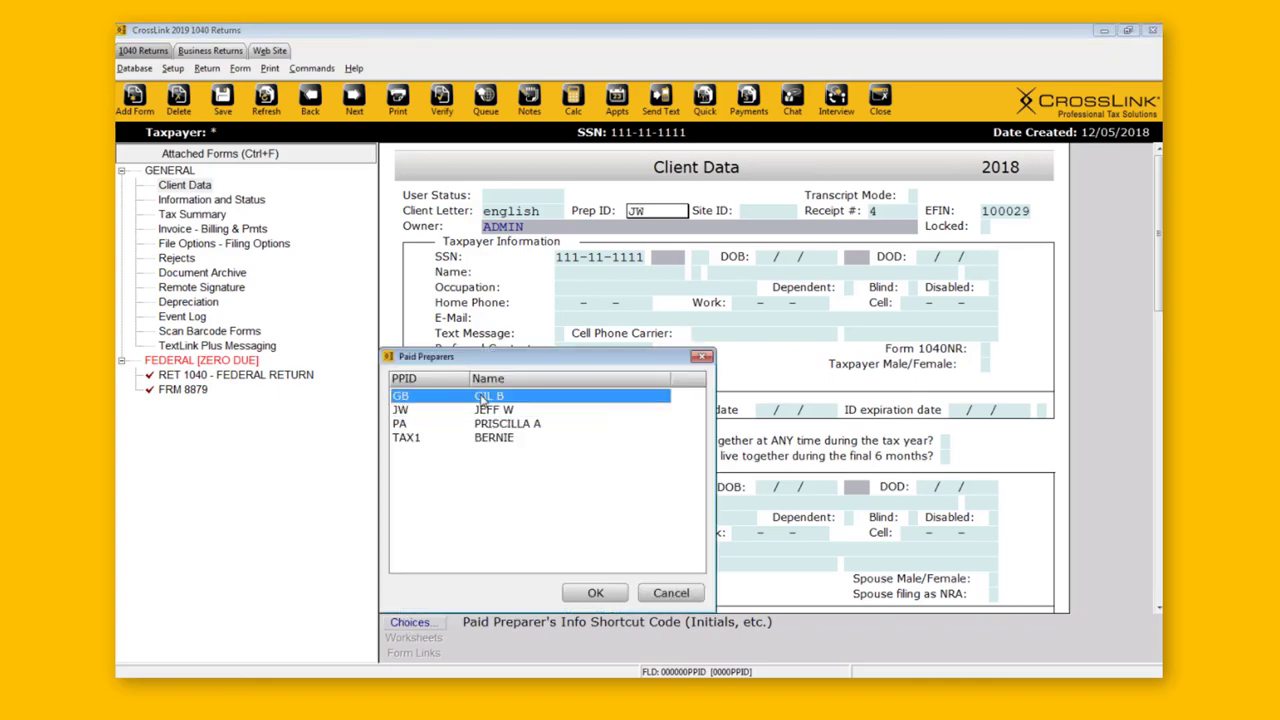
click(600, 595)
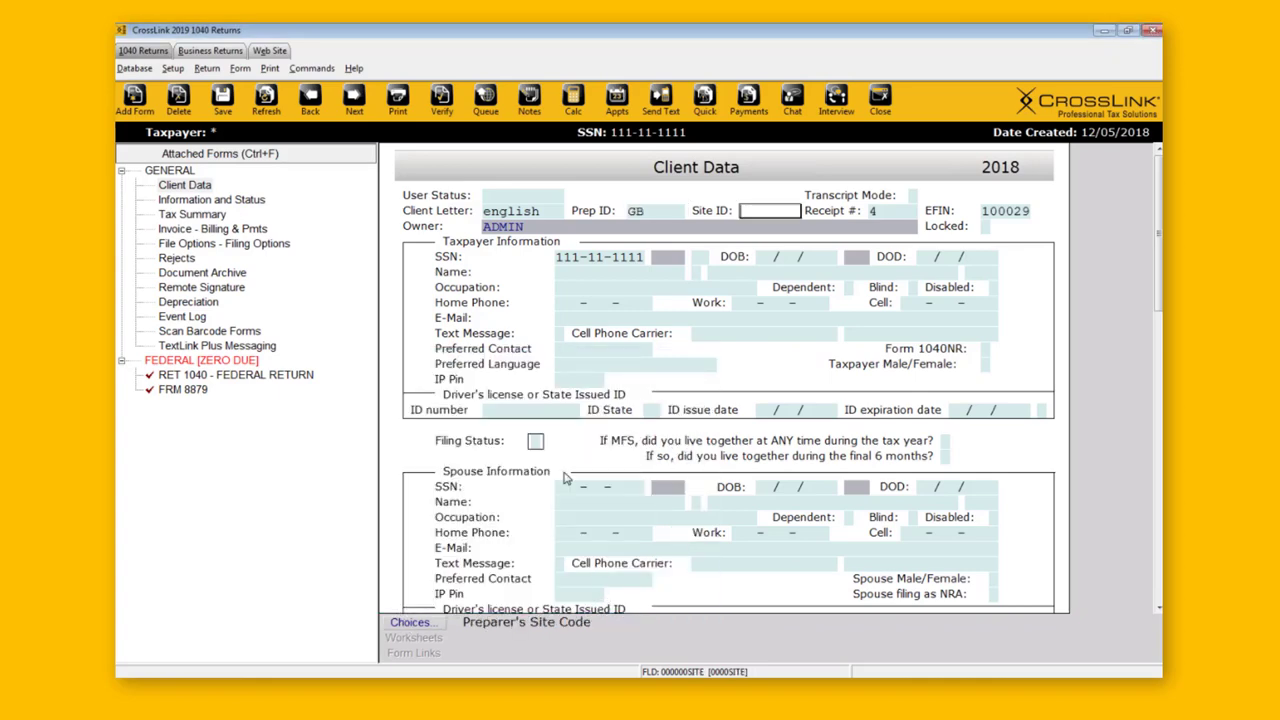
click(535, 441)
text(1)
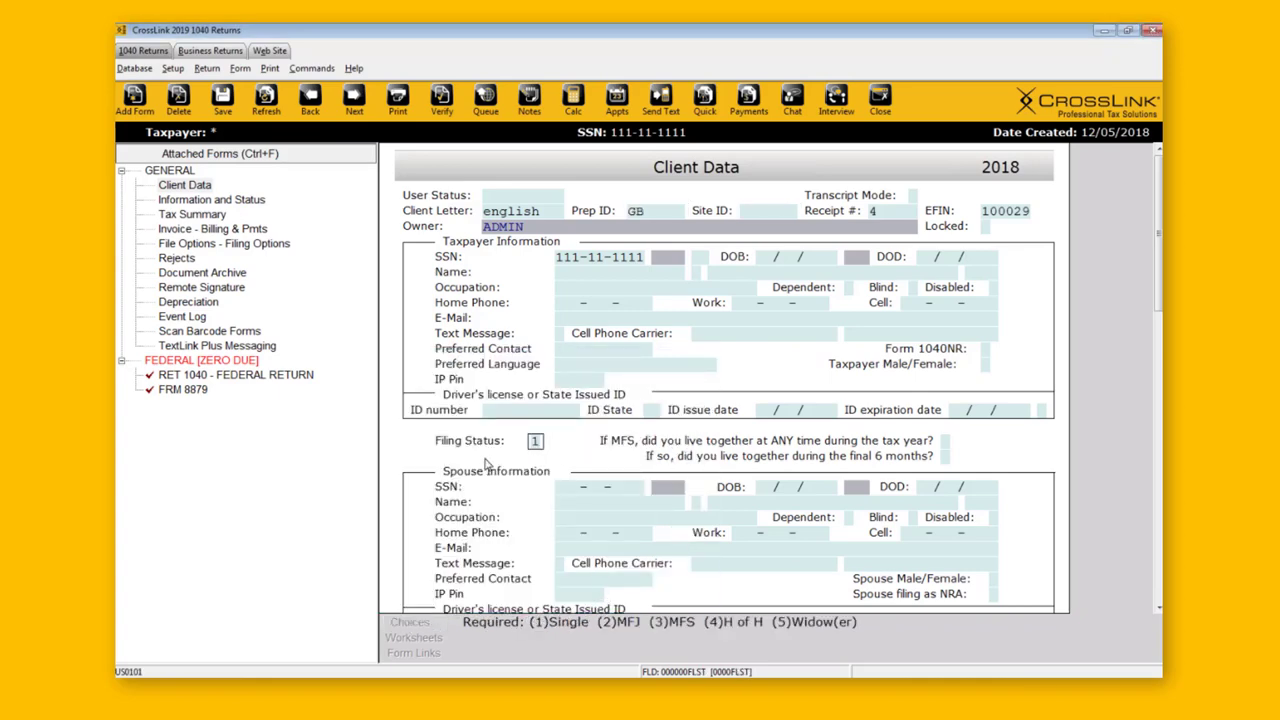
key(Return)
Examine the Signature and Paid Preparer Information section of the federal 1040 form
click(272, 374)
scroll(1022, 476, down, 5)
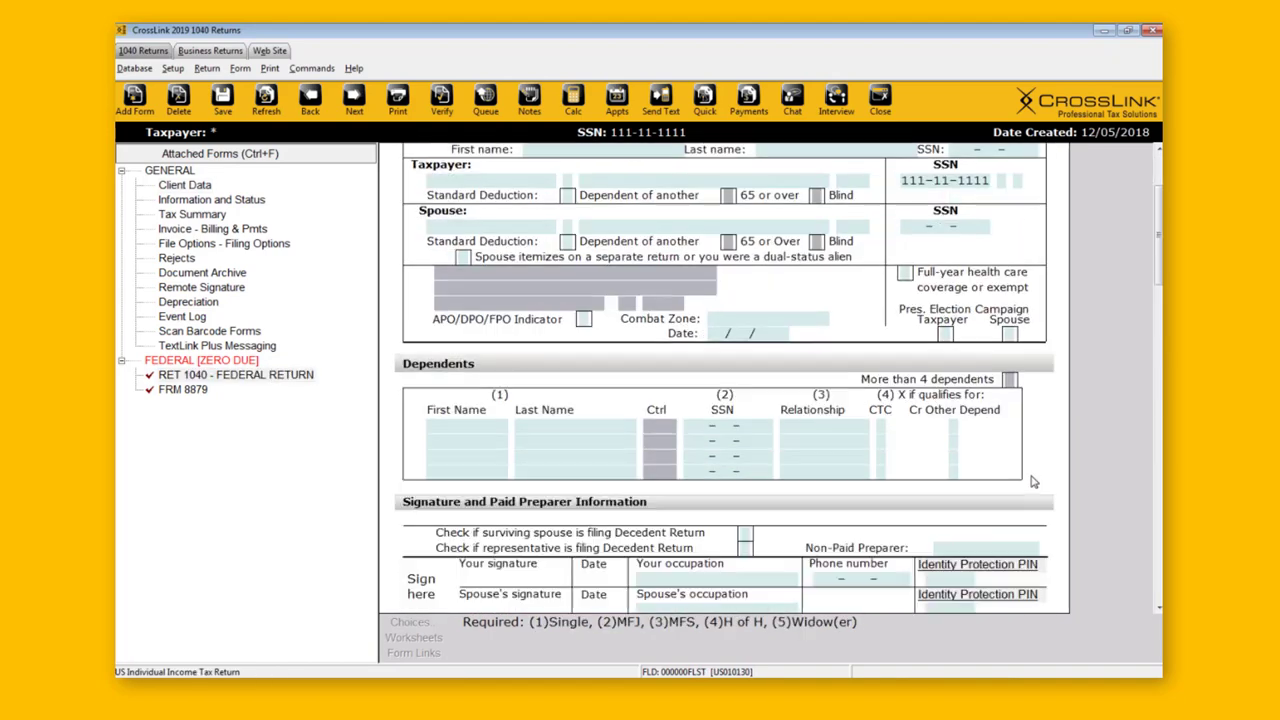
scroll(1022, 476, down, 3)
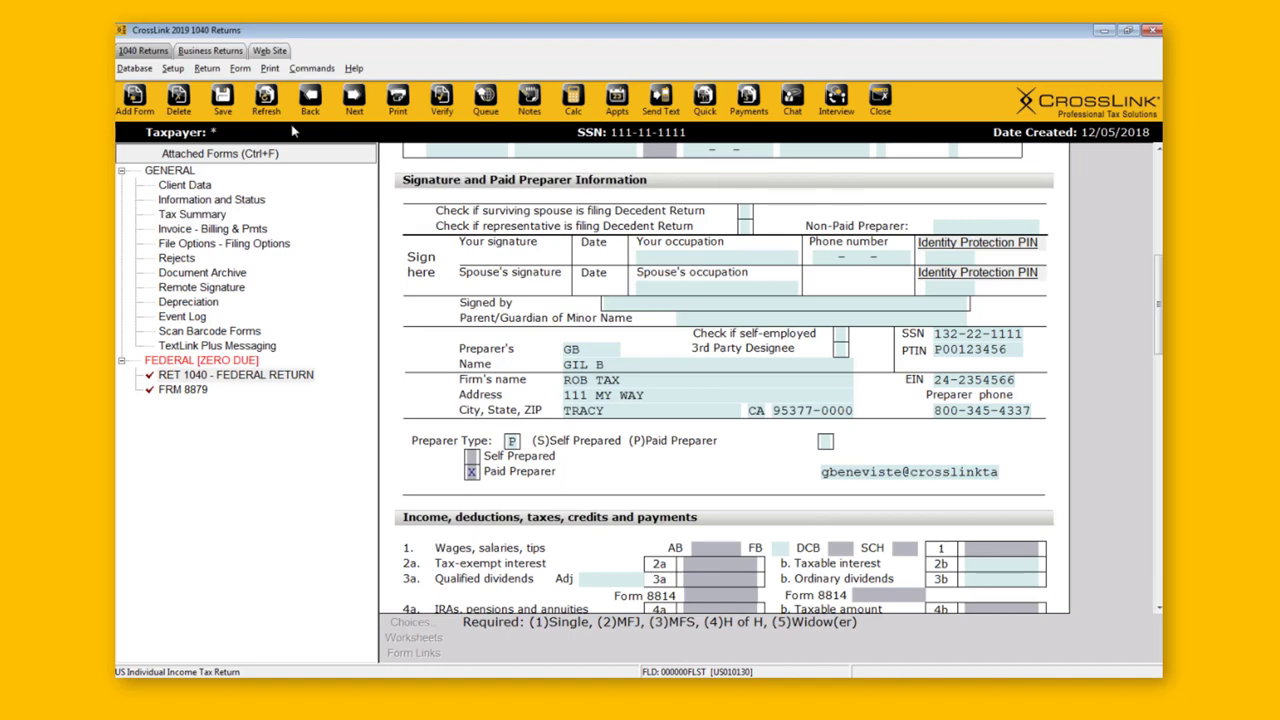
Review the paid preparers database, and the Prep ID choices in Client Data, closing both lists without changes
click(135, 69)
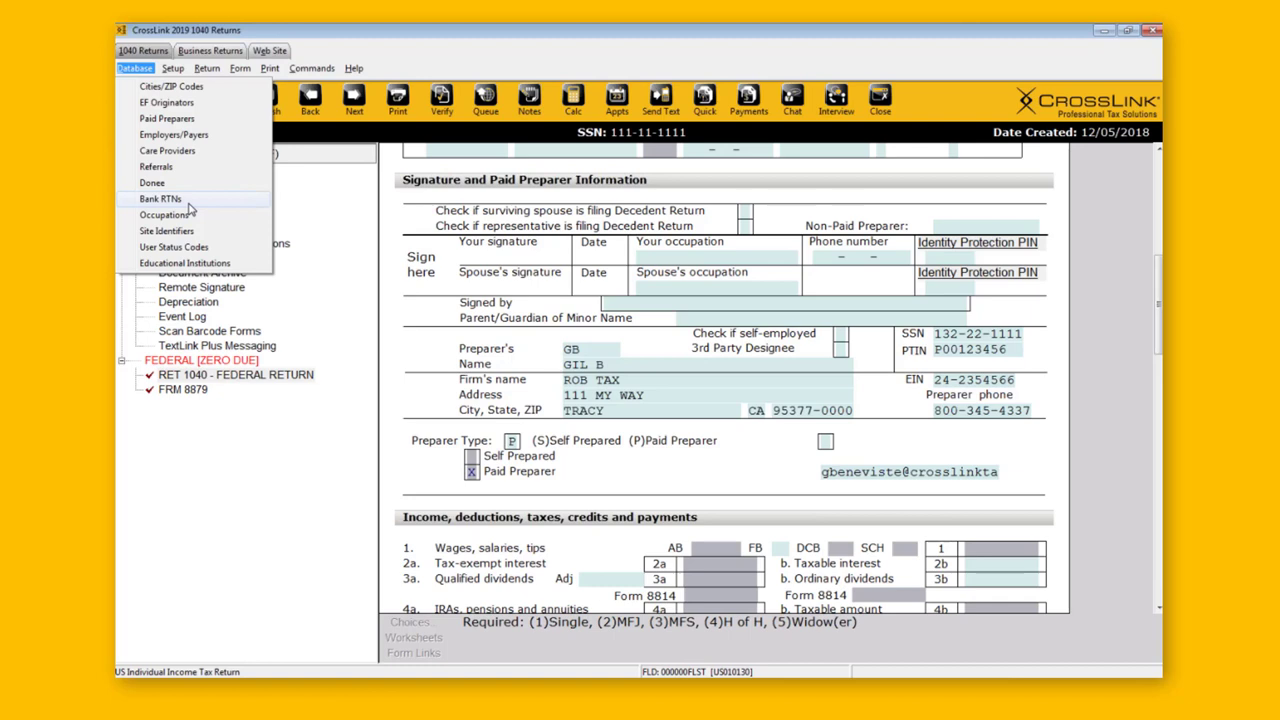
click(188, 119)
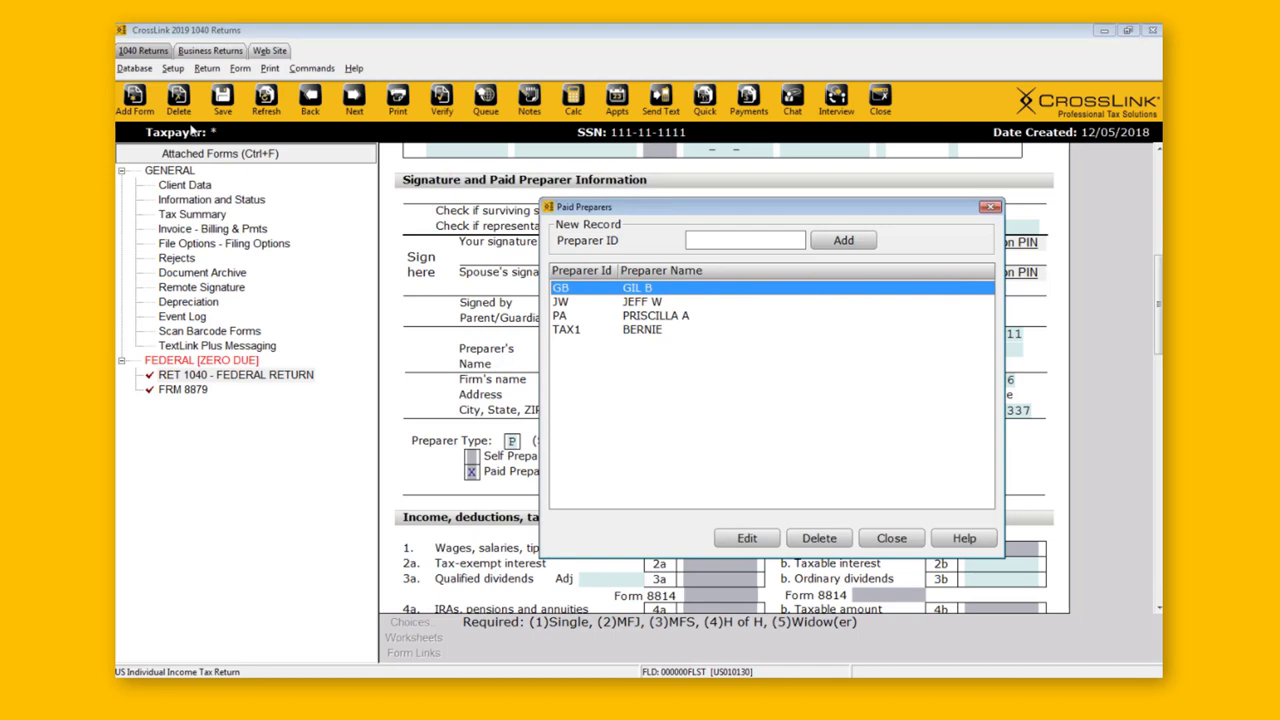
click(990, 210)
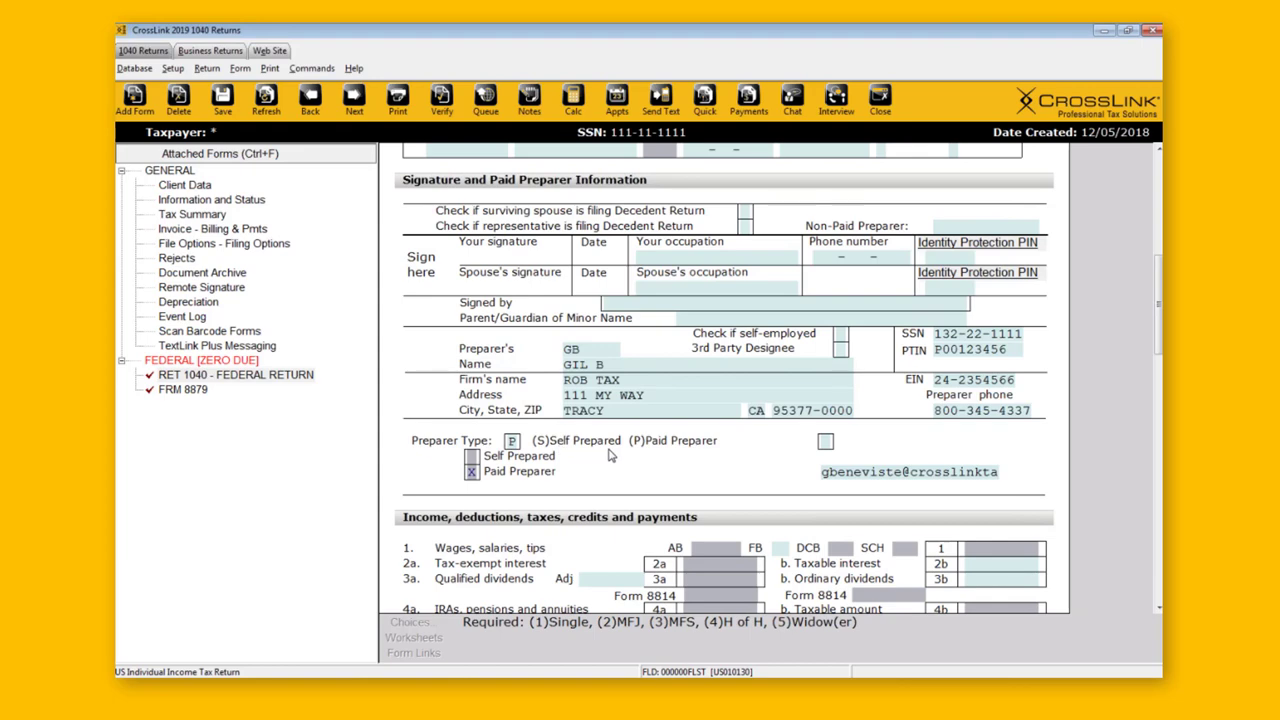
click(201, 186)
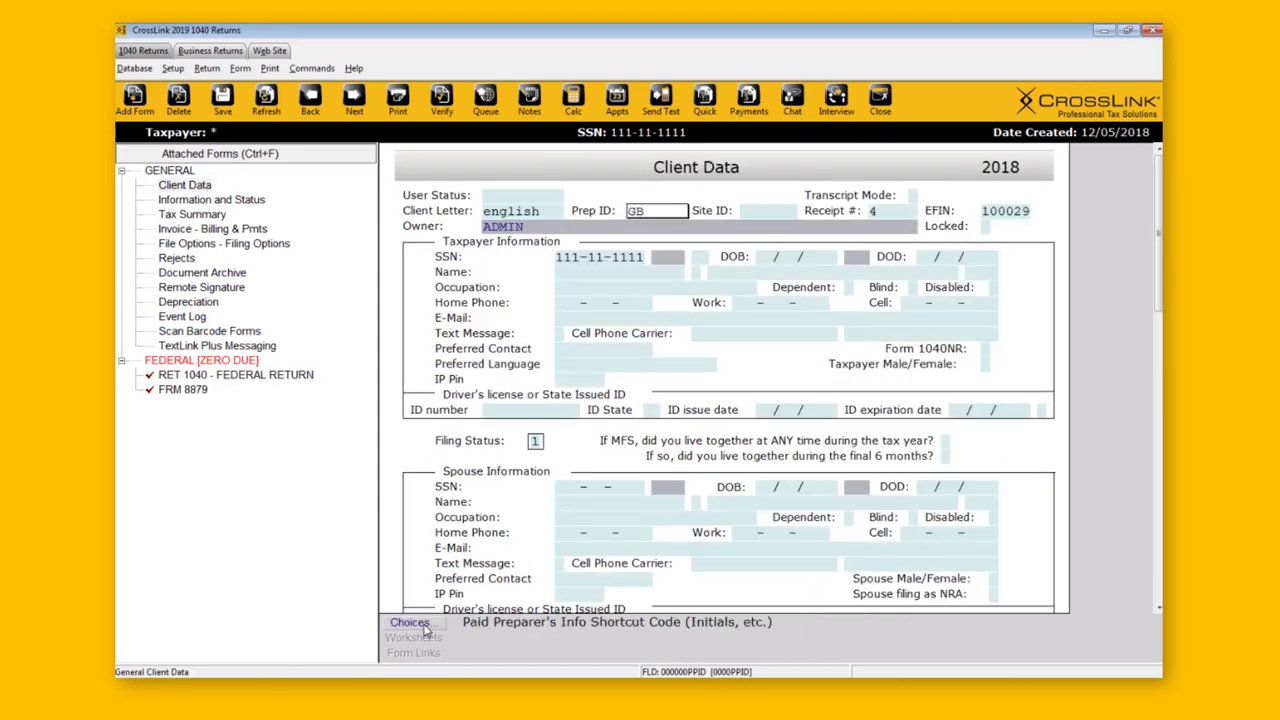
click(424, 625)
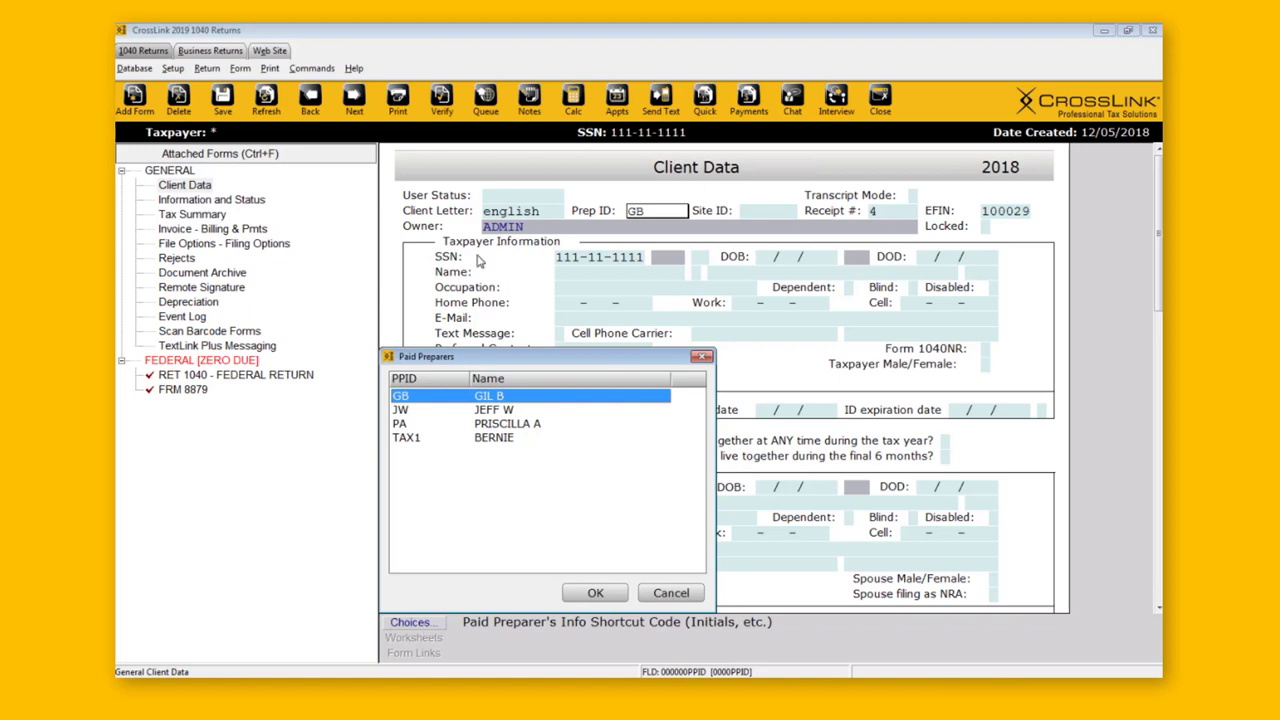
click(701, 359)
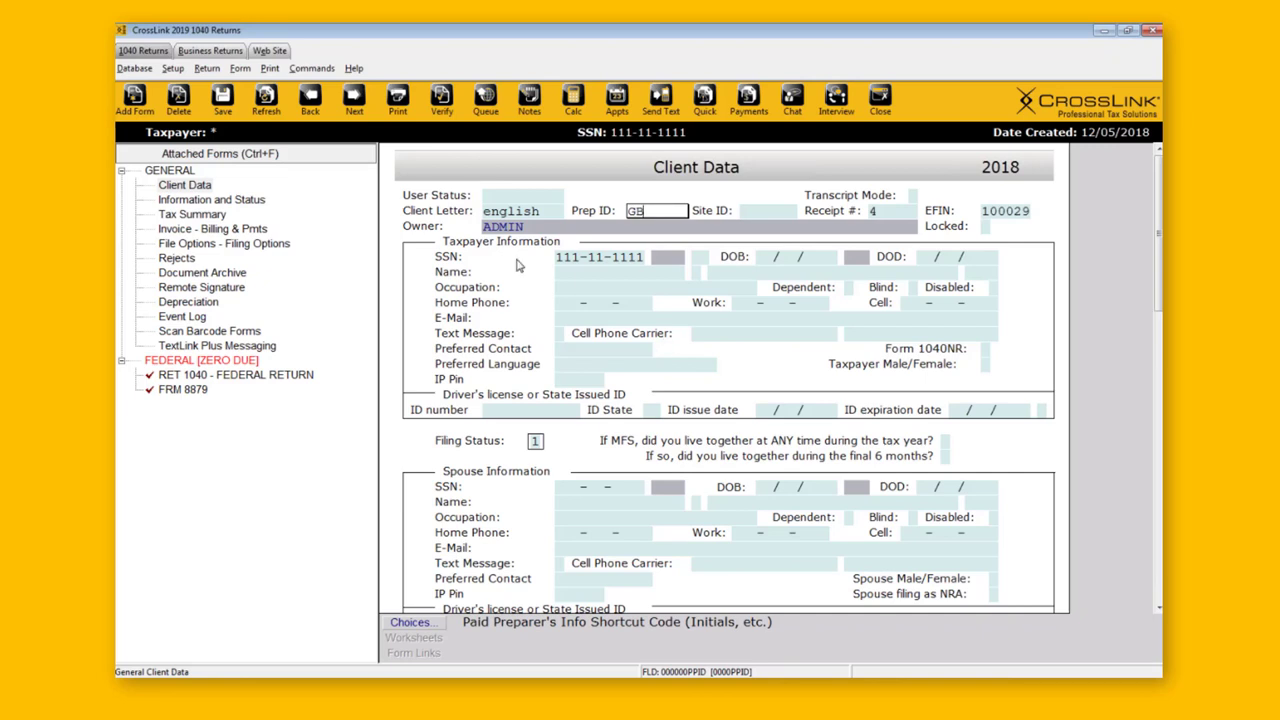
Open the login accounts and examine the entries with login IDs GB and JW
click(173, 68)
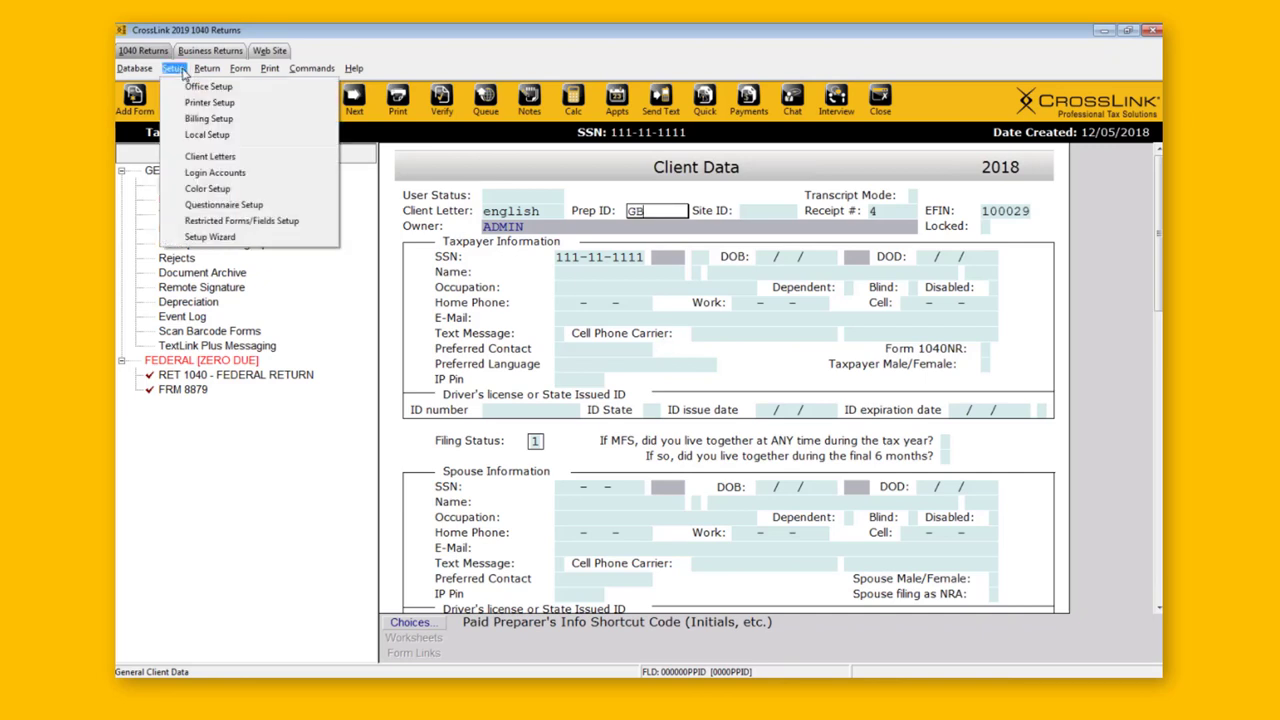
click(257, 176)
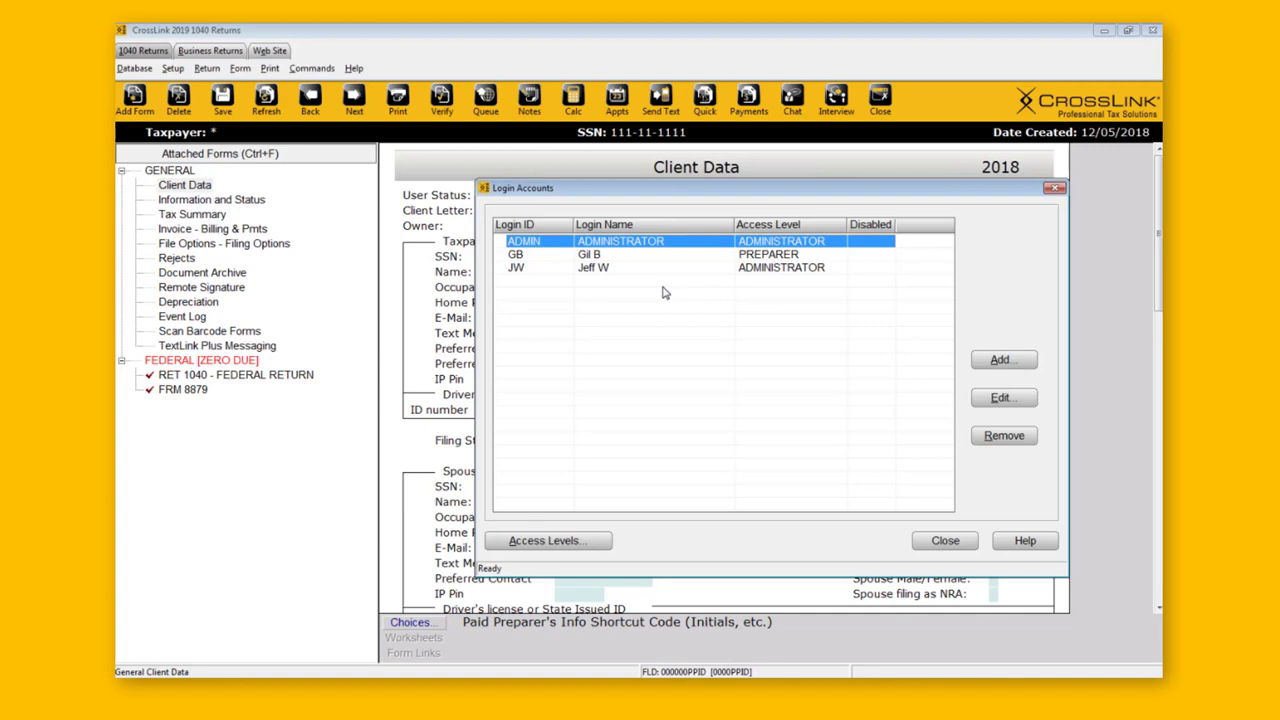
click(552, 256)
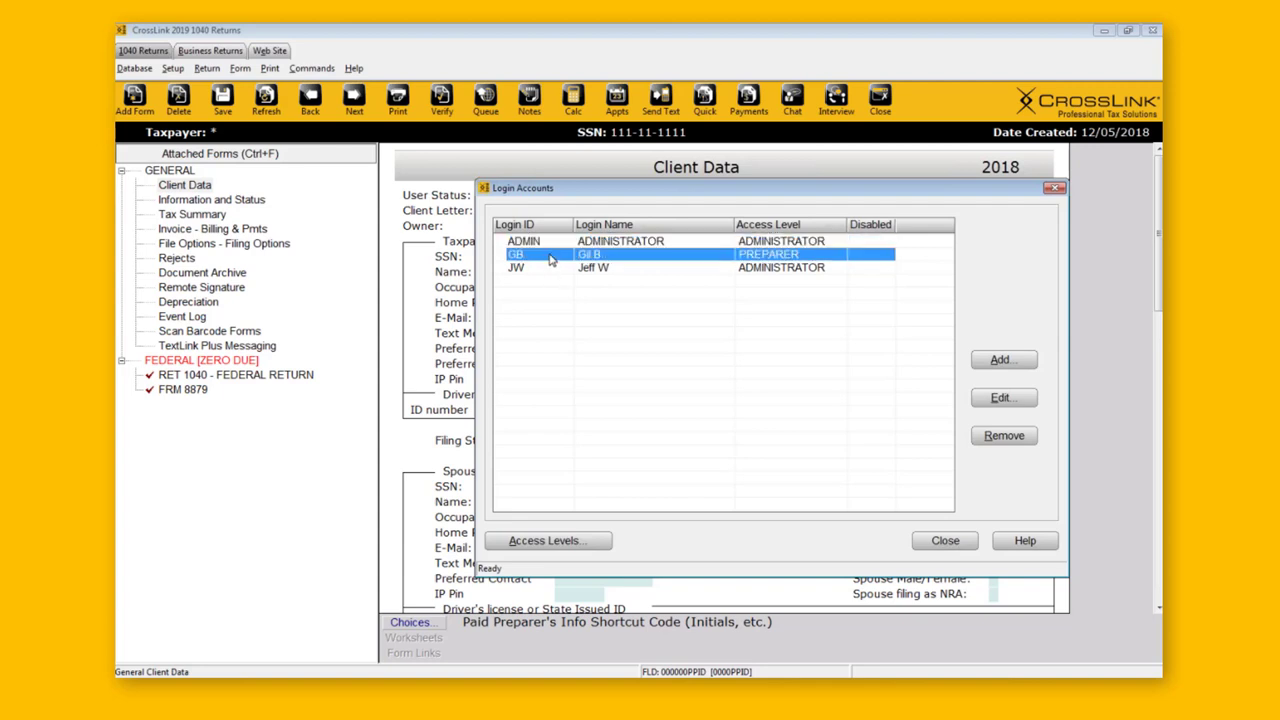
click(550, 268)
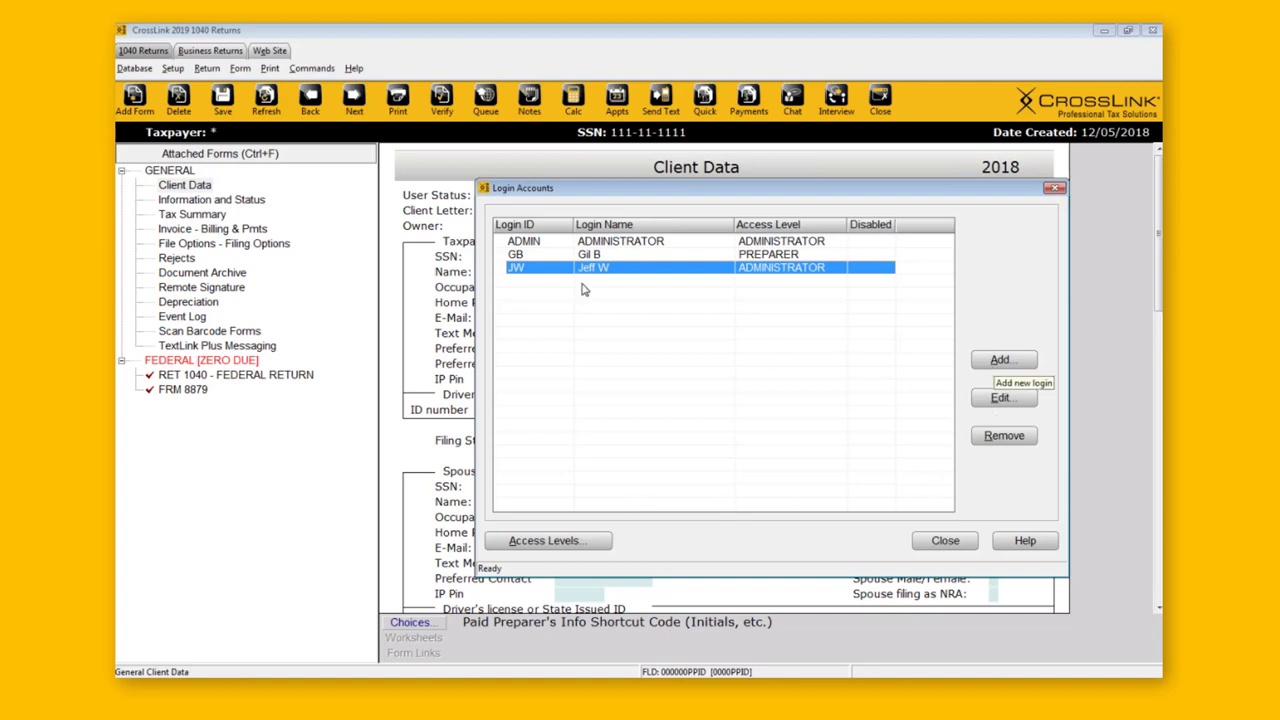
click(525, 256)
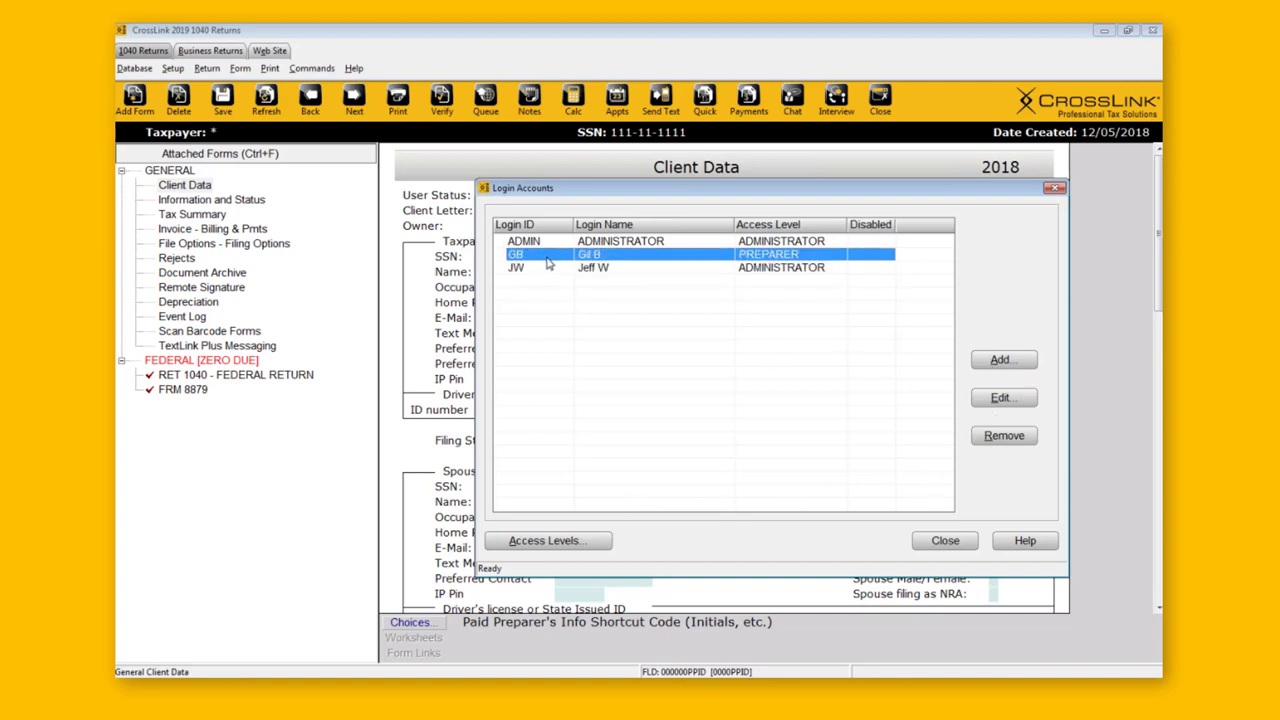
Open the GB login account and examine its login ID, name, email, cell phone and password fields
double_click(547, 256)
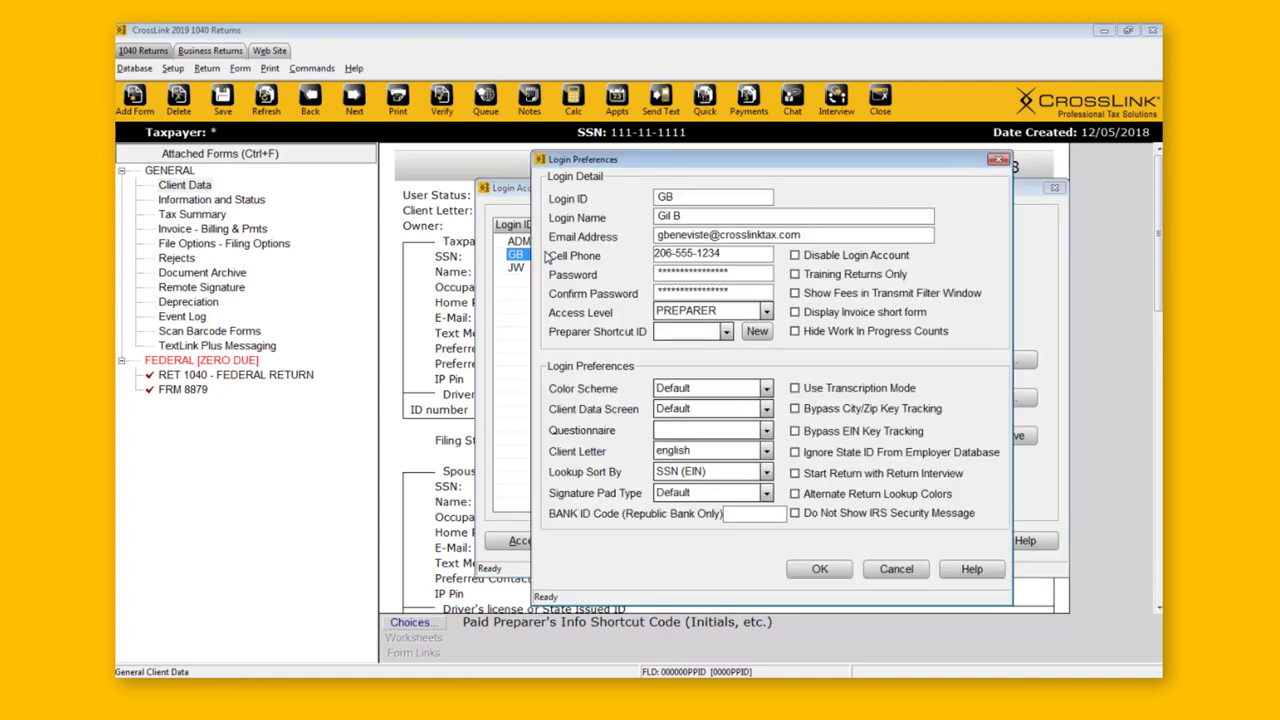
drag(680, 200, 648, 196)
click(729, 198)
drag(694, 213, 588, 210)
key(Tab)
key(Tab)
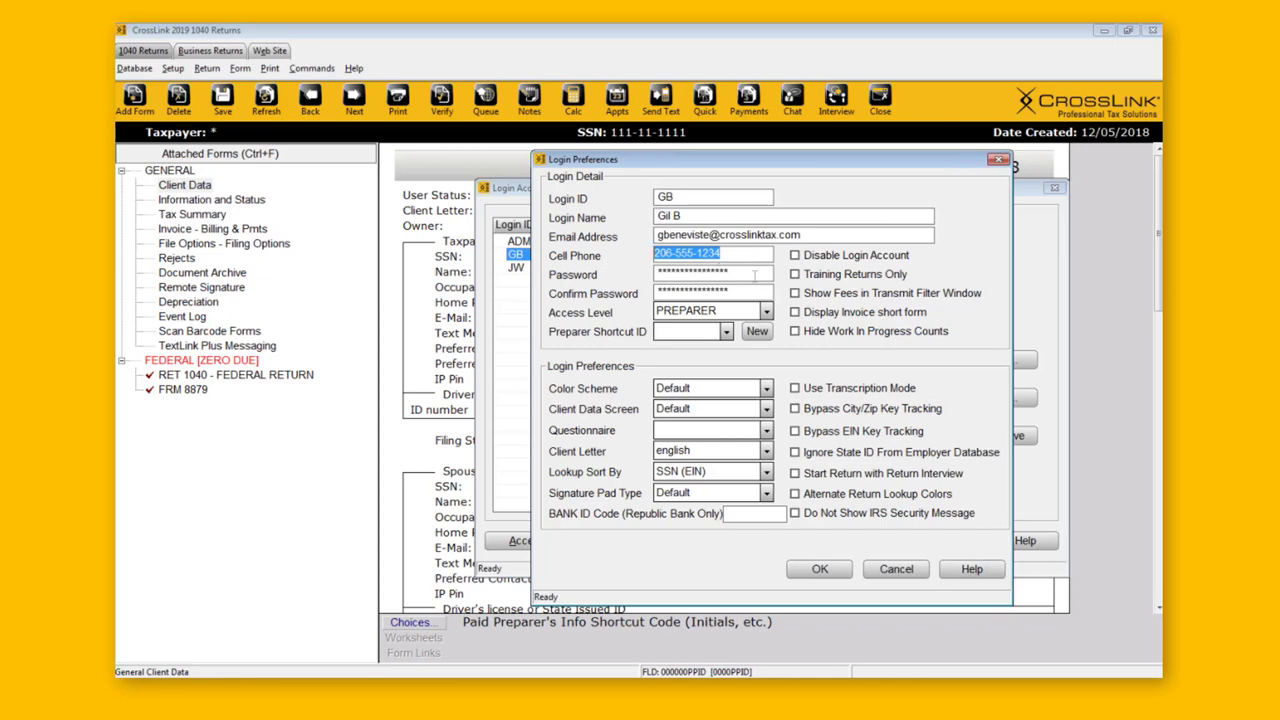
drag(728, 274, 601, 277)
drag(730, 293, 612, 291)
drag(673, 197, 610, 198)
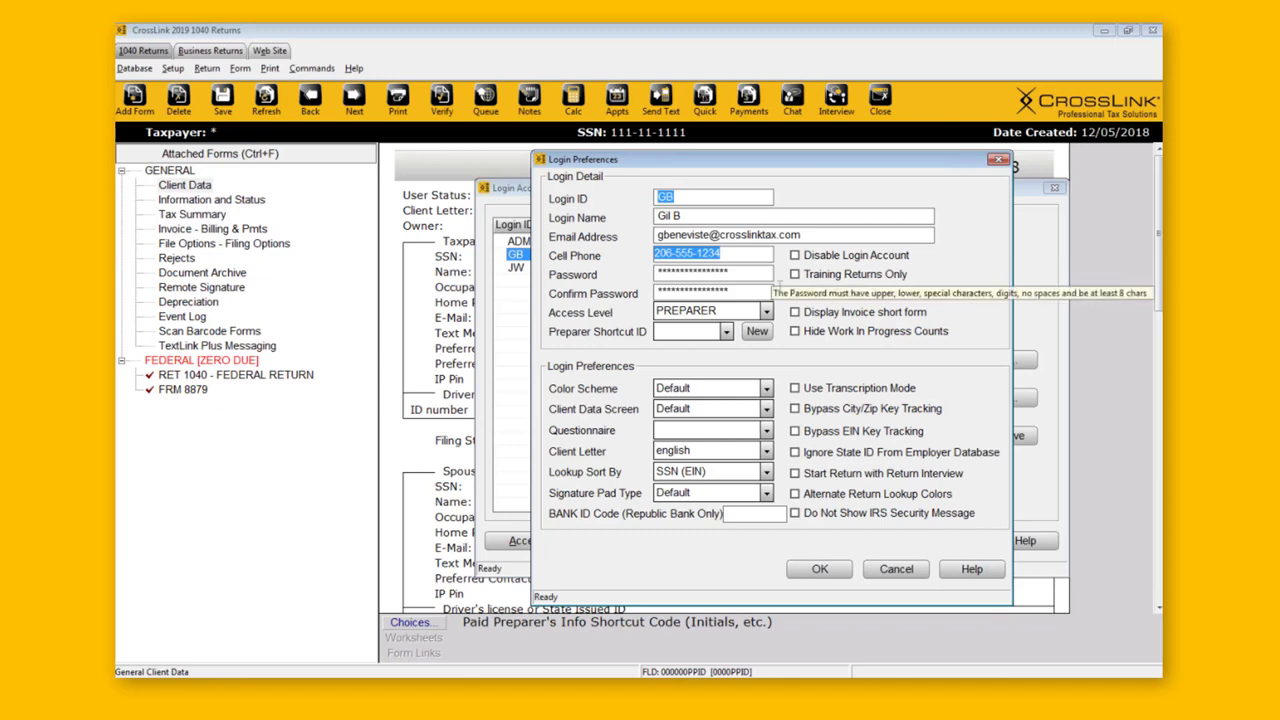
drag(740, 273, 636, 269)
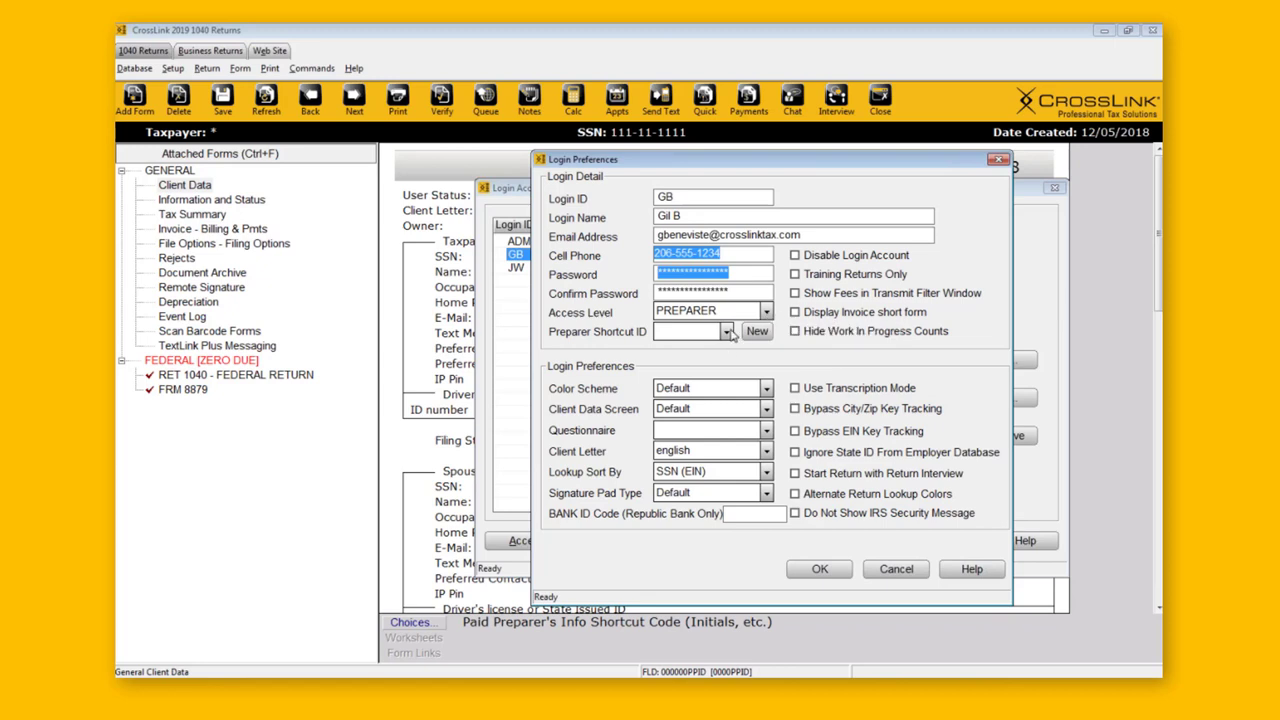
Set the GB login account's Preparer Shortcut ID to GB and save the account
click(729, 333)
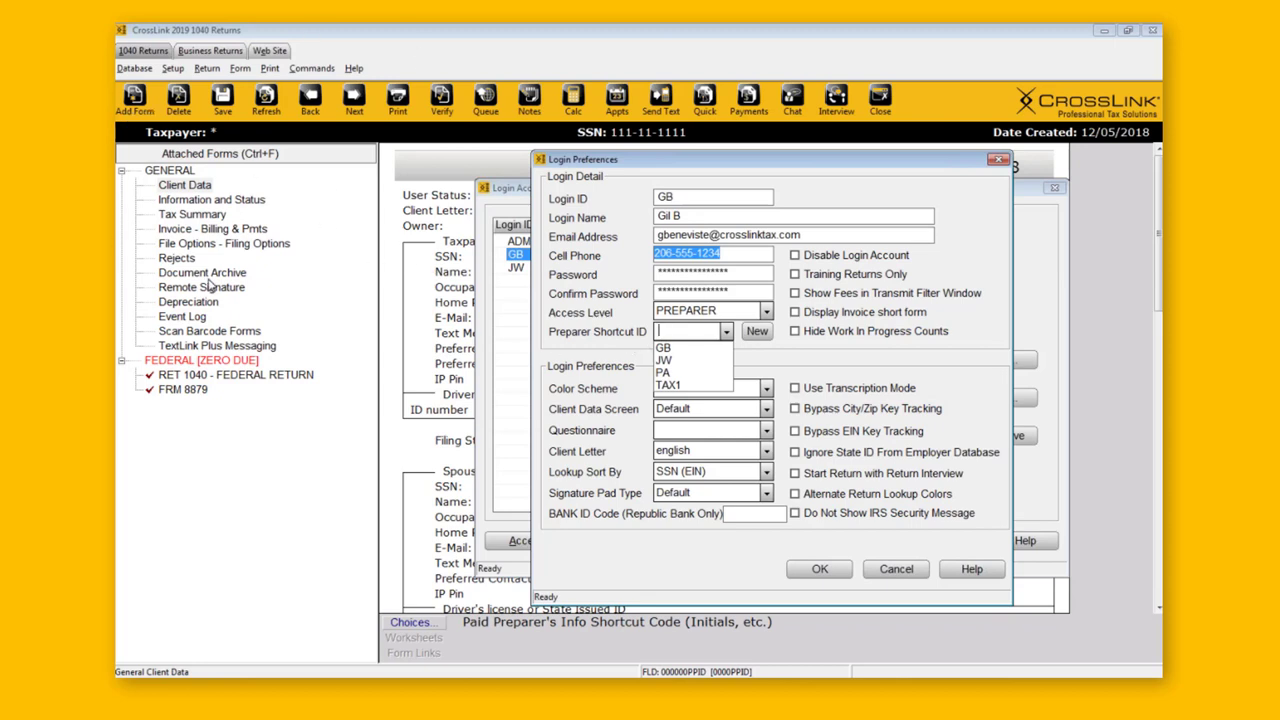
click(684, 349)
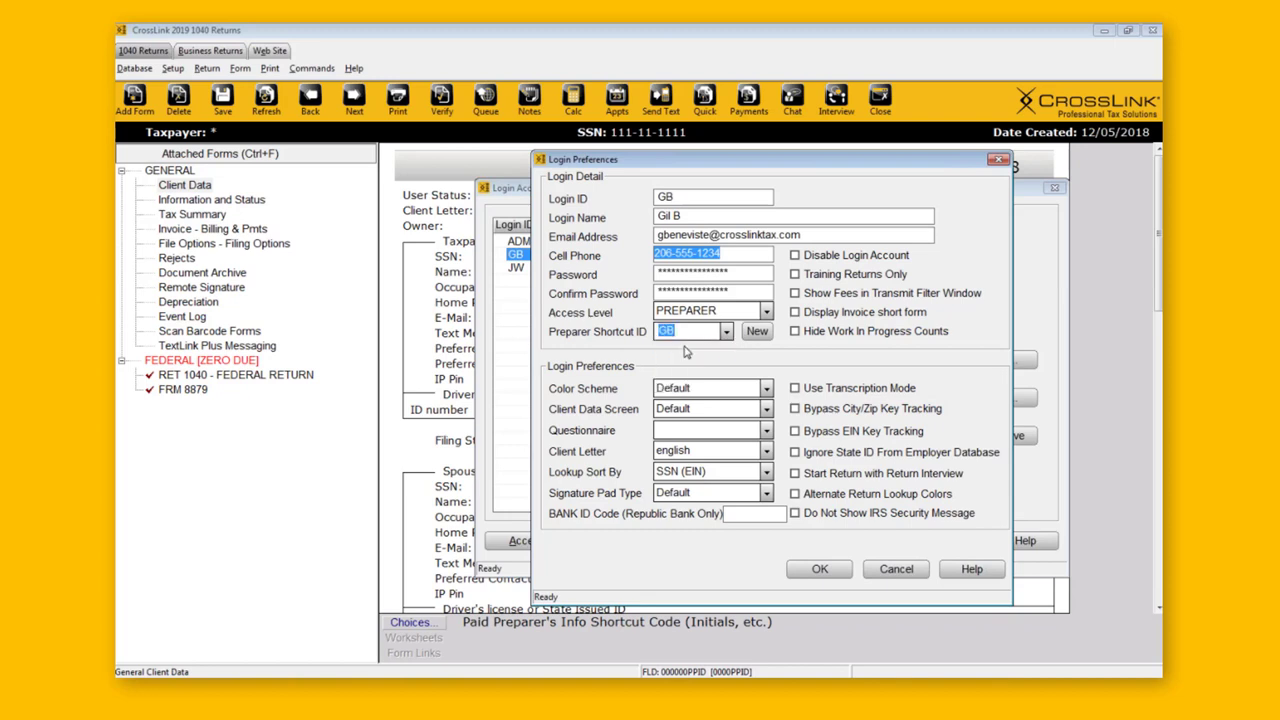
key(Tab)
click(819, 569)
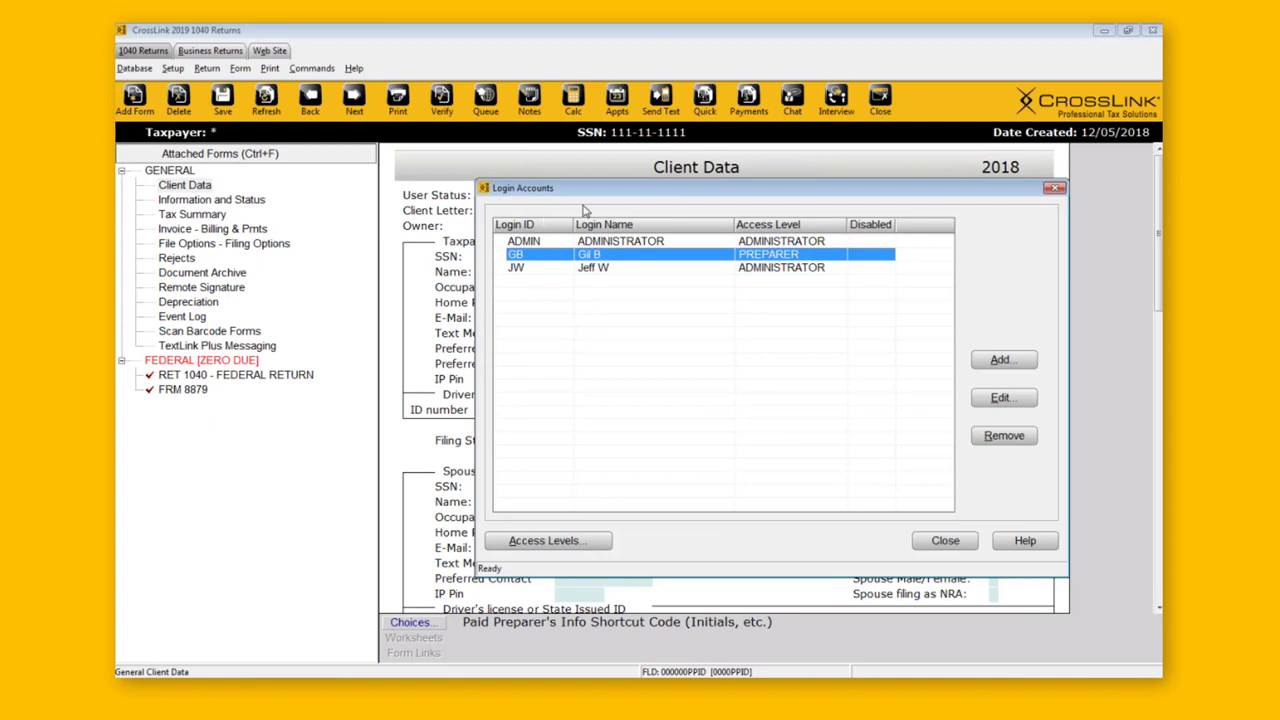
Check the return's Prep ID behind the accounts list, then review the ADMIN account's Preparer Shortcut ID choices without changing them
drag(576, 188, 432, 317)
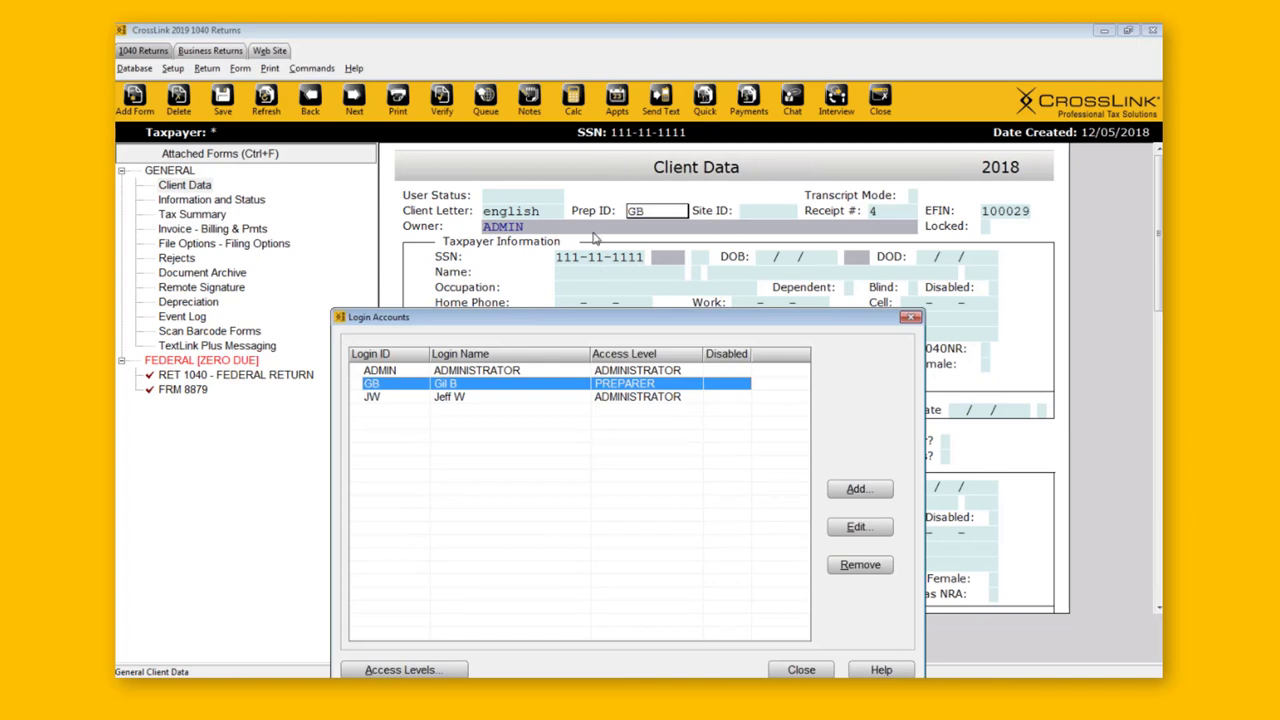
drag(604, 321, 656, 228)
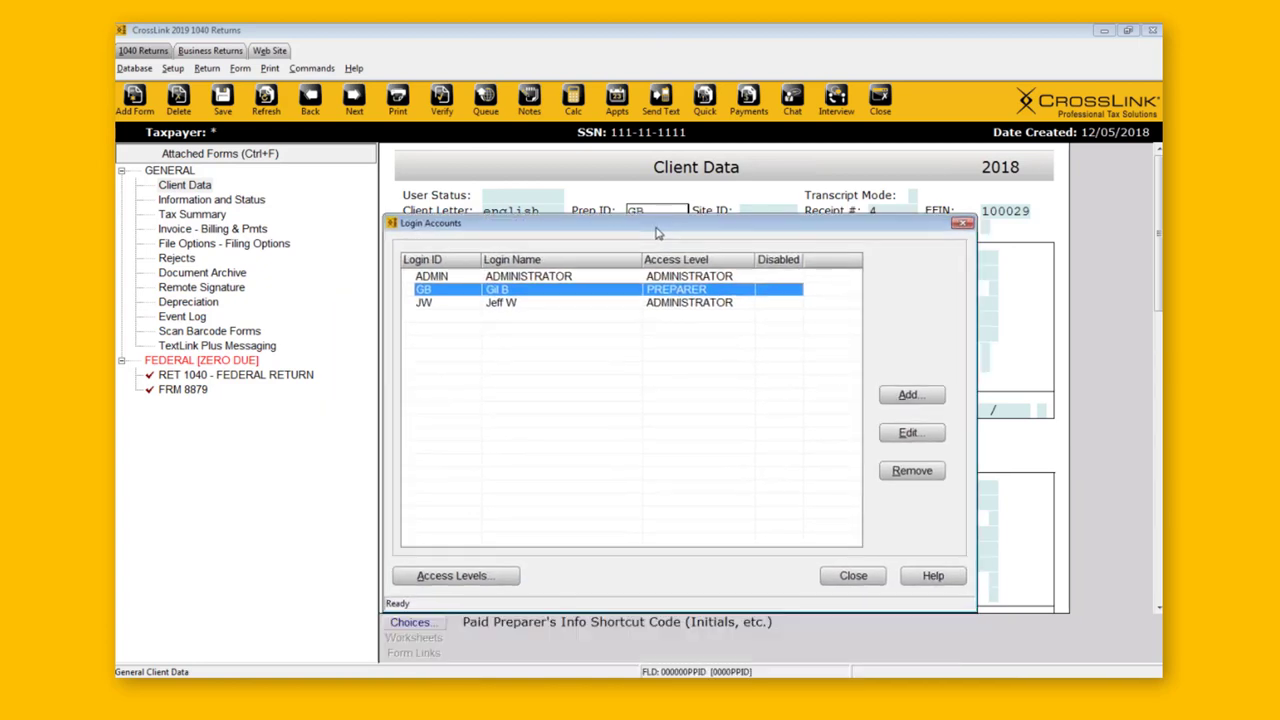
double_click(449, 277)
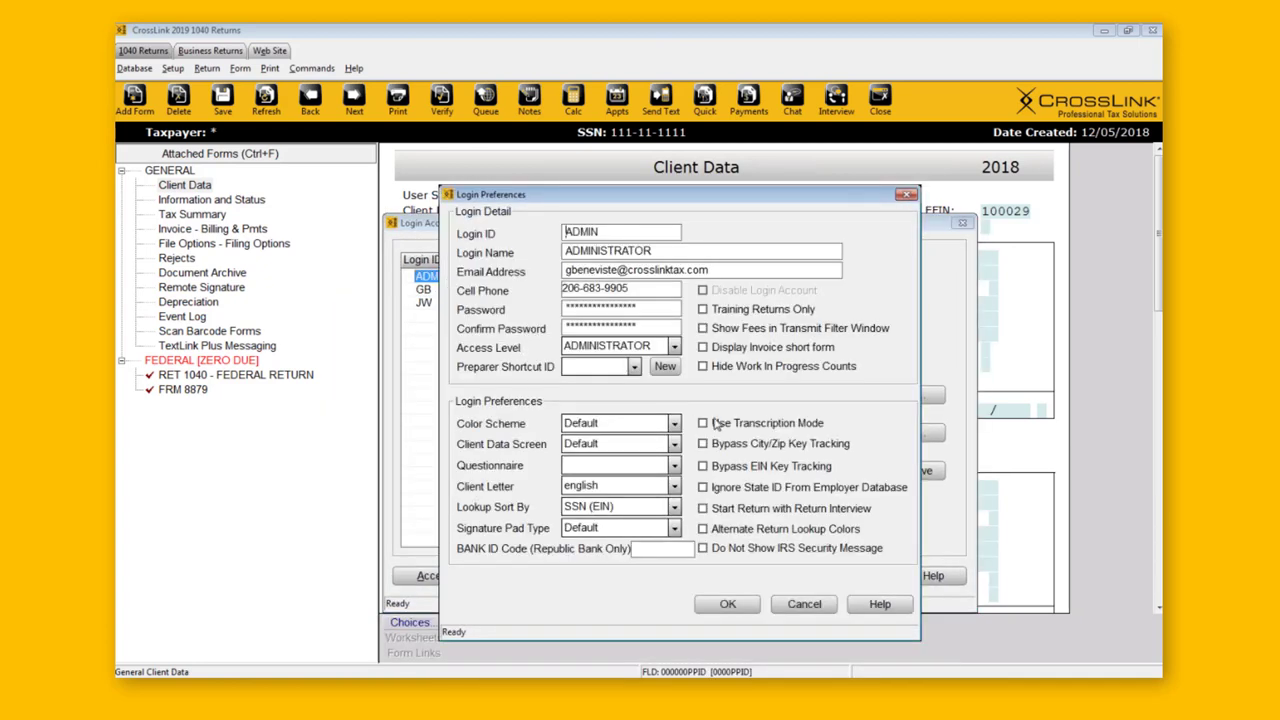
click(634, 367)
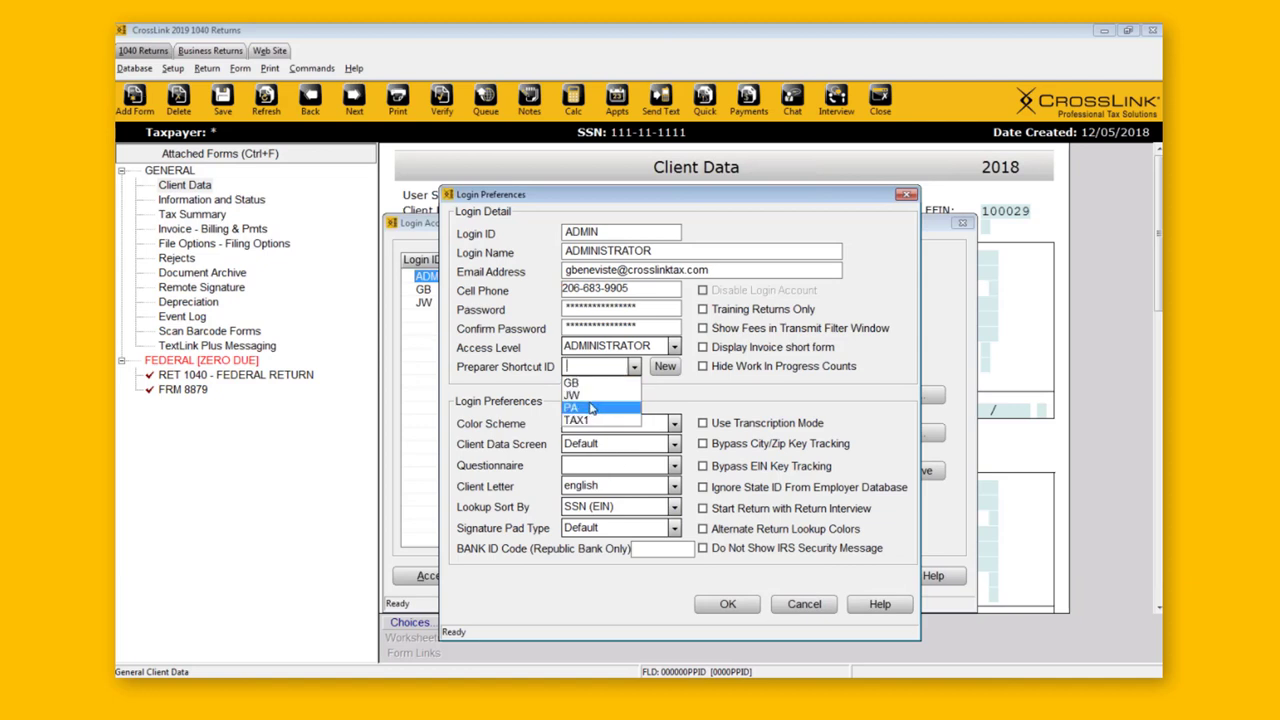
click(498, 385)
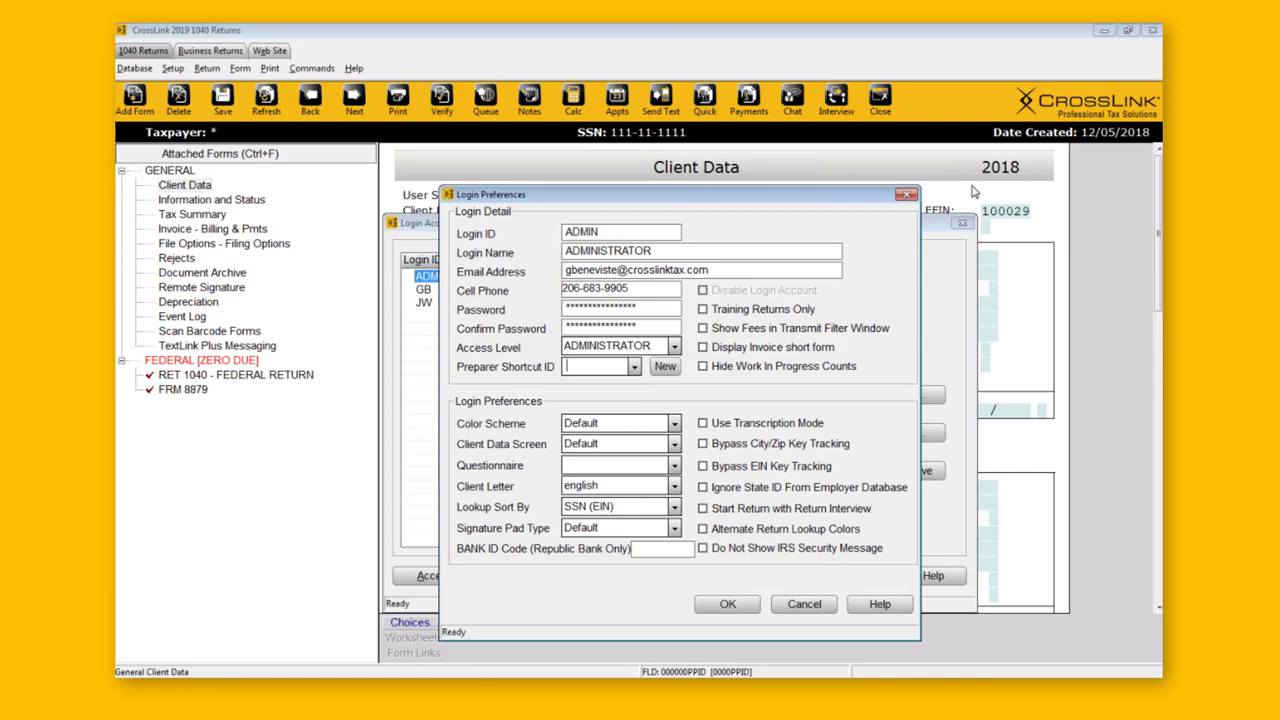
click(906, 194)
Review the Access Level choices in the GB login account, closing the account and the accounts list without changes
click(553, 289)
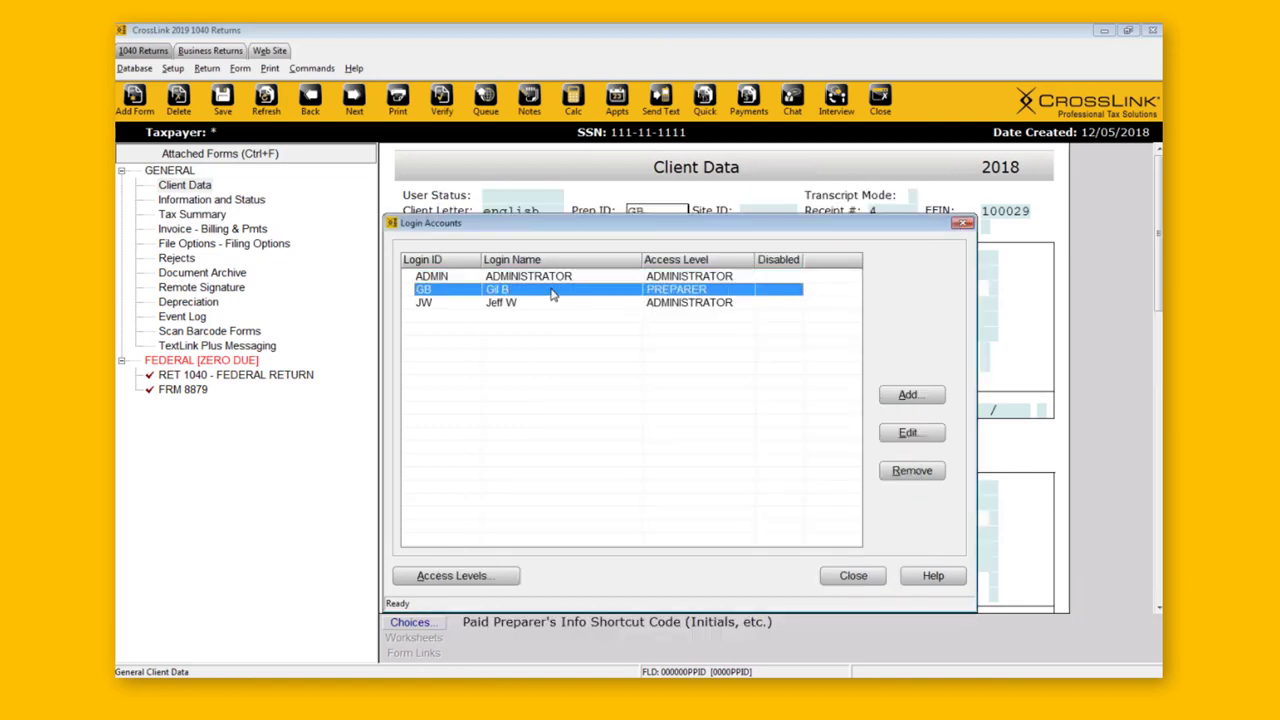
double_click(662, 296)
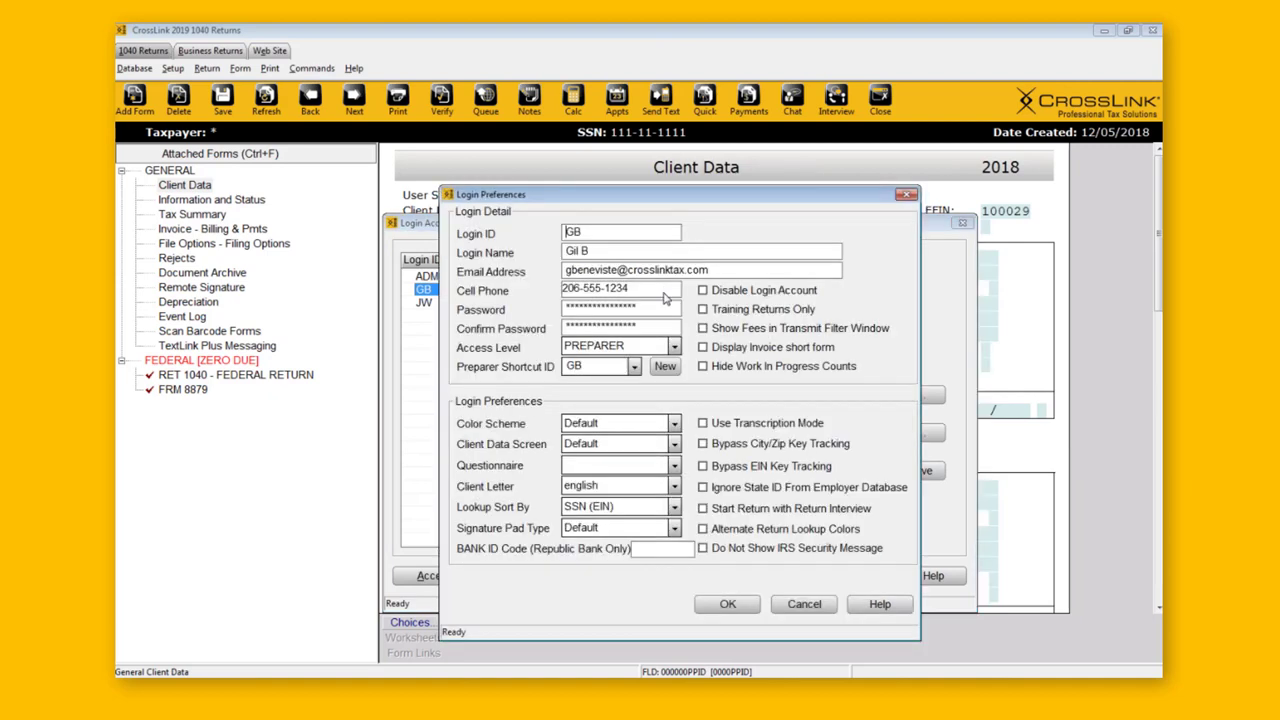
click(675, 348)
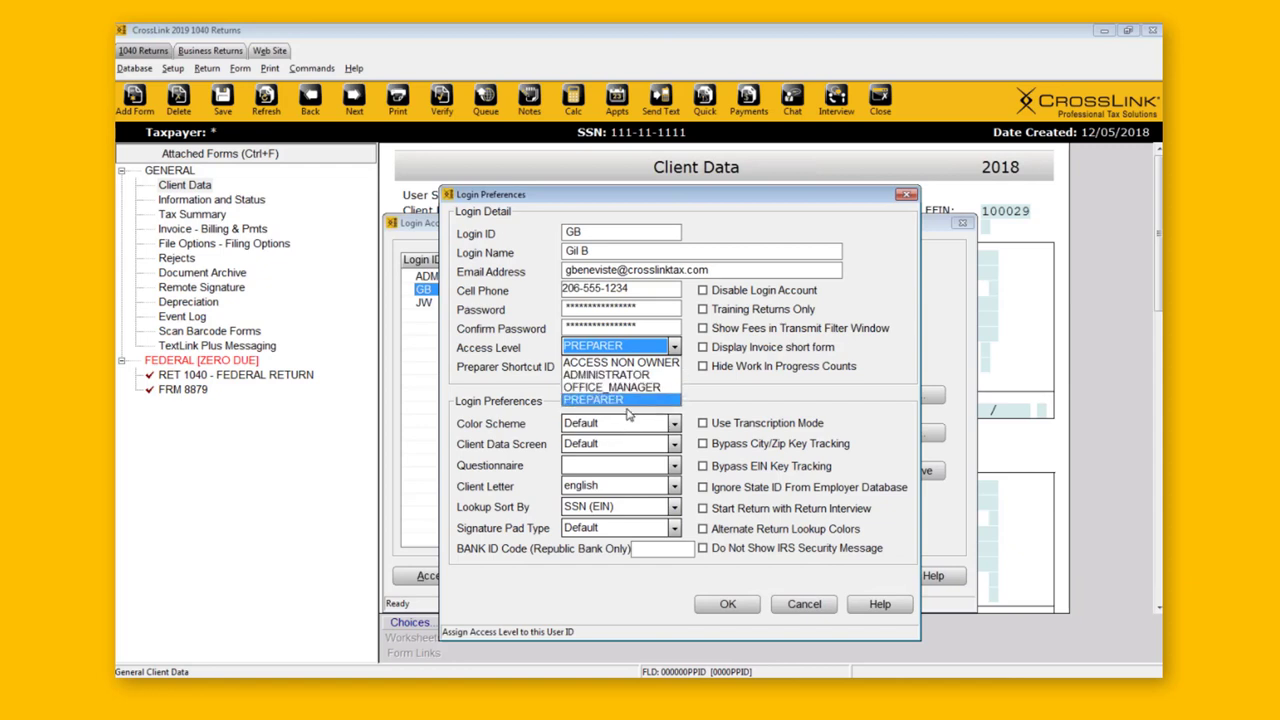
click(905, 196)
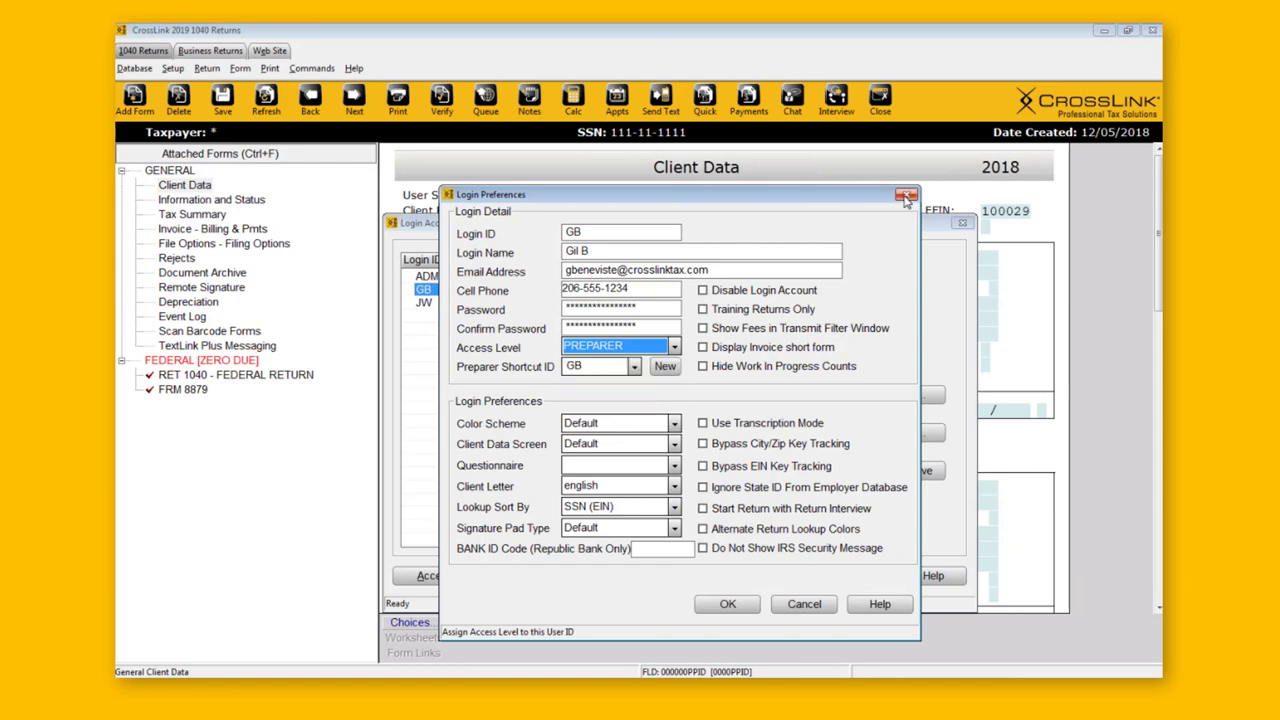
click(906, 197)
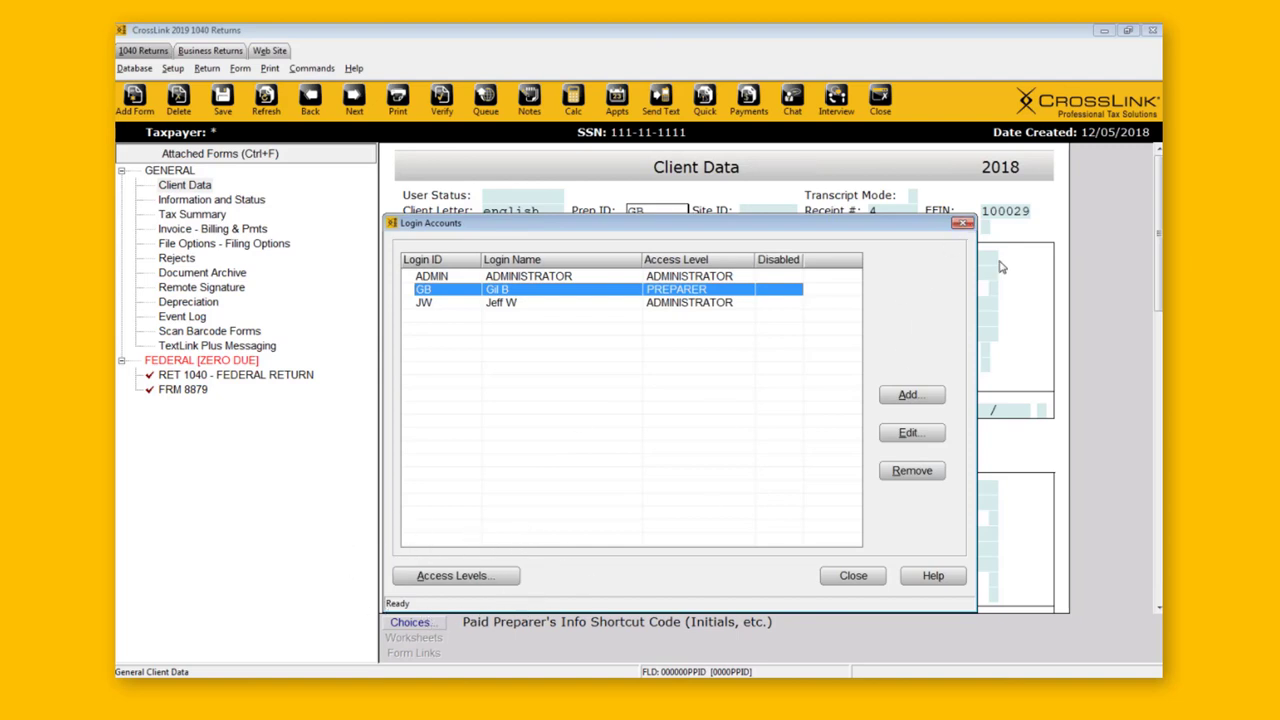
click(966, 226)
Open the access level configuration from the login accounts and examine the features included in the PREPARER level
click(182, 70)
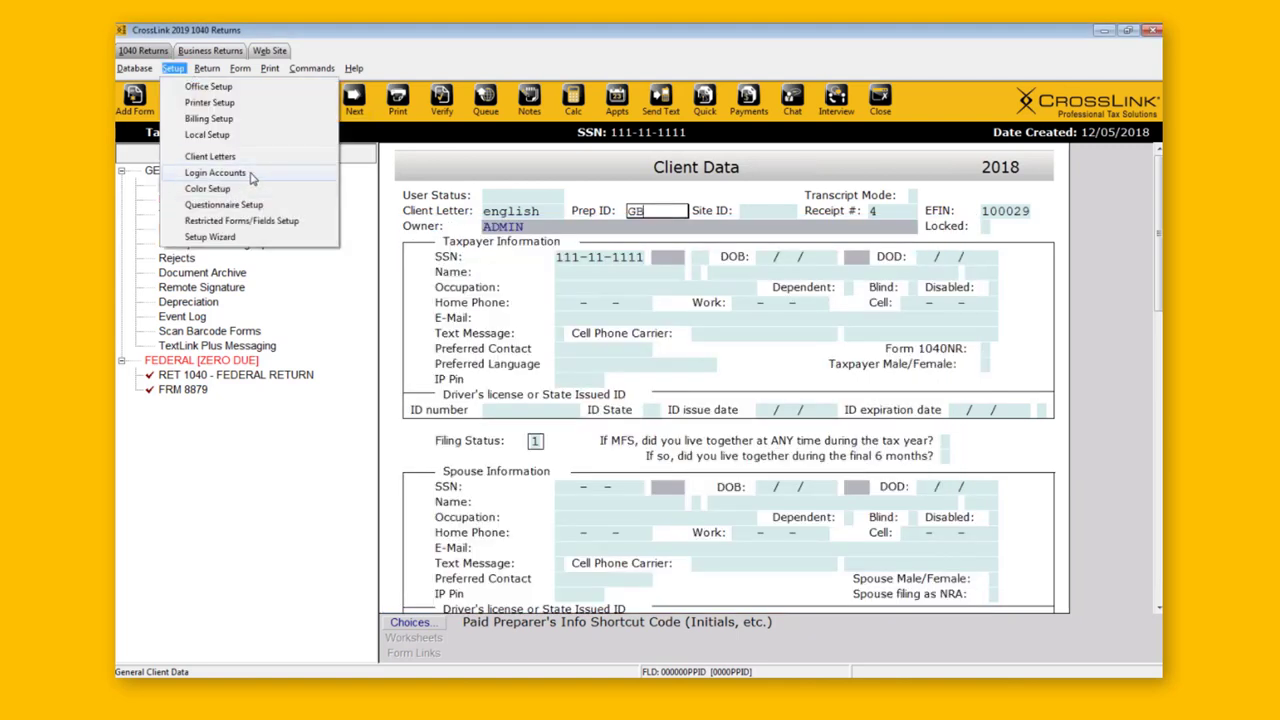
click(251, 173)
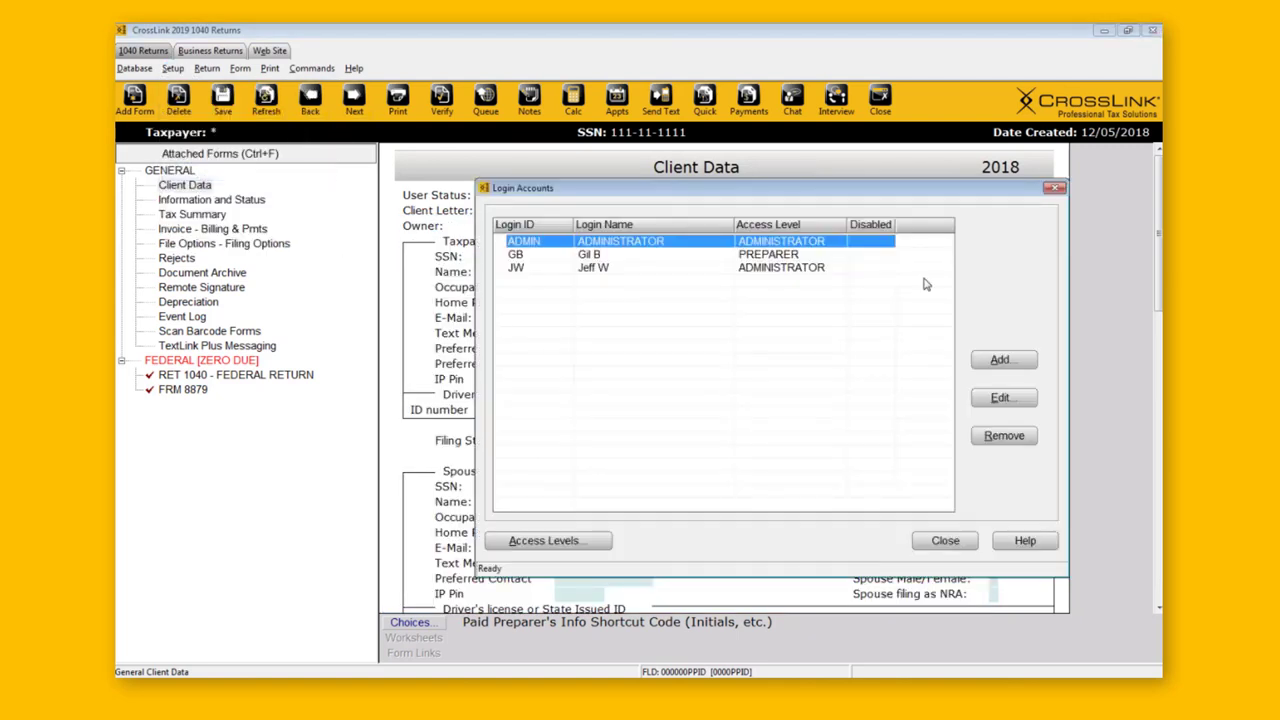
click(555, 541)
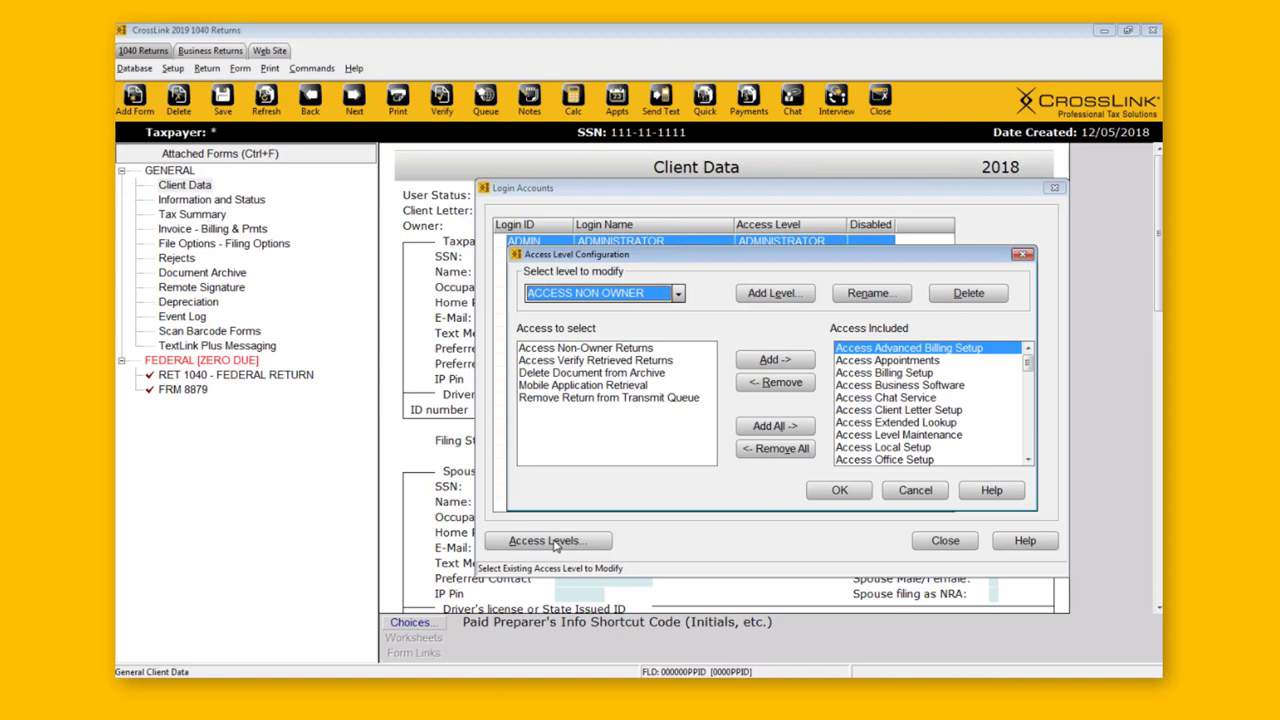
click(678, 294)
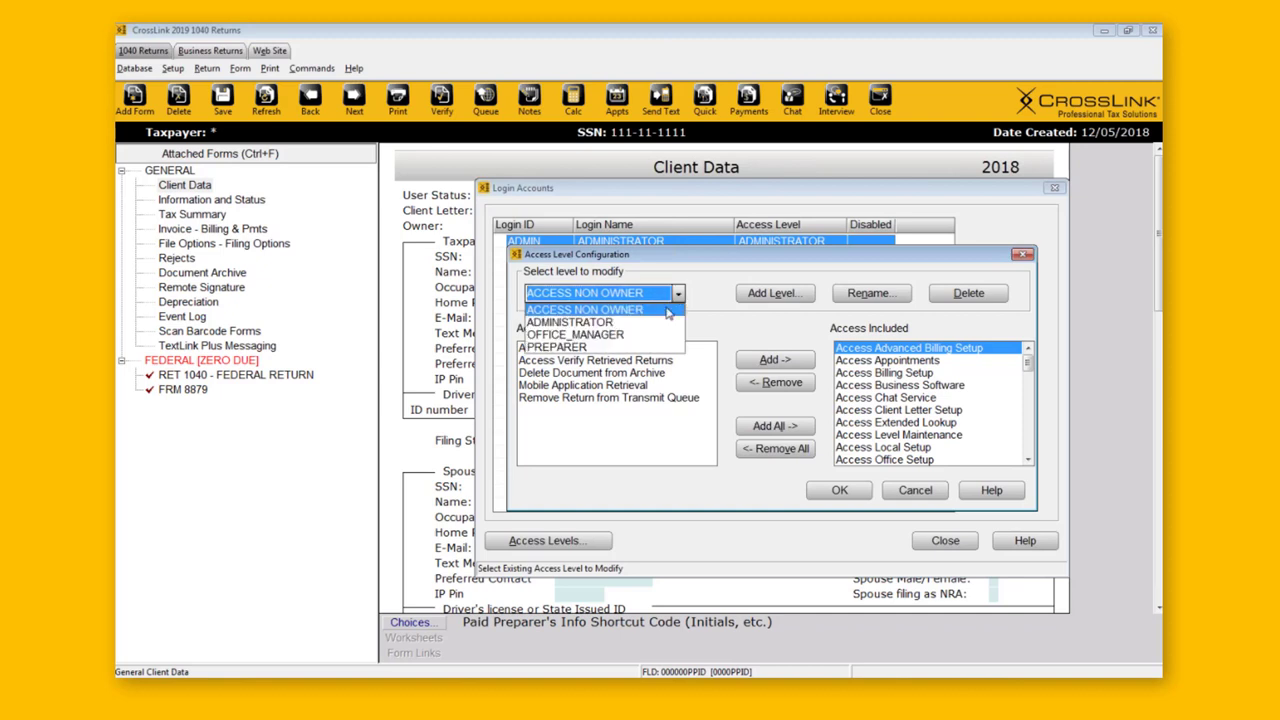
click(601, 347)
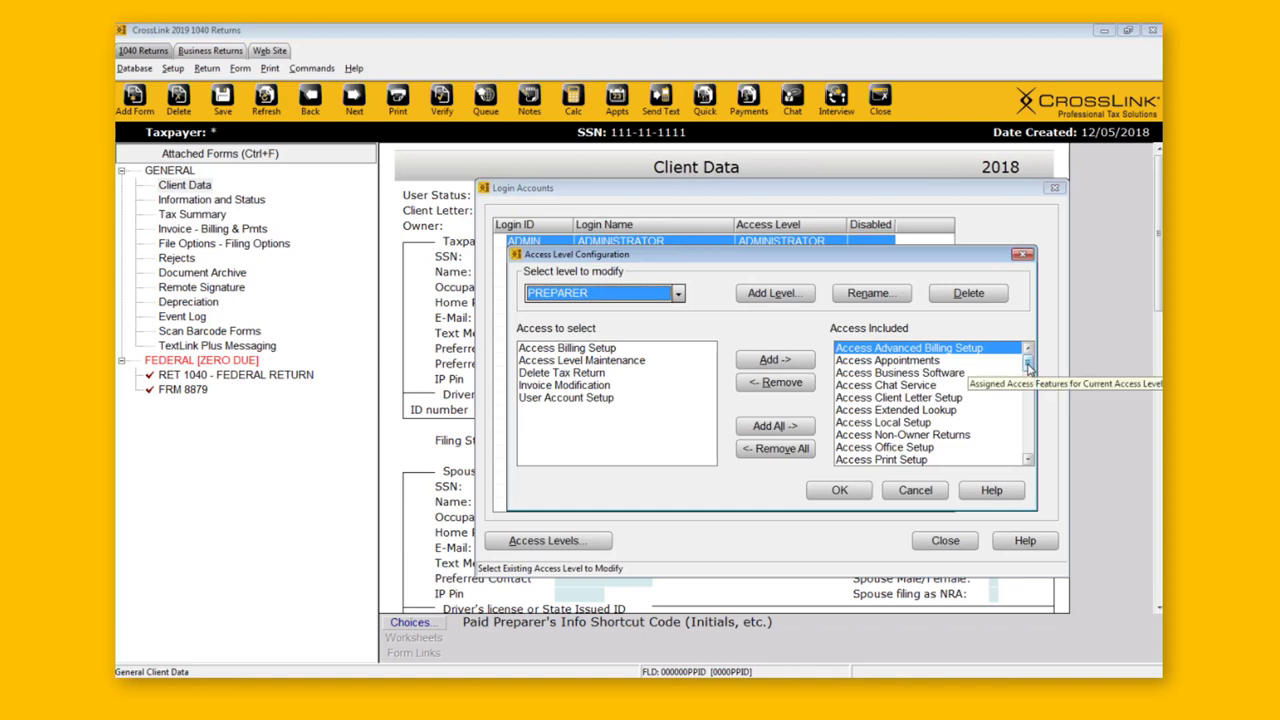
drag(1028, 368, 1026, 467)
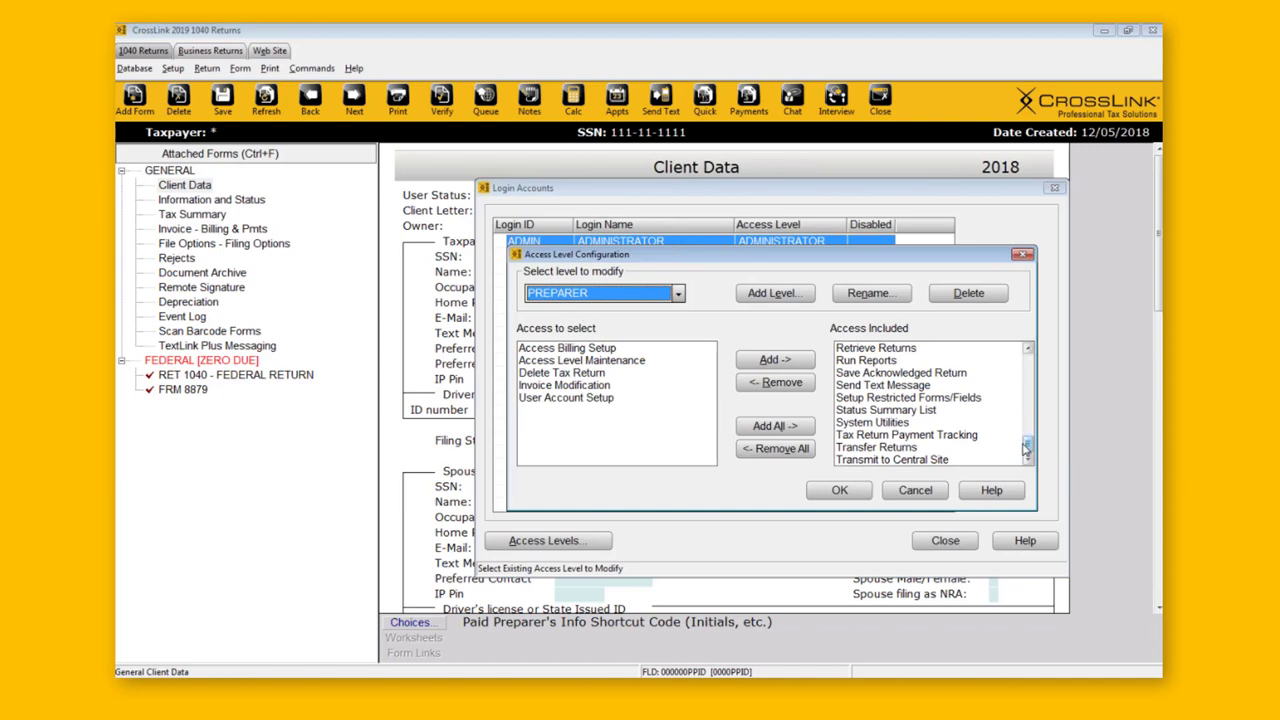
drag(1027, 445, 1031, 358)
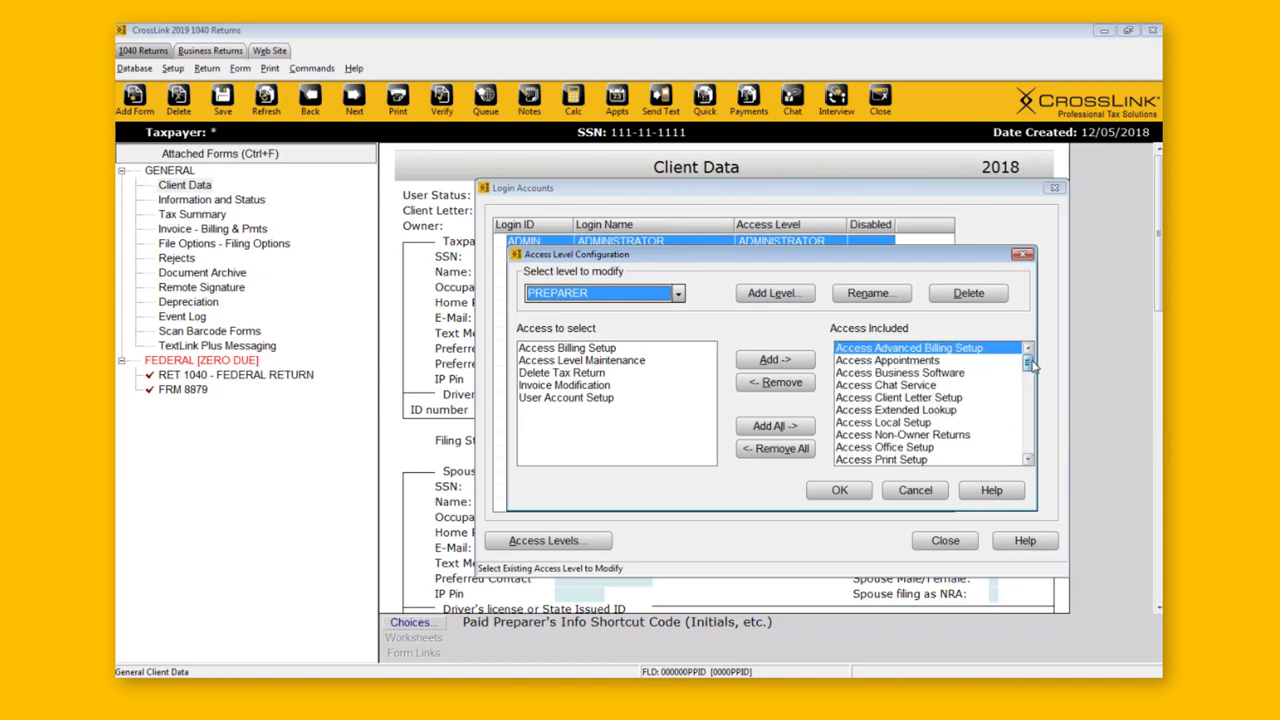
click(948, 361)
click(920, 386)
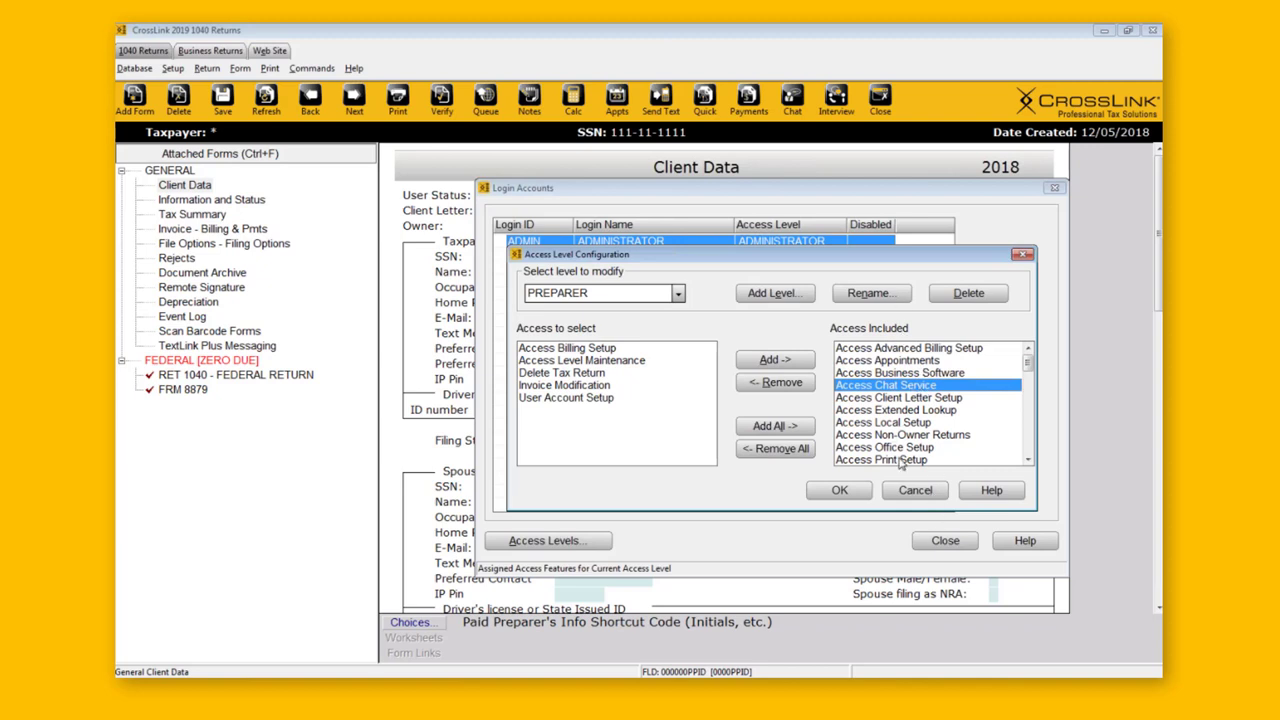
Examine the unassigned features of the PREPARER level, from Access Billing Setup to User Account Setup, and close the configuration without changes
click(570, 361)
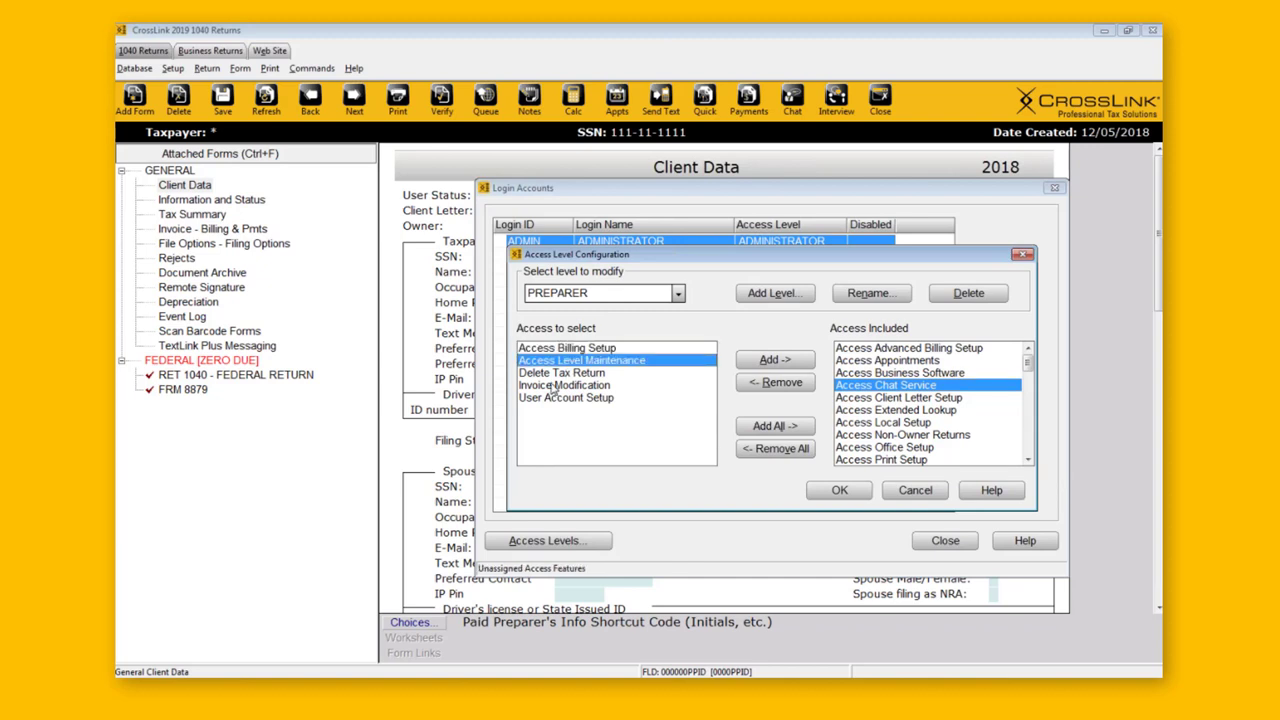
click(596, 349)
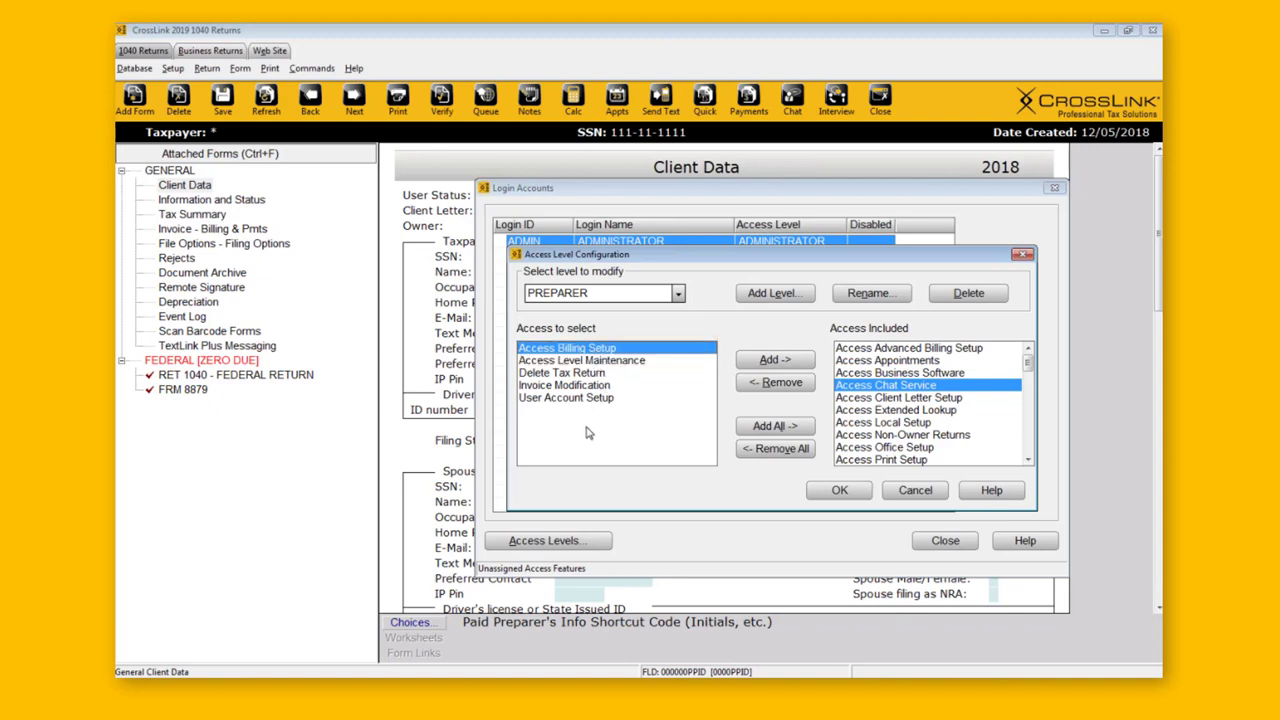
click(604, 362)
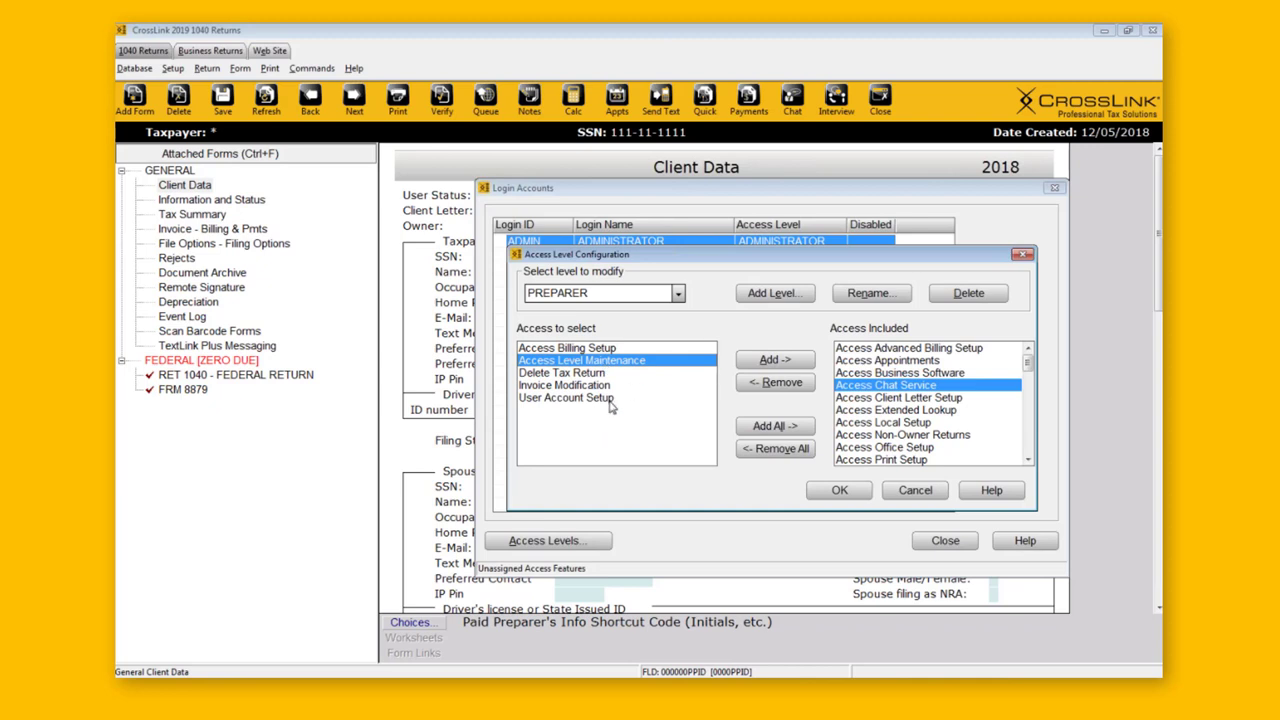
click(564, 377)
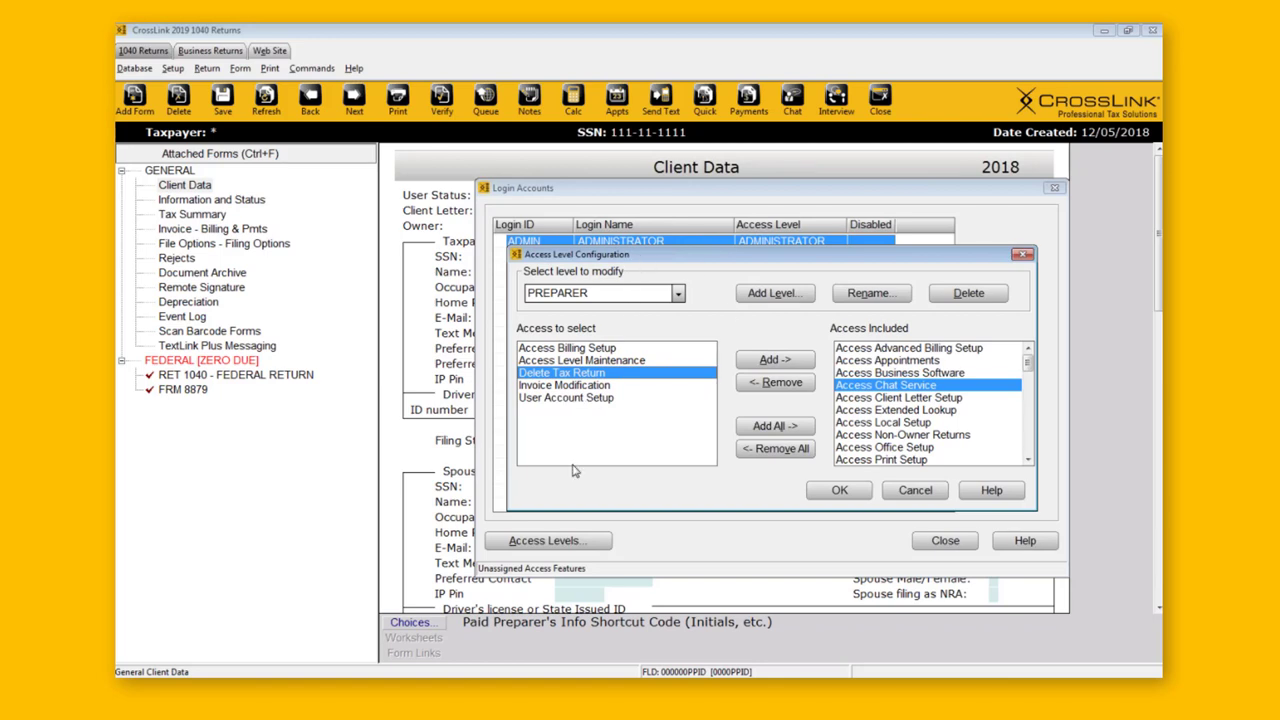
click(587, 387)
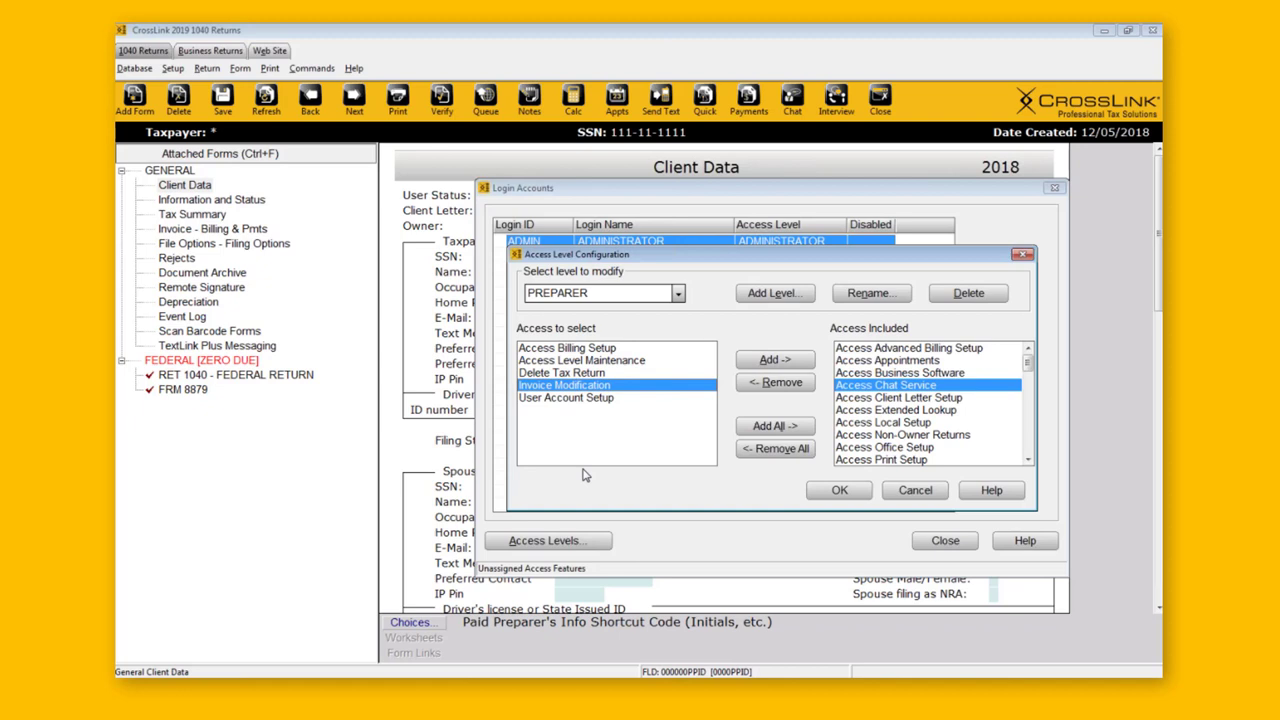
click(552, 402)
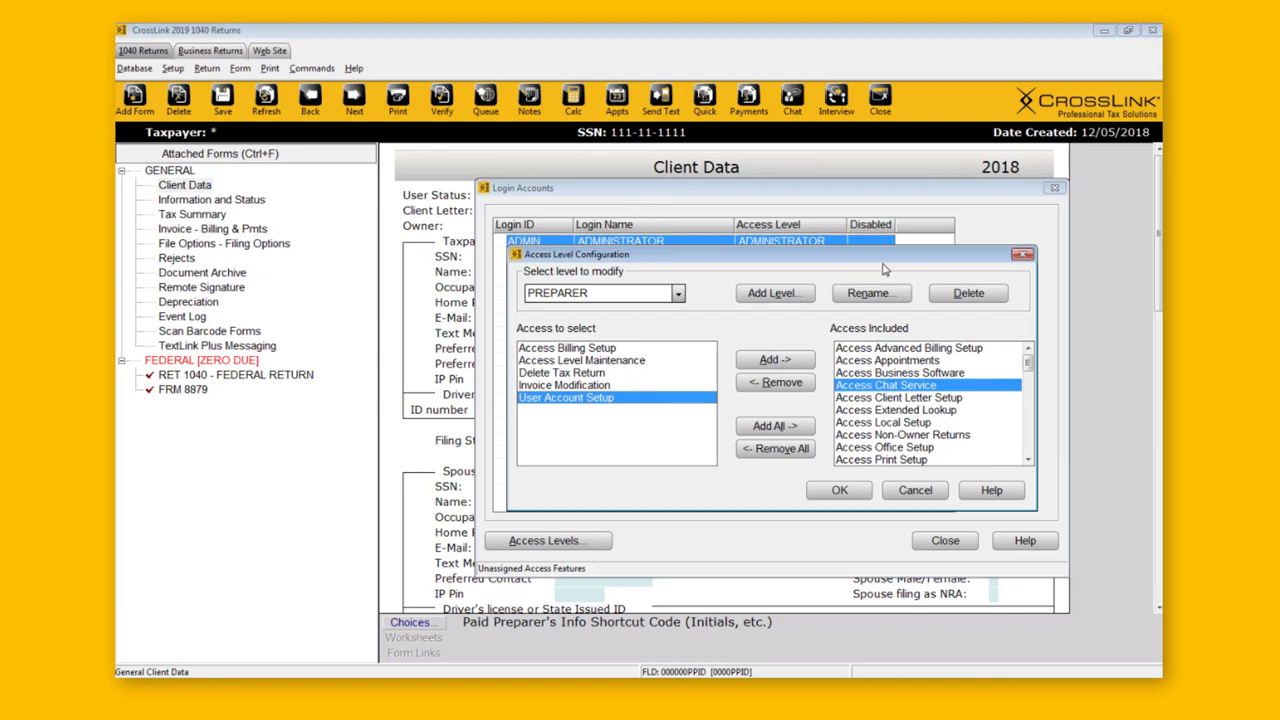
drag(857, 257, 815, 240)
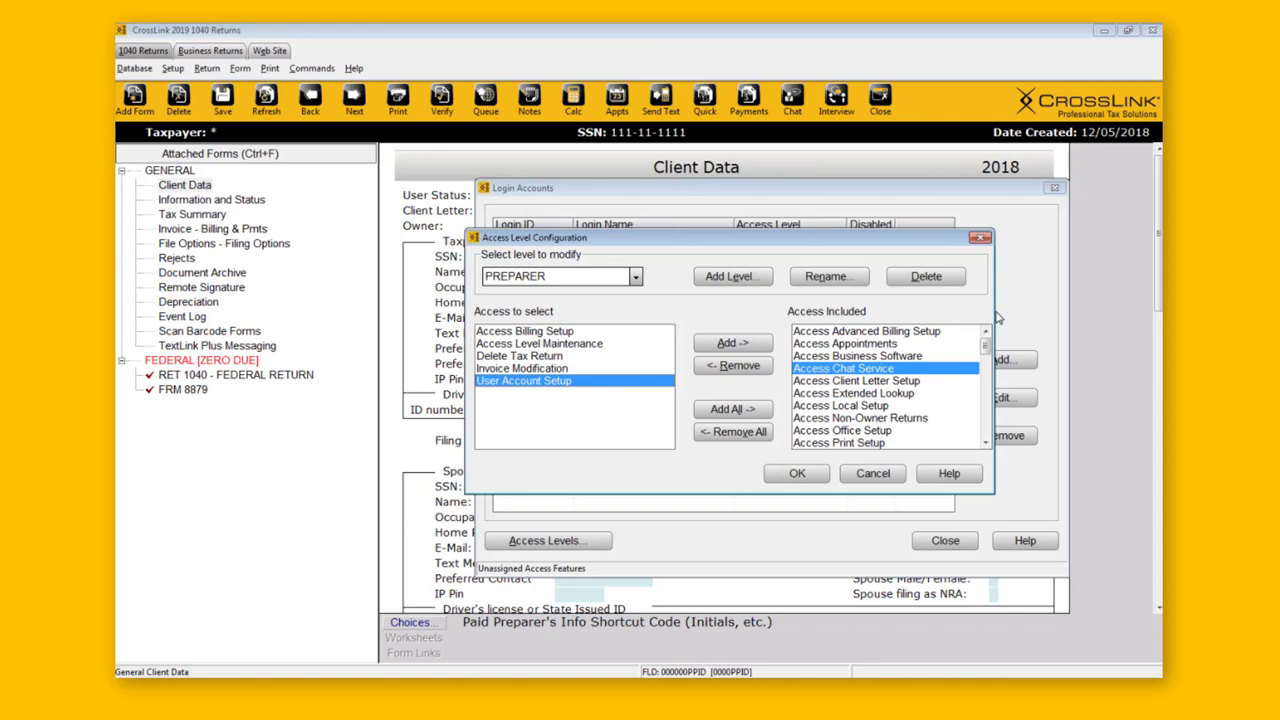
click(972, 239)
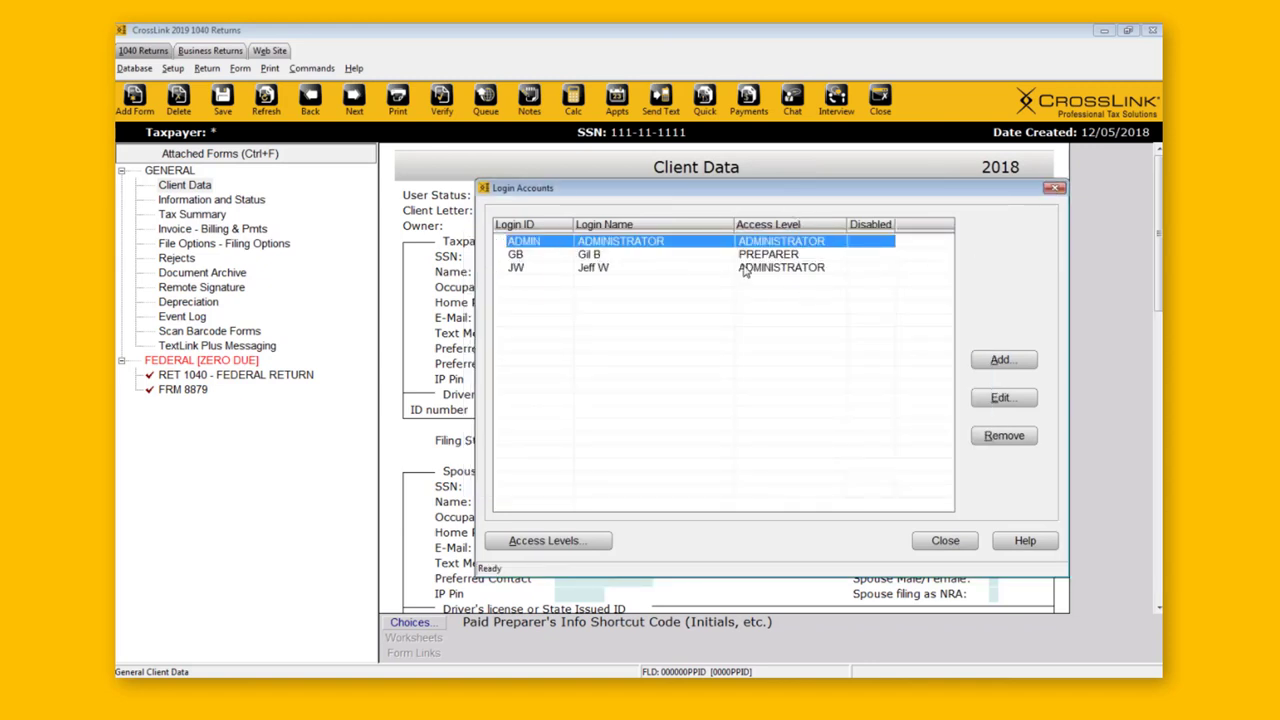
Compare the access levels of the GB, JW and ADMIN entries in the login accounts list
click(627, 255)
click(631, 266)
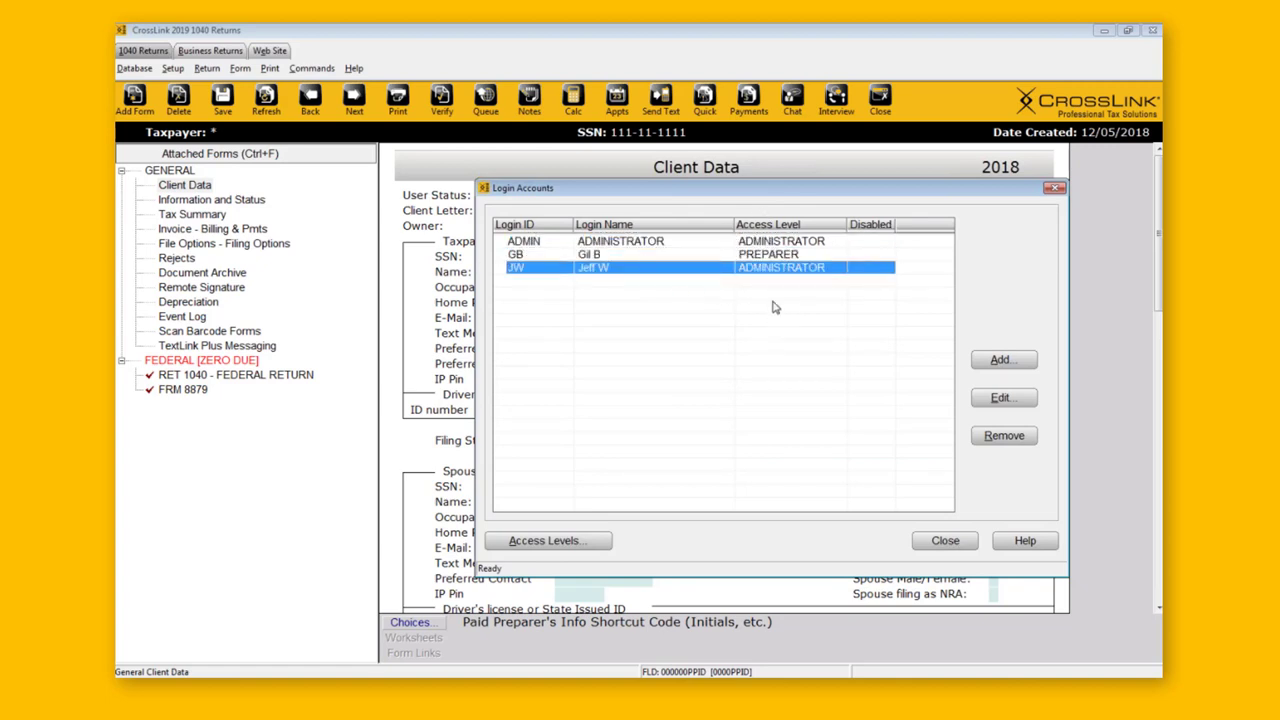
click(665, 330)
click(638, 243)
click(537, 268)
click(708, 243)
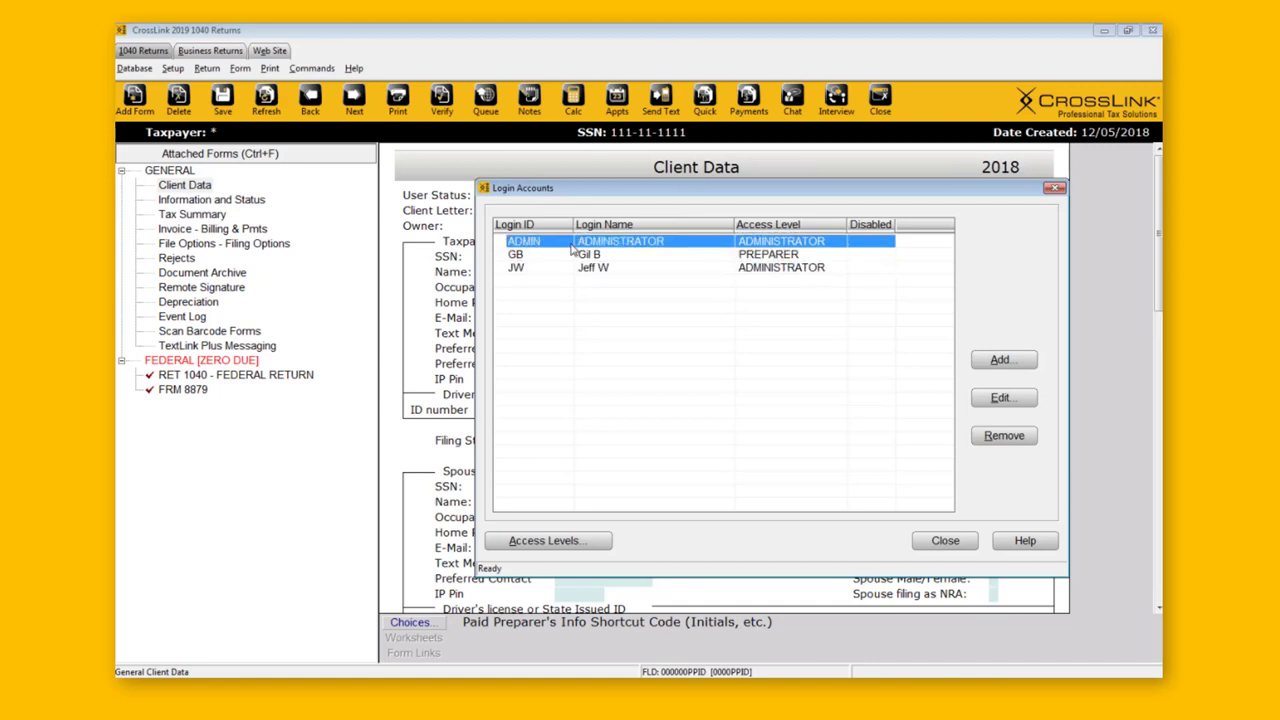
Review the JW, ADMIN and GB access levels and the choices in the GB account, closing the account and list without changes
click(758, 268)
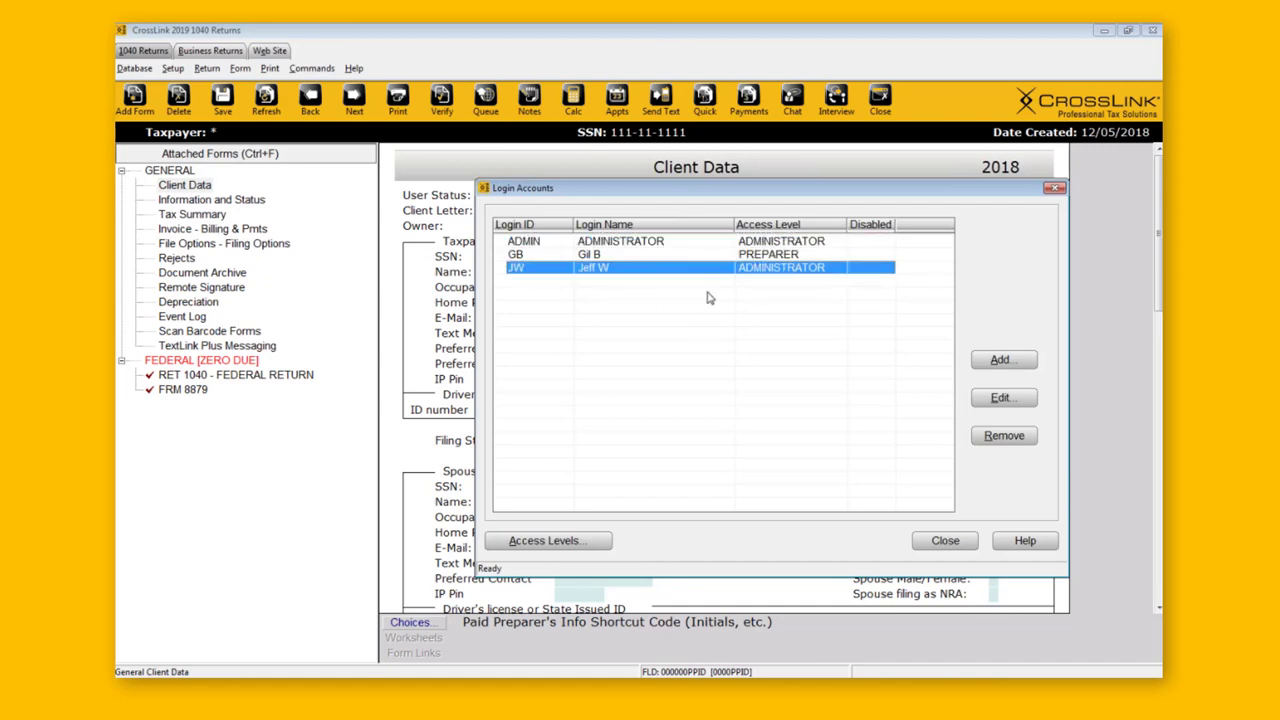
click(774, 244)
click(775, 270)
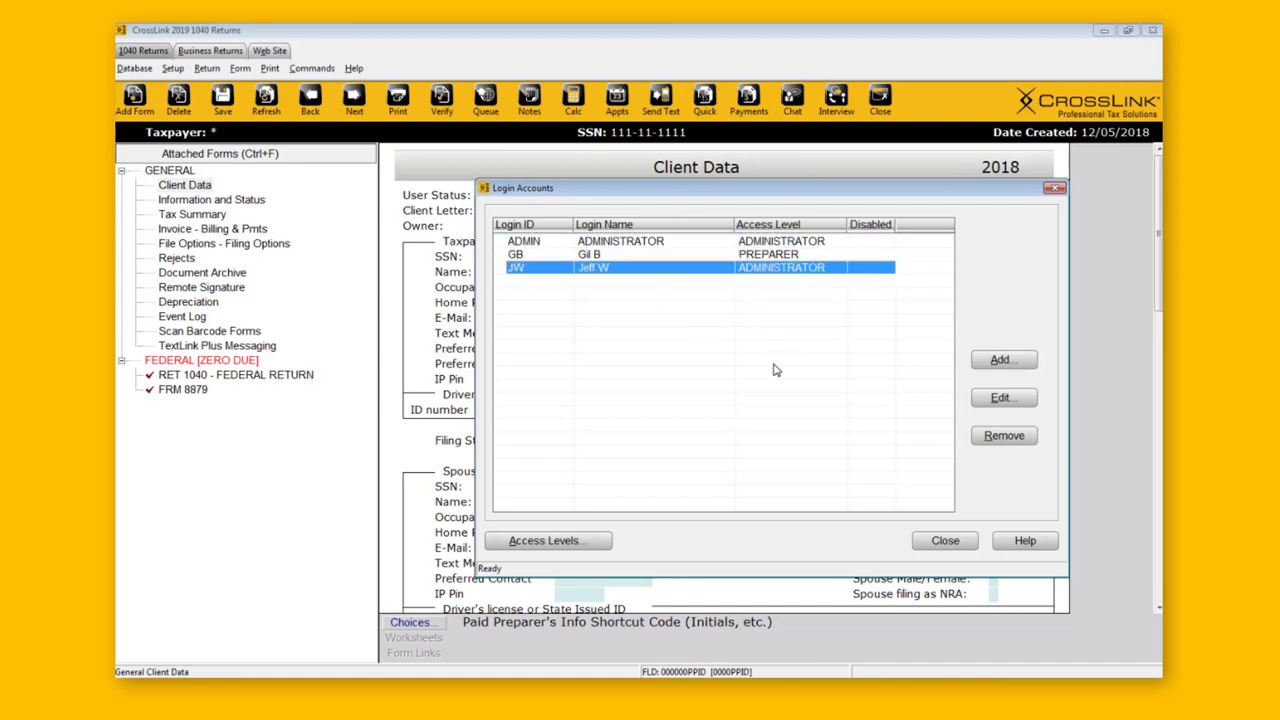
click(776, 256)
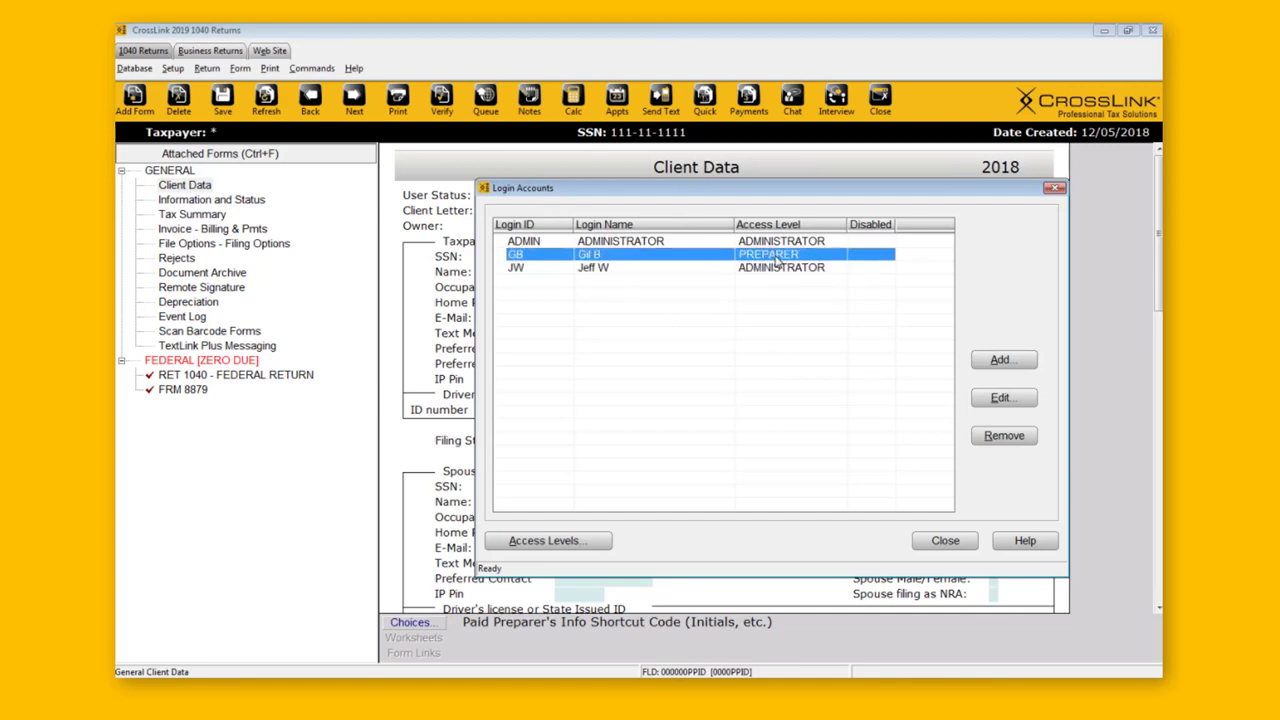
double_click(776, 258)
click(712, 311)
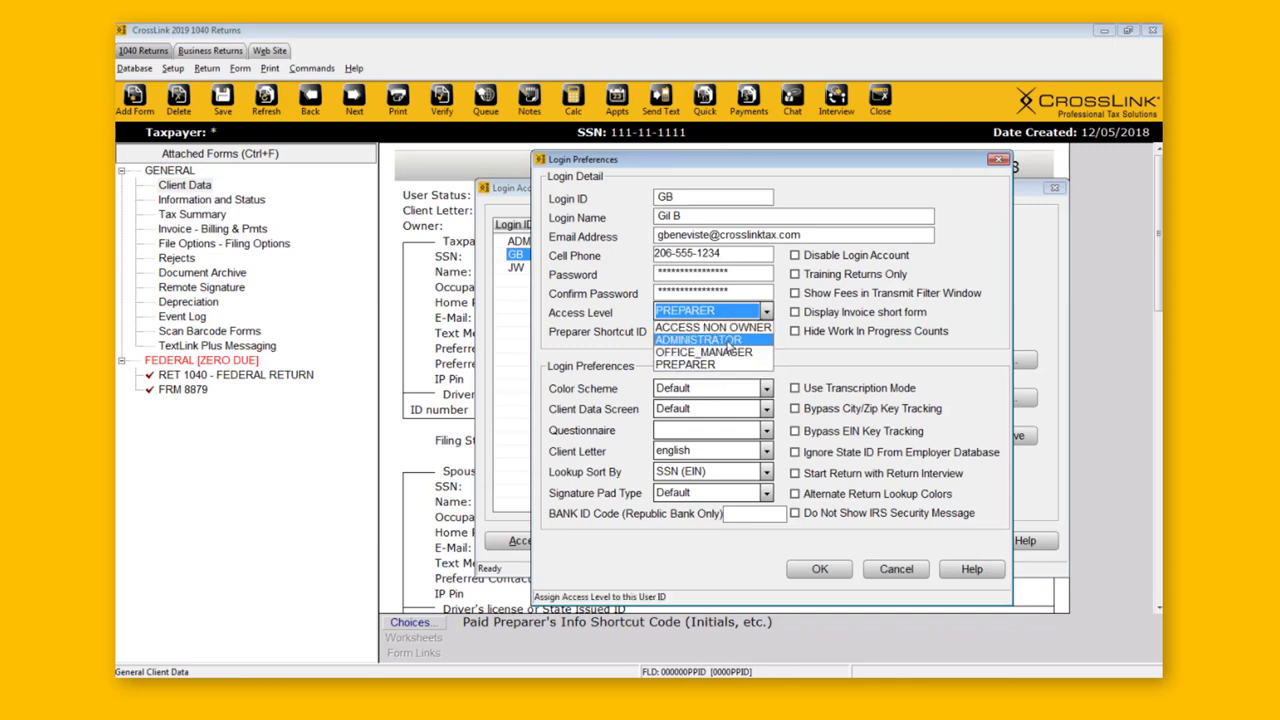
click(903, 575)
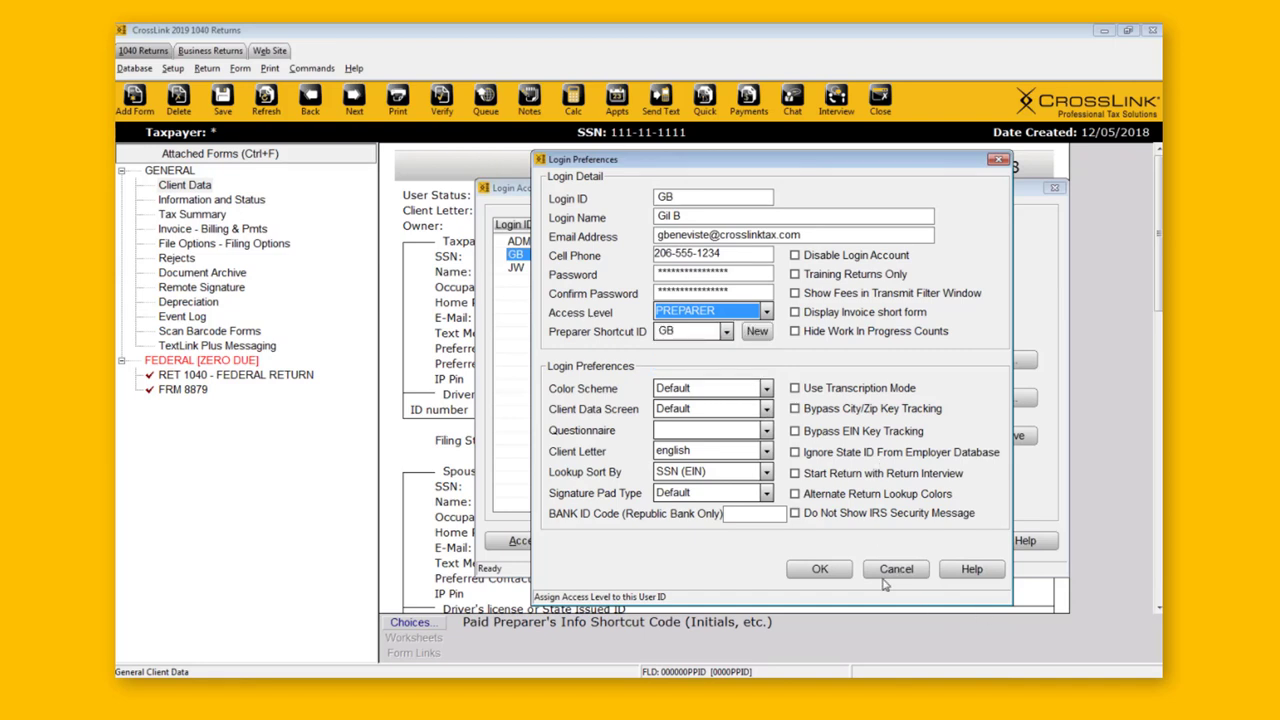
click(887, 579)
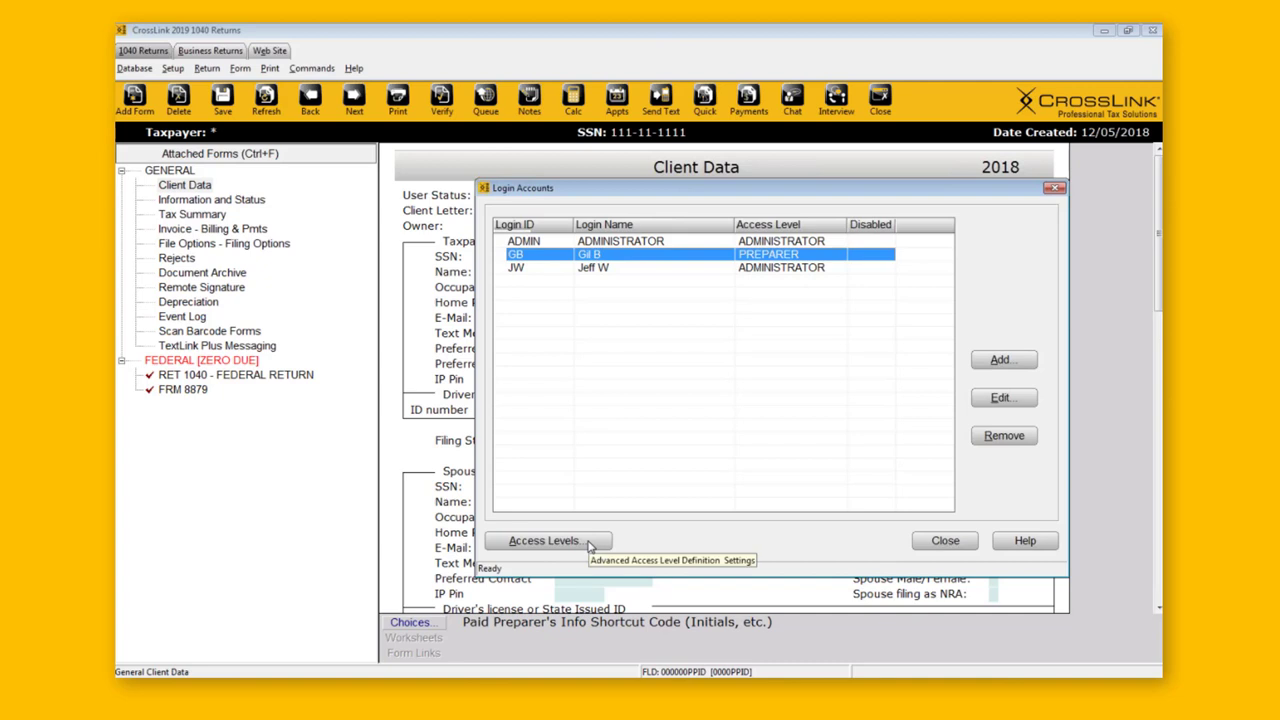
click(941, 543)
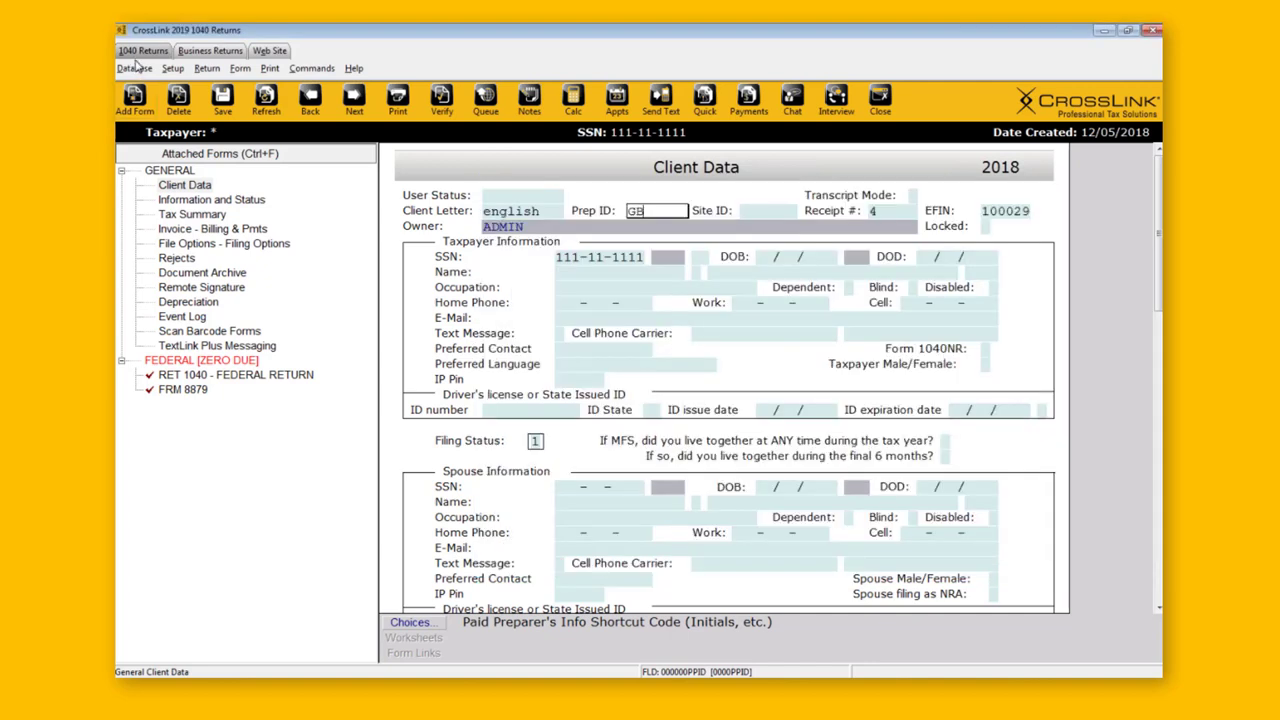
Revisit the Paid Preparers database entry and the login accounts list, closing the list without changes
click(135, 68)
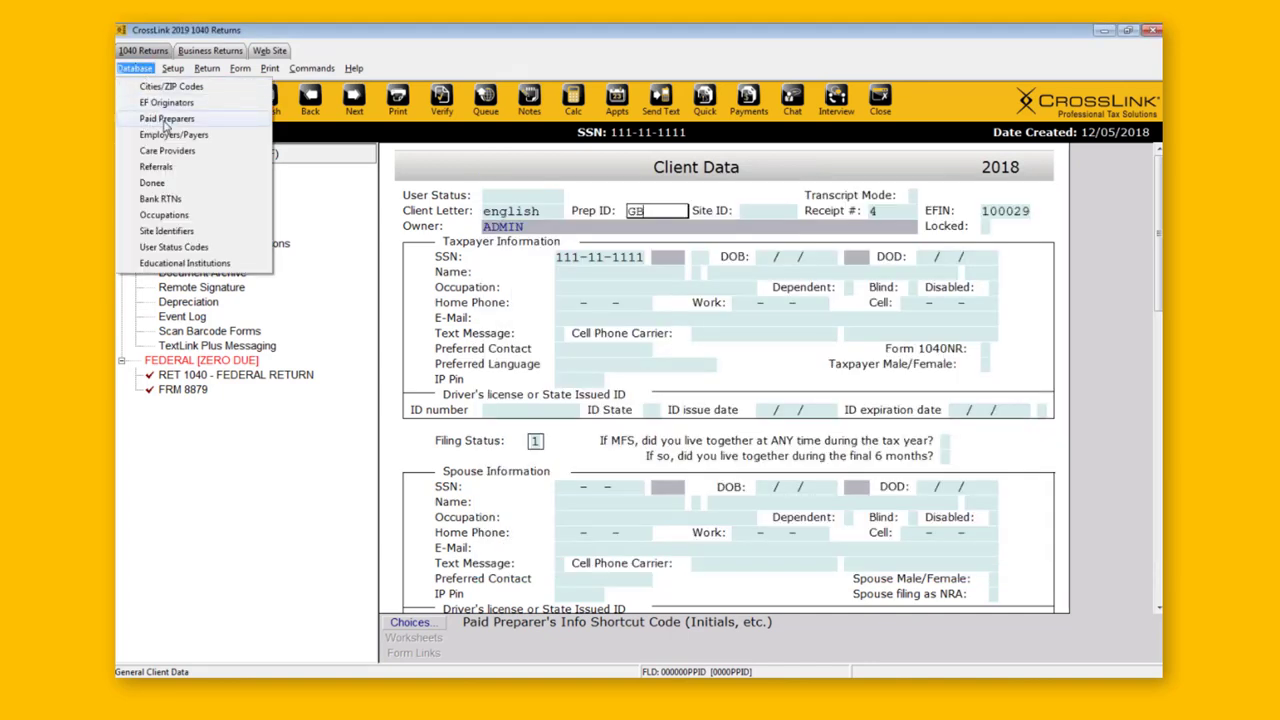
click(173, 68)
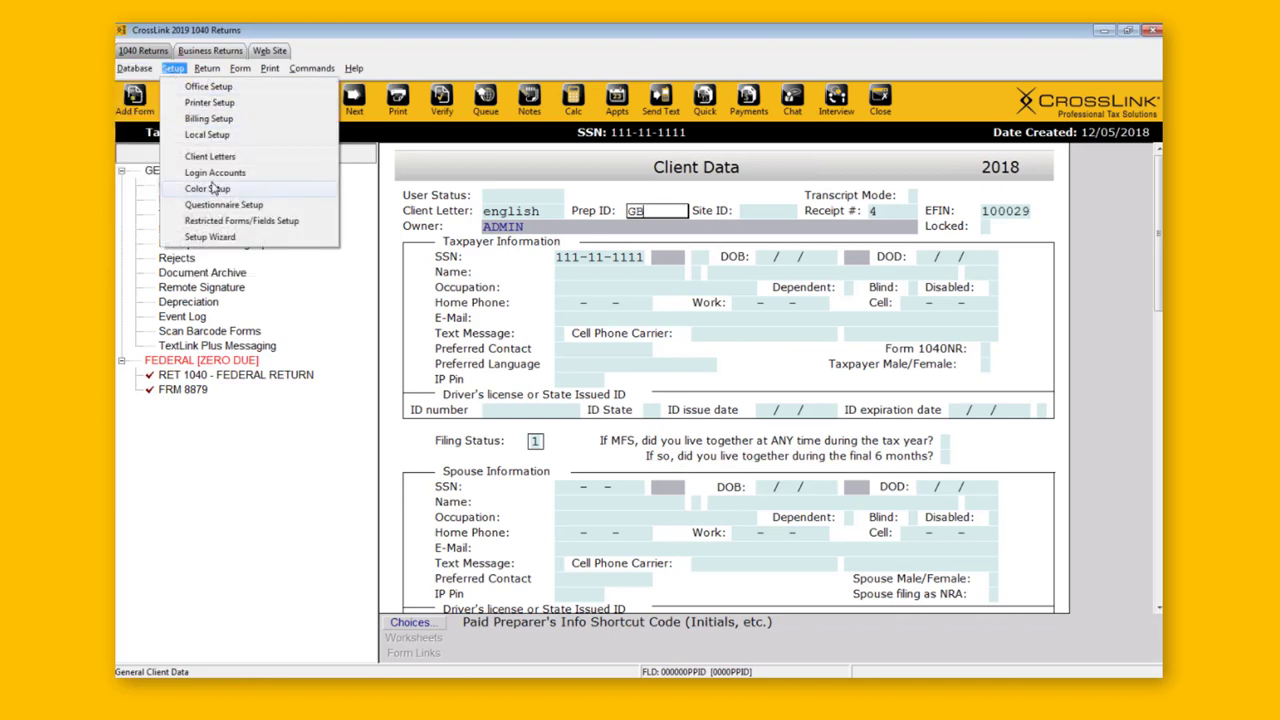
click(218, 174)
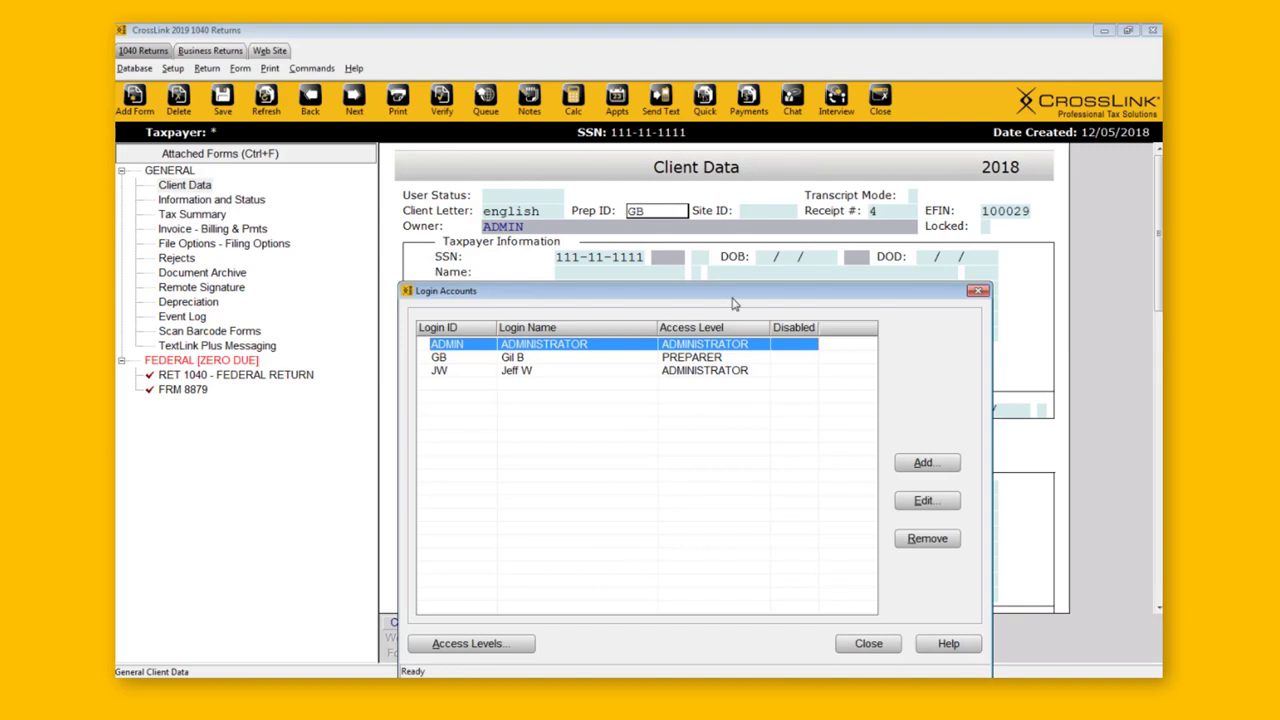
click(976, 292)
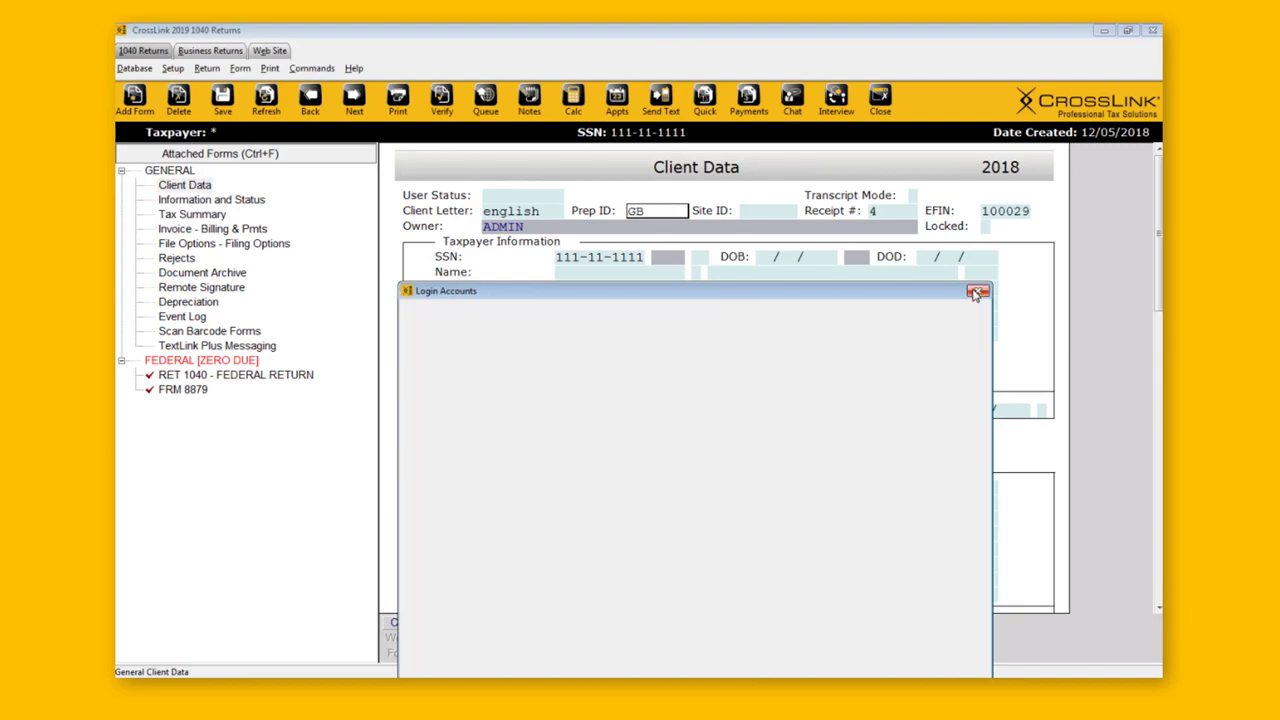
Open the billing setup and examine the office information lines printed on each invoice and the general billing options
click(176, 70)
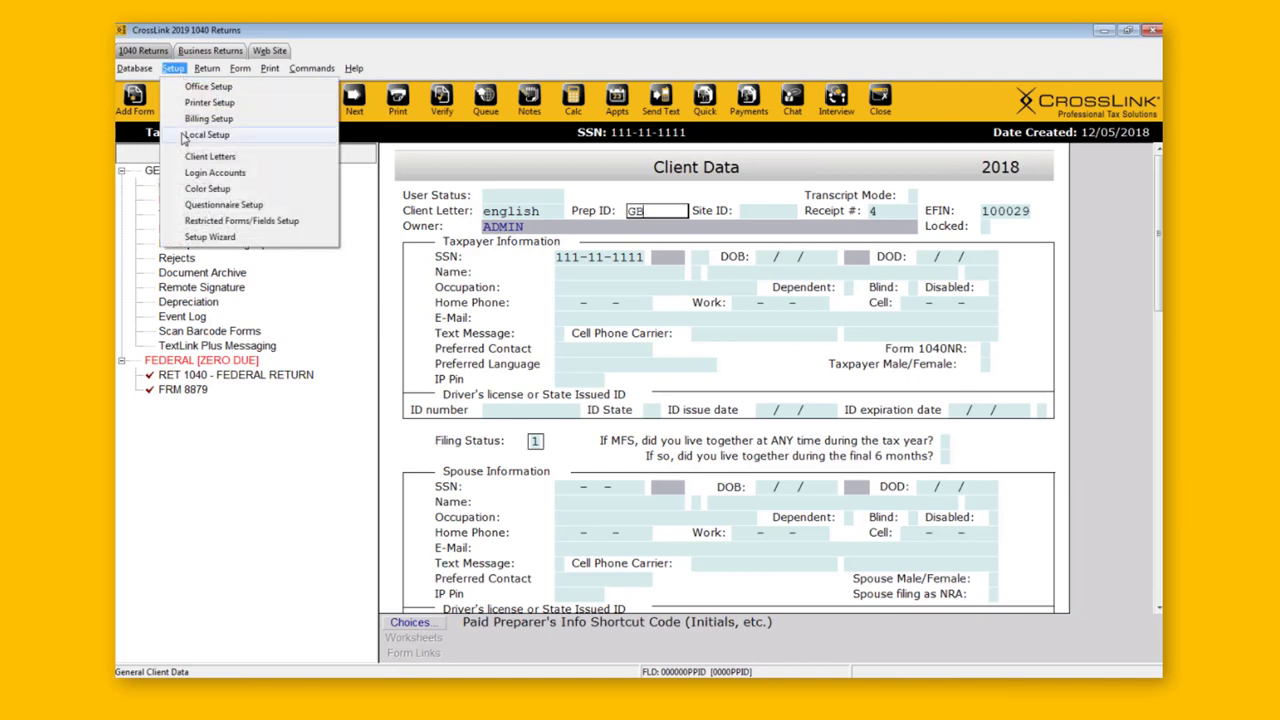
click(240, 120)
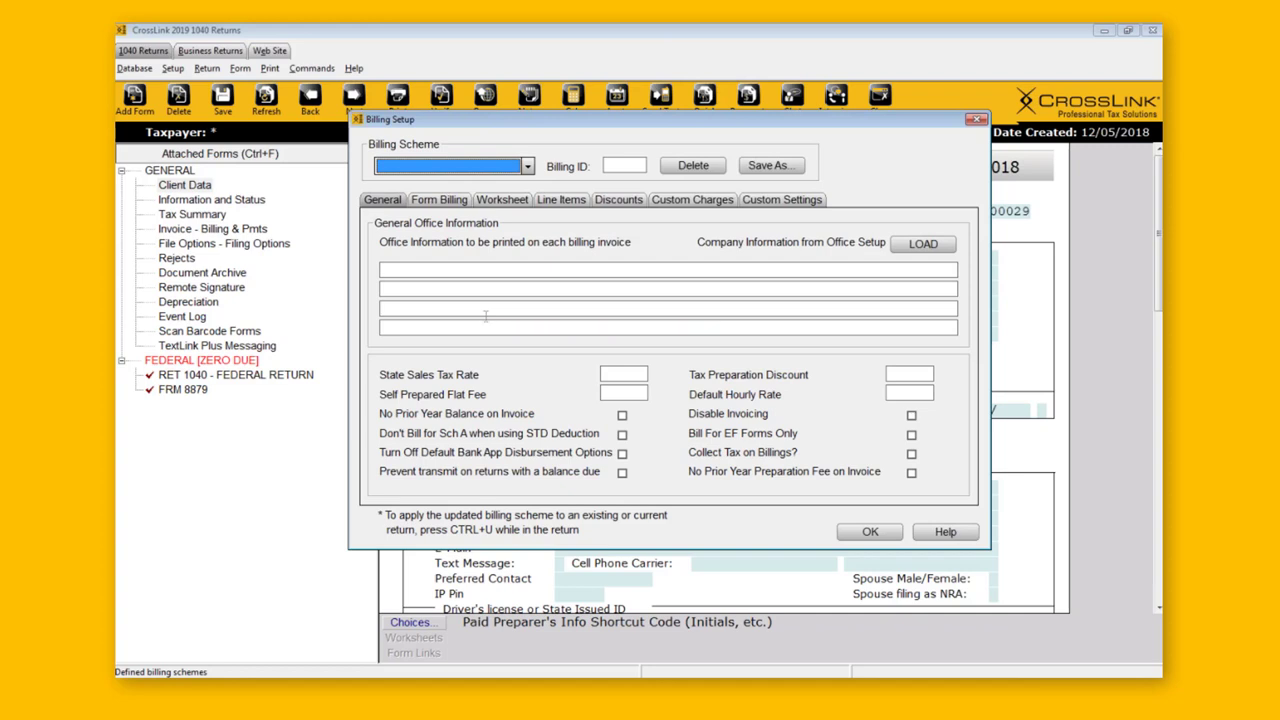
click(455, 275)
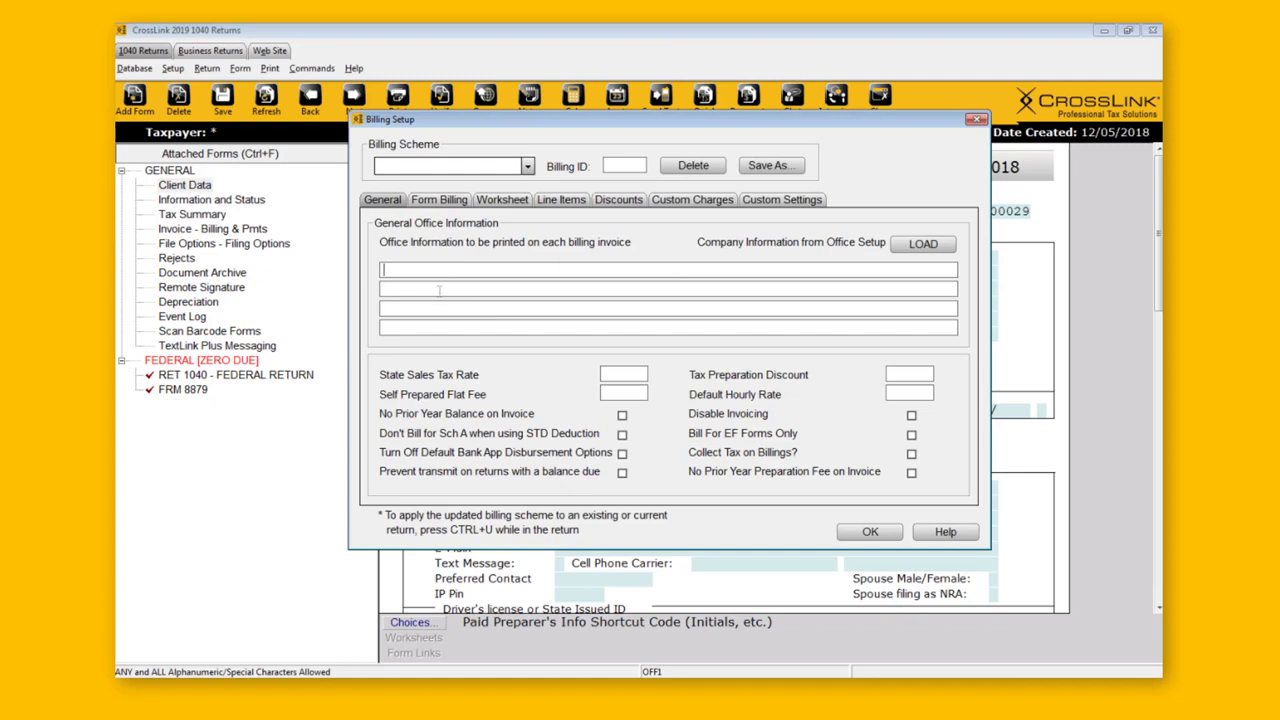
click(417, 310)
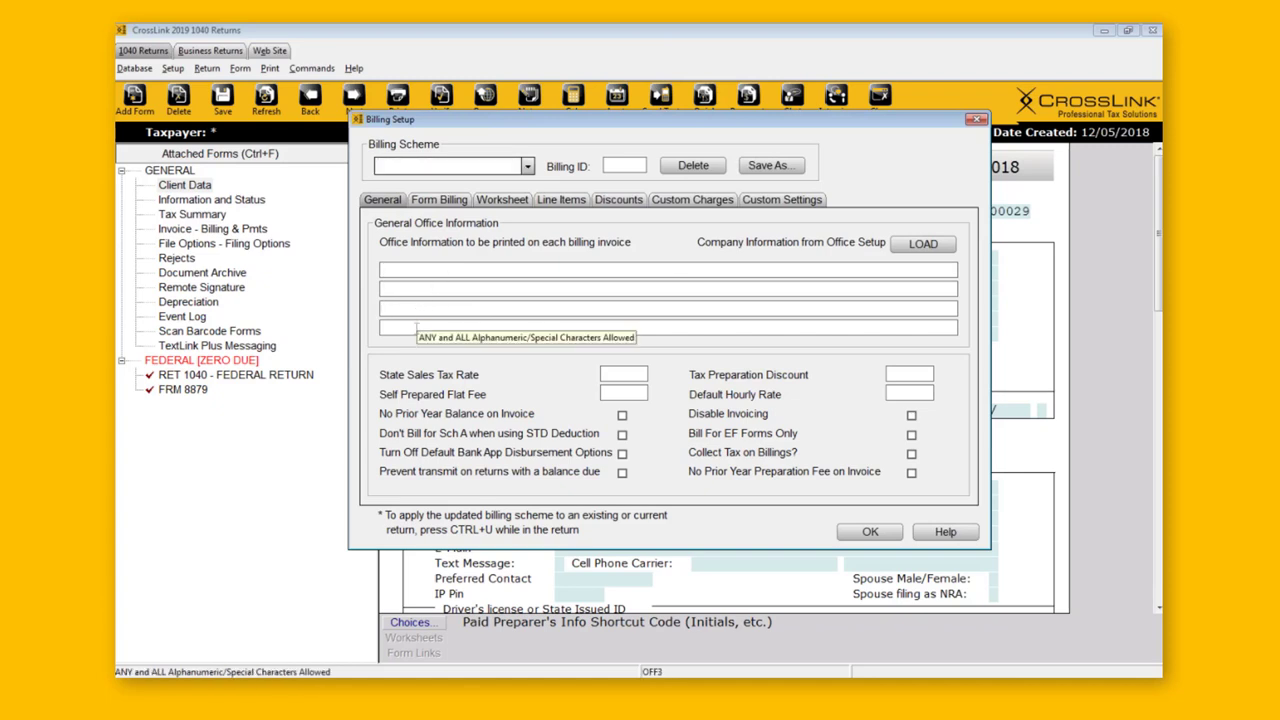
click(406, 269)
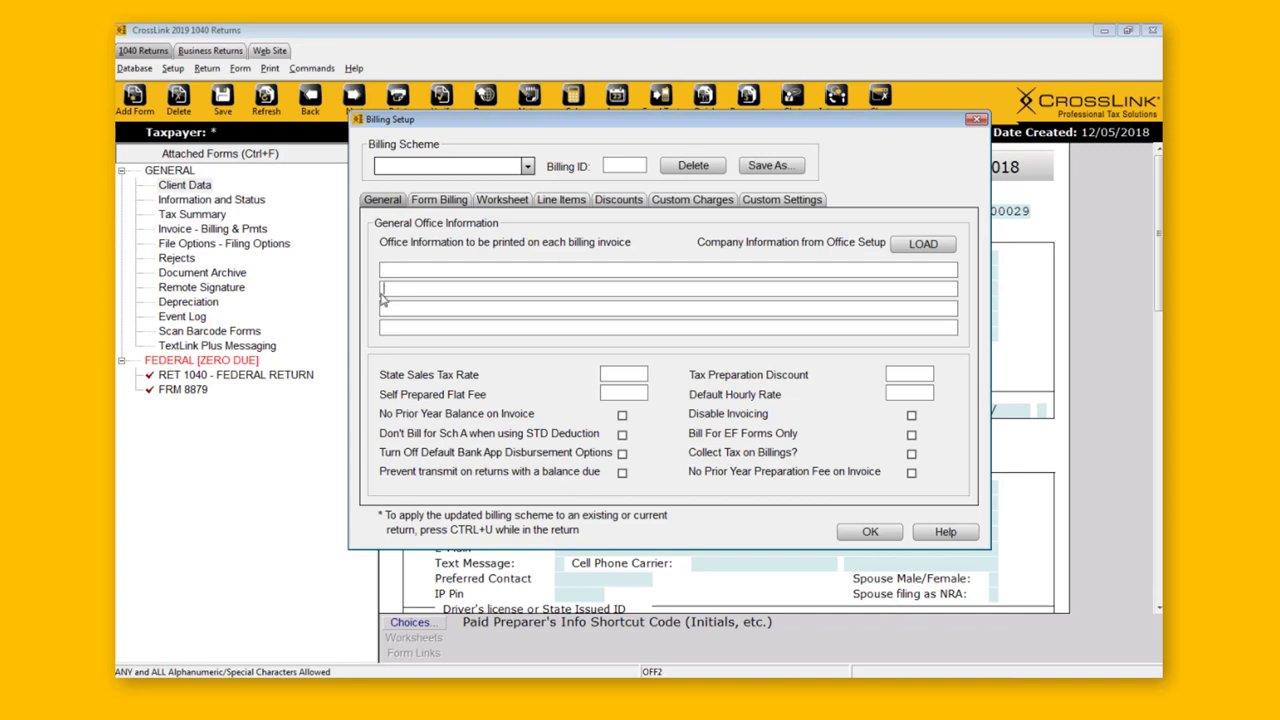
click(386, 326)
click(395, 269)
click(432, 311)
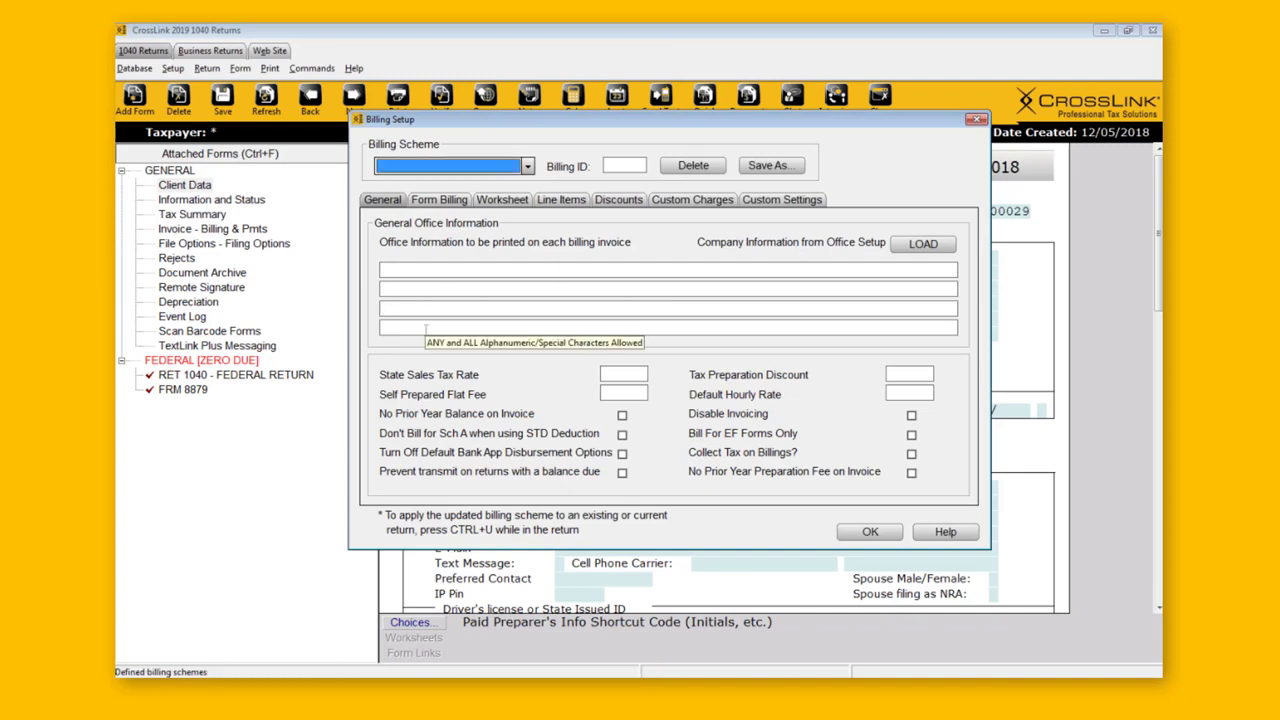
click(417, 268)
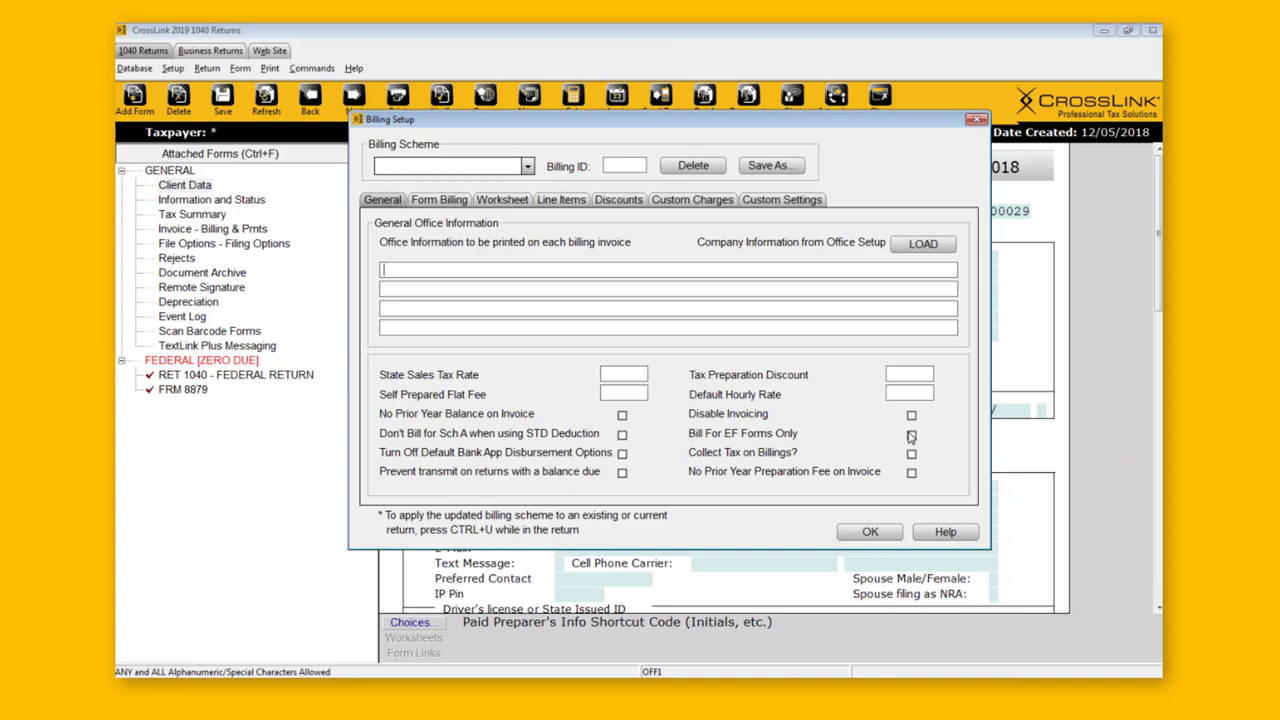
In the US-Federal form billing, set the per-item price of FRM W-2, Wage and Tax Statement, to 10.00
click(445, 200)
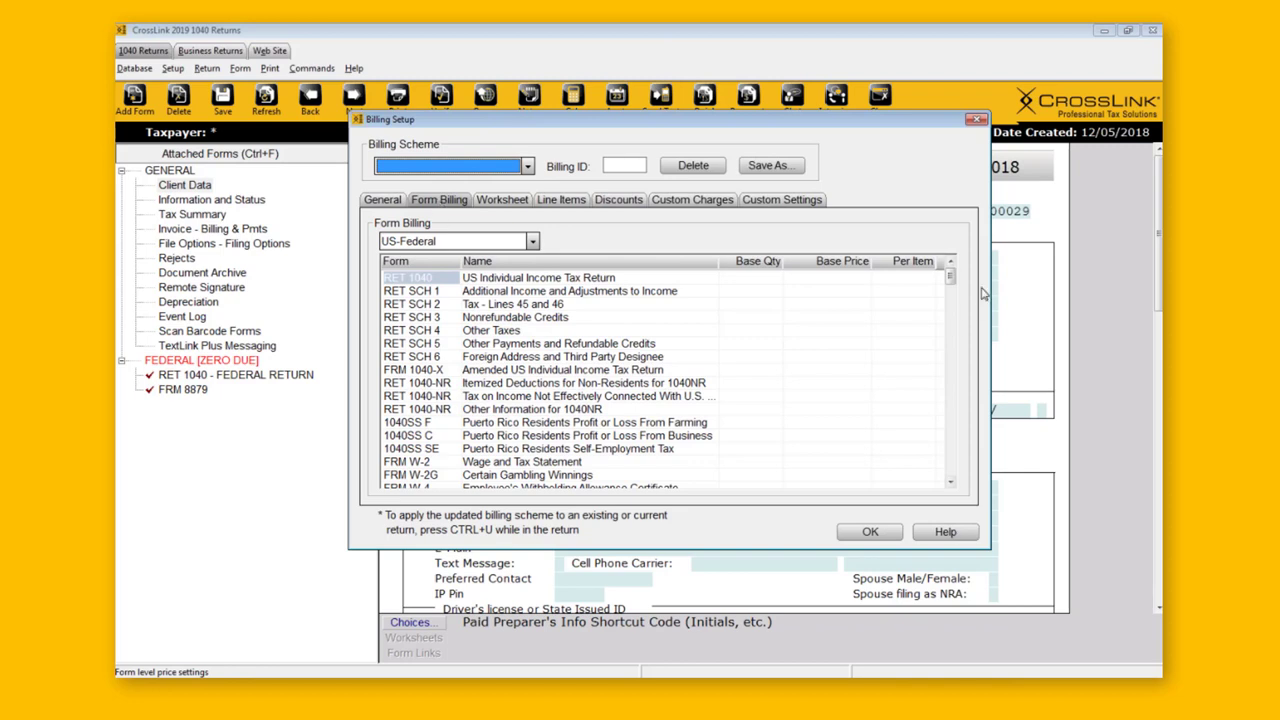
mouse_move(953, 284)
mouse_down()
mouse_move(946, 458)
mouse_move(926, 494)
mouse_move(962, 291)
mouse_move(941, 298)
mouse_up()
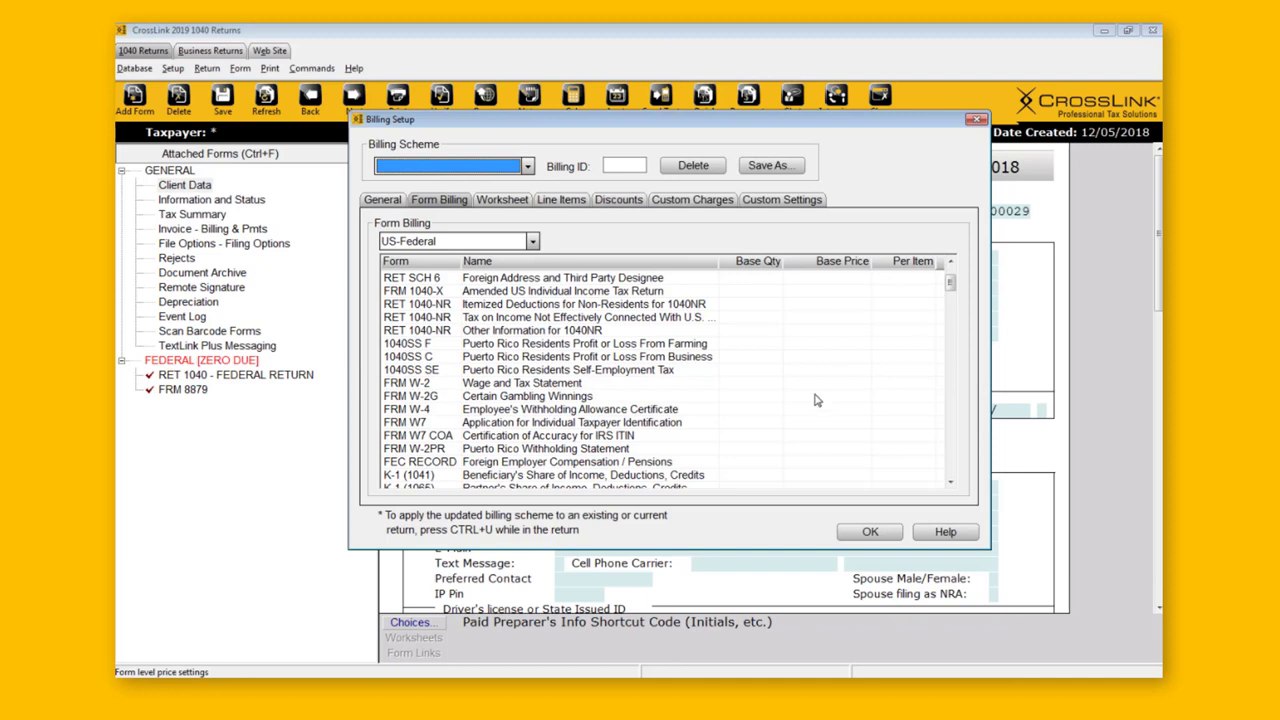
drag(952, 287, 951, 272)
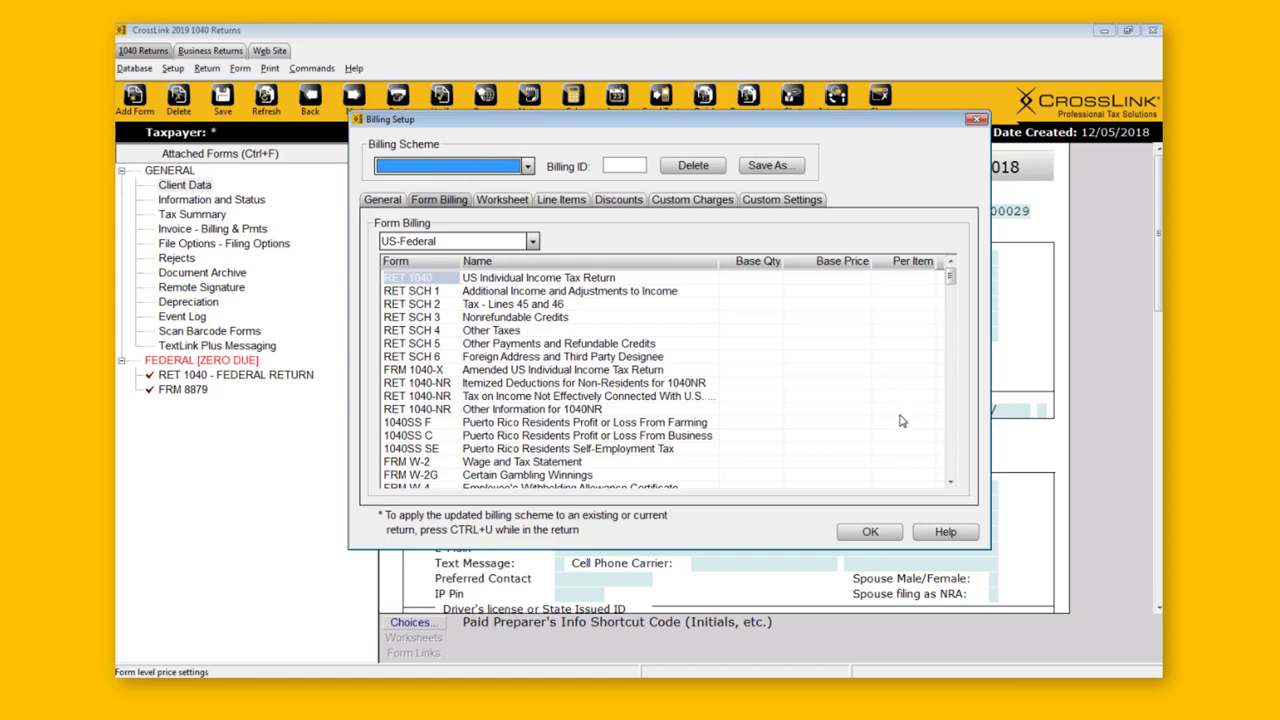
click(423, 465)
click(516, 466)
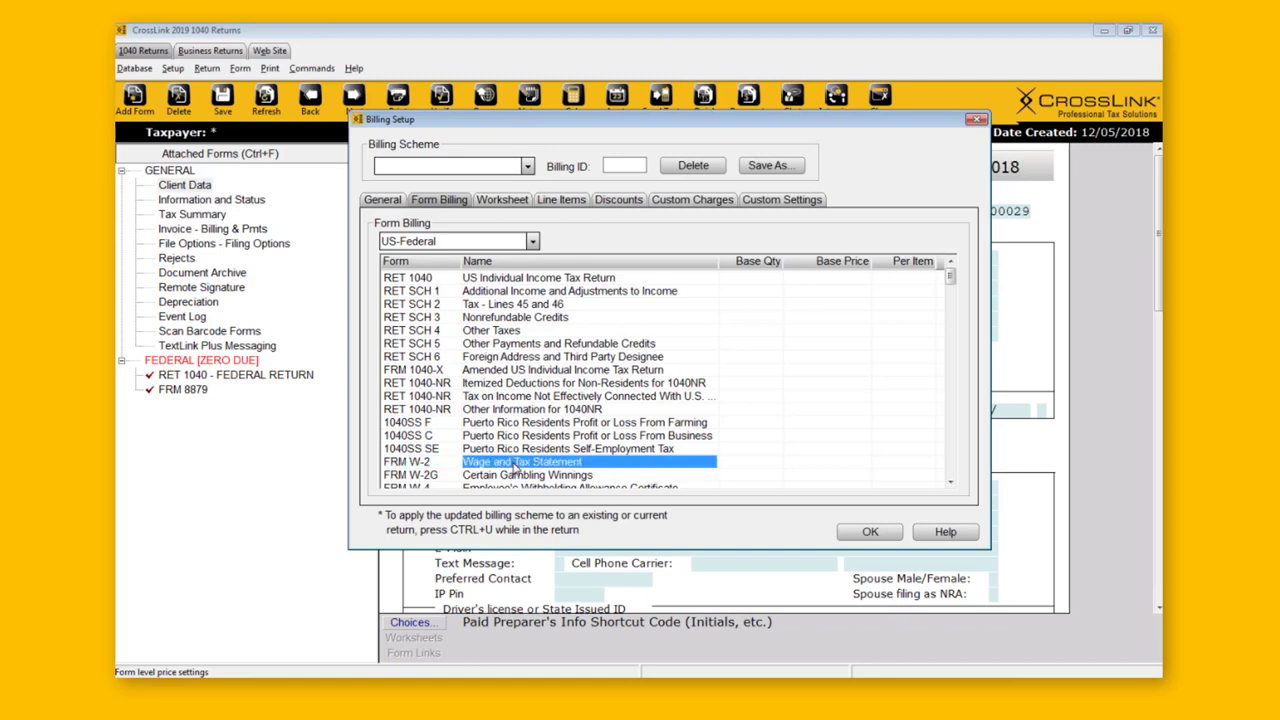
click(897, 461)
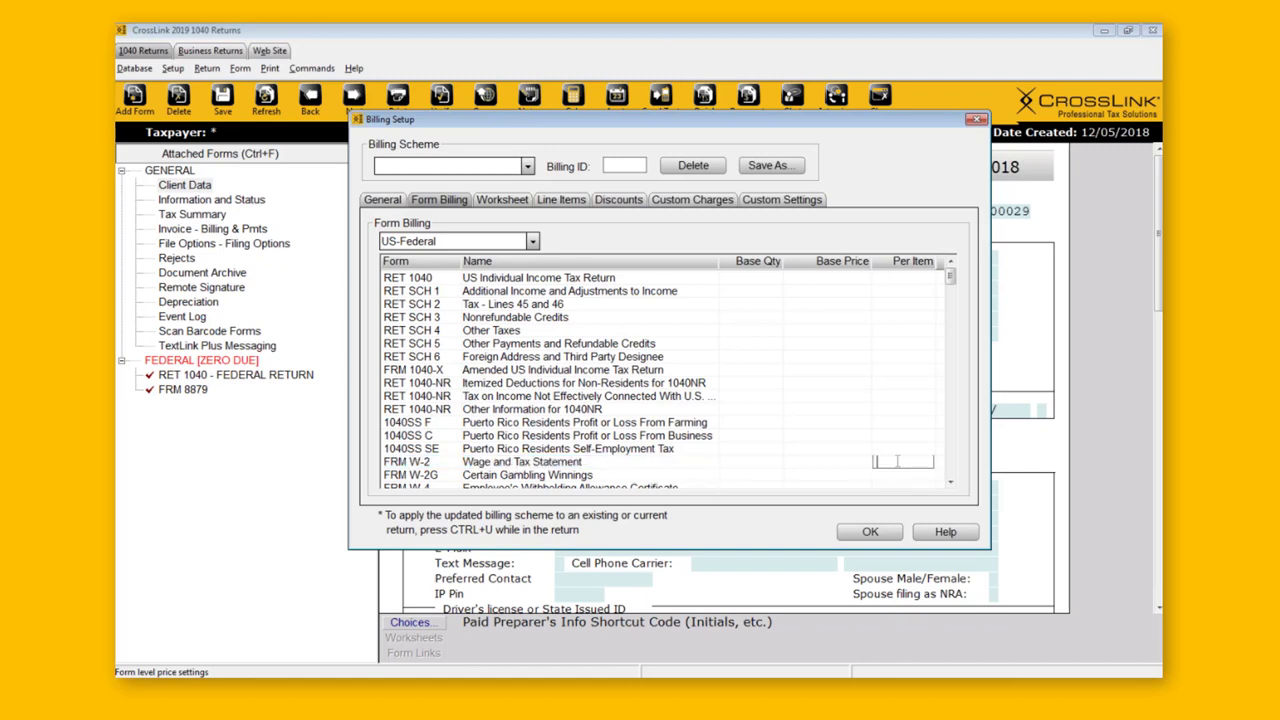
text(10)
click(563, 463)
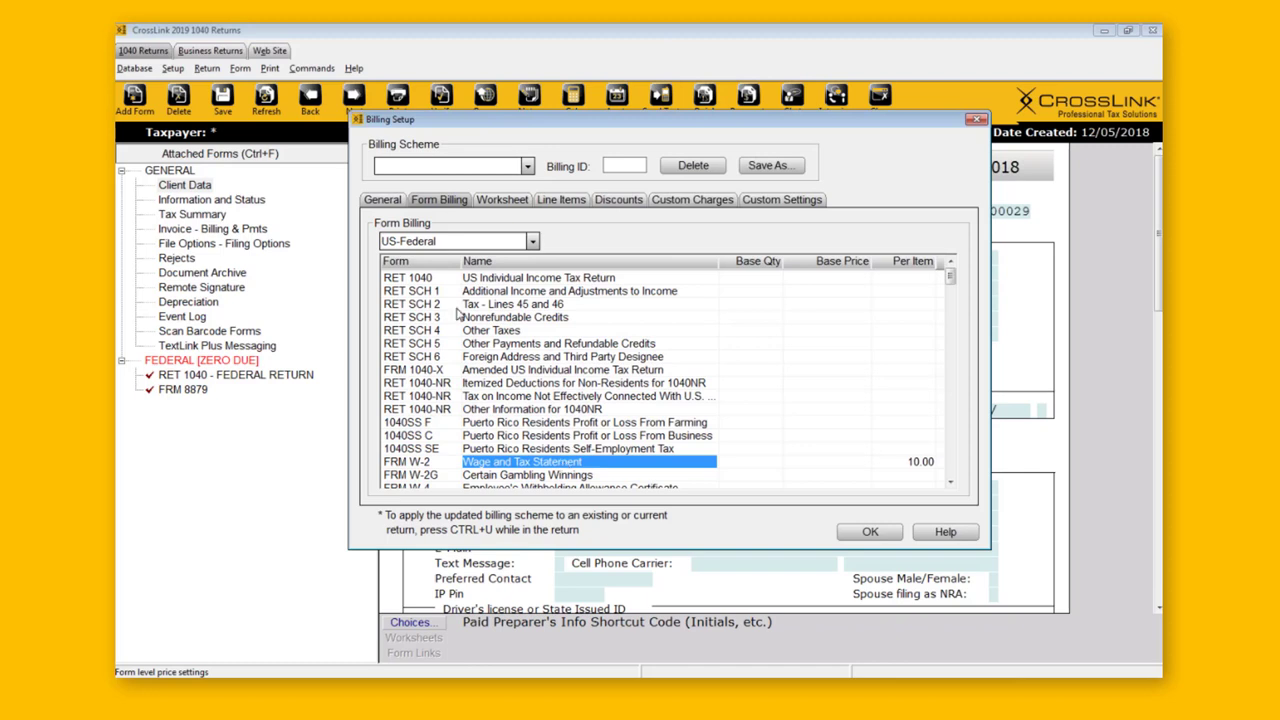
Set the per-item price of RET 1040, US Individual Income Tax Return, to 150.00
click(428, 278)
click(896, 278)
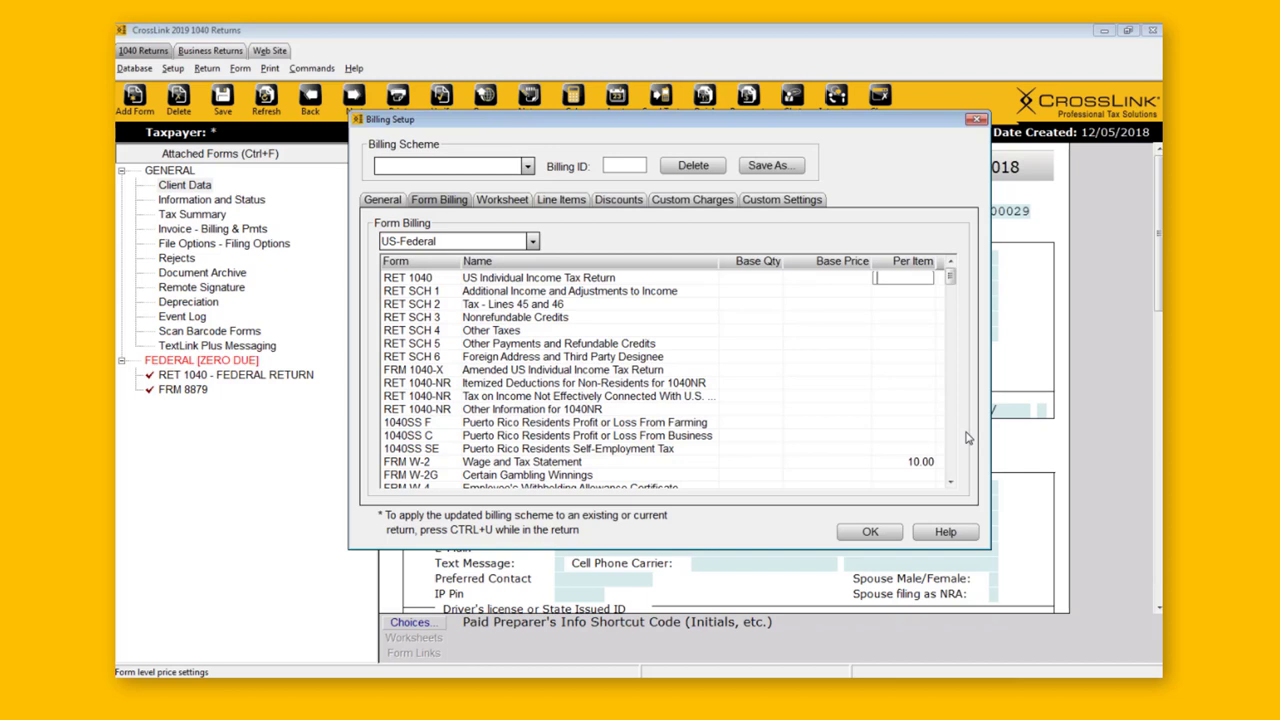
text(150)
click(547, 284)
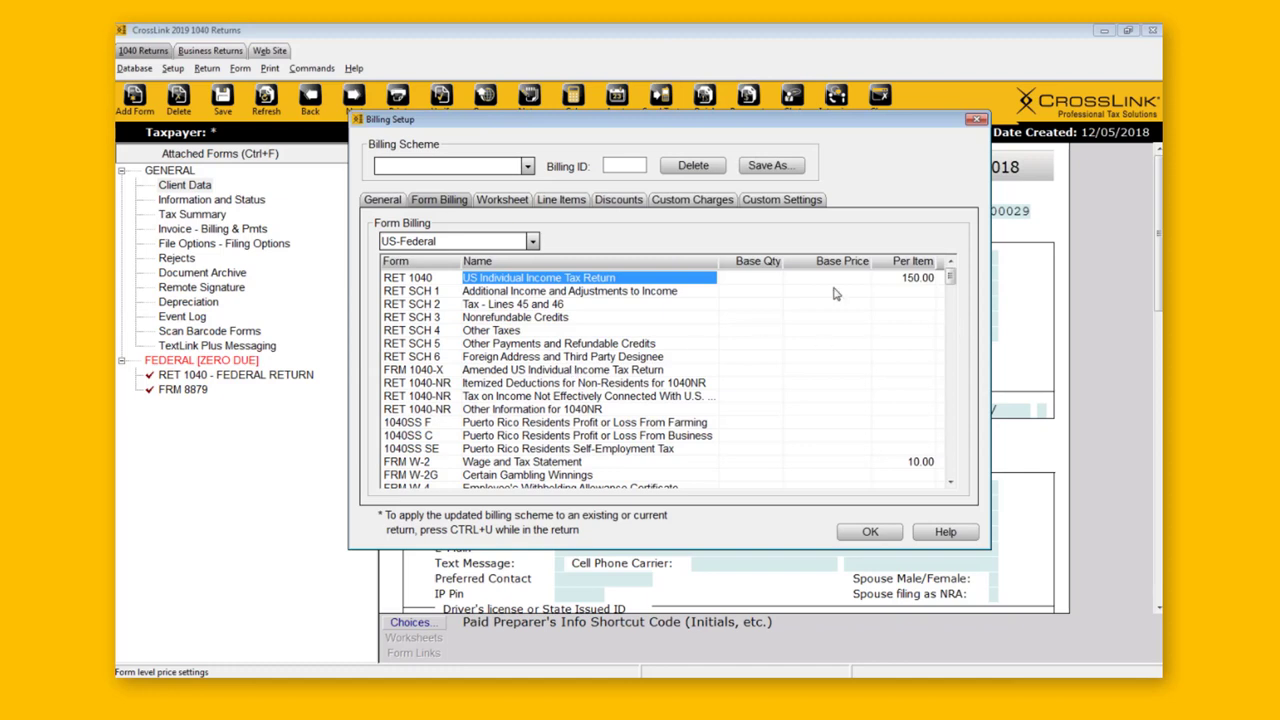
click(915, 280)
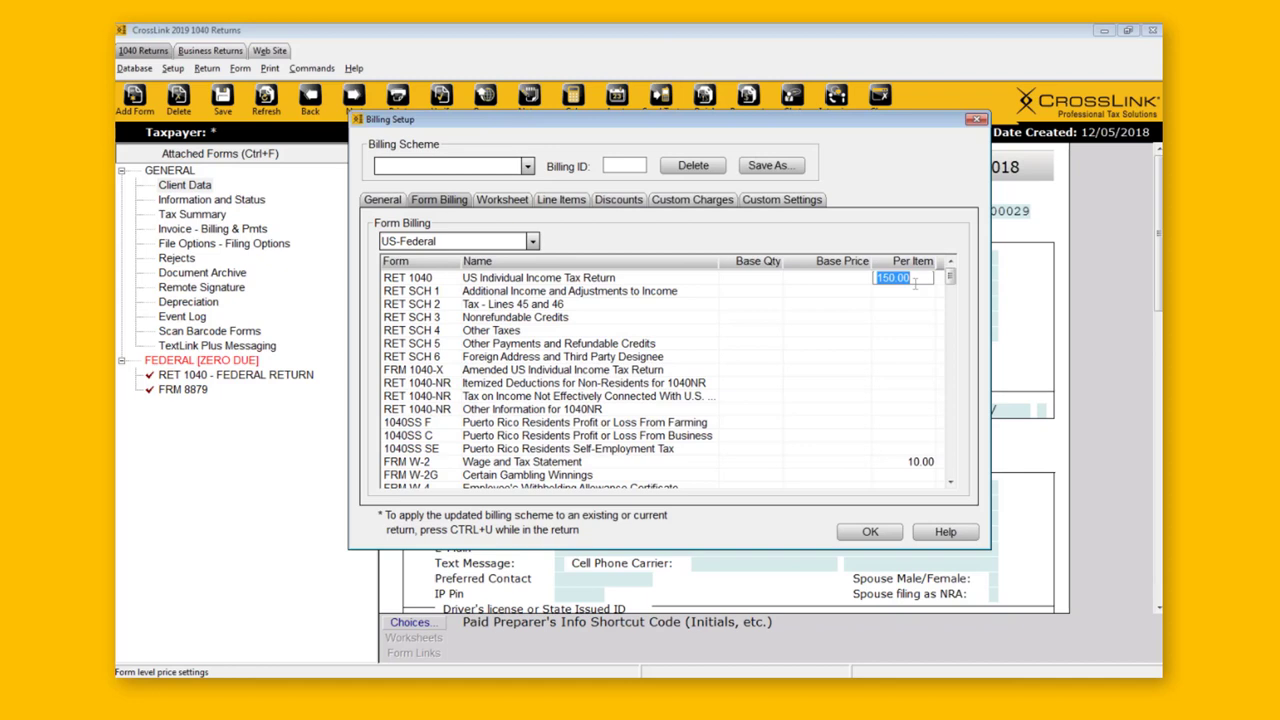
click(911, 372)
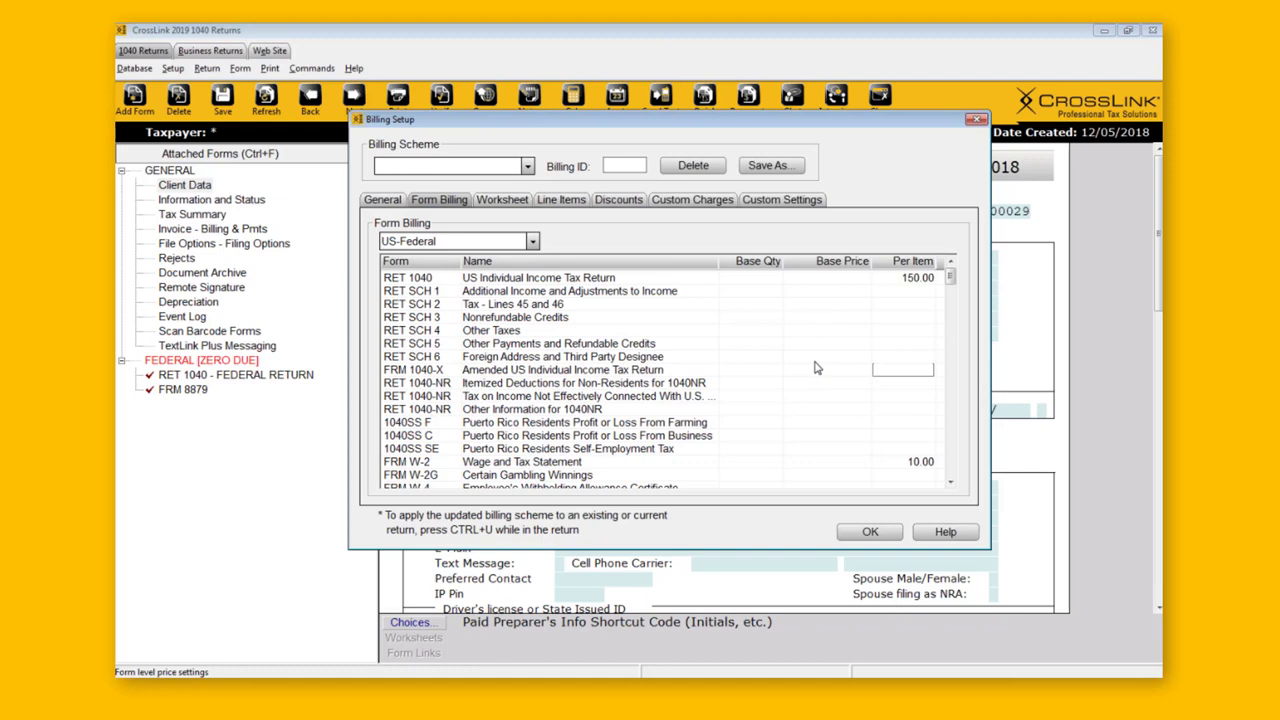
Set the base price of SCH C, Profit or Loss From Business, to 50.00
scroll(807, 409, down, 2)
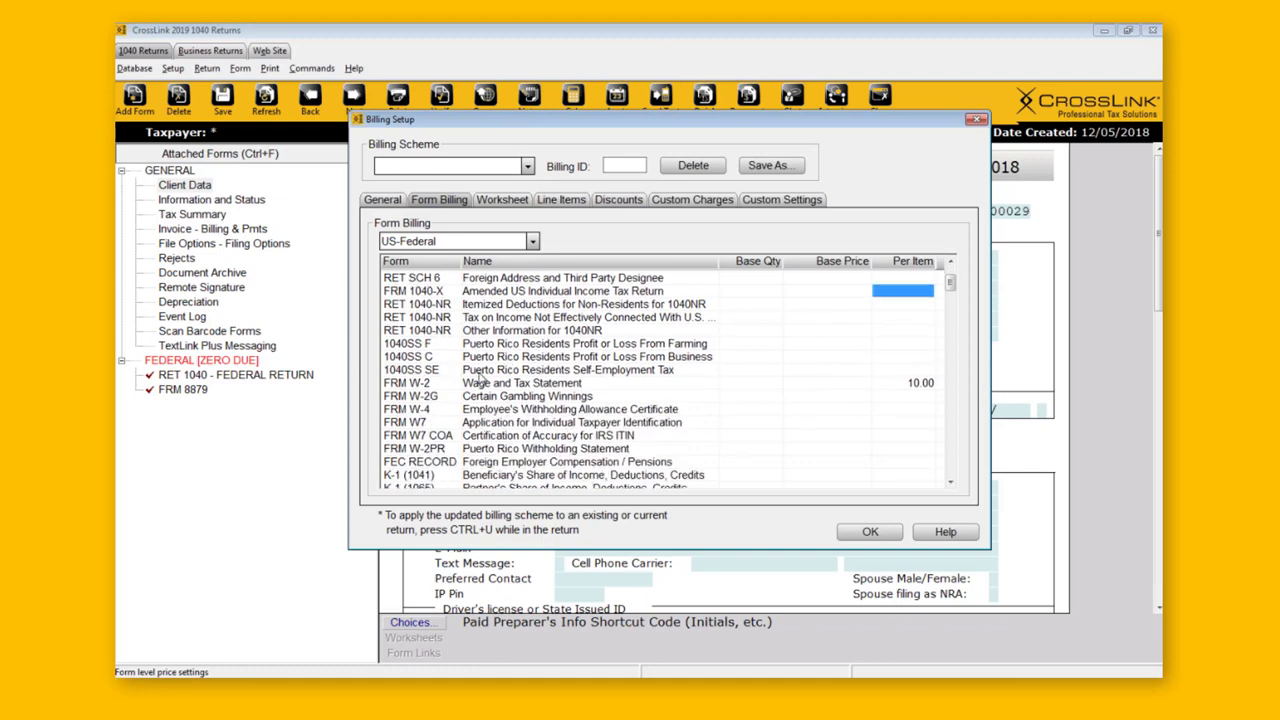
scroll(445, 475, down, 3)
click(445, 475)
scroll(420, 420, down, 2)
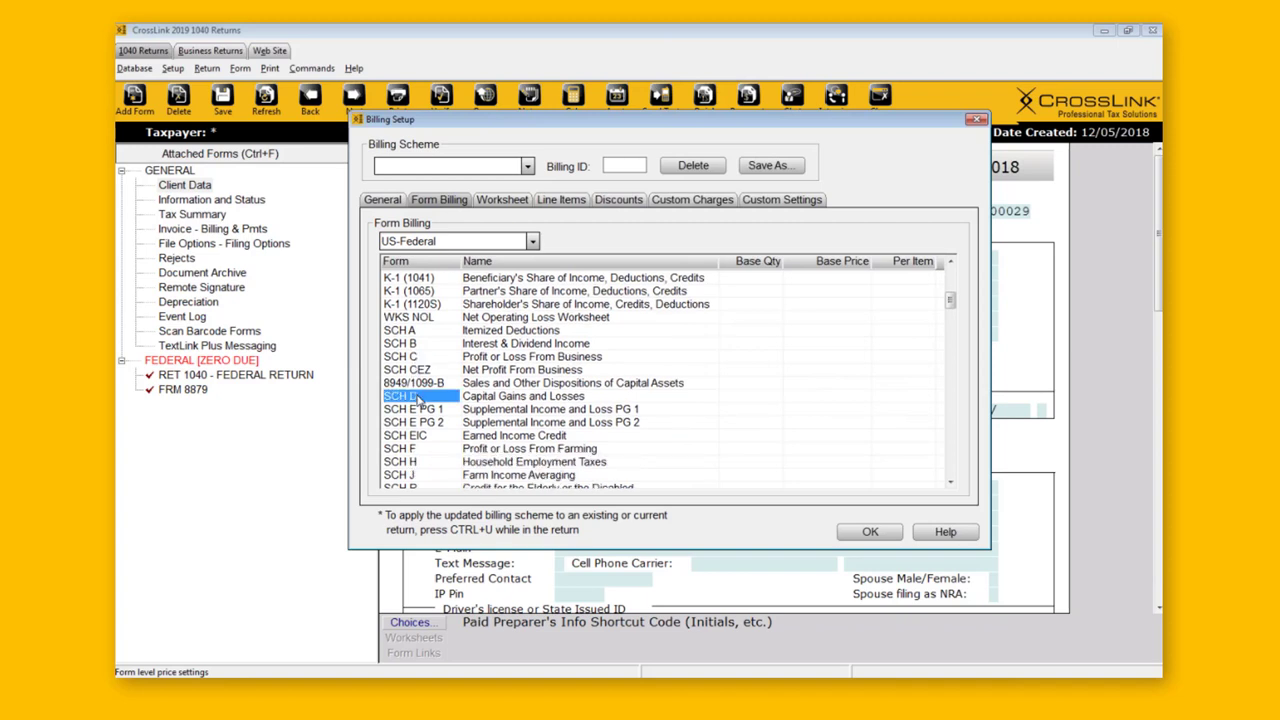
click(418, 450)
click(409, 357)
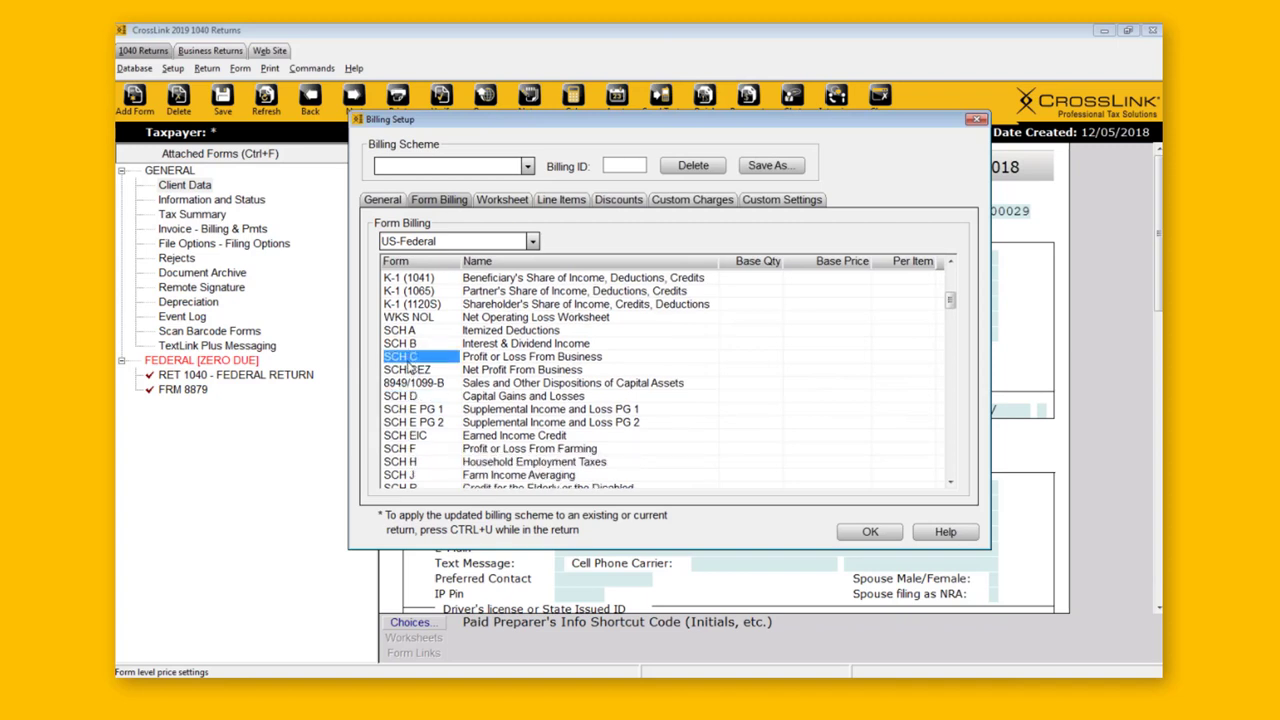
click(810, 356)
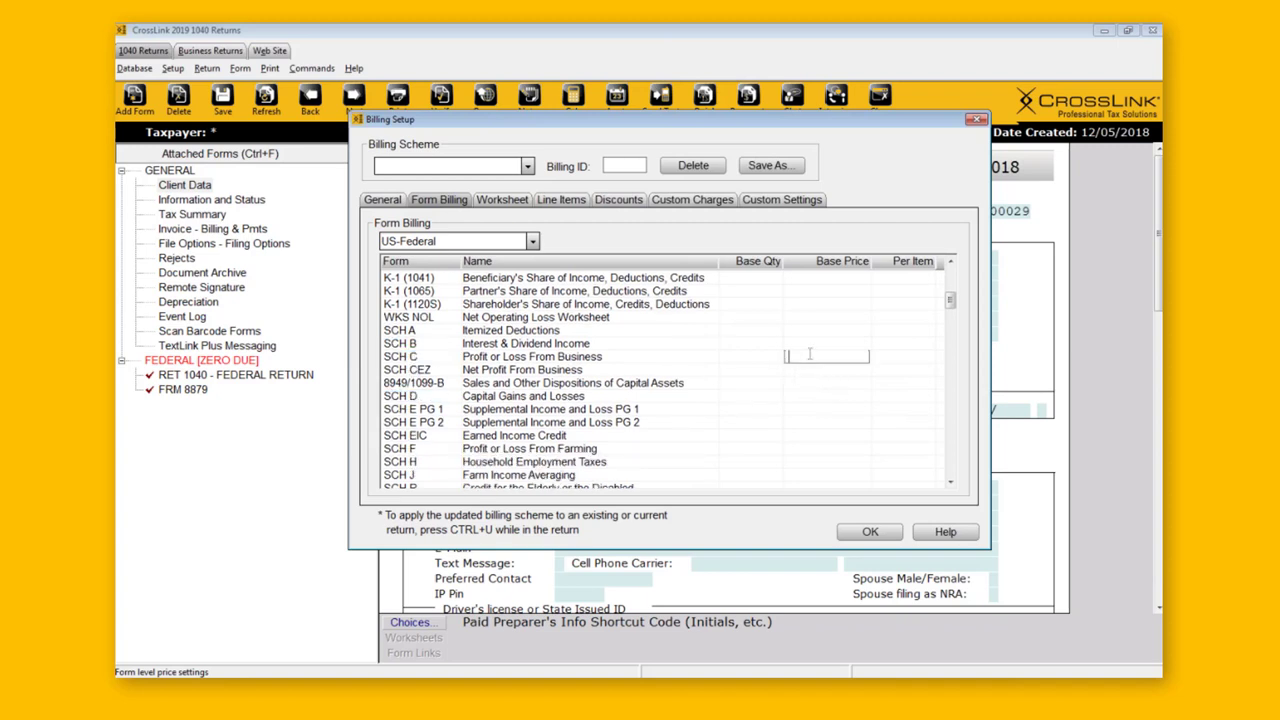
text(50)
click(850, 390)
click(845, 357)
Set the base quantity of SCH C, Profit or Loss From Business, to 1
click(750, 357)
click(836, 356)
click(765, 357)
text(1)
click(655, 355)
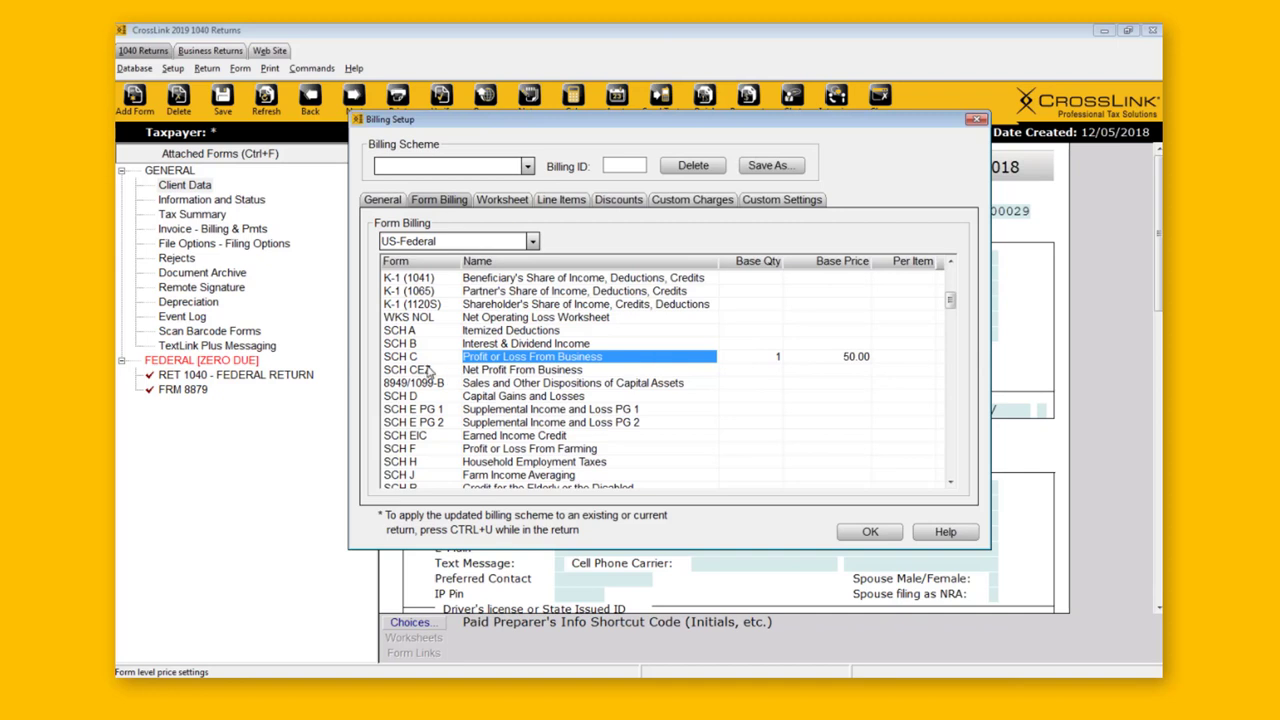
Set the base quantity of SCH C, Profit or Loss From Business, to 2
click(845, 360)
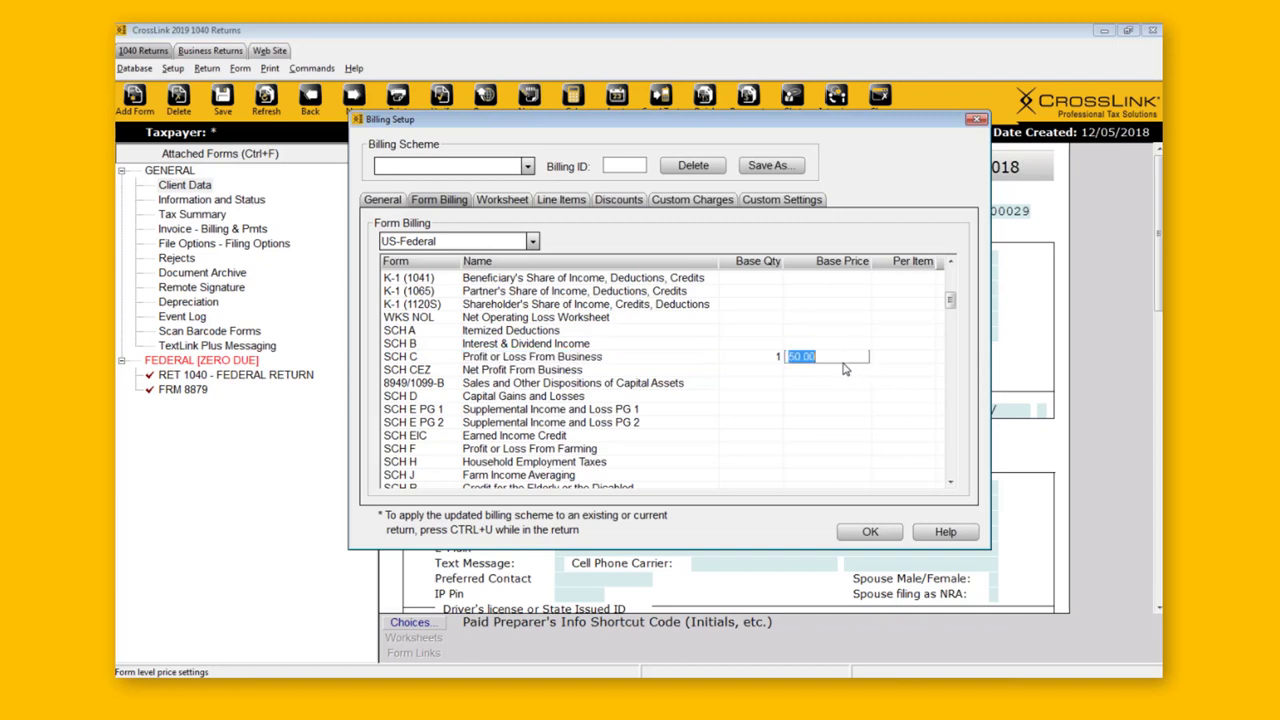
click(737, 357)
click(752, 358)
click(752, 358)
text(2)
click(647, 358)
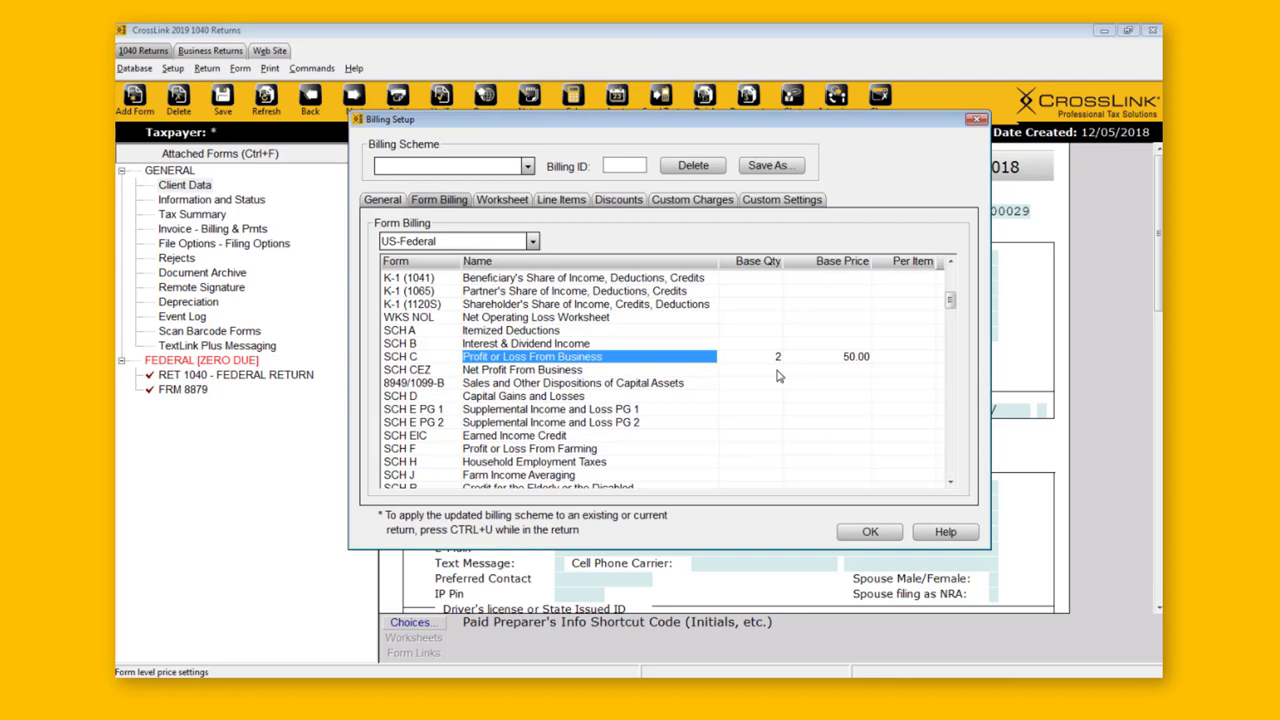
Set the per-item price of SCH C, Profit or Loss From Business, to 10.00
click(911, 356)
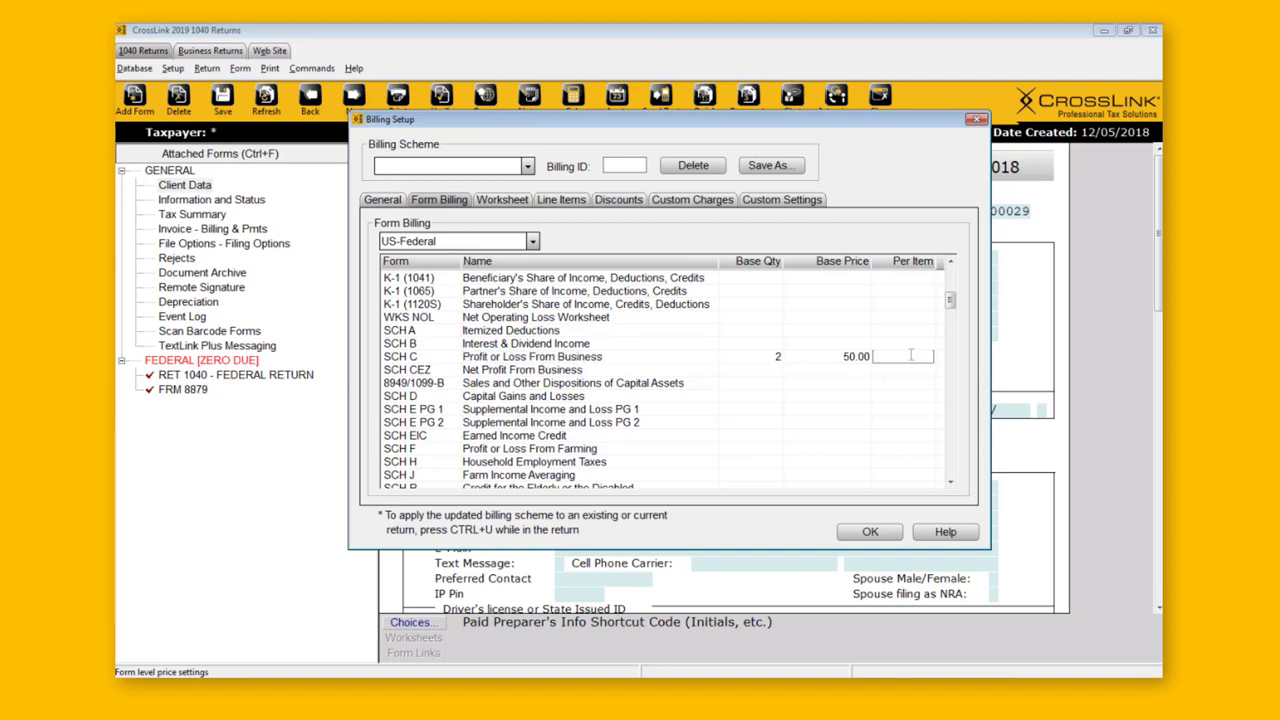
text(10)
click(765, 357)
click(766, 383)
click(830, 357)
click(758, 357)
click(814, 356)
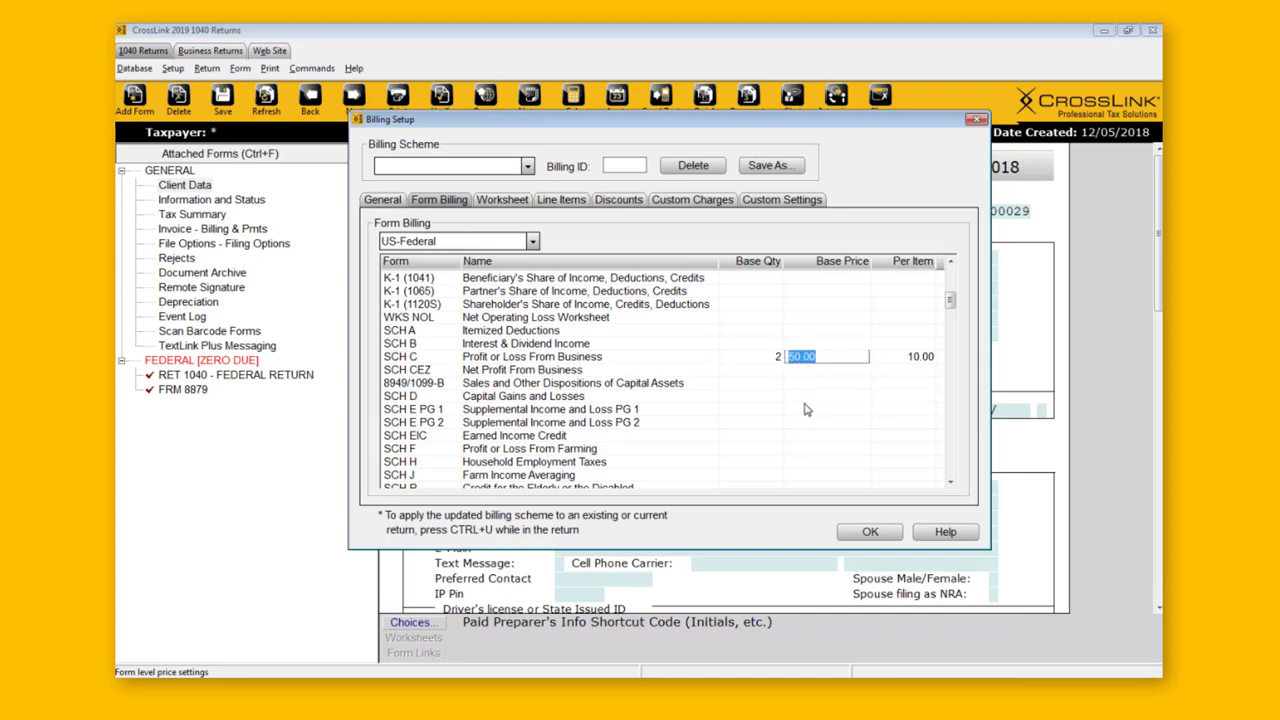
click(897, 360)
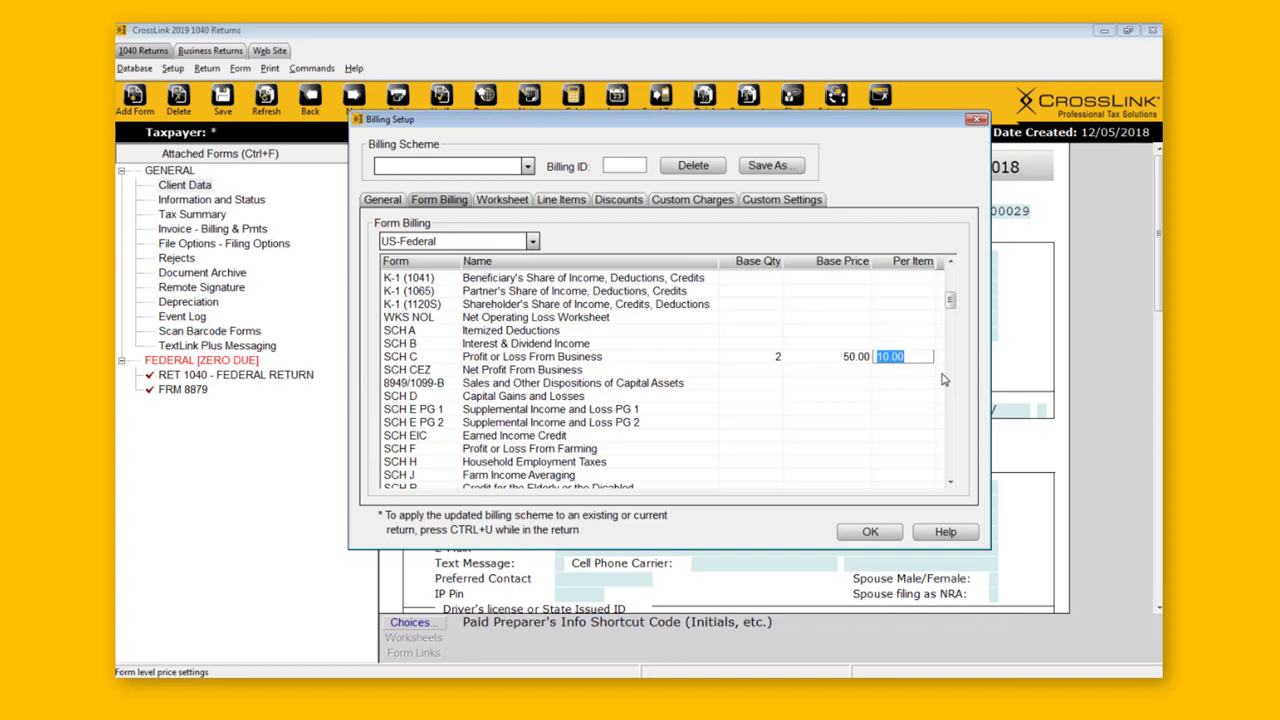
Switch the form billing list from US-Federal to the CA-California forms
scroll(808, 457, up, 10)
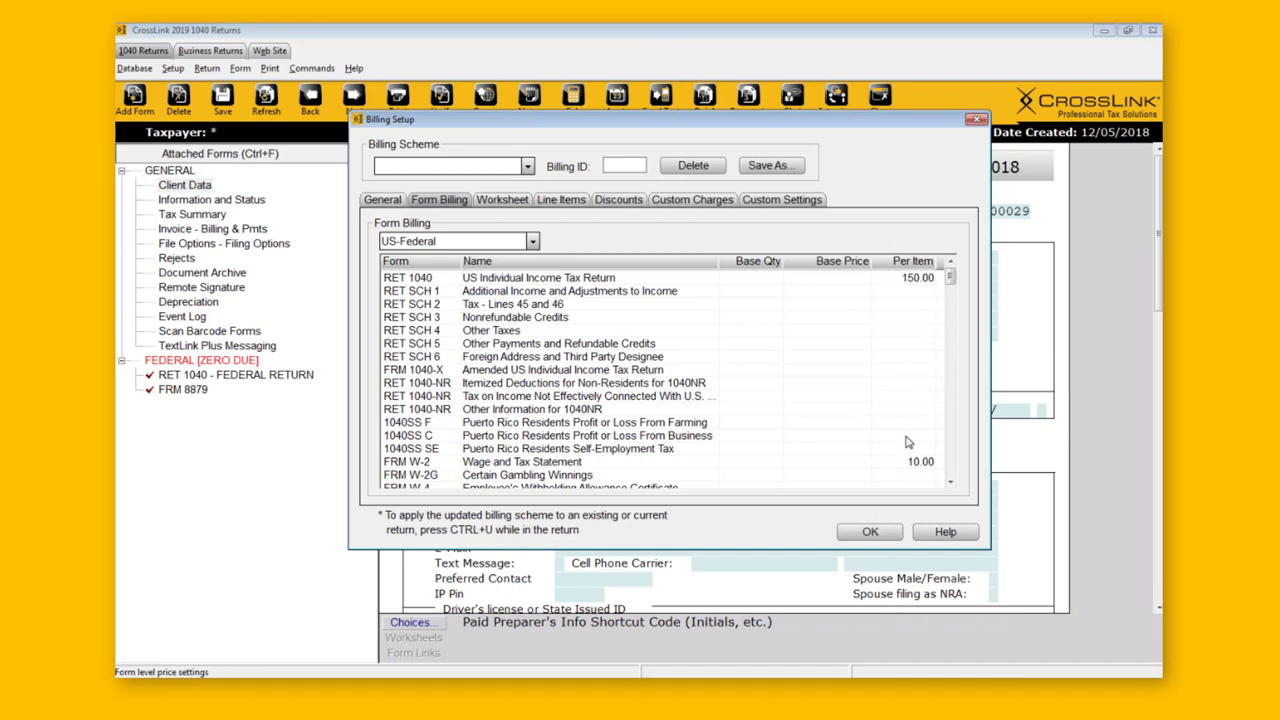
click(749, 317)
click(827, 308)
click(765, 305)
click(534, 242)
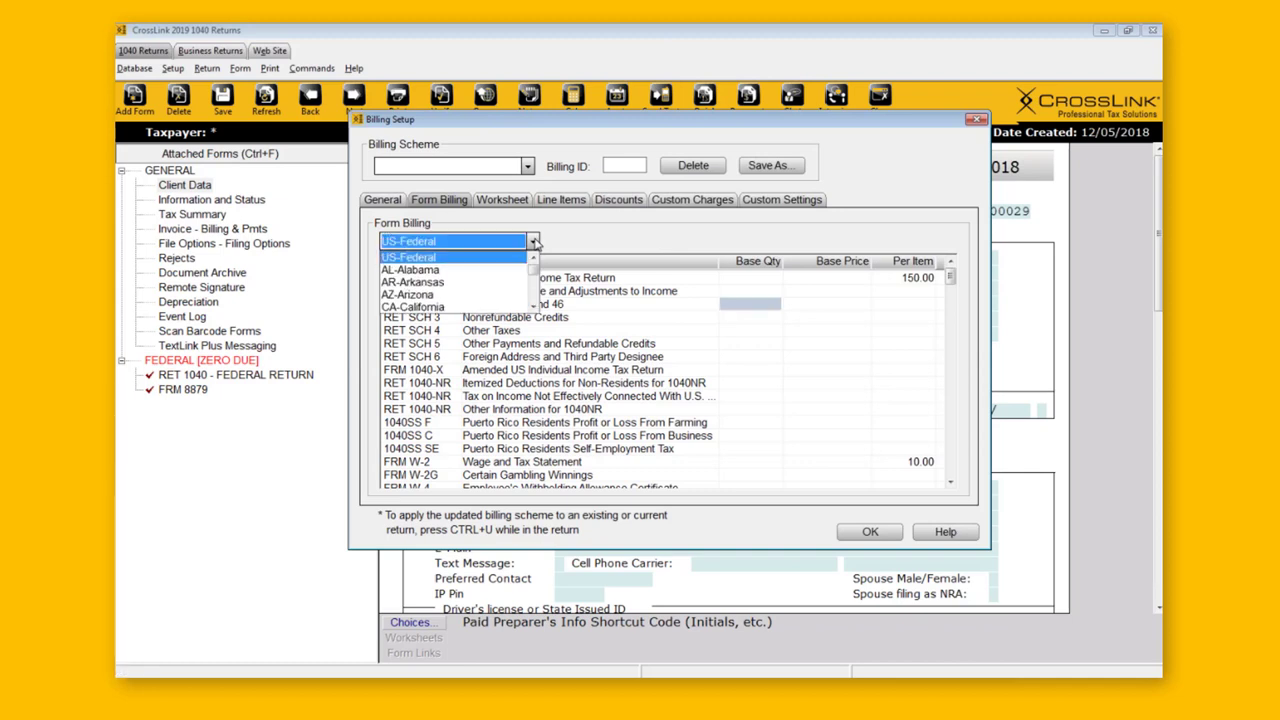
mouse_move(533, 275)
mouse_down()
mouse_move(533, 308)
mouse_move(532, 266)
mouse_up()
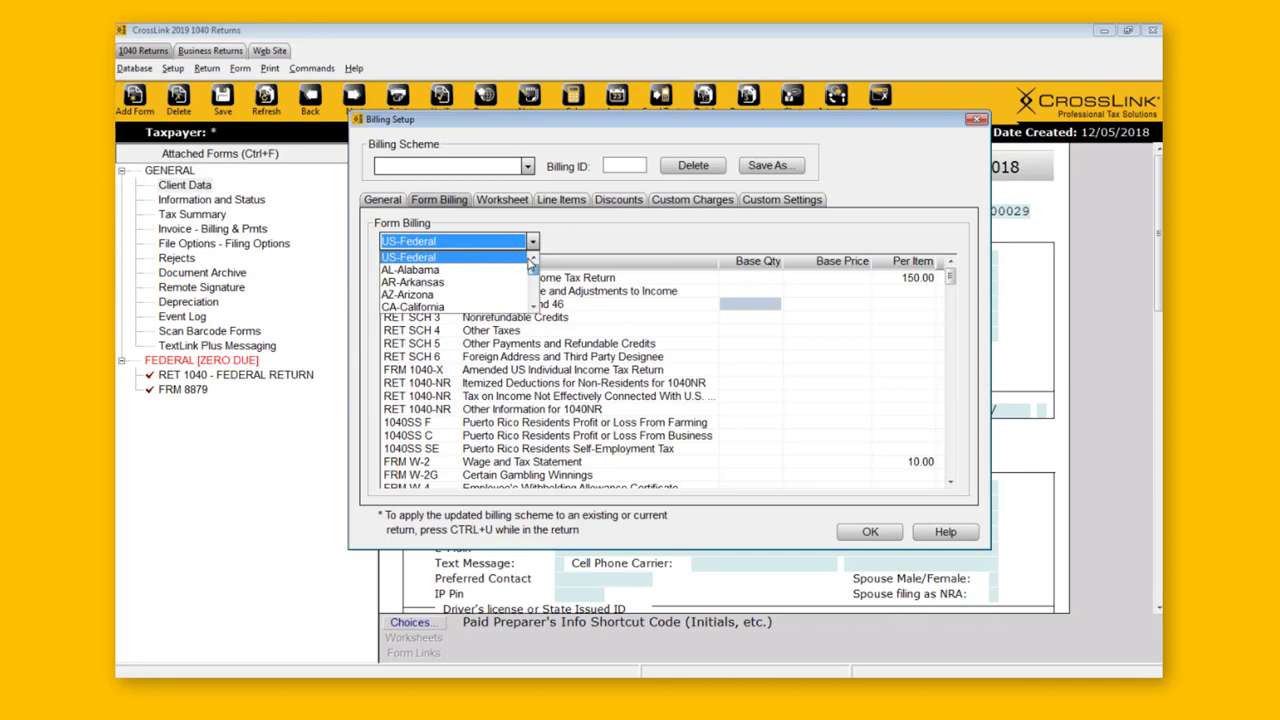
click(446, 307)
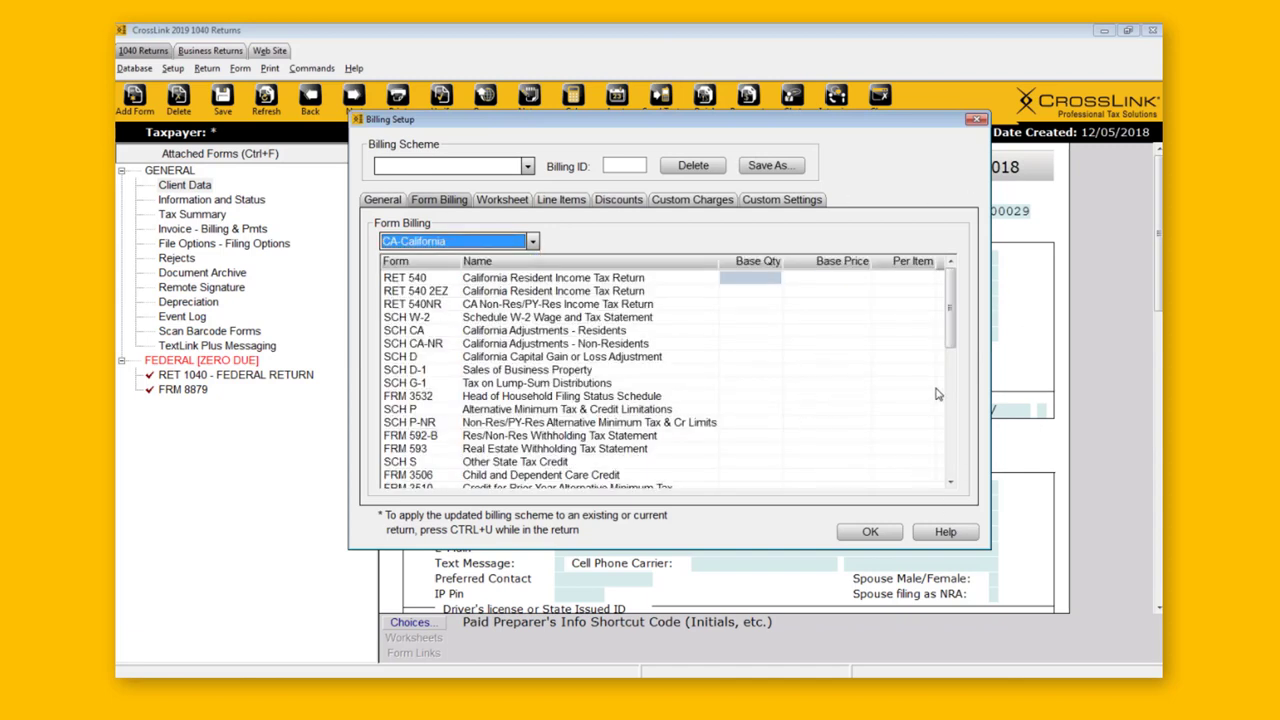
View the US-Federal worksheet and page billing settings and the states available for them
click(495, 201)
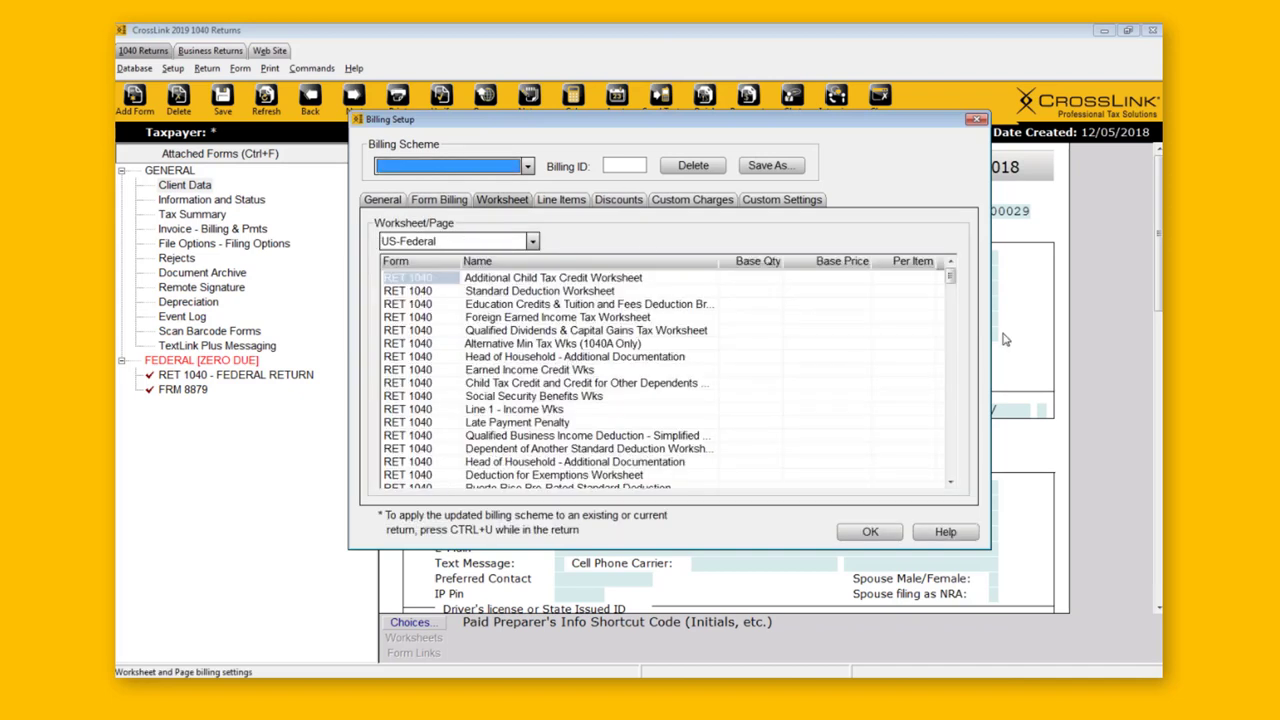
mouse_move(953, 288)
mouse_down()
mouse_move(944, 322)
mouse_move(948, 282)
mouse_up()
click(450, 241)
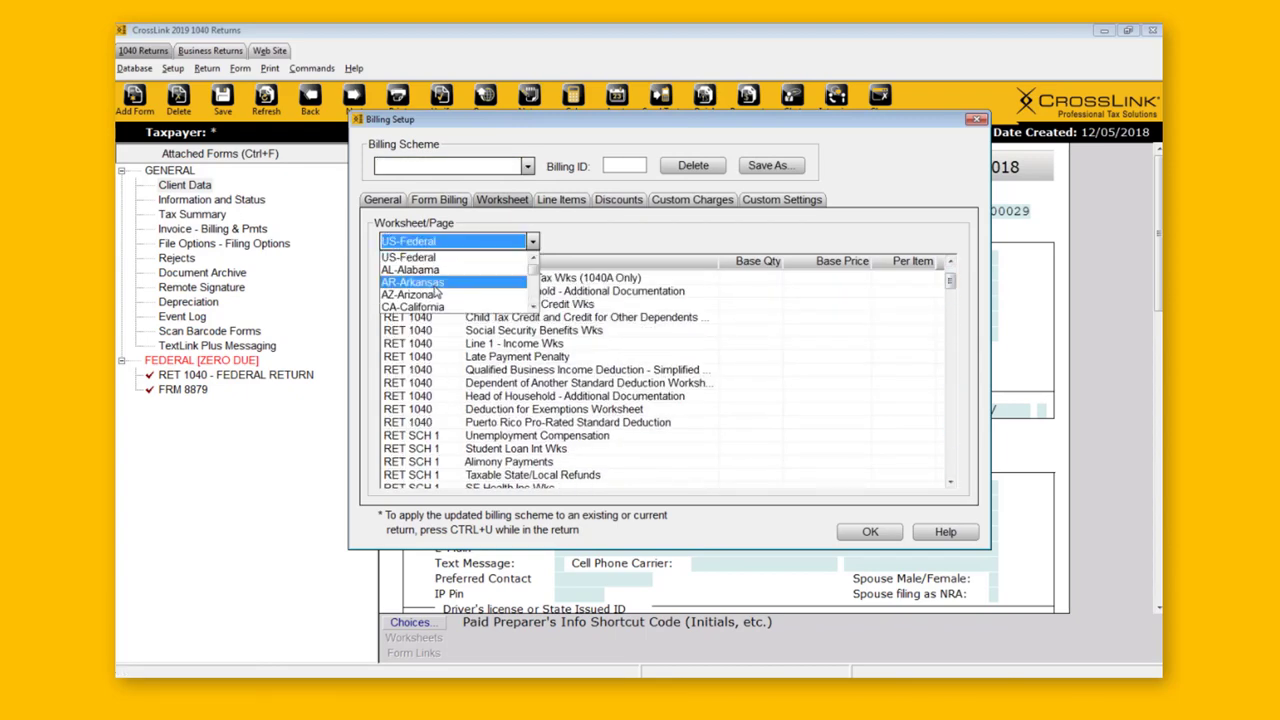
click(570, 244)
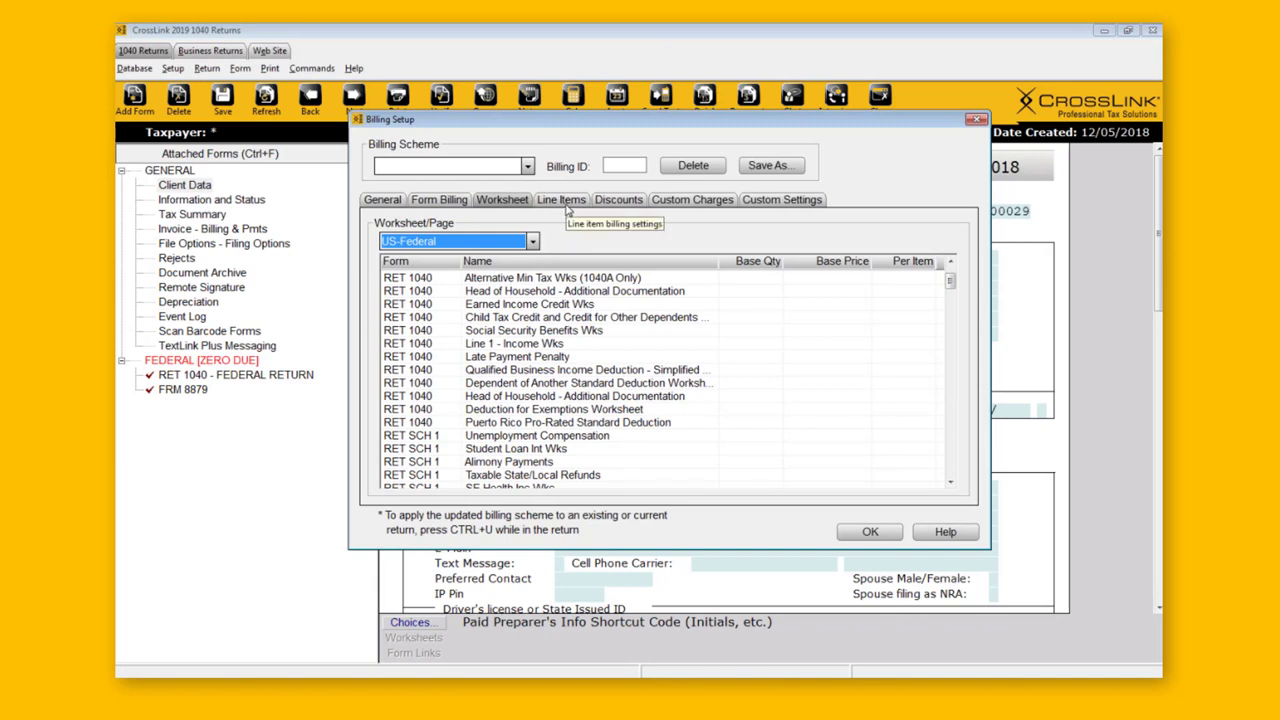
Examine the US-Federal line item billing settings and compare them with the worksheet billing settings
click(566, 202)
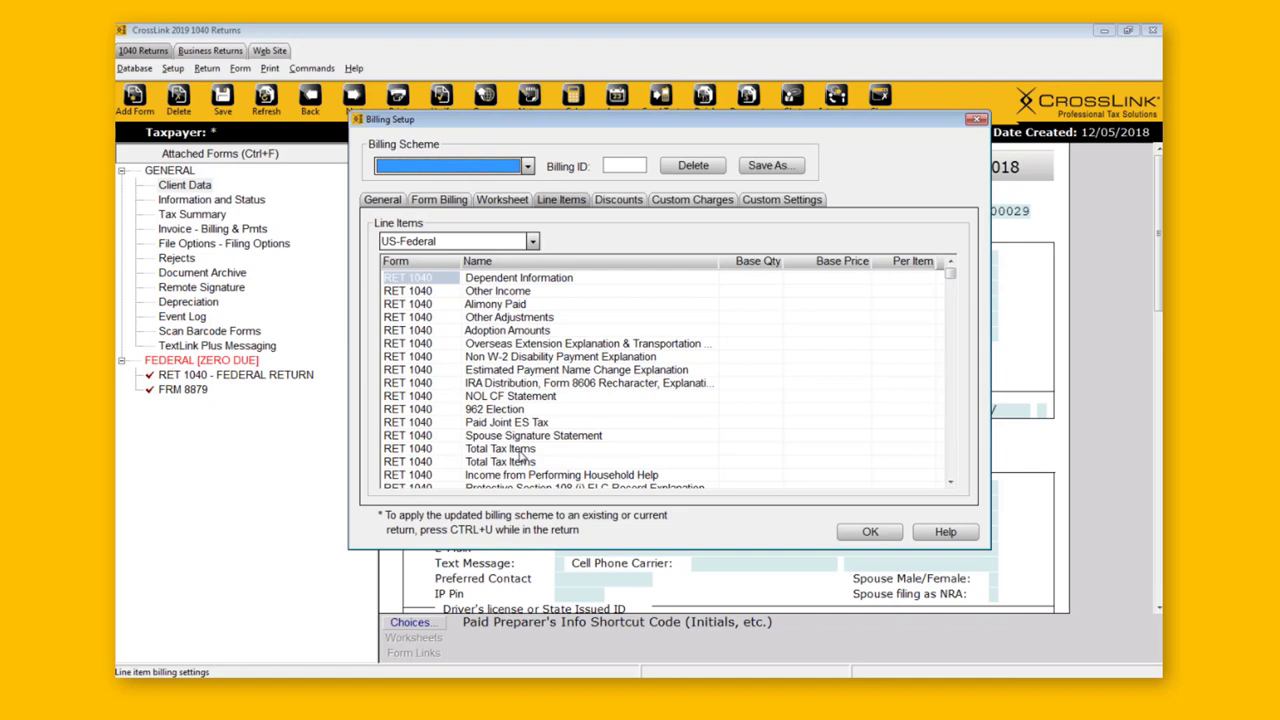
click(502, 293)
click(402, 292)
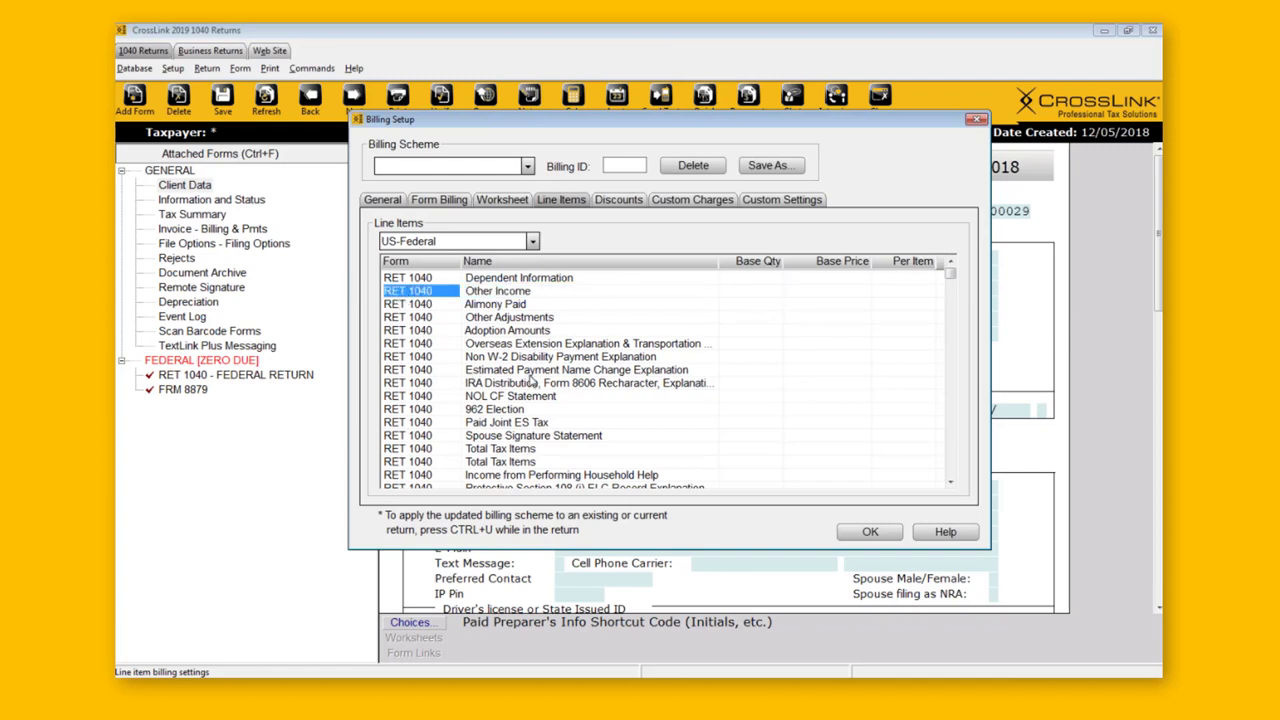
click(505, 202)
click(558, 201)
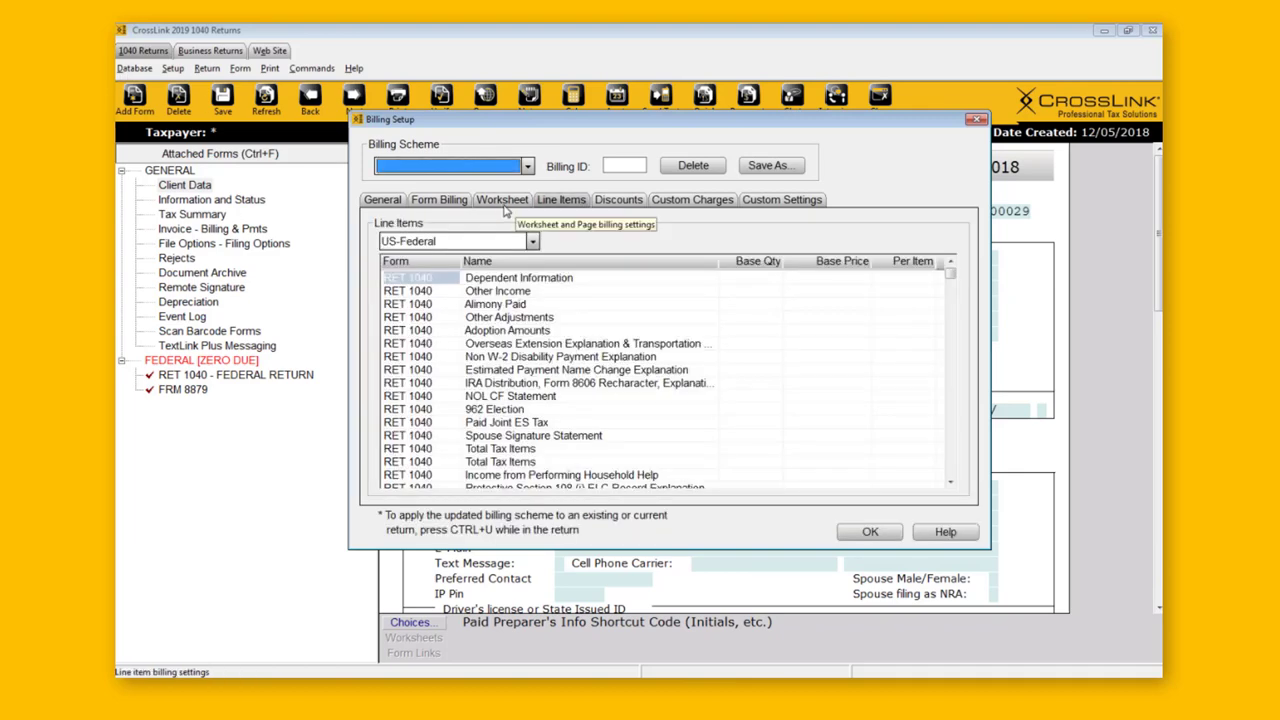
click(500, 201)
click(562, 201)
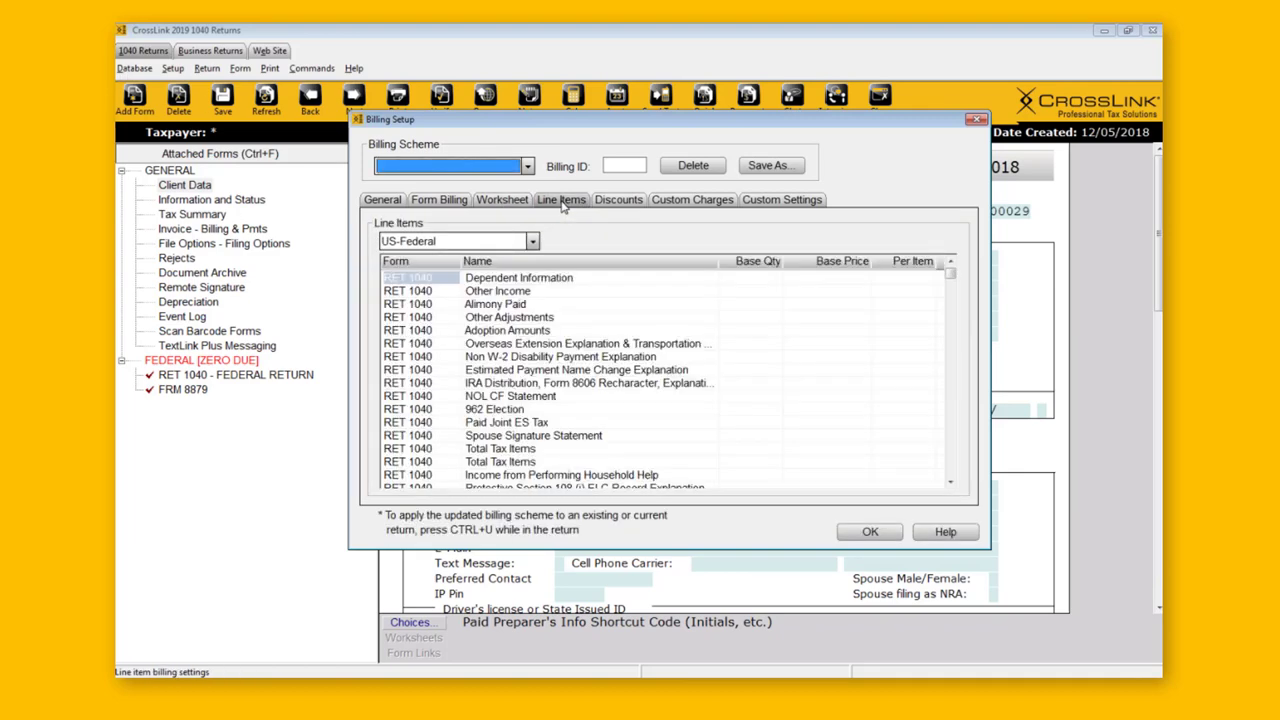
Set the per-item form billing price of RET 1040, US Individual Income Tax Return, to 500.00 and accept the billing setup
click(440, 210)
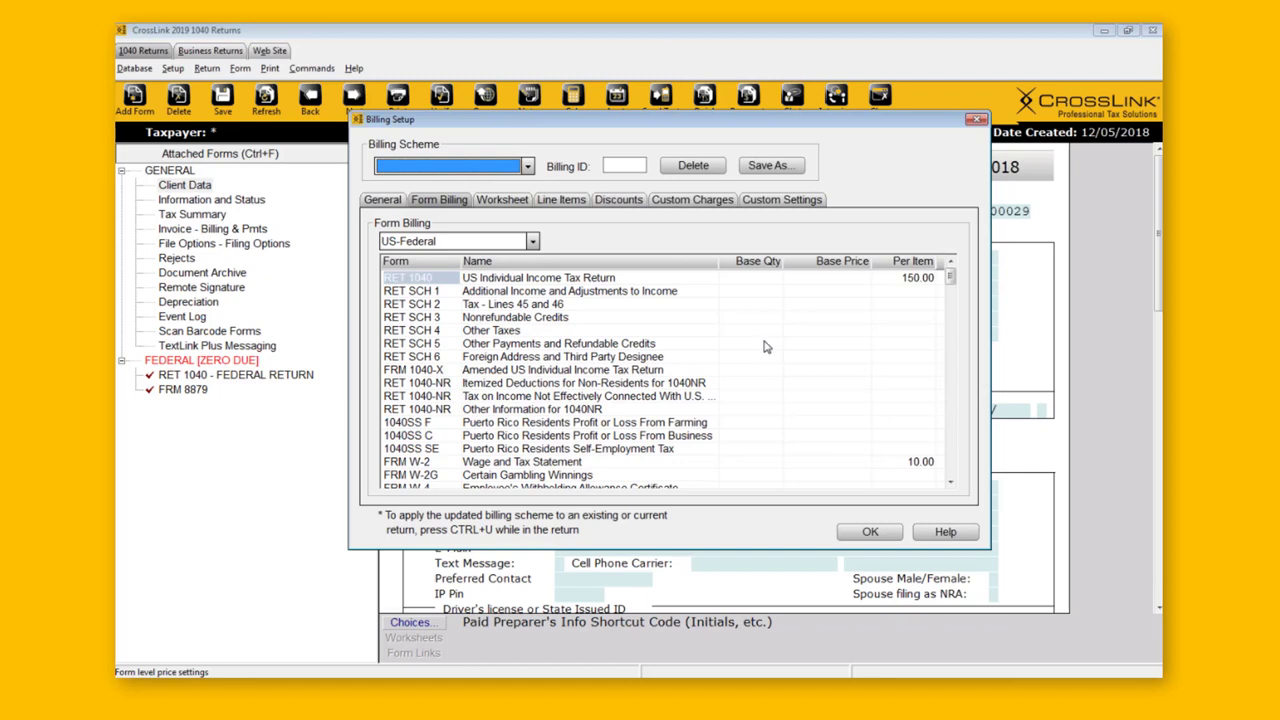
click(455, 277)
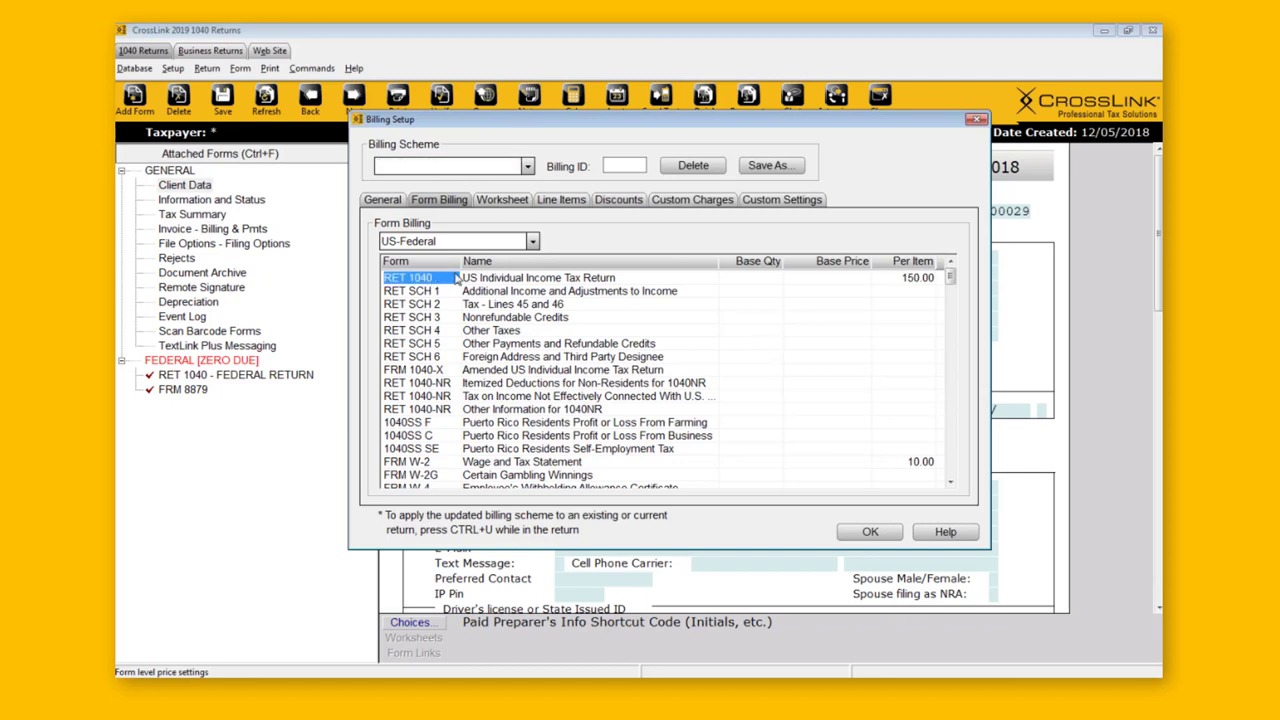
click(928, 279)
text(500)
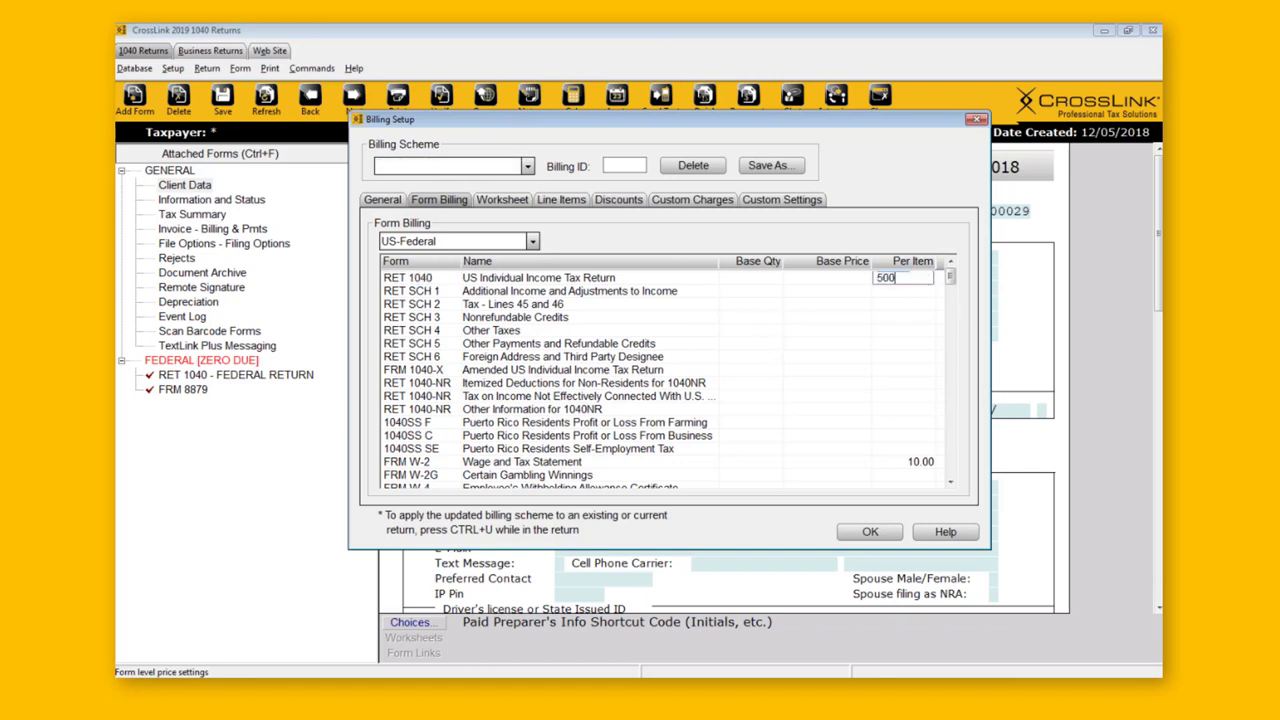
click(815, 290)
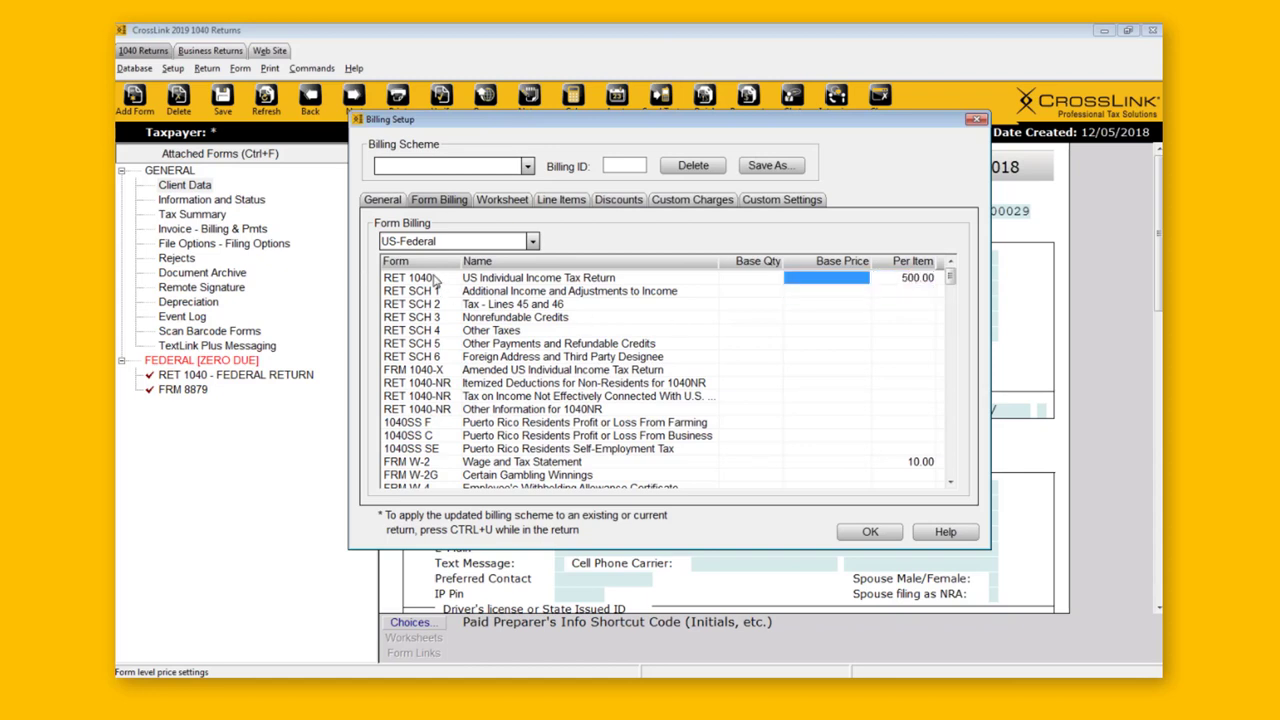
click(434, 280)
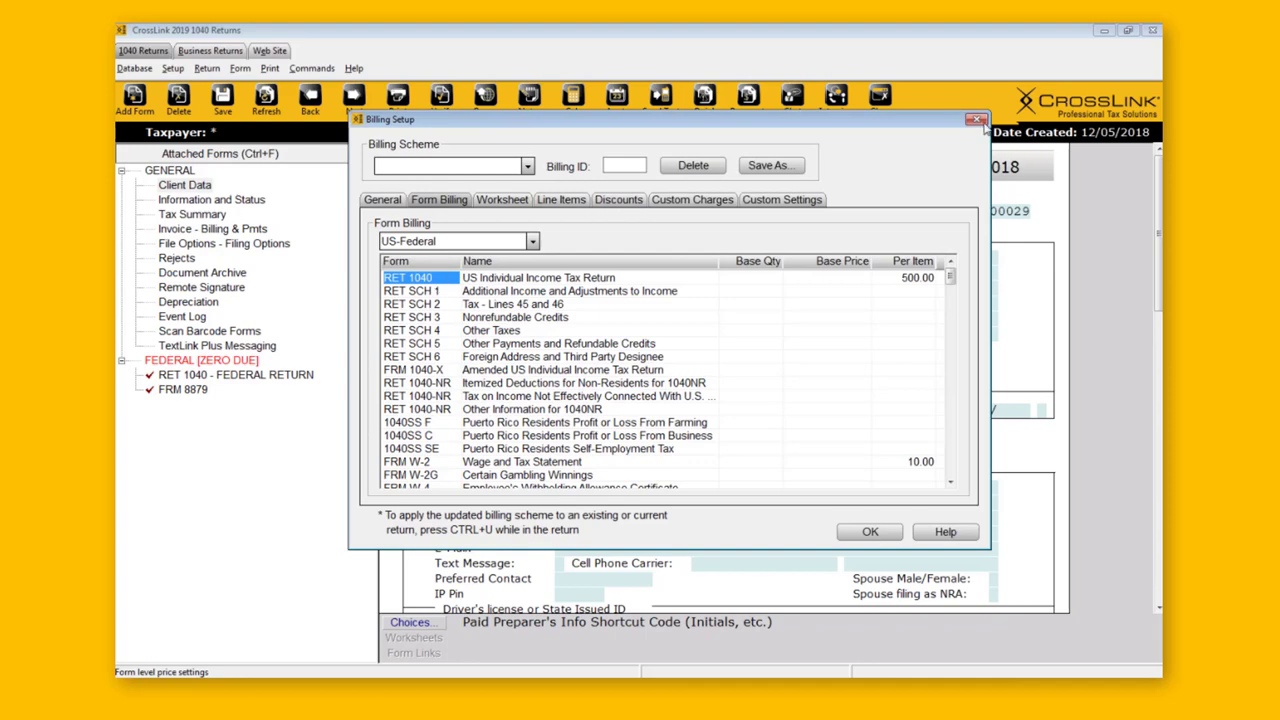
click(870, 531)
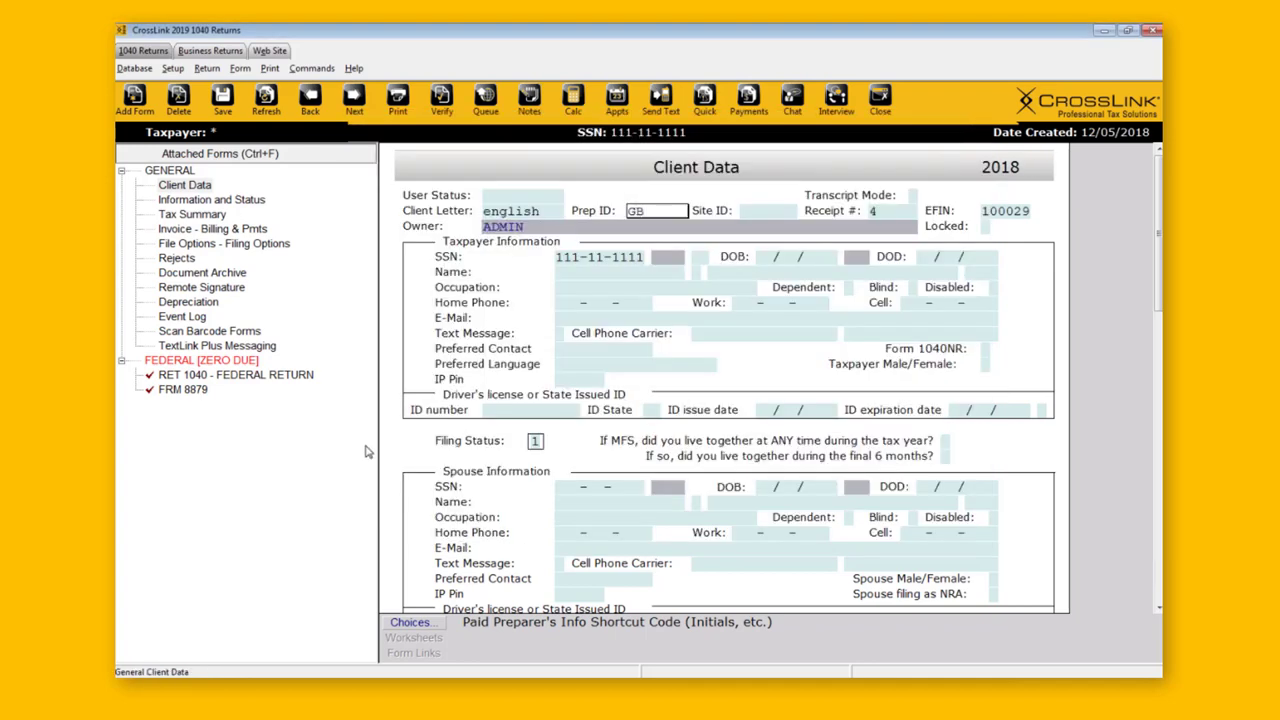
Add a charge described as EXTRA CHARGE with an amount of 100.00 on line 9 of the return's Invoice form
click(231, 230)
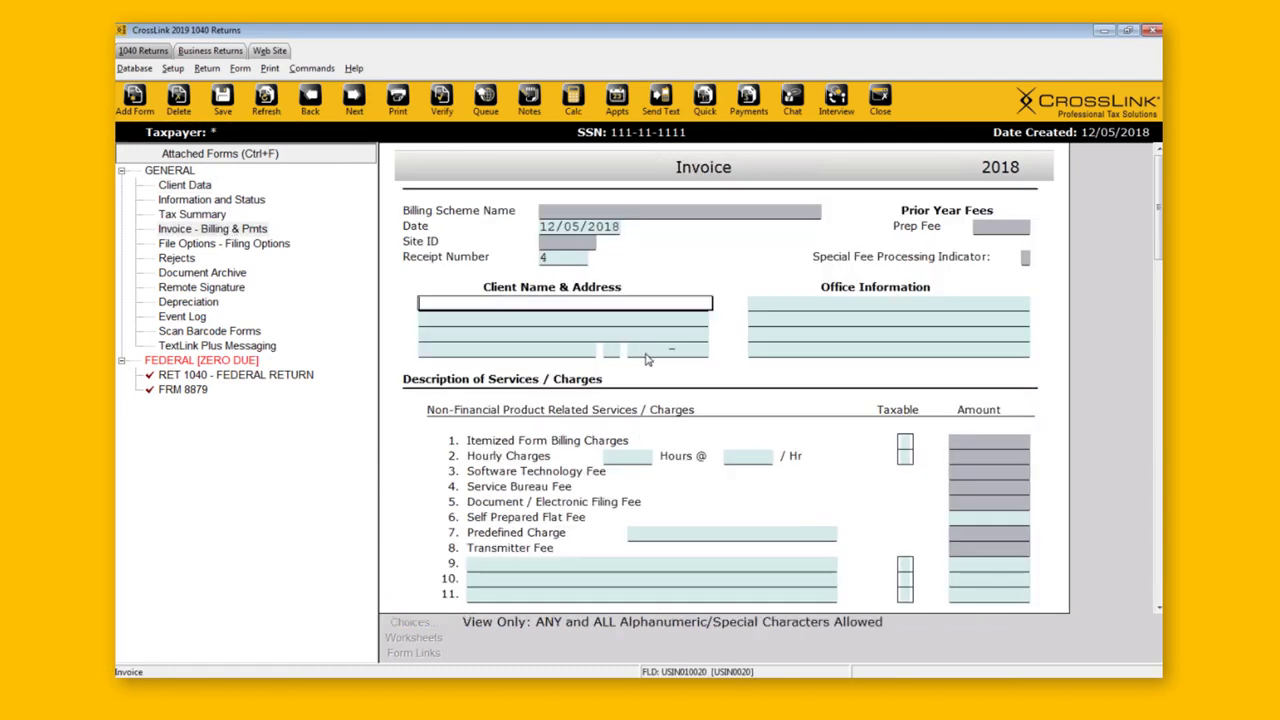
scroll(646, 360, down, 1)
scroll(643, 366, down, 3)
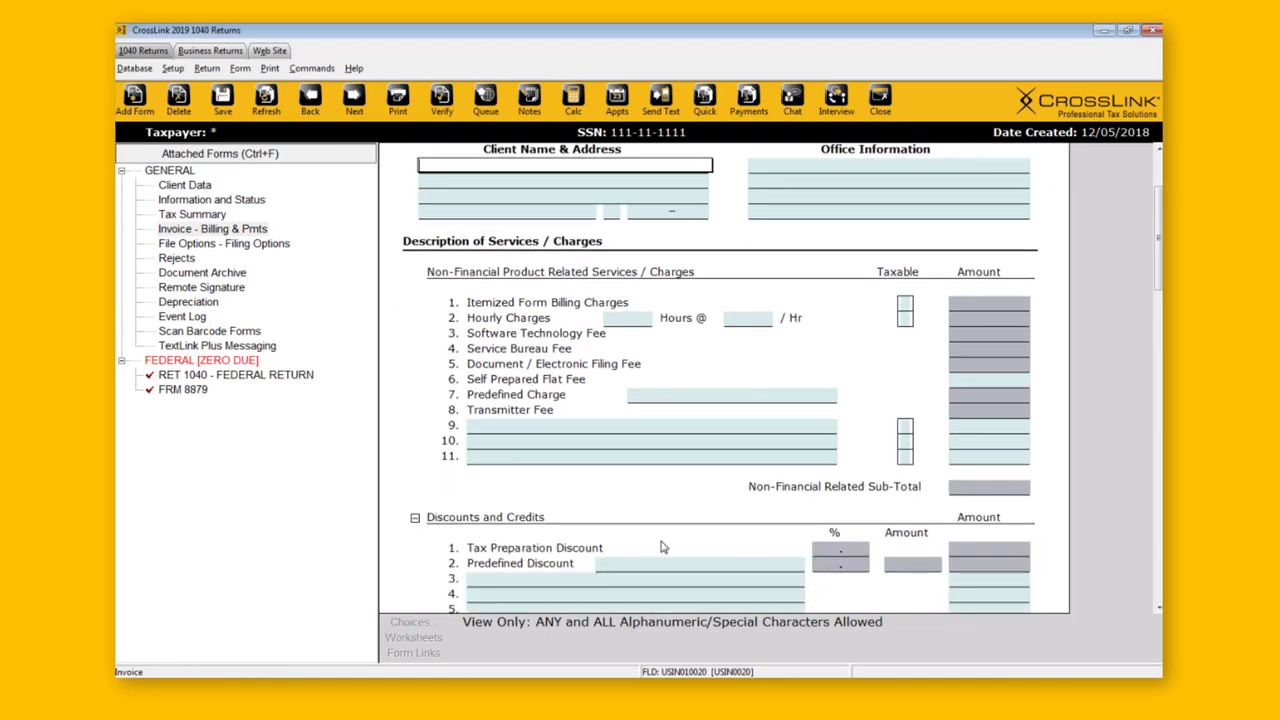
click(644, 430)
click(636, 444)
click(632, 458)
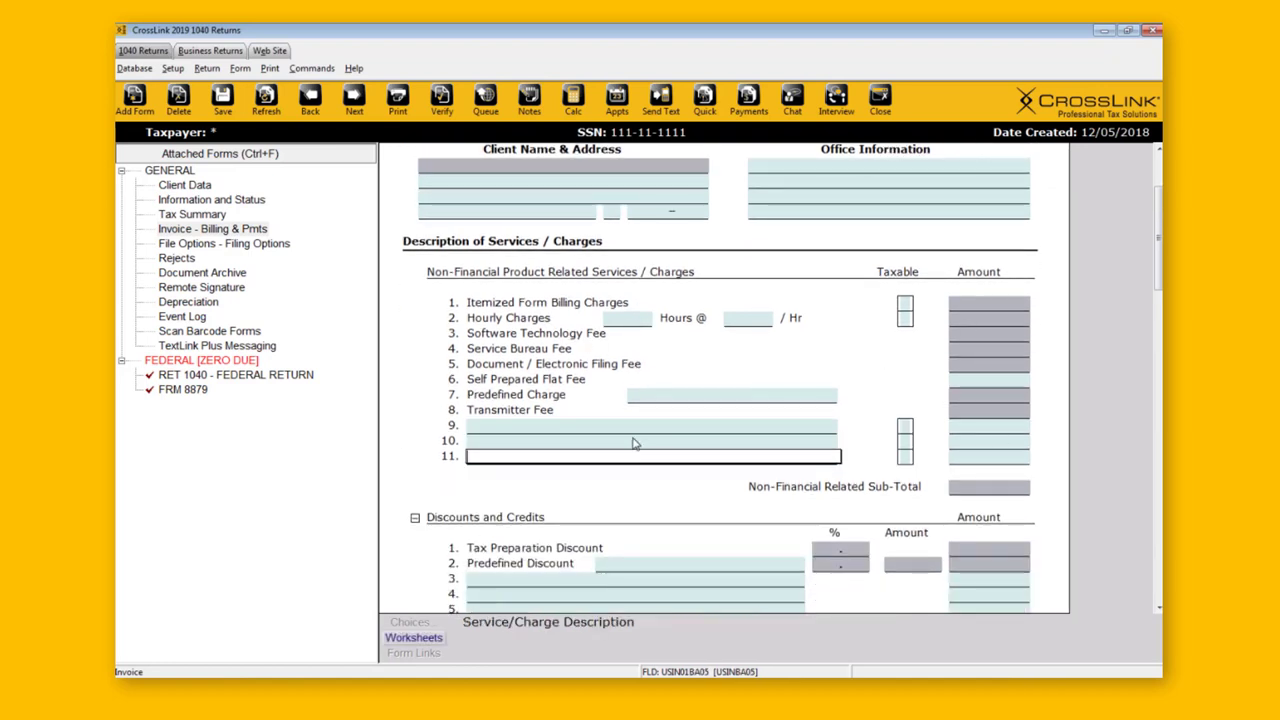
click(634, 428)
click(632, 441)
click(619, 428)
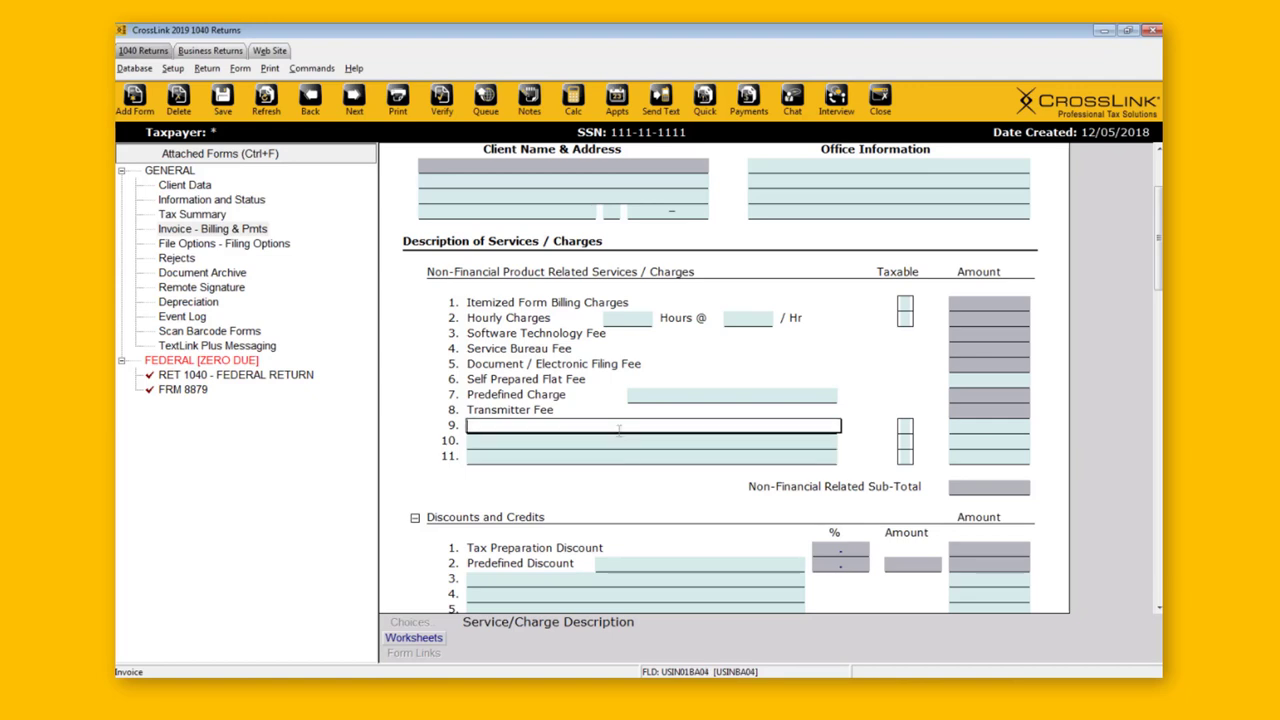
text(extra charge)
key(Tab)
text(100)
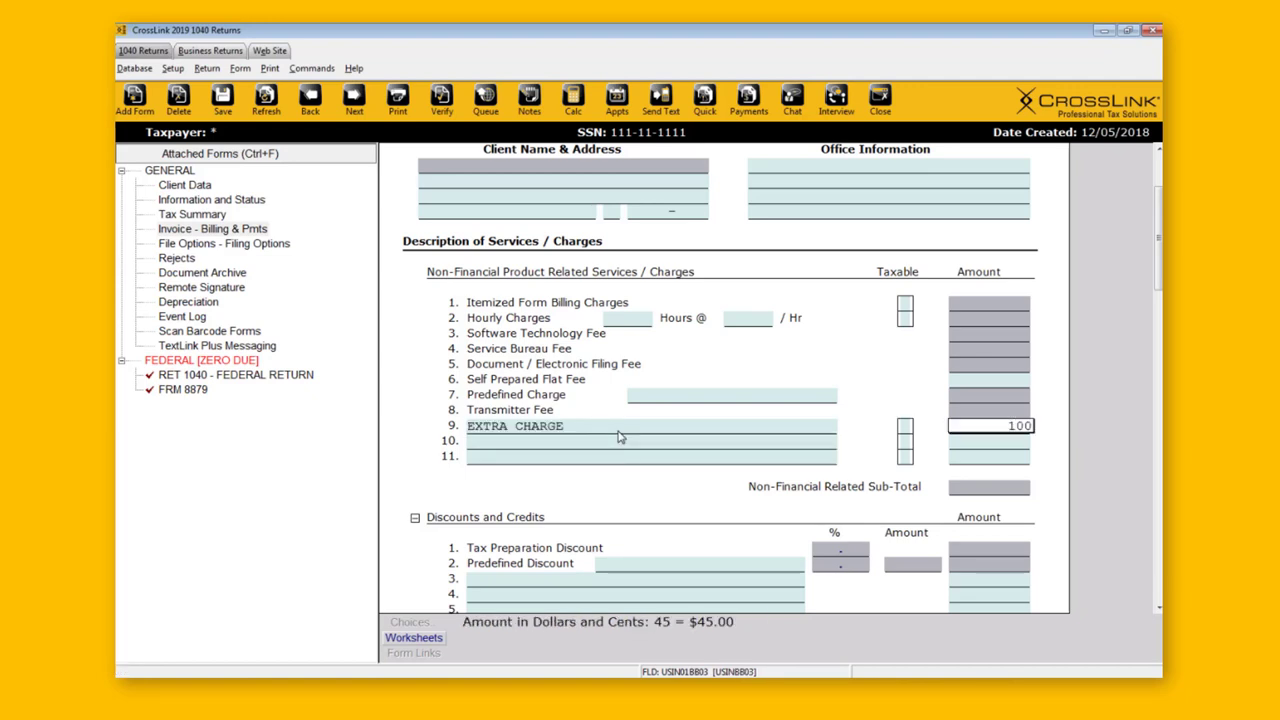
key(Tab)
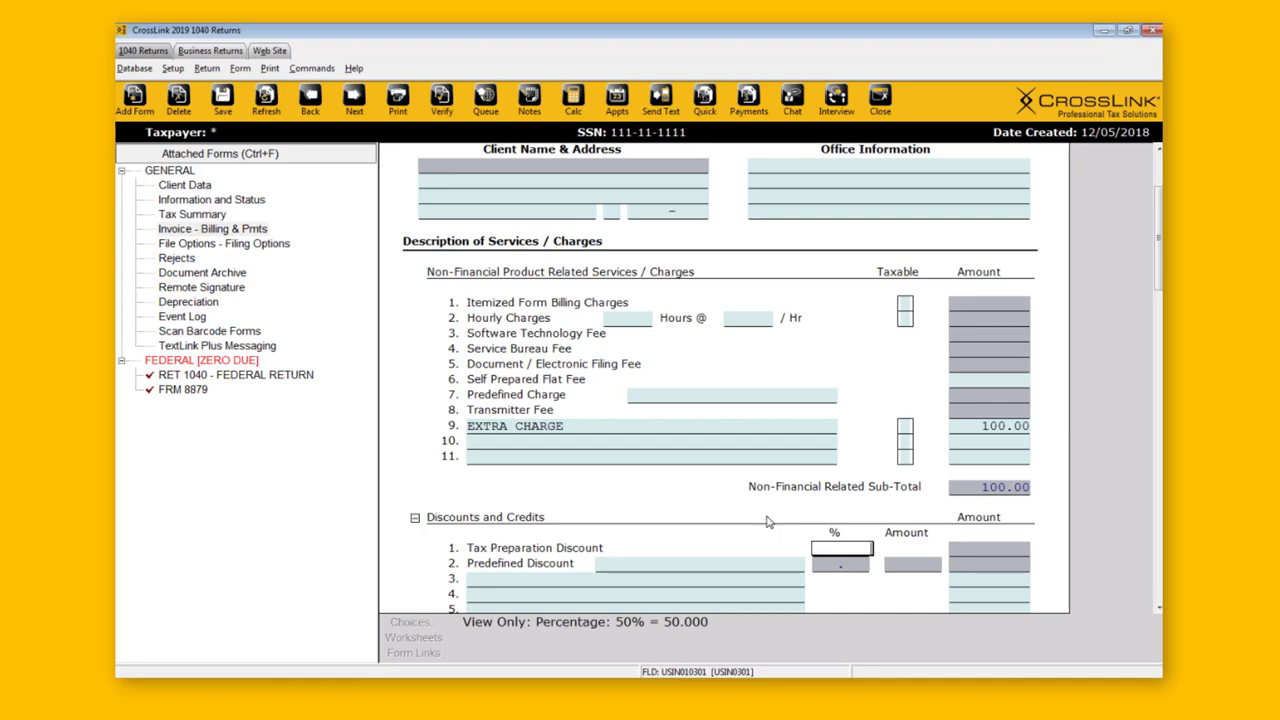
View the list of choices for the invoice's Predefined Charge on line 7 and close it without choosing one
click(660, 400)
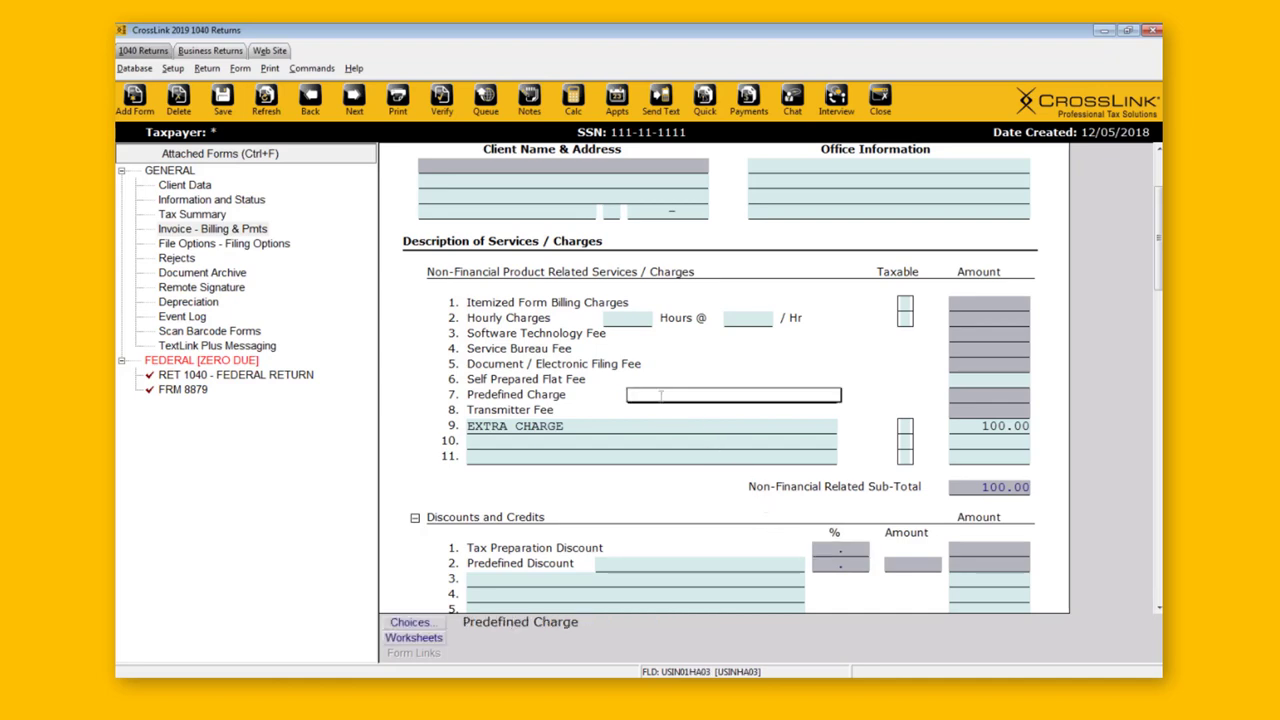
click(560, 428)
click(1008, 426)
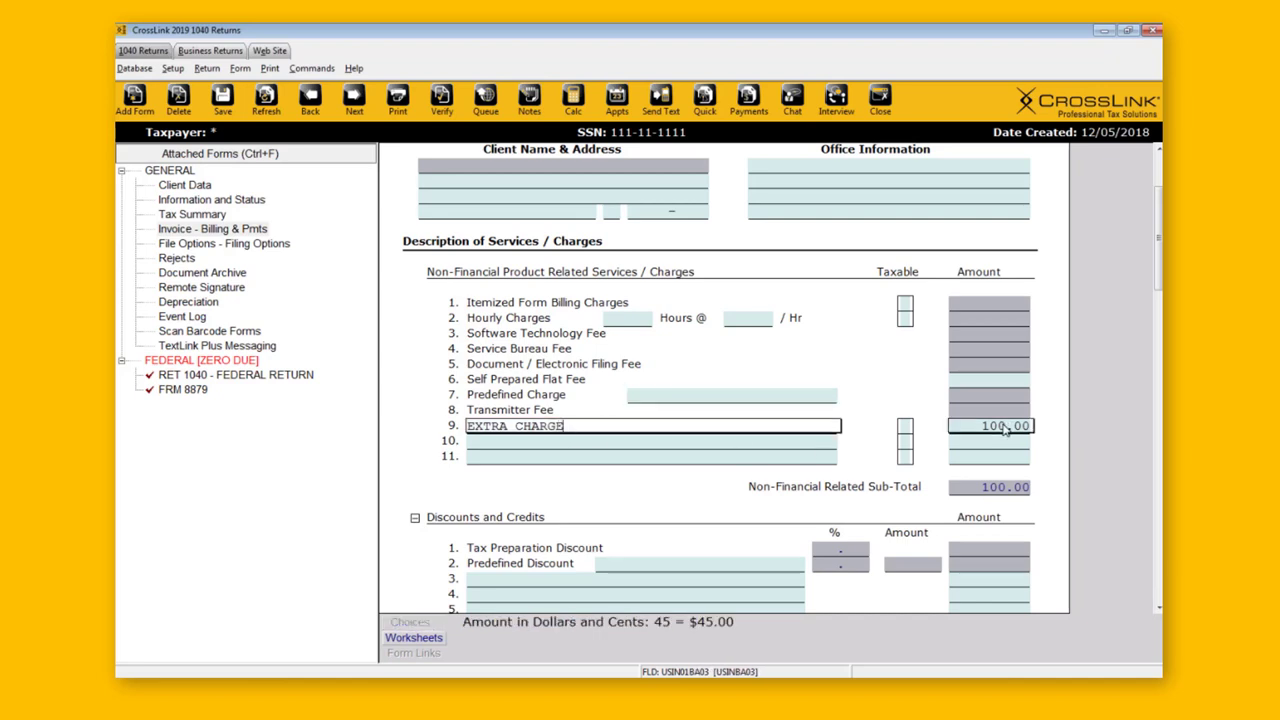
click(648, 394)
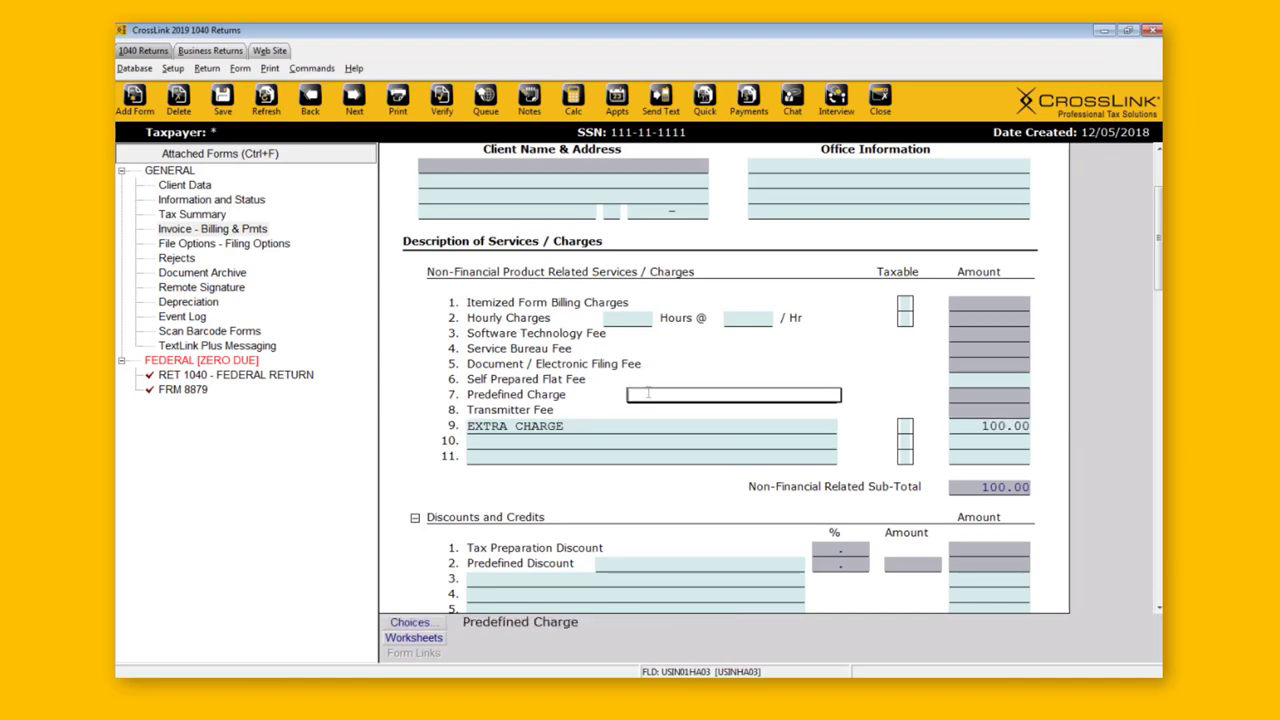
click(410, 622)
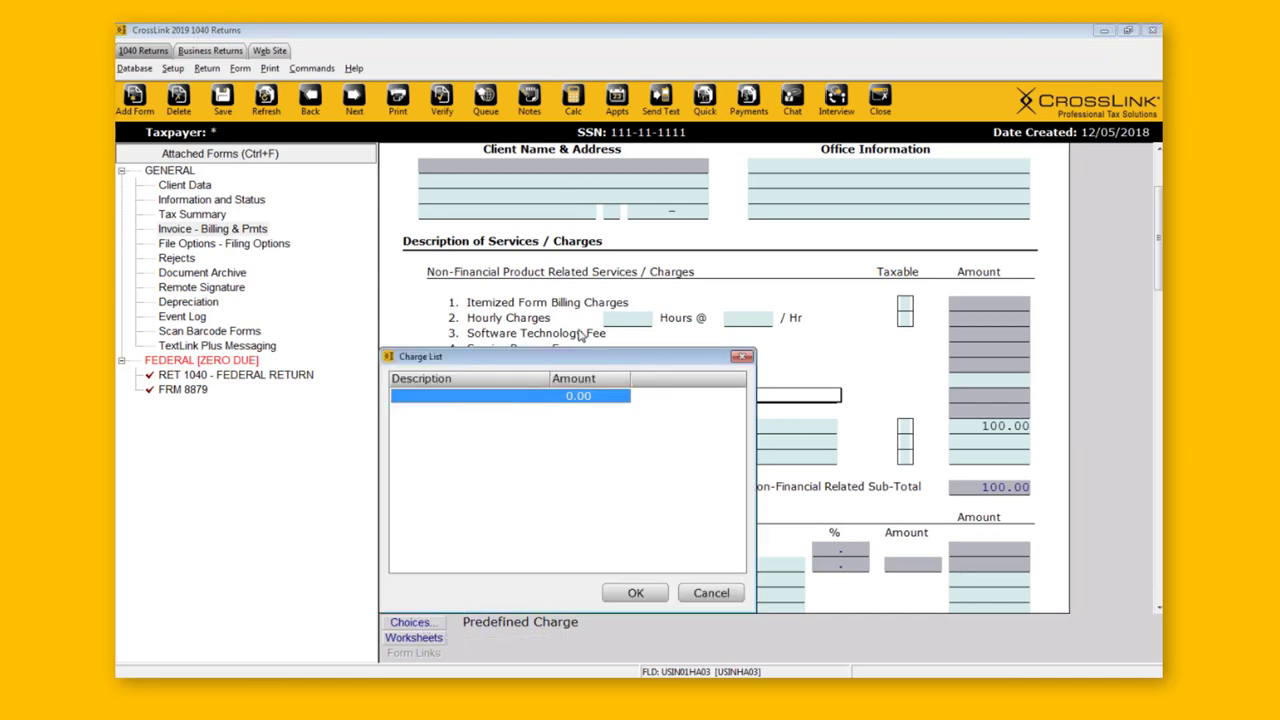
click(711, 593)
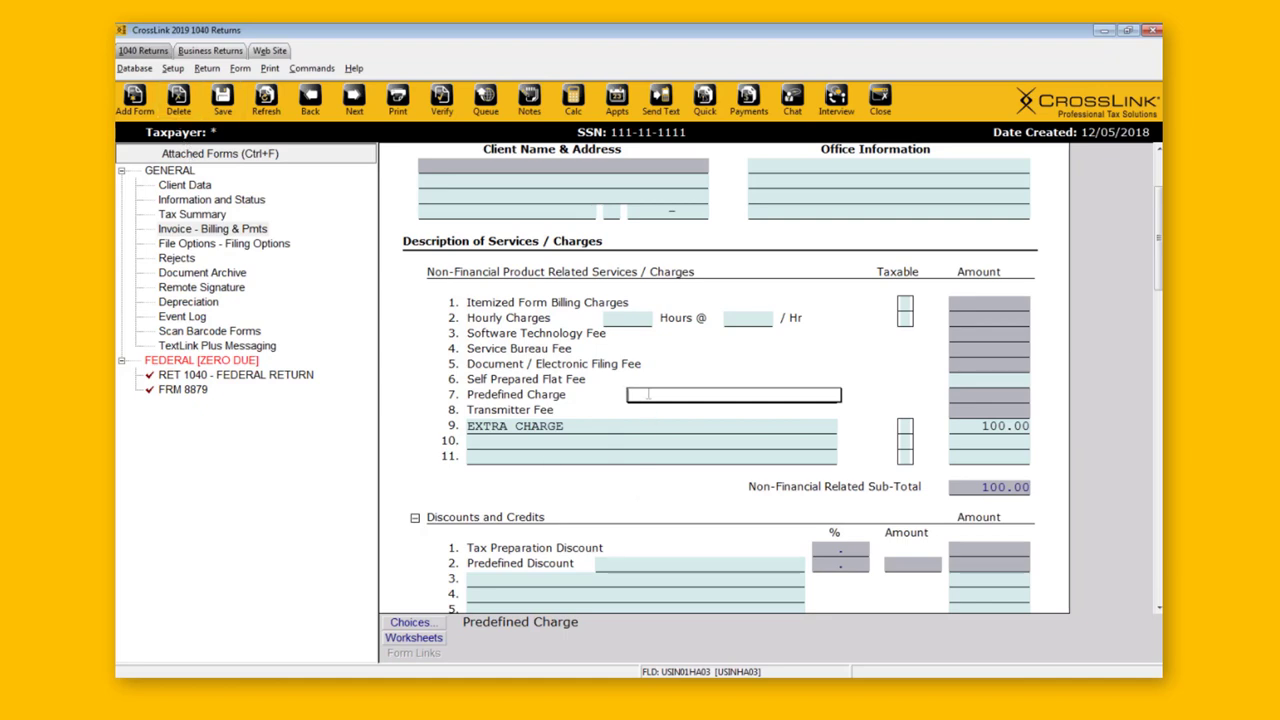
click(432, 626)
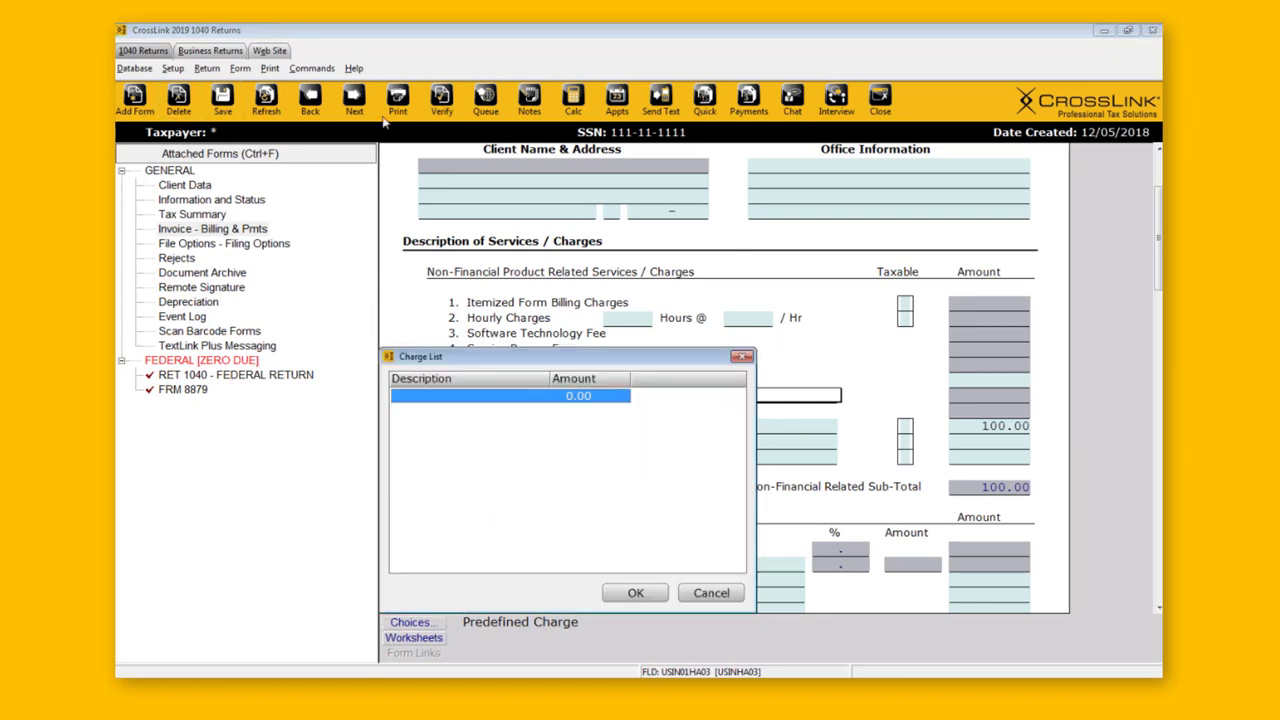
click(741, 356)
Examine the Predefined Discount field and the manual discount entry on line 3 of the invoice's Discounts and Credits
scroll(740, 300, down, 3)
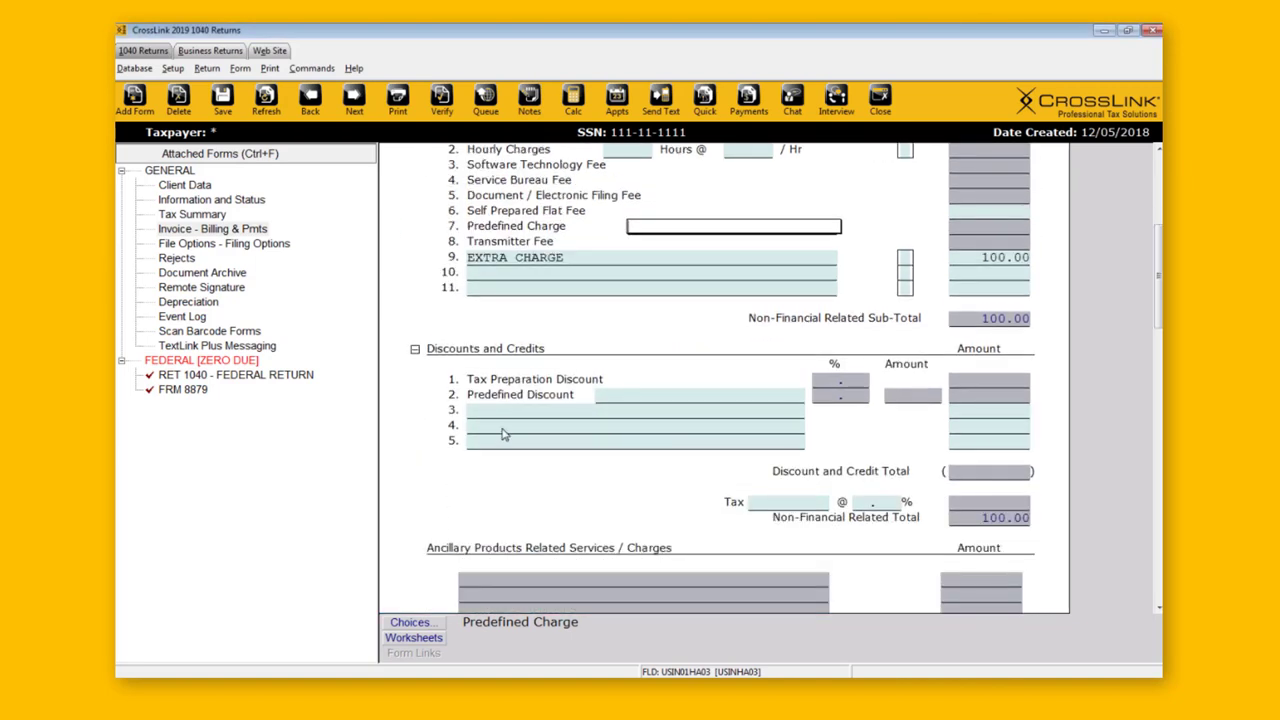
click(608, 400)
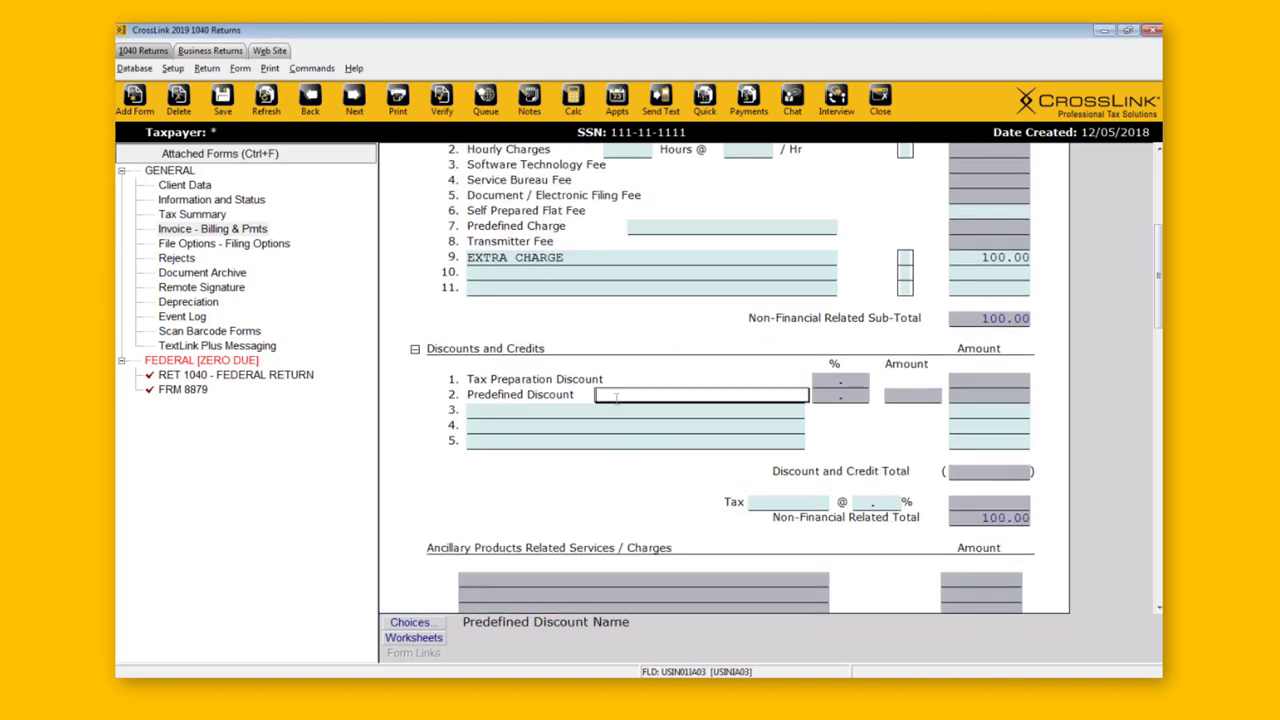
click(479, 414)
click(986, 414)
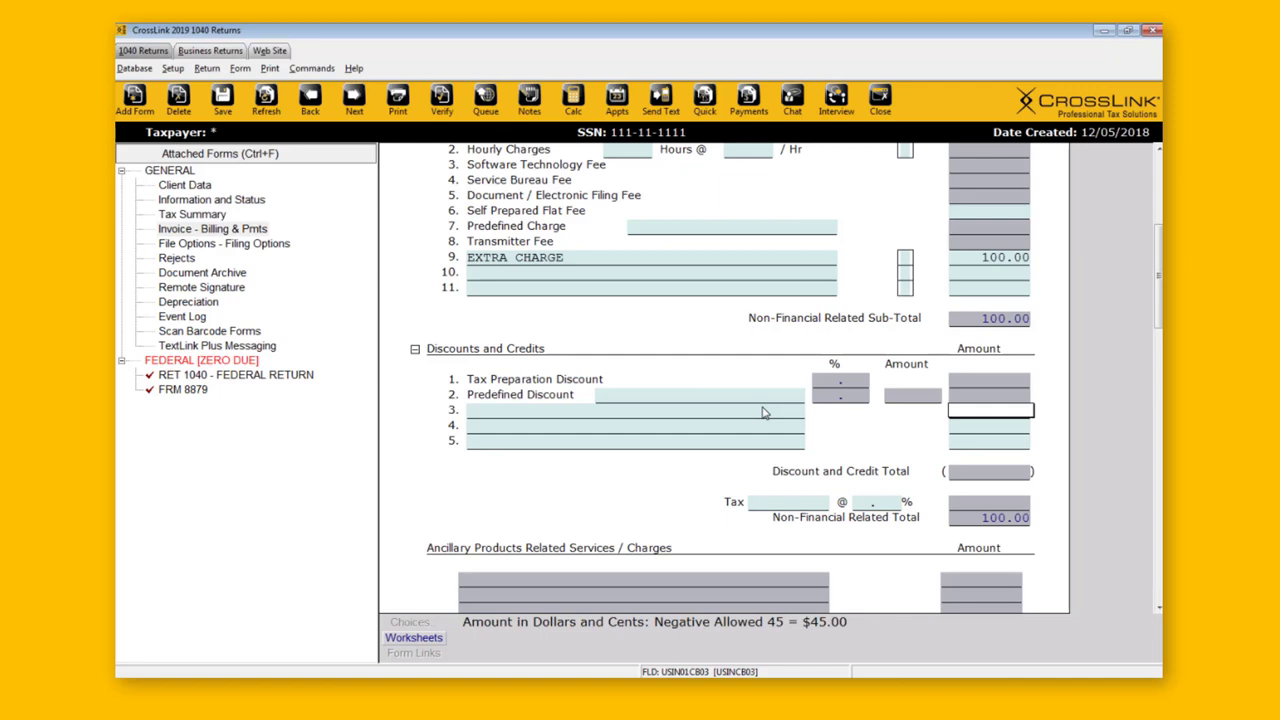
Enter a predefined discount named family with a discount percentage of 25 in the billing setup
click(762, 412)
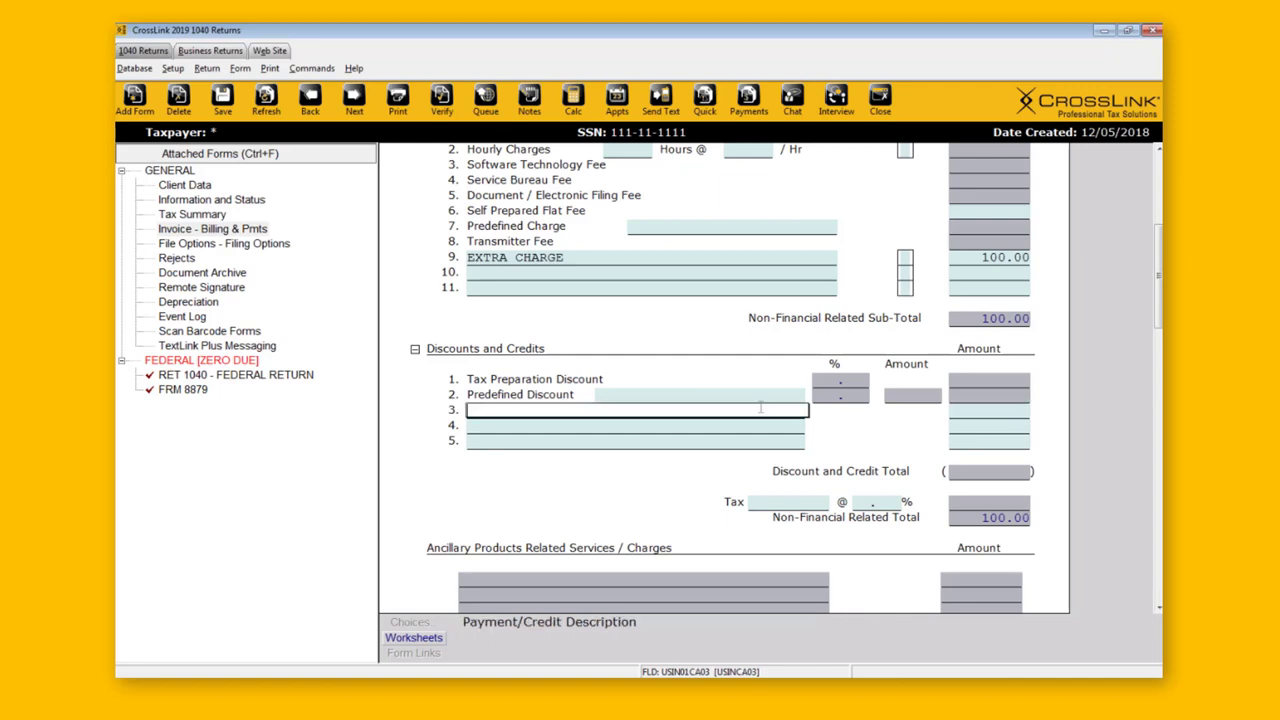
click(720, 395)
click(173, 68)
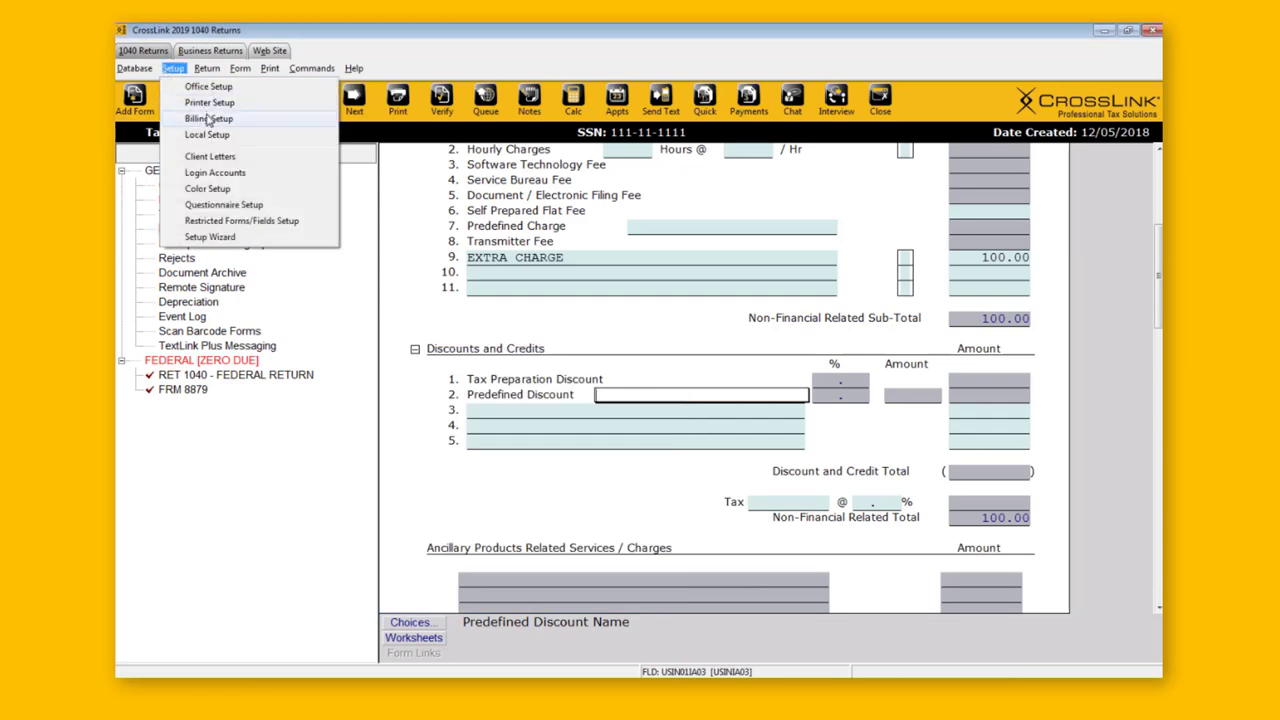
click(205, 118)
click(728, 250)
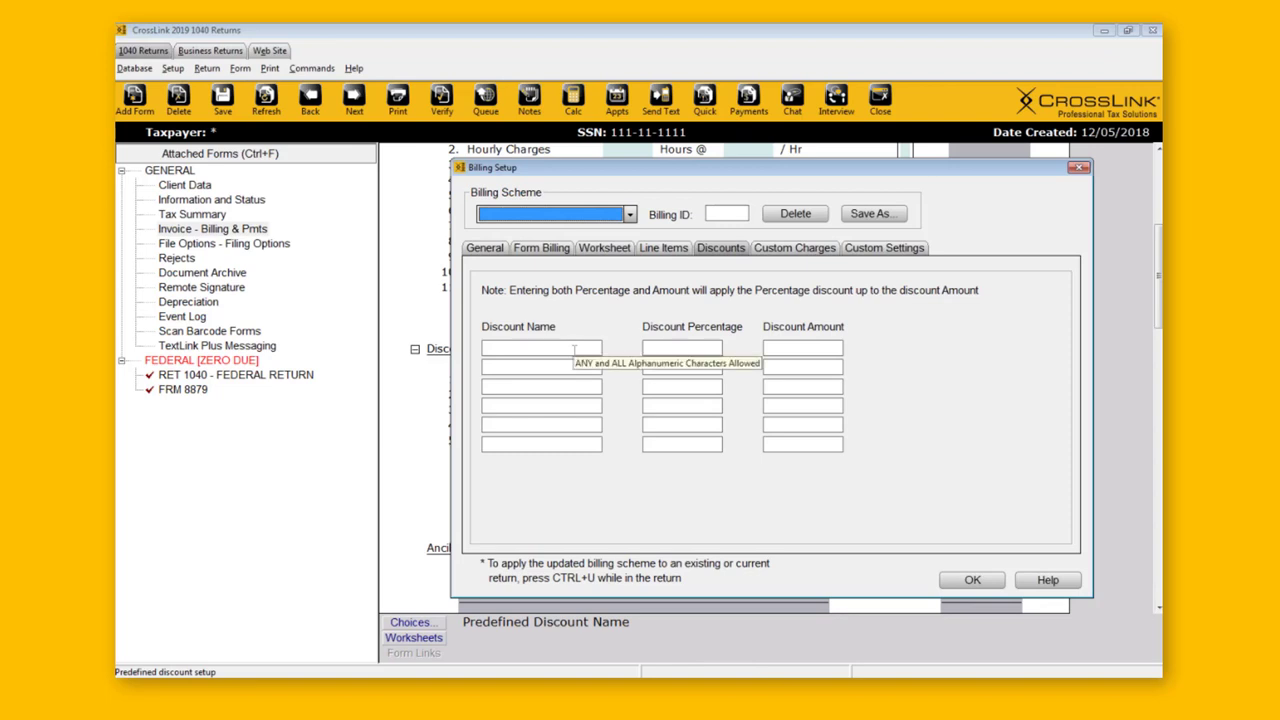
click(574, 349)
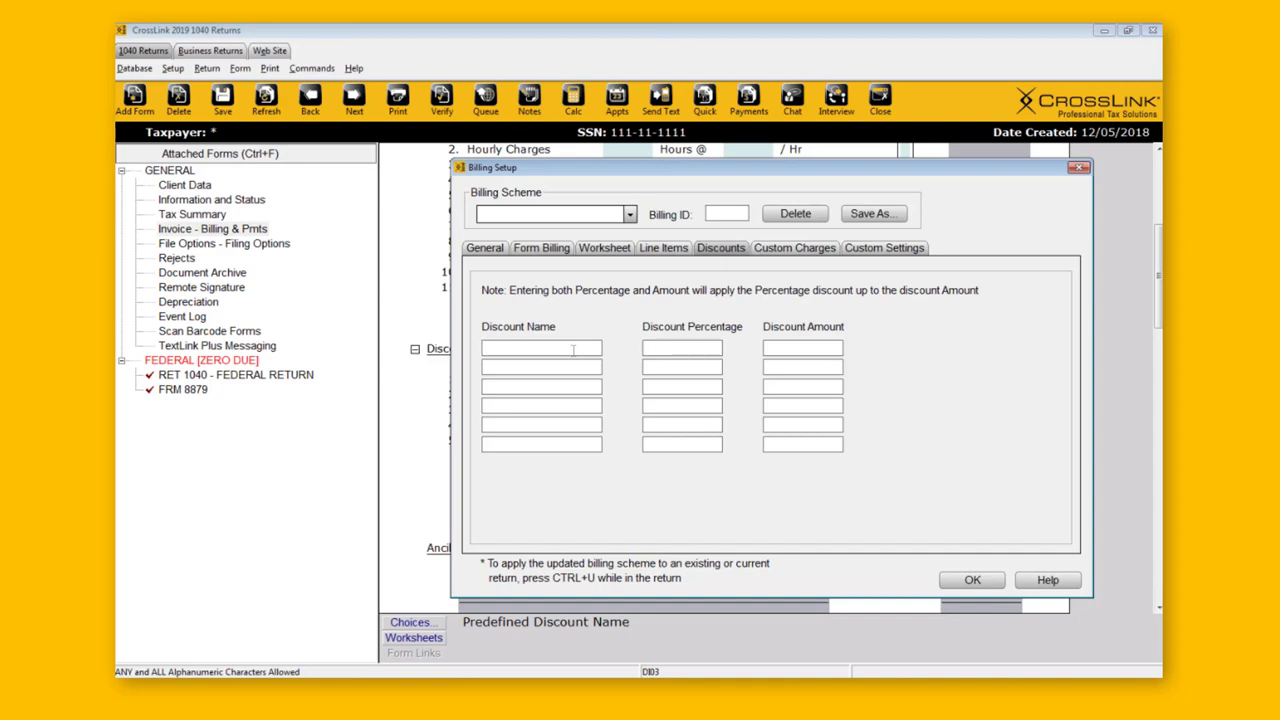
text(family)
key(Tab)
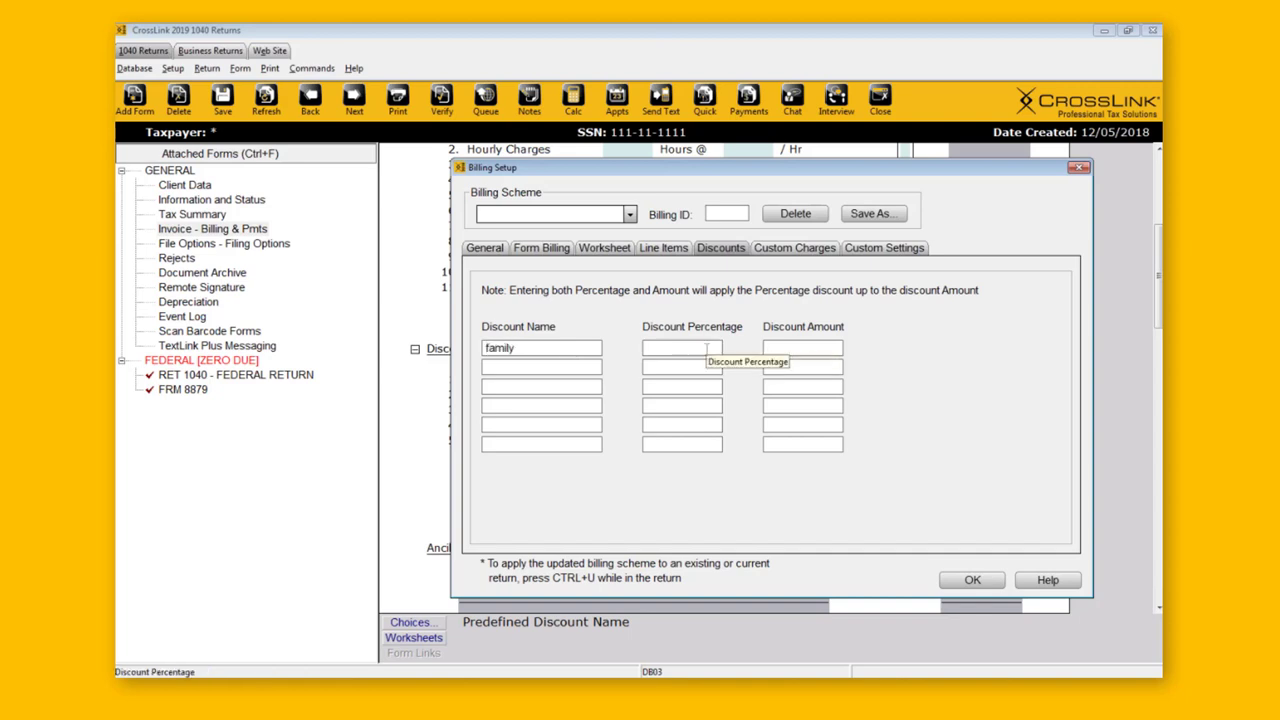
text(25)
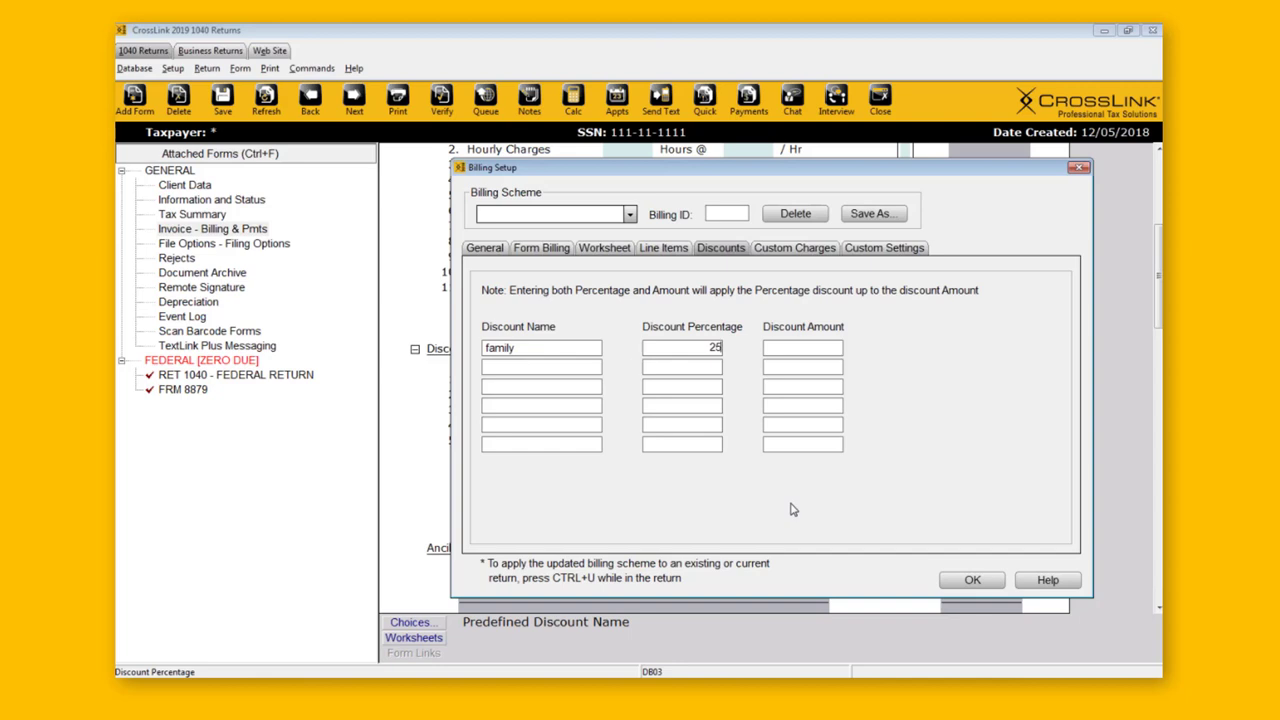
Try a fixed discount amount of 25 instead of a percentage for the family discount, and clear it
drag(718, 347, 765, 349)
key(Delete)
click(814, 347)
text(25)
key(shift+Tab)
click(817, 347)
key(Delete)
Set the family discount to a percentage of 25 with a discount amount of 50
click(708, 350)
text(25)
key(Tab)
text(50)
key(Tab)
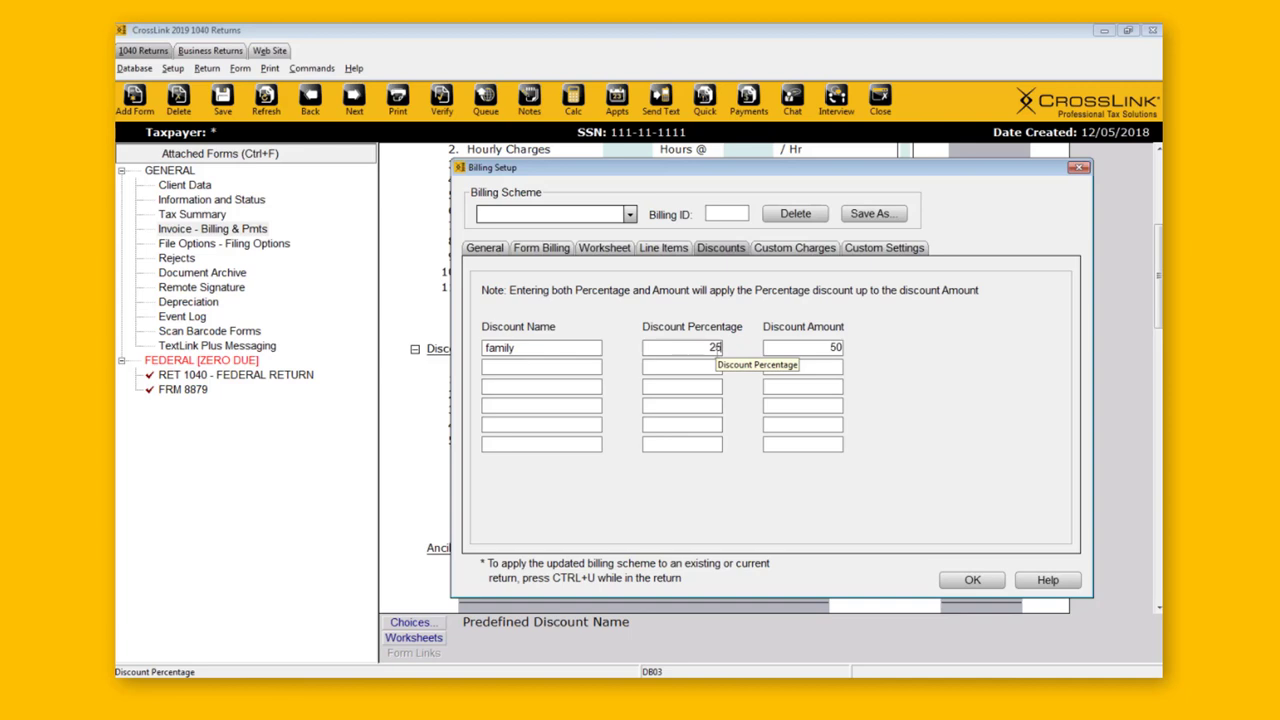
Set the family discount's amount to 100 and close the billing setup without naming a new billing scheme
click(830, 346)
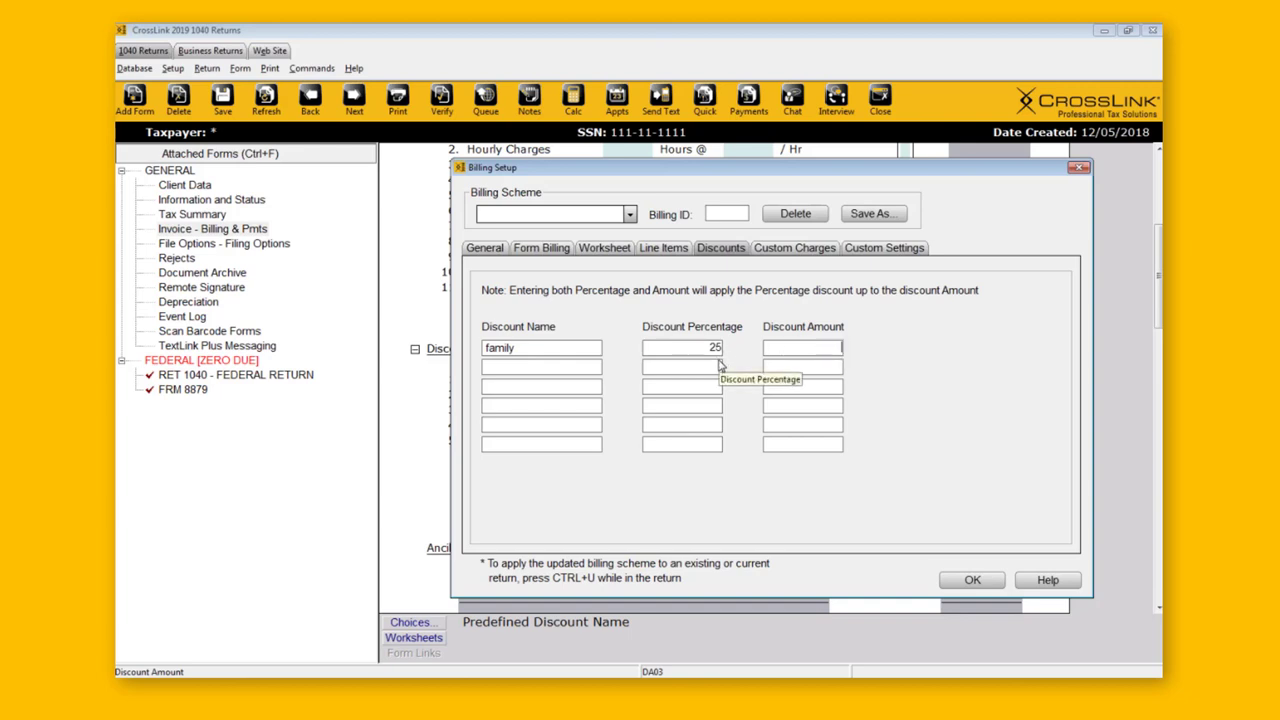
click(807, 352)
text(100)
key(shift+Tab)
click(973, 582)
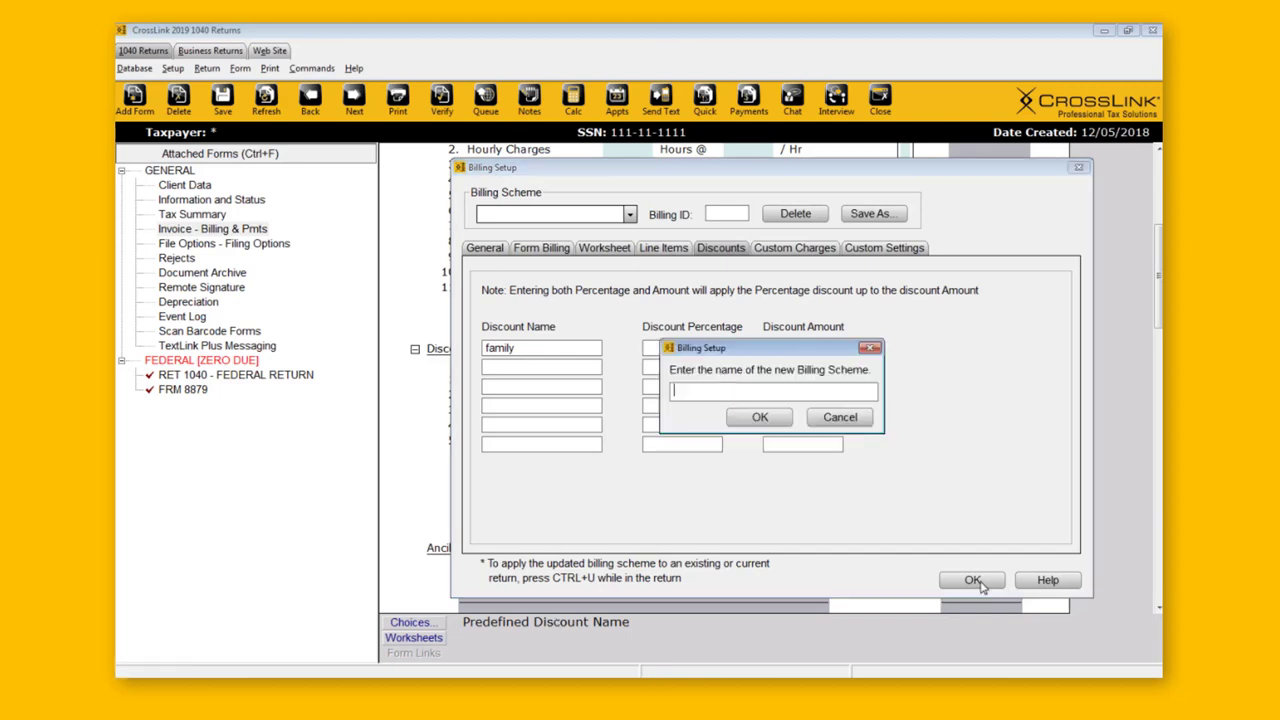
click(849, 418)
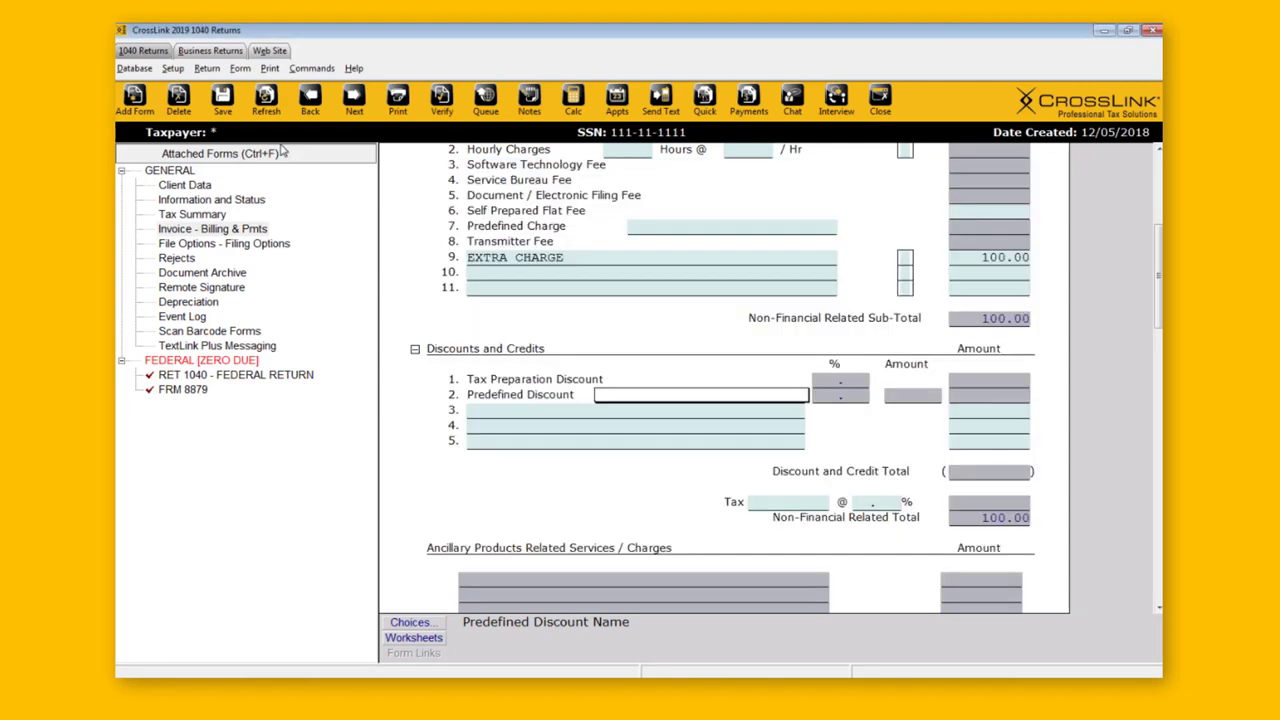
Add a predefined discount named family with a discount percentage of 25 in the billing setup
click(173, 68)
click(208, 119)
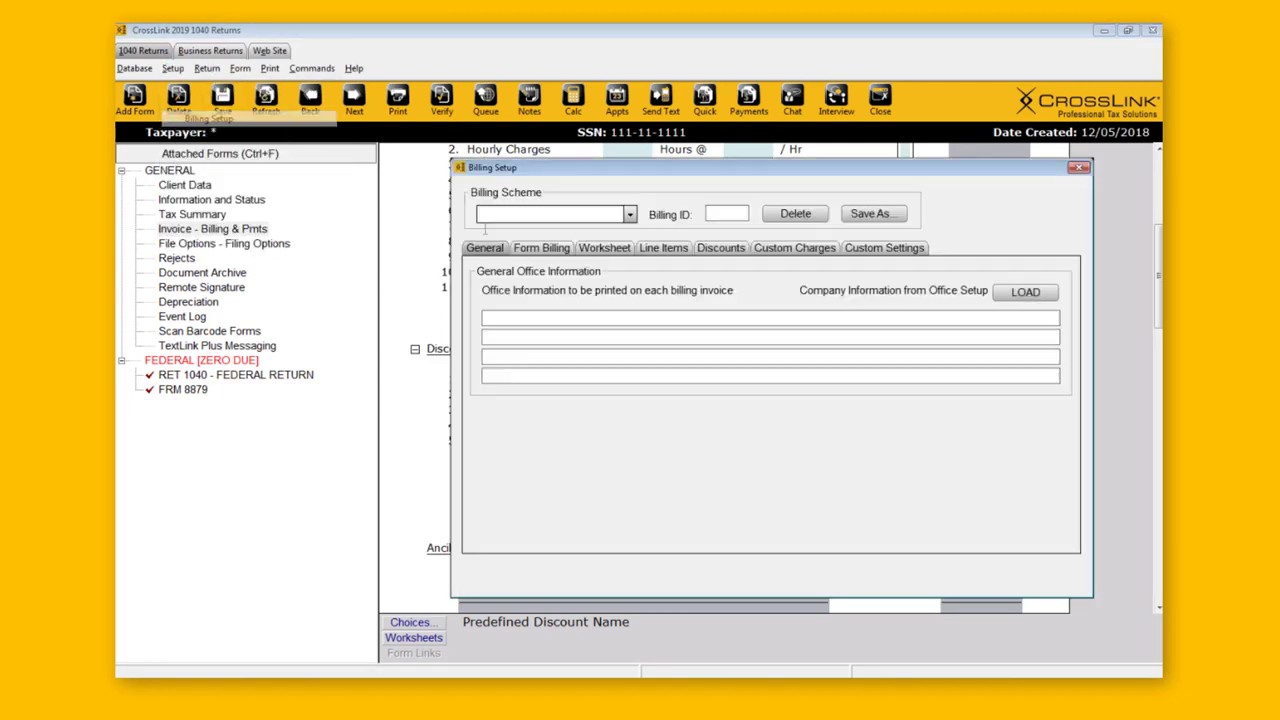
click(727, 250)
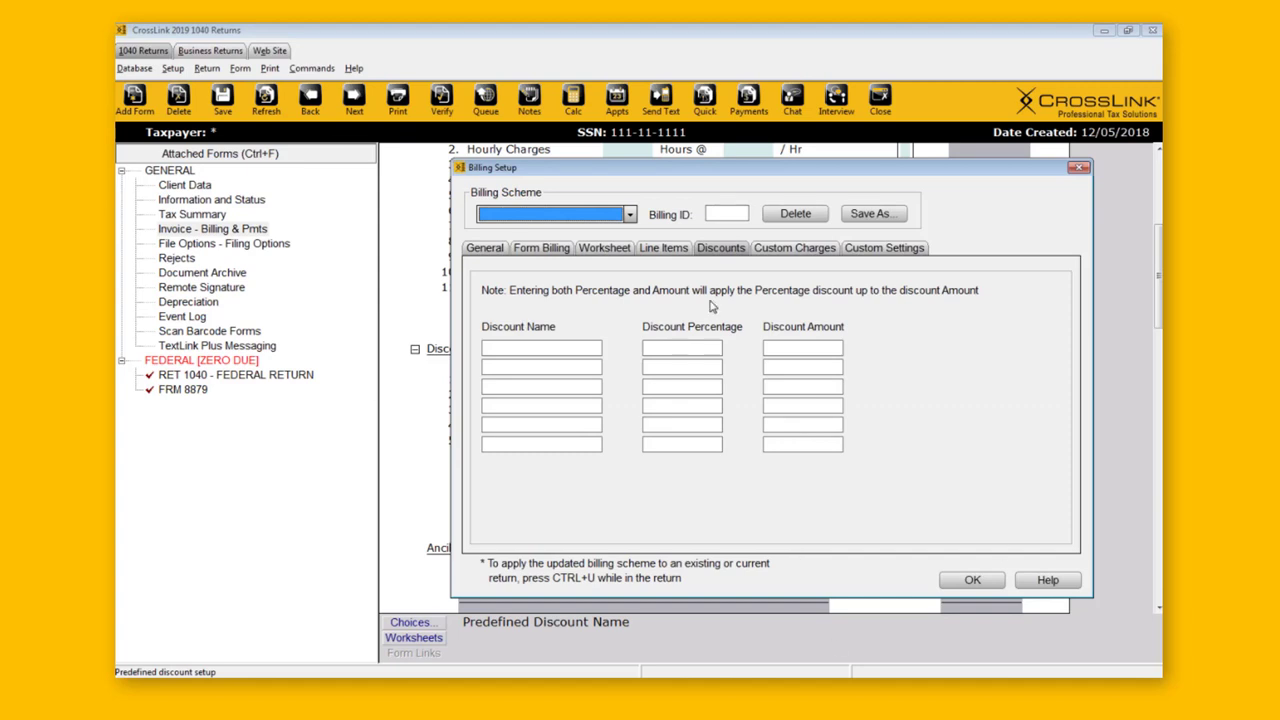
click(572, 345)
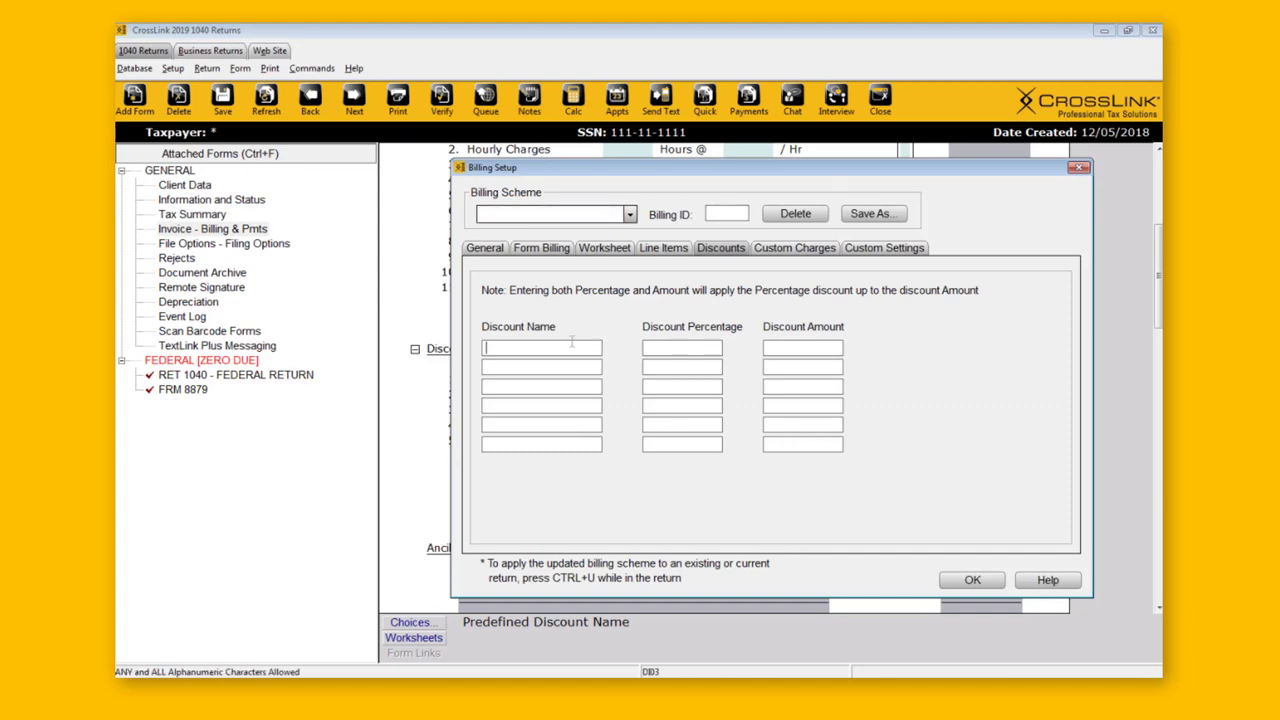
text(family)
key(Tab)
text(25)
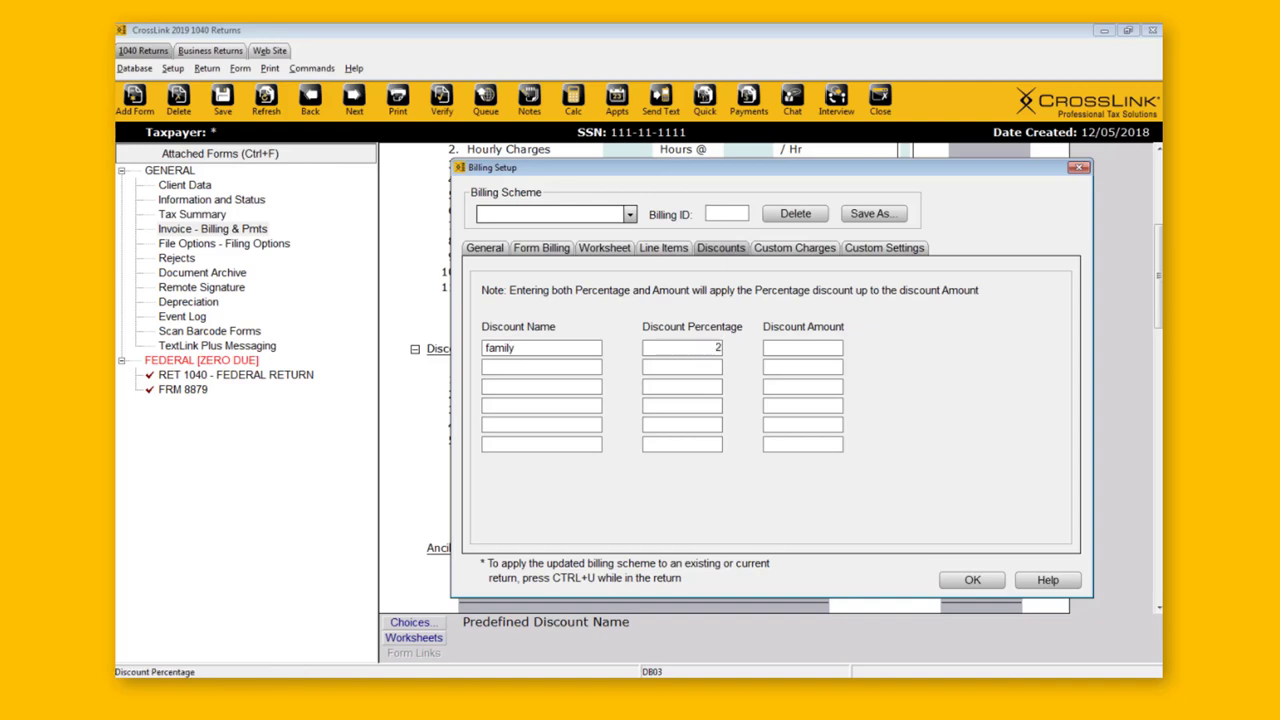
Add a predefined custom charge described as extra fee with an amount of 100 in the billing setup
click(800, 250)
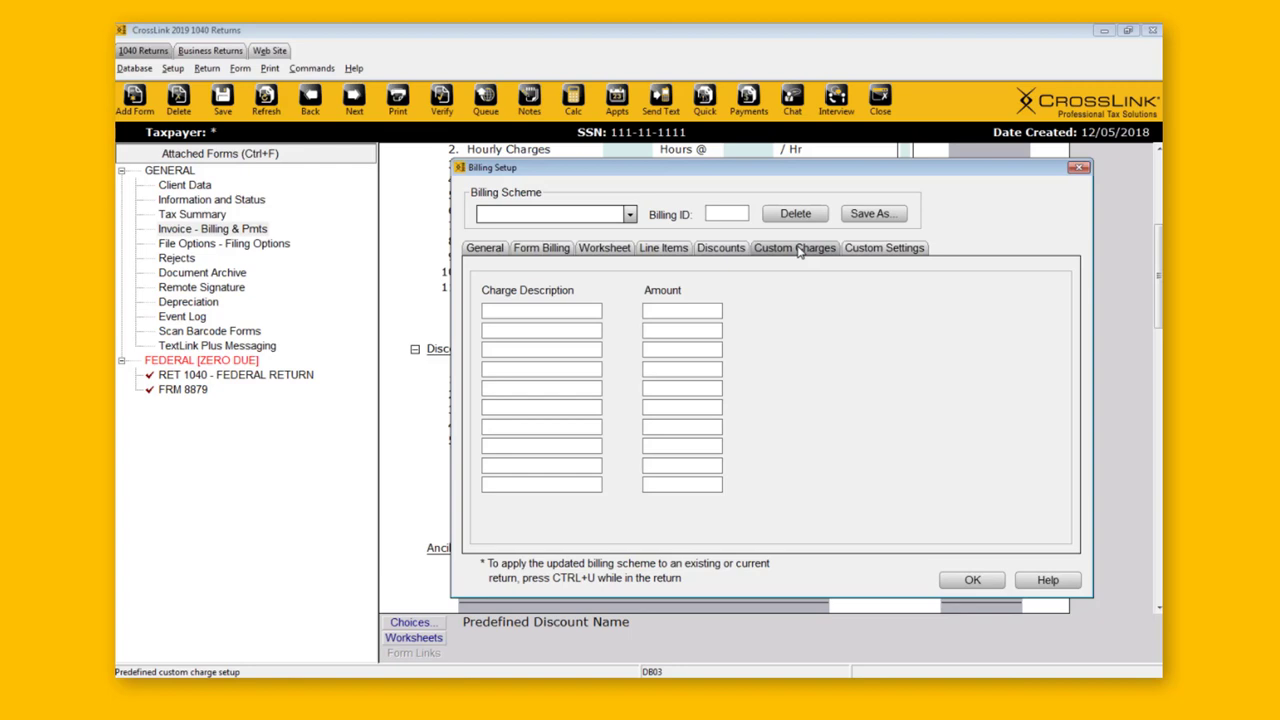
drag(662, 168, 1042, 211)
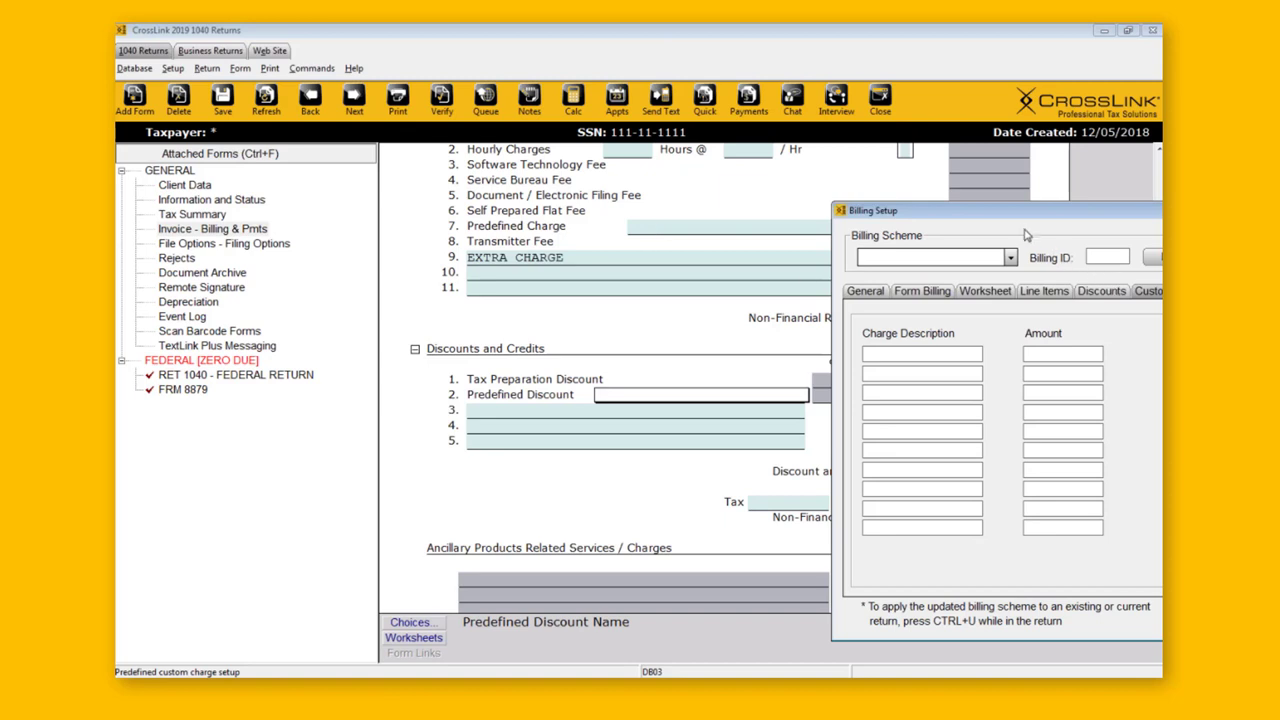
drag(909, 216, 436, 140)
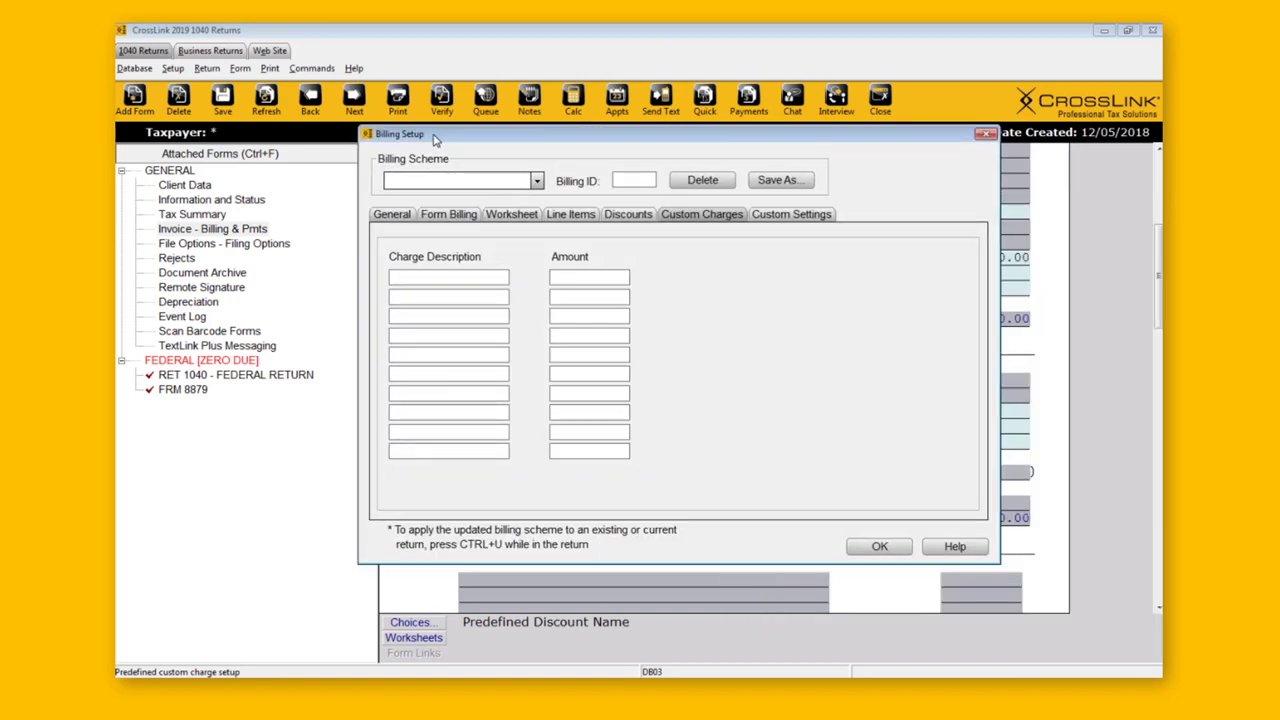
click(400, 277)
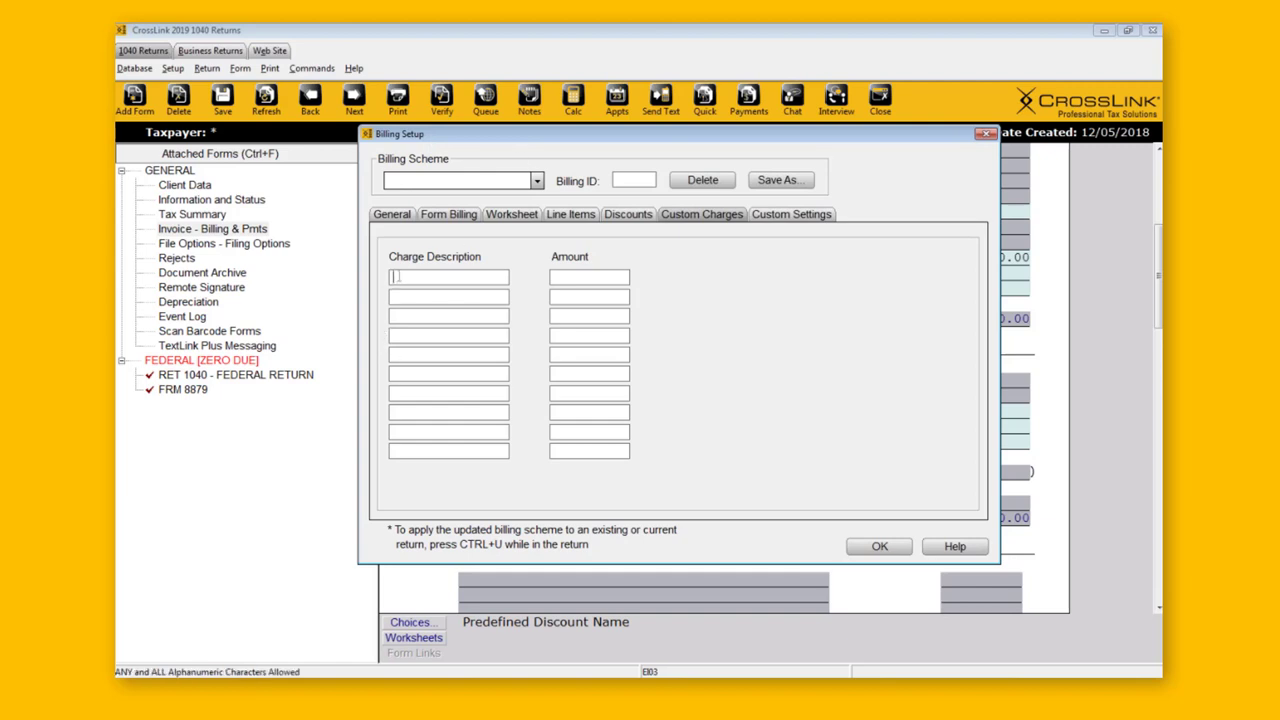
click(400, 296)
click(403, 316)
click(405, 335)
click(406, 355)
click(597, 281)
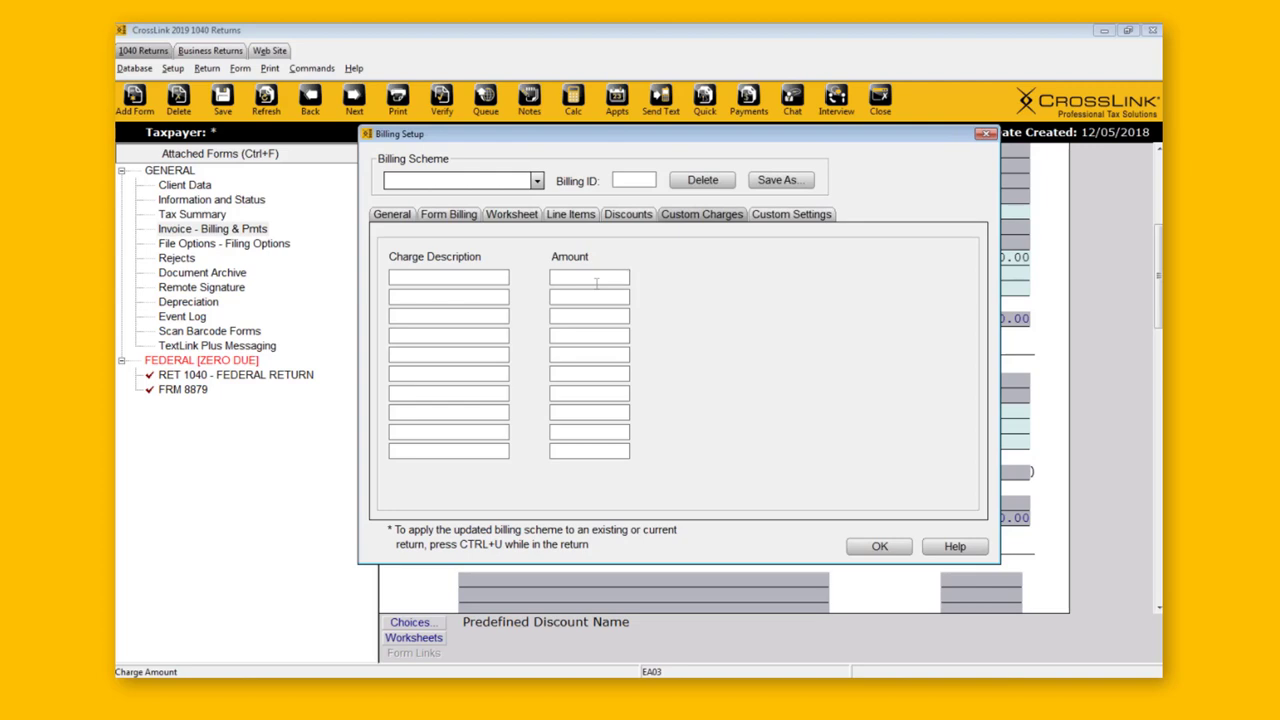
key(shift+Tab)
text(ex)
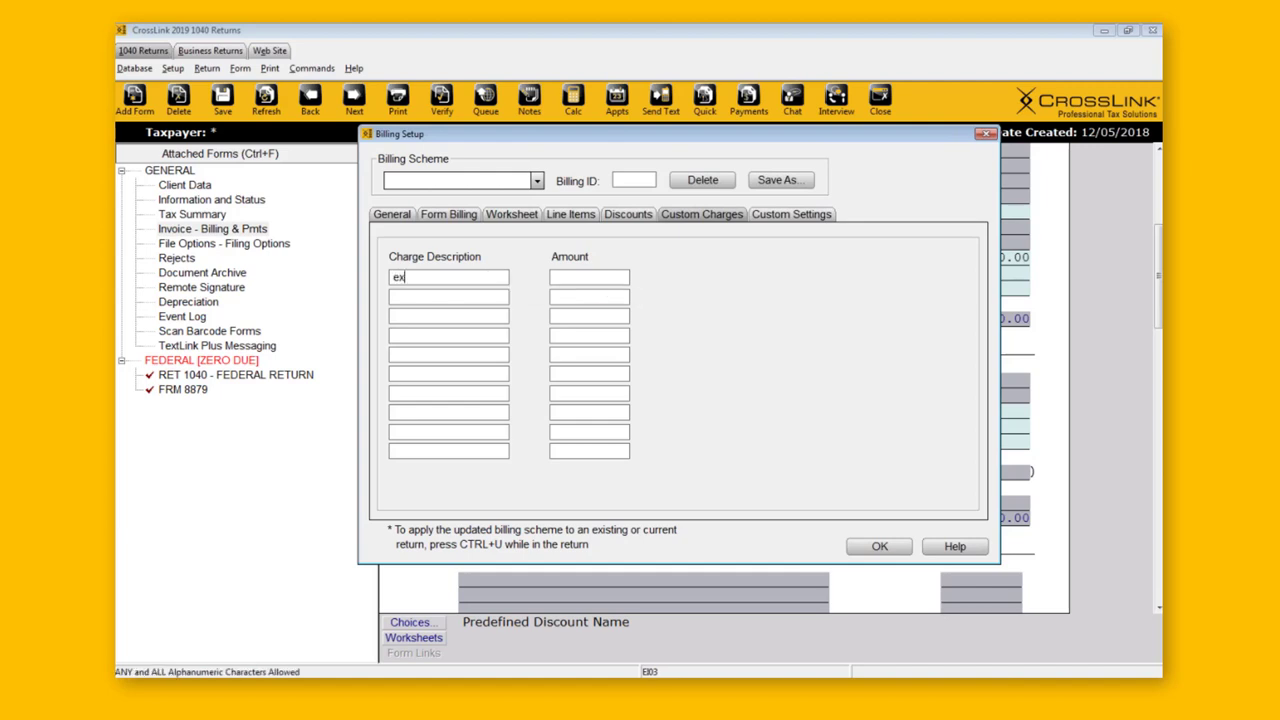
text(tra fee)
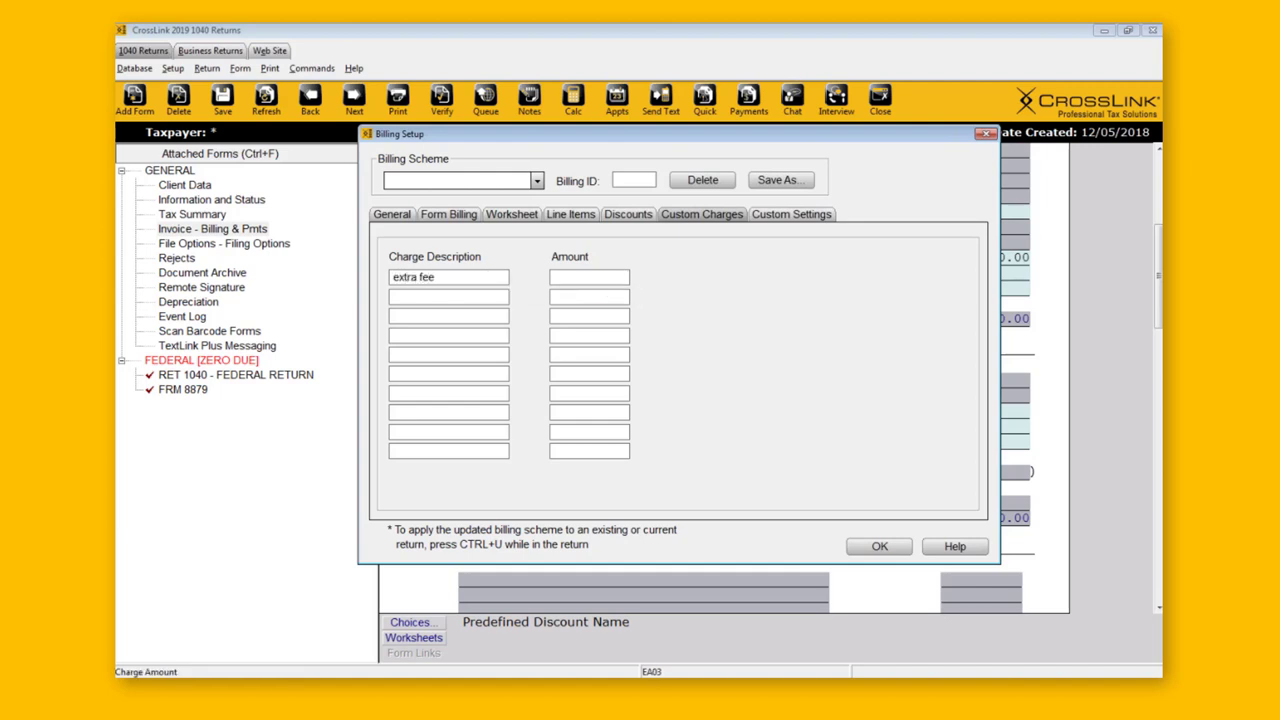
text(100)
Examine the base fee and add-on fee fields of Audit Assistance, Protection Plus in the custom billing settings
click(788, 218)
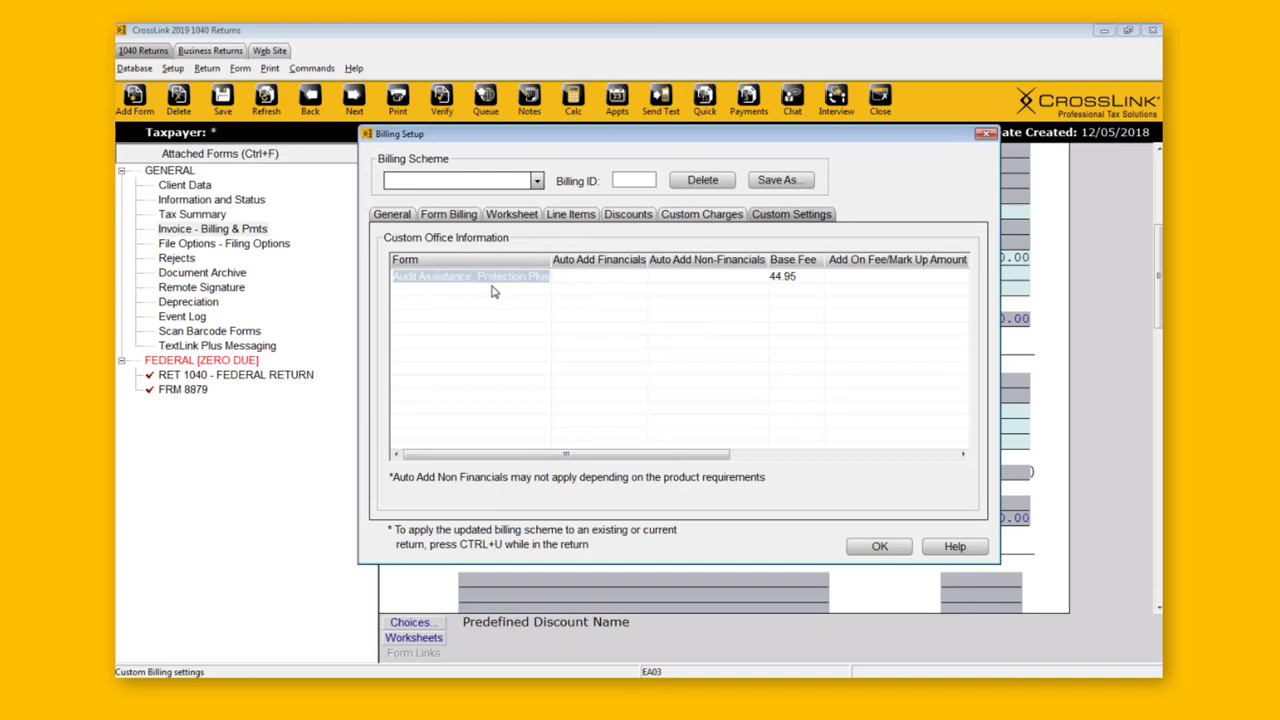
click(862, 277)
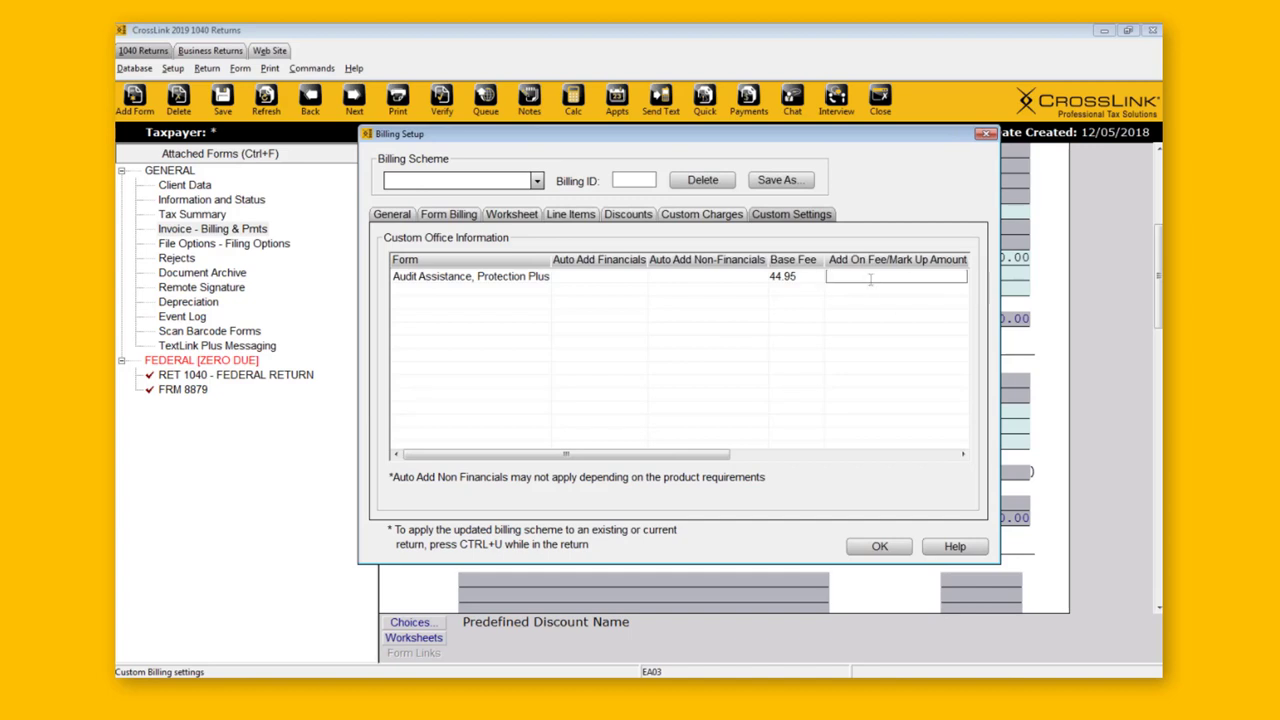
click(771, 283)
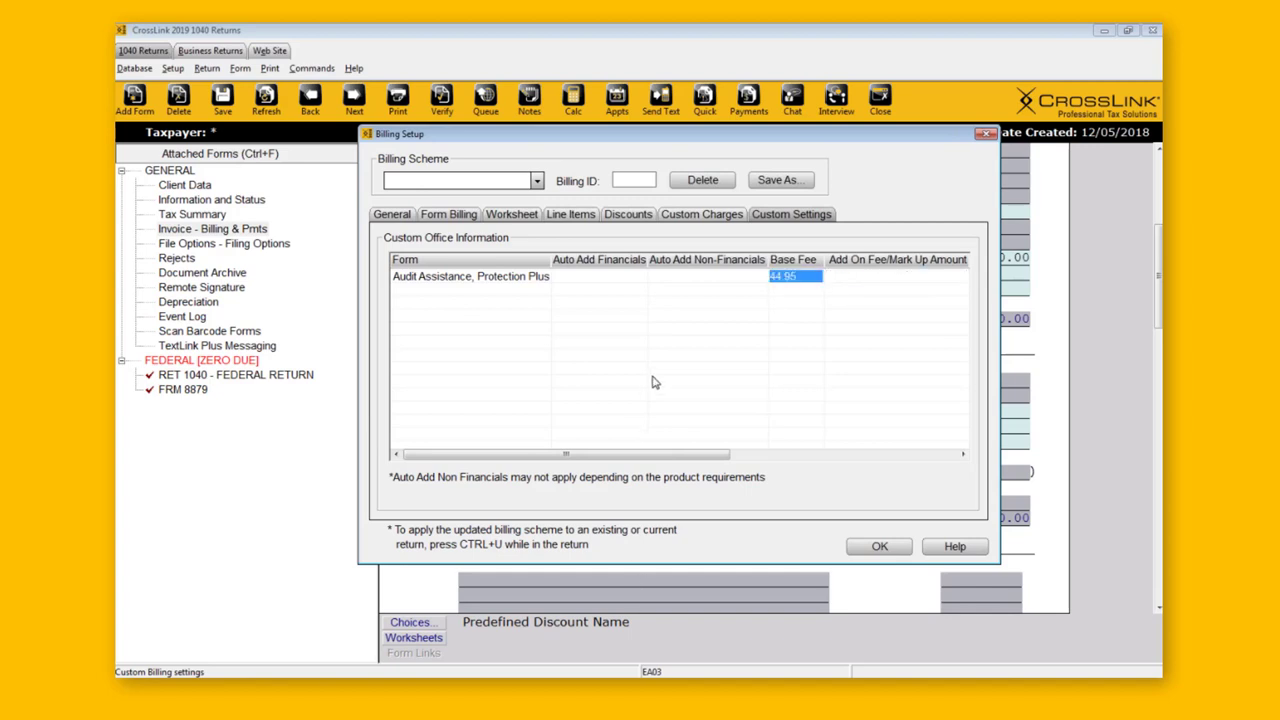
click(856, 278)
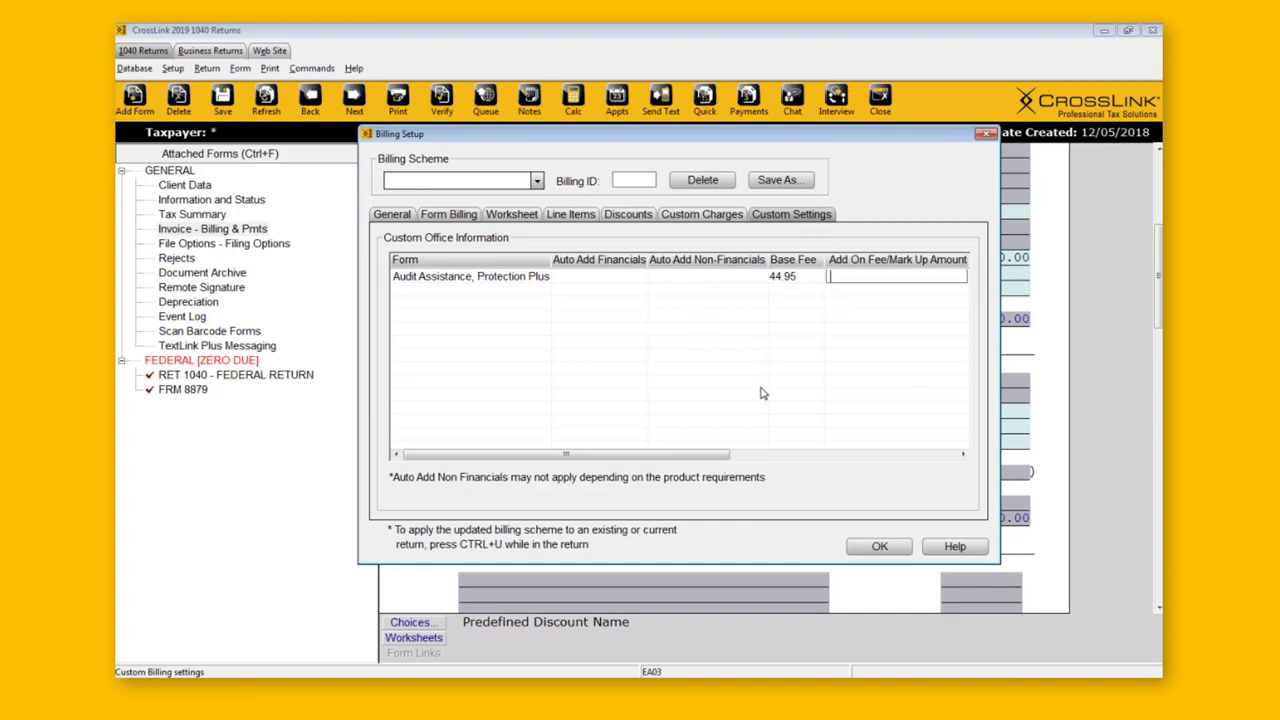
Try the Auto Add Financials and Auto Add Non-Financials options for Audit Assistance, Protection Plus, and clear both
click(600, 278)
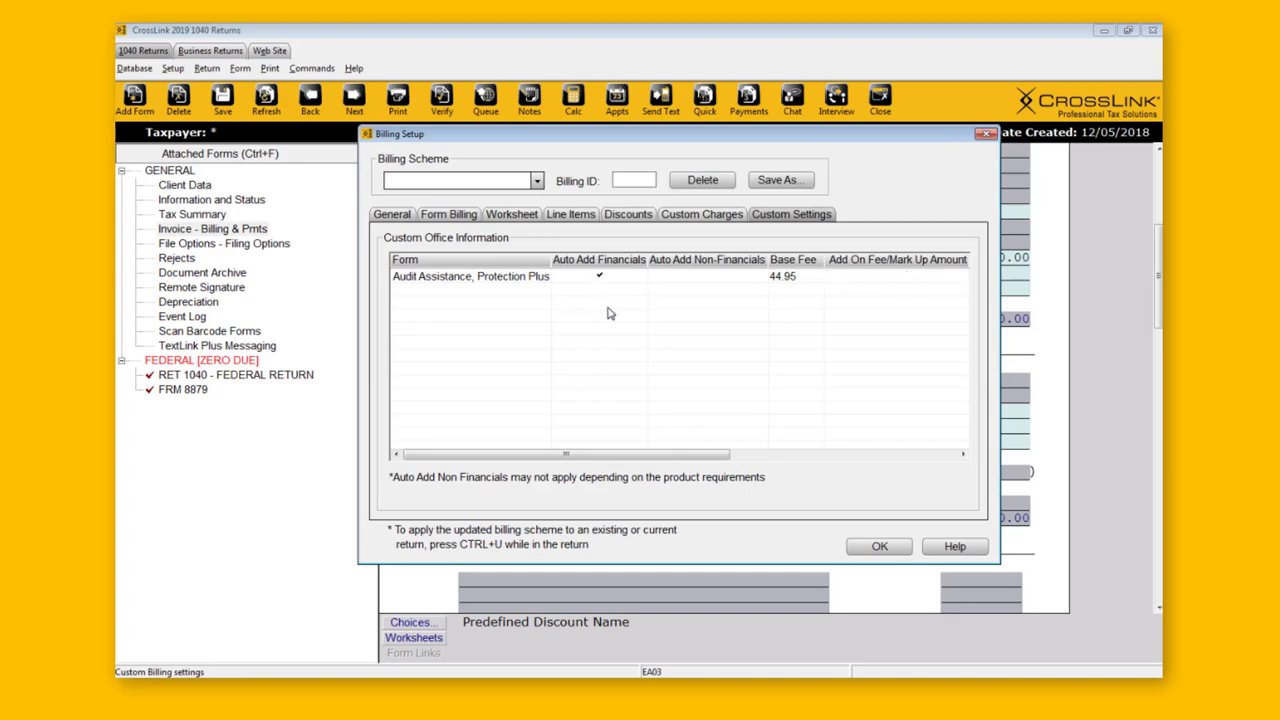
click(701, 280)
click(684, 282)
click(616, 281)
click(684, 281)
Save the billing setup as a new billing scheme named My prices and make it the default
click(863, 553)
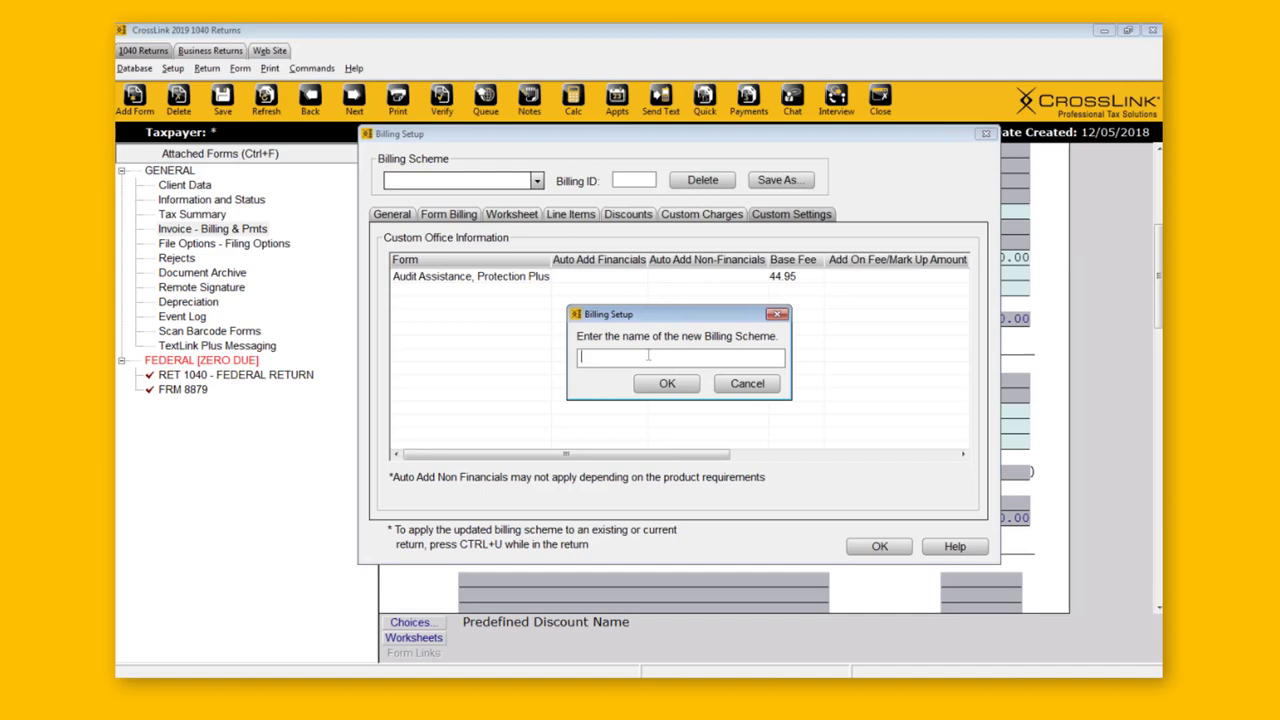
text(My prices)
click(658, 390)
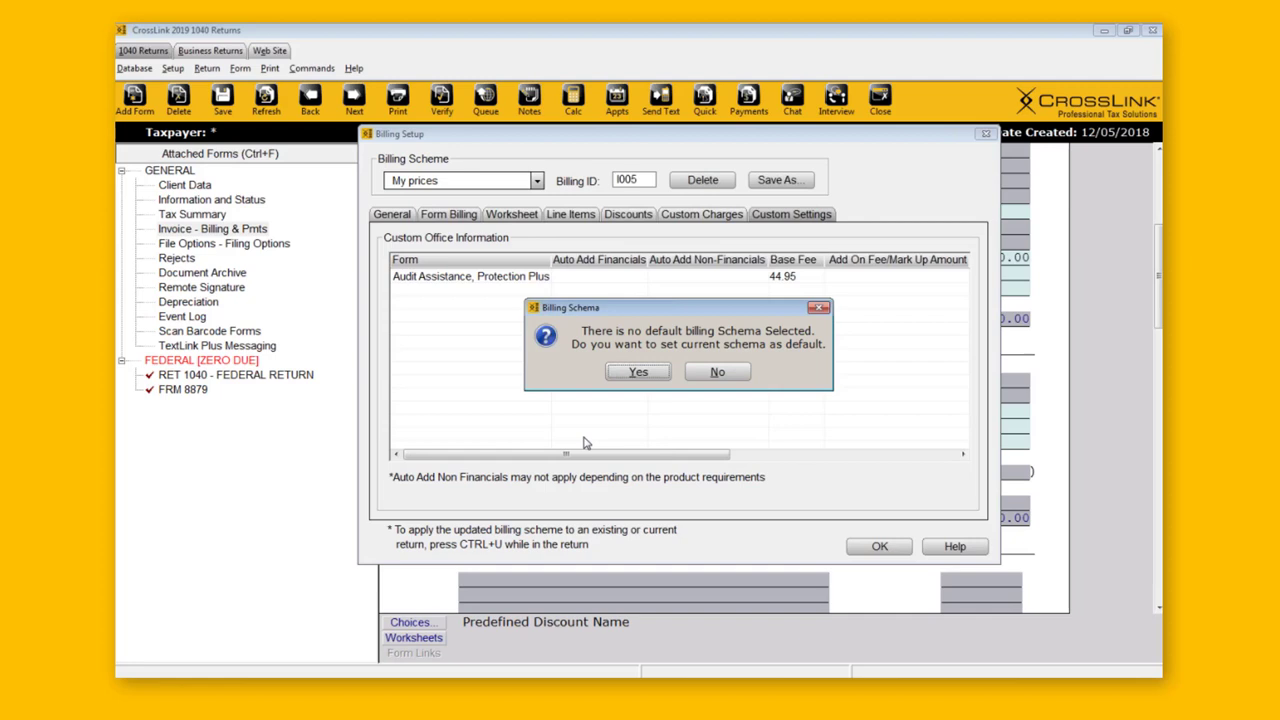
click(637, 372)
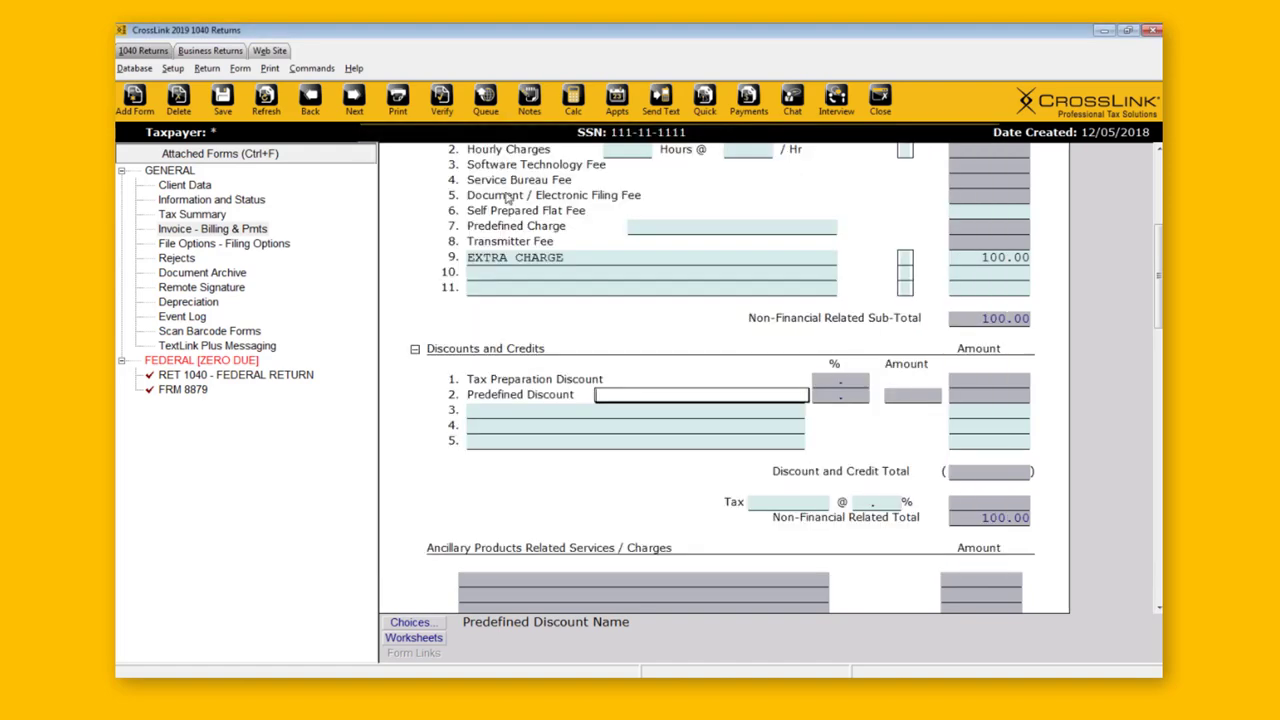
Set the per-item form billing prices in the My prices scheme to 100 for RET 1040 and 50 for FRM W-2, and accept them
scroll(337, 463, up, 4)
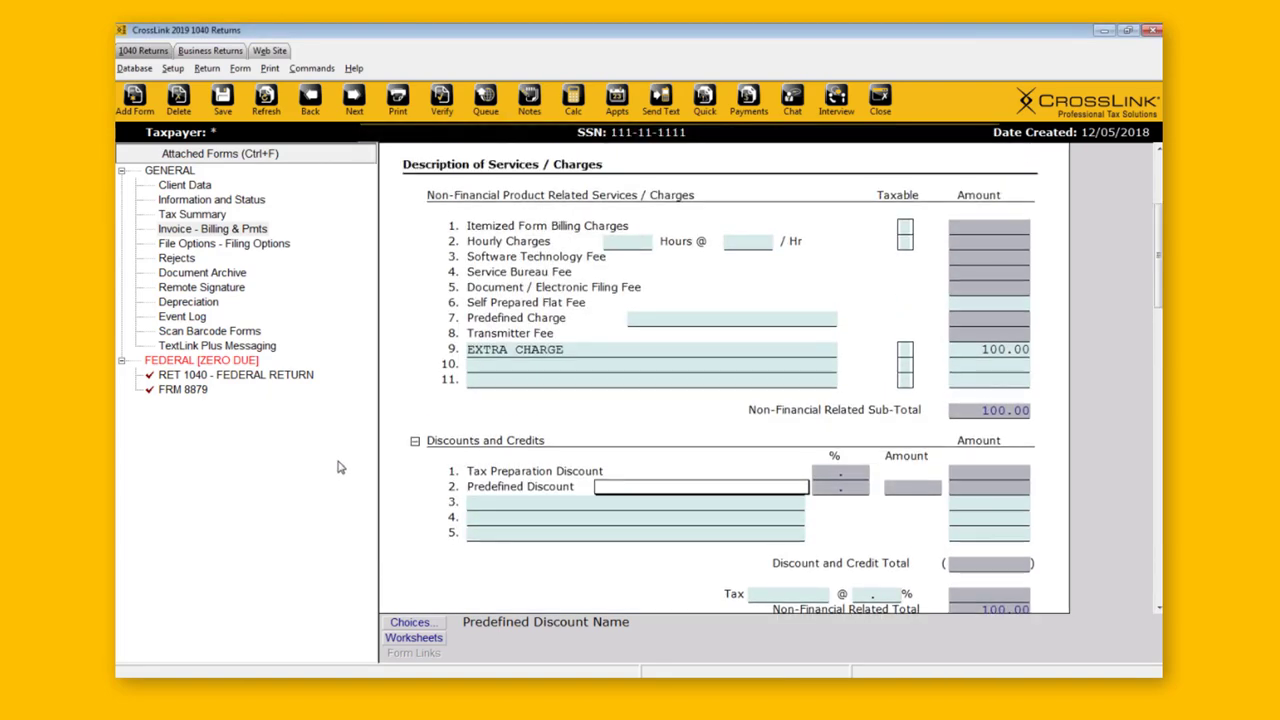
scroll(335, 464, up, 1)
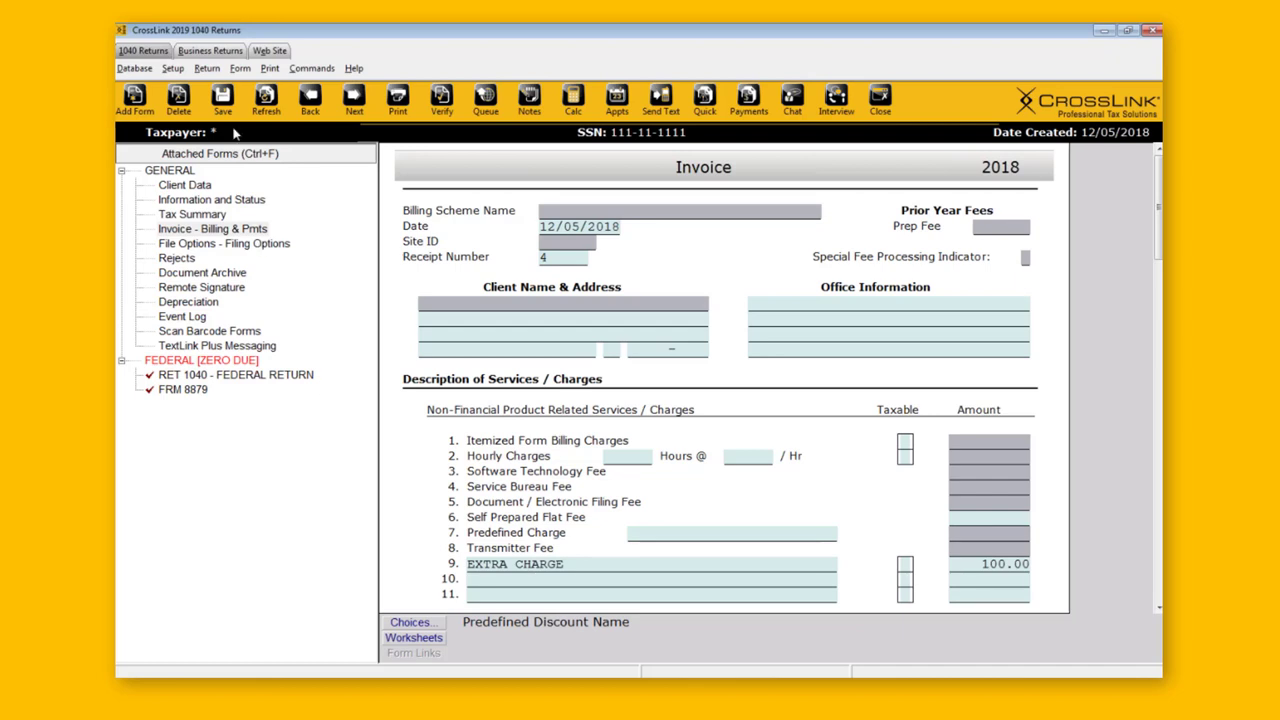
click(173, 68)
click(181, 120)
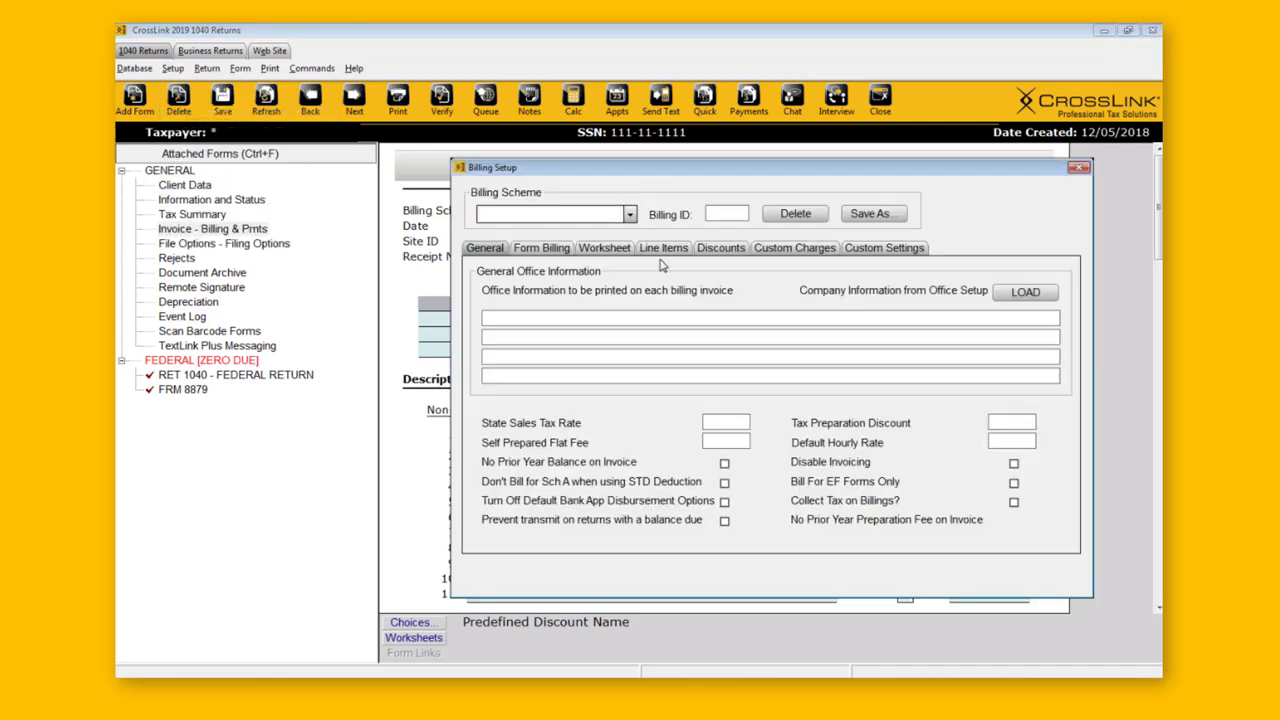
click(541, 247)
click(995, 328)
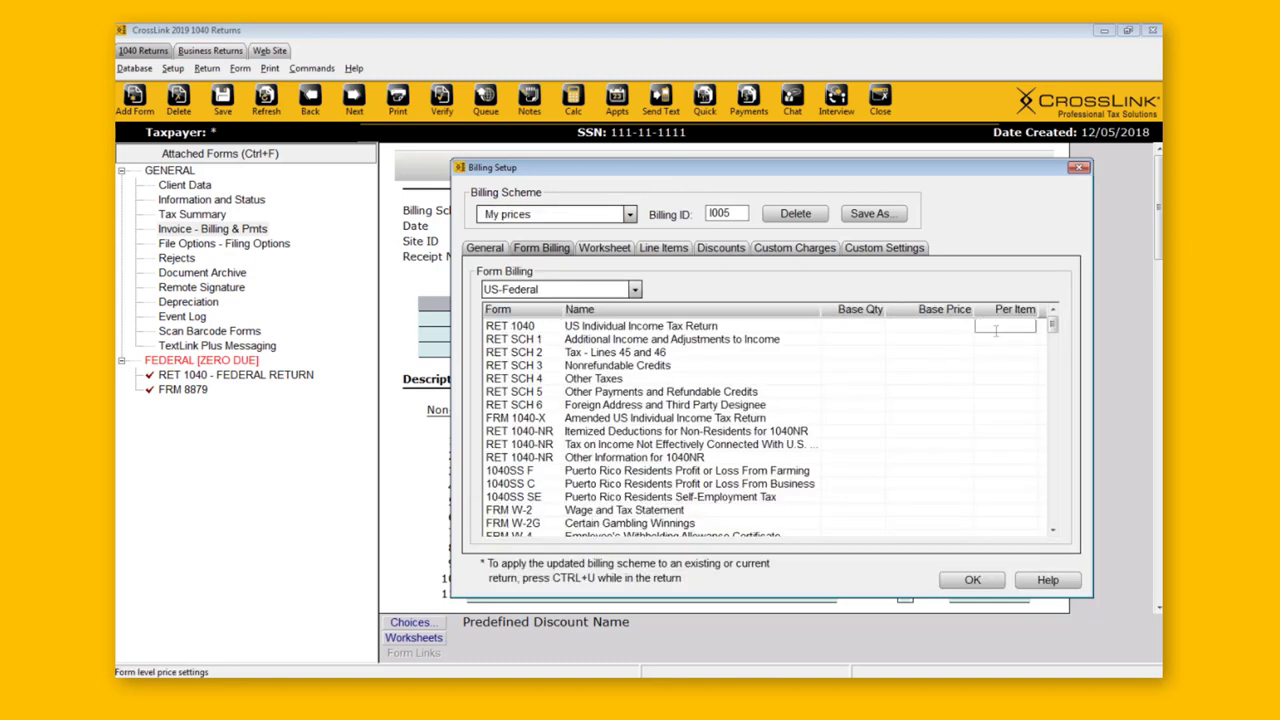
text(100)
click(1008, 497)
click(1012, 509)
text(50)
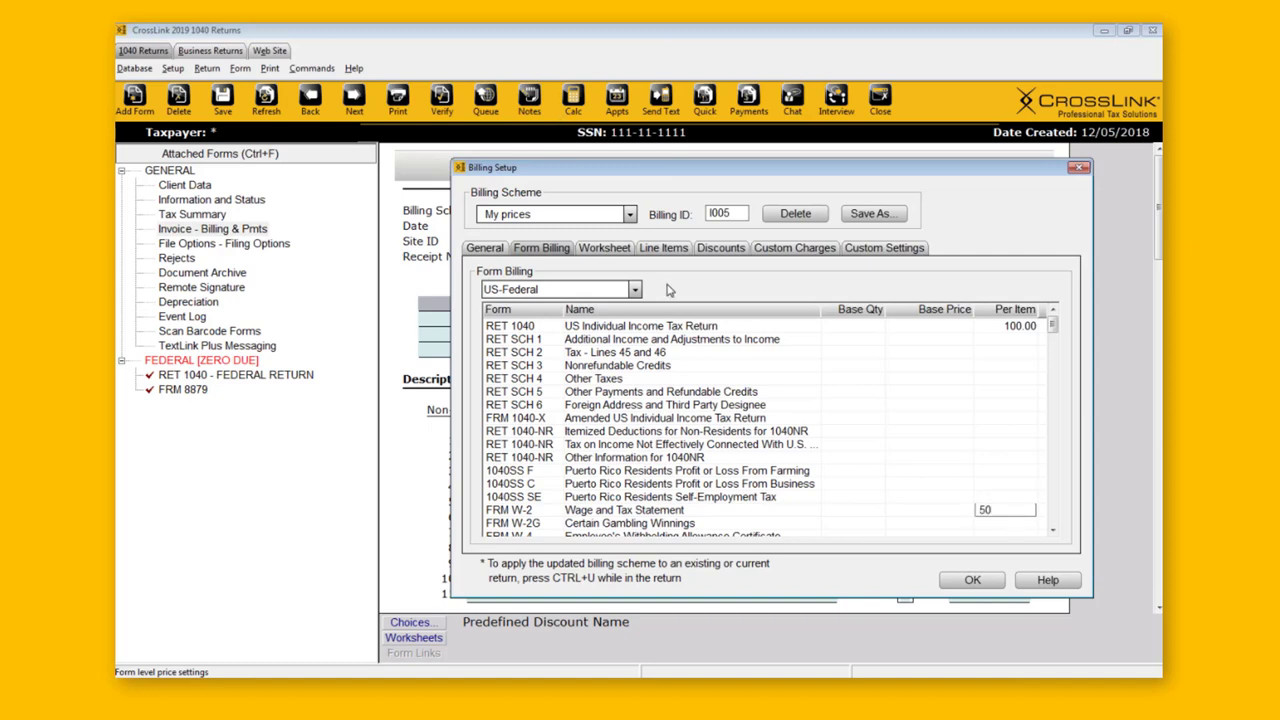
click(972, 586)
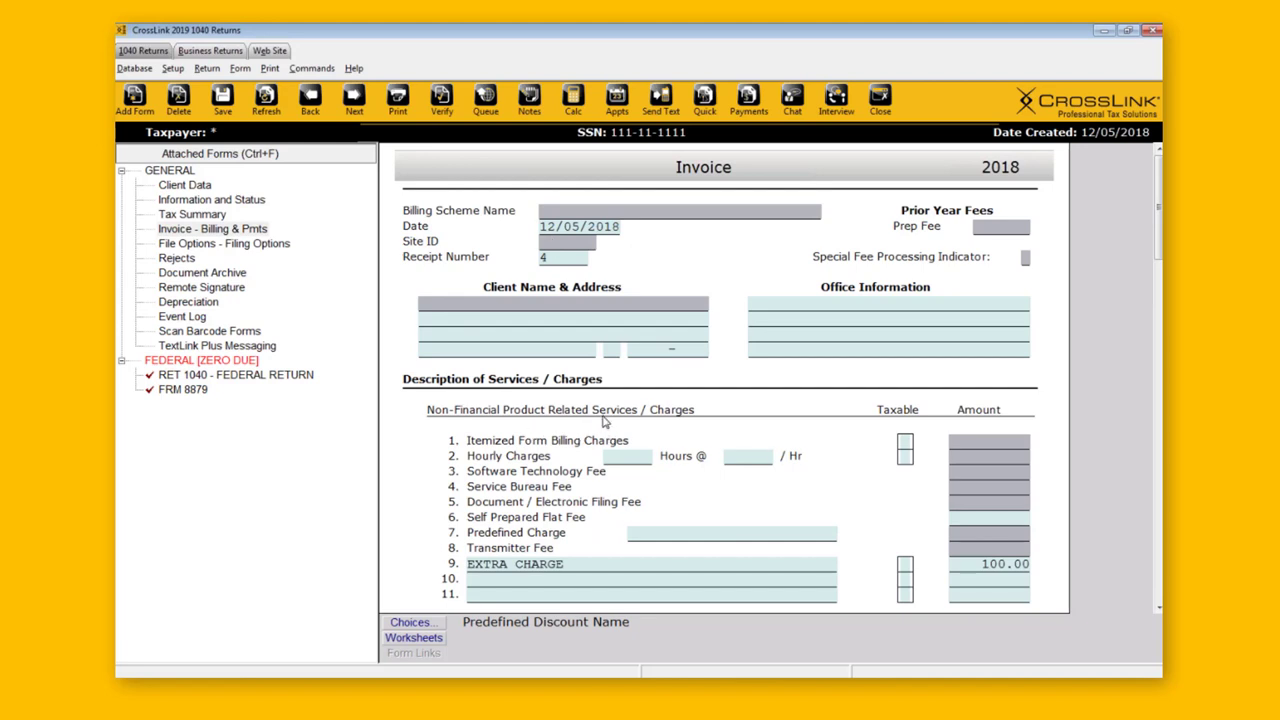
Add a FRM W-2 to the federal return and go back to the return's invoice
click(145, 104)
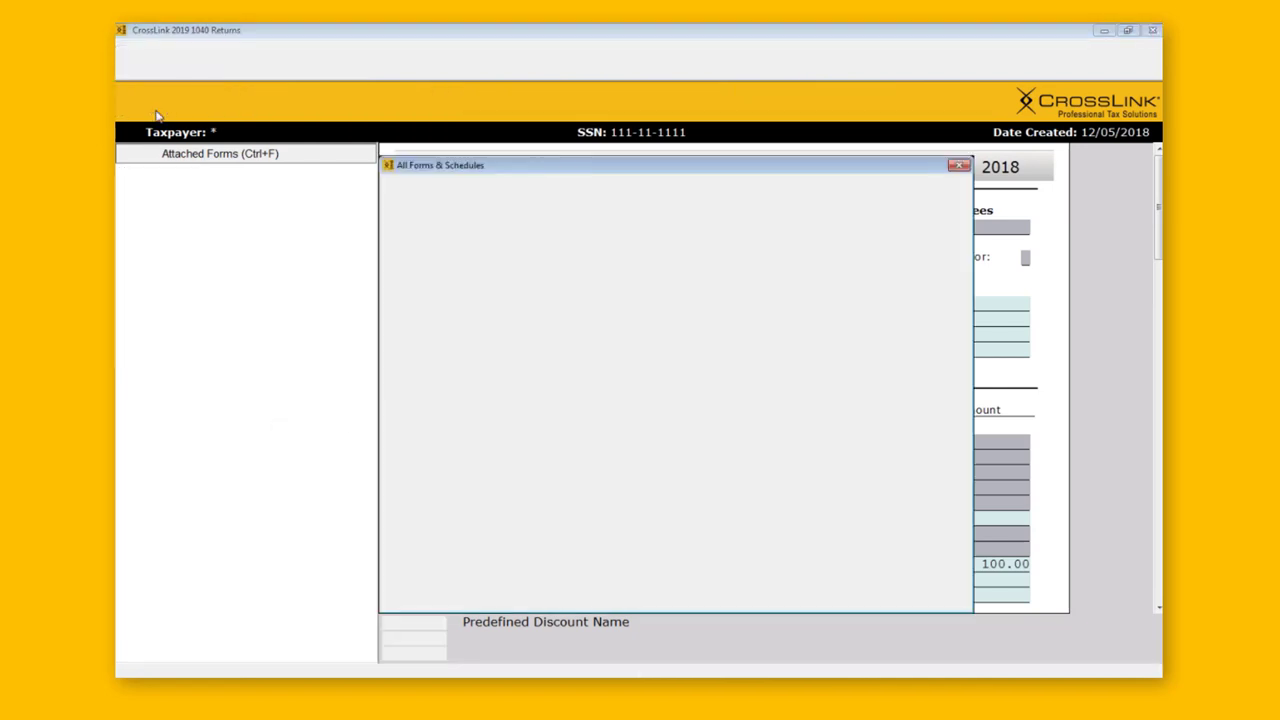
double_click(516, 425)
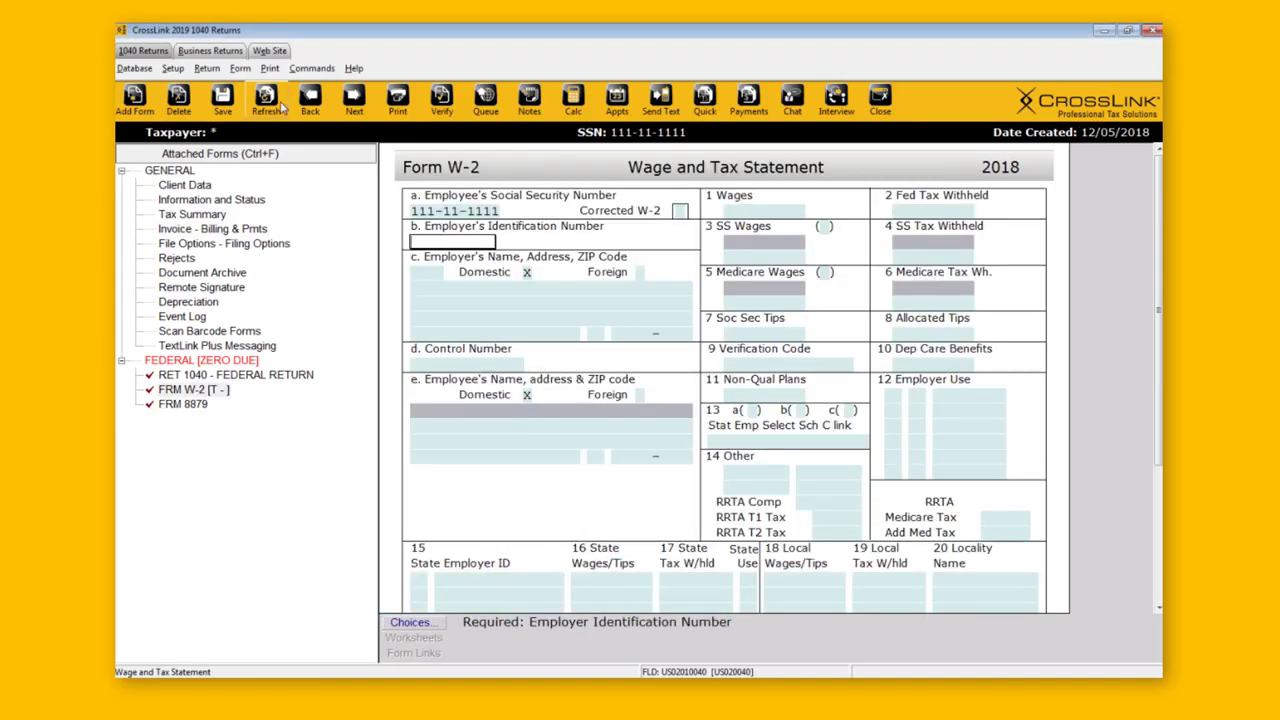
click(205, 228)
Examine the invoice's charges, discounts, payment lines, Invoice Summary and Itemized Form Billing Summary
scroll(763, 393, down, 5)
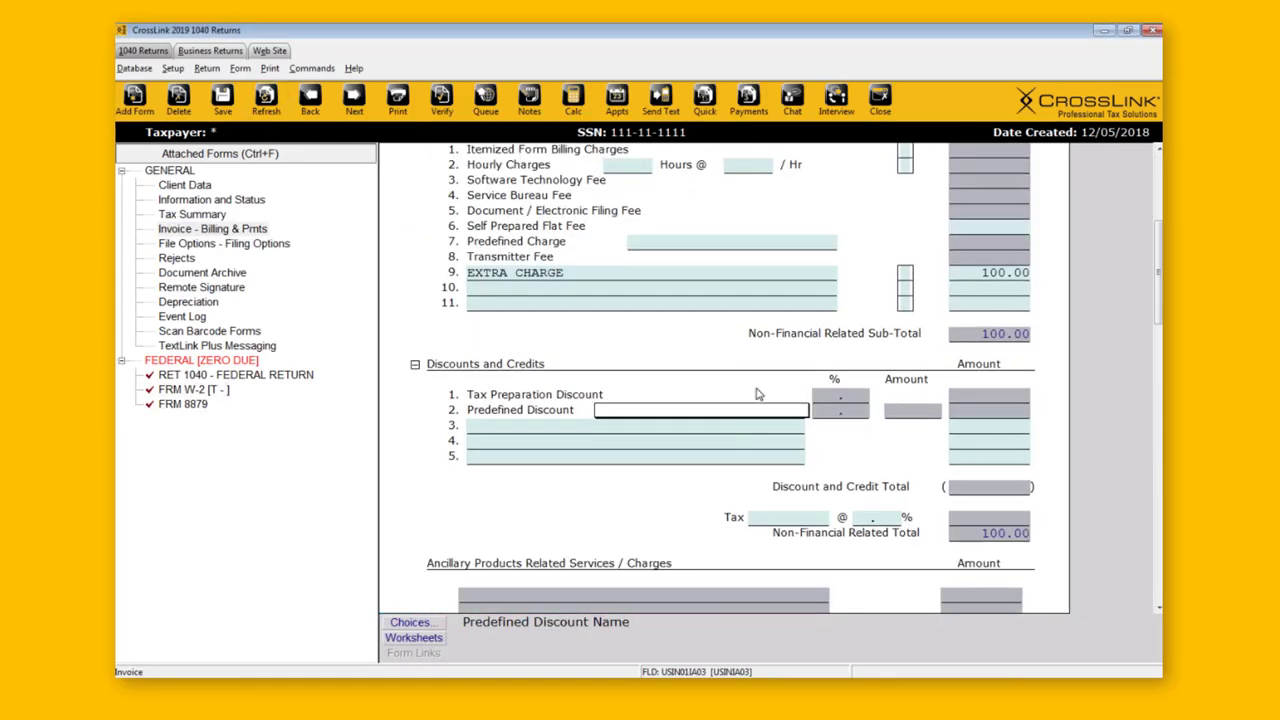
scroll(763, 393, down, 7)
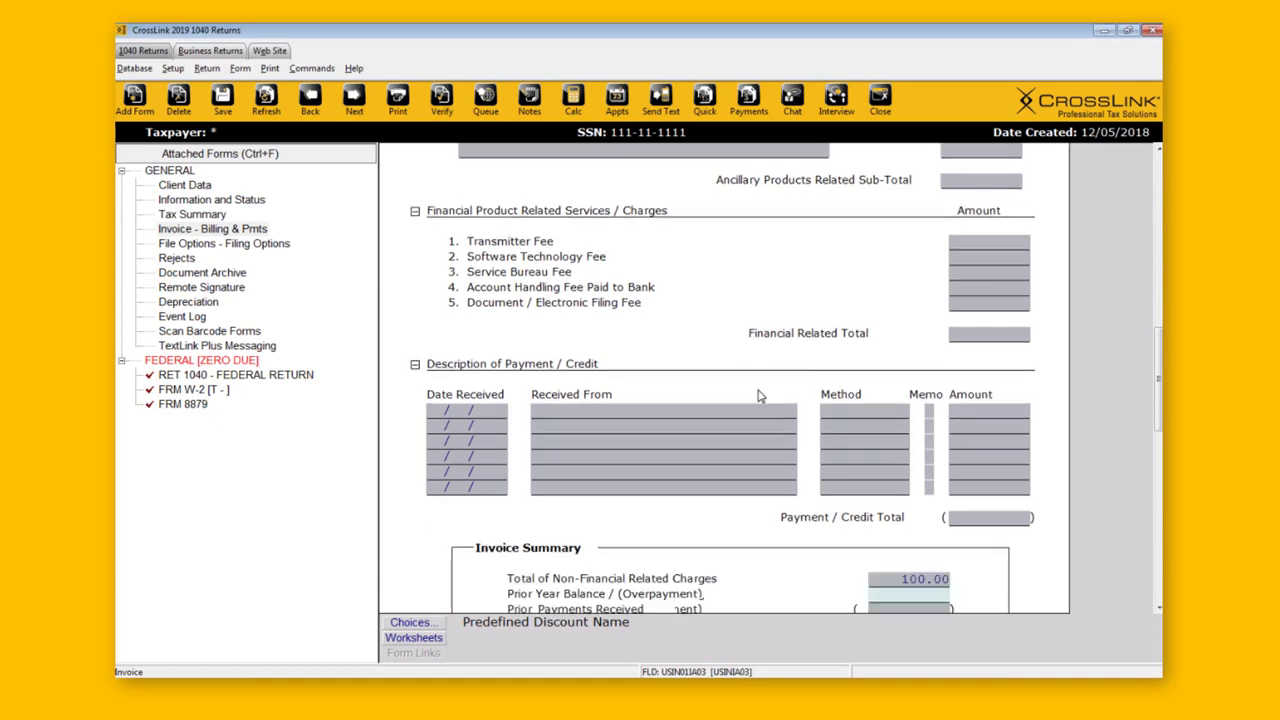
click(647, 411)
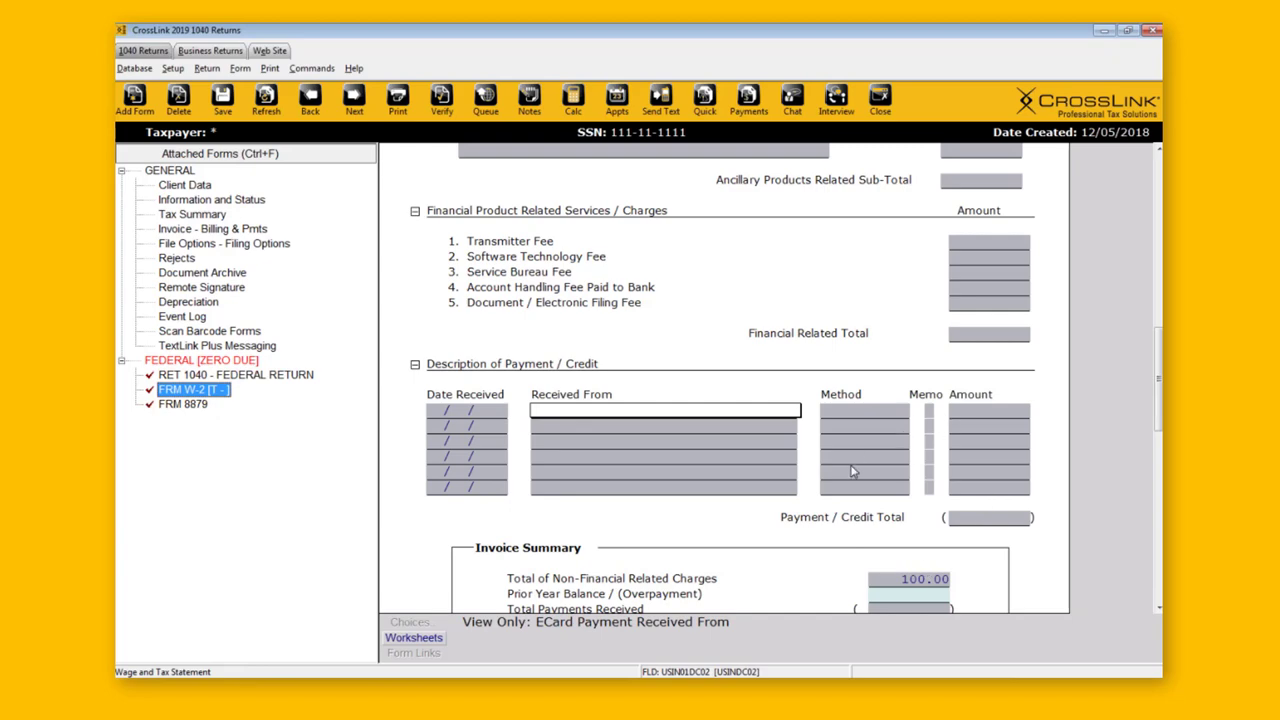
click(200, 233)
scroll(490, 400, down, 5)
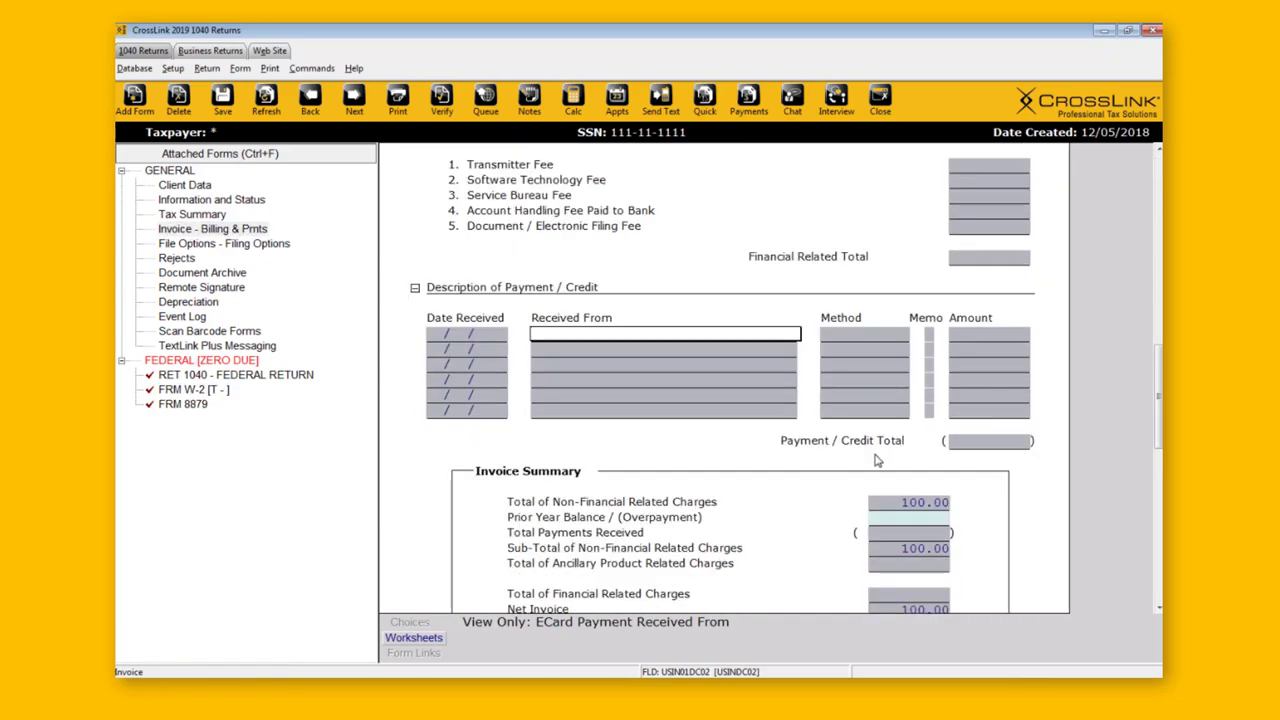
scroll(877, 460, down, 2)
scroll(870, 465, down, 1)
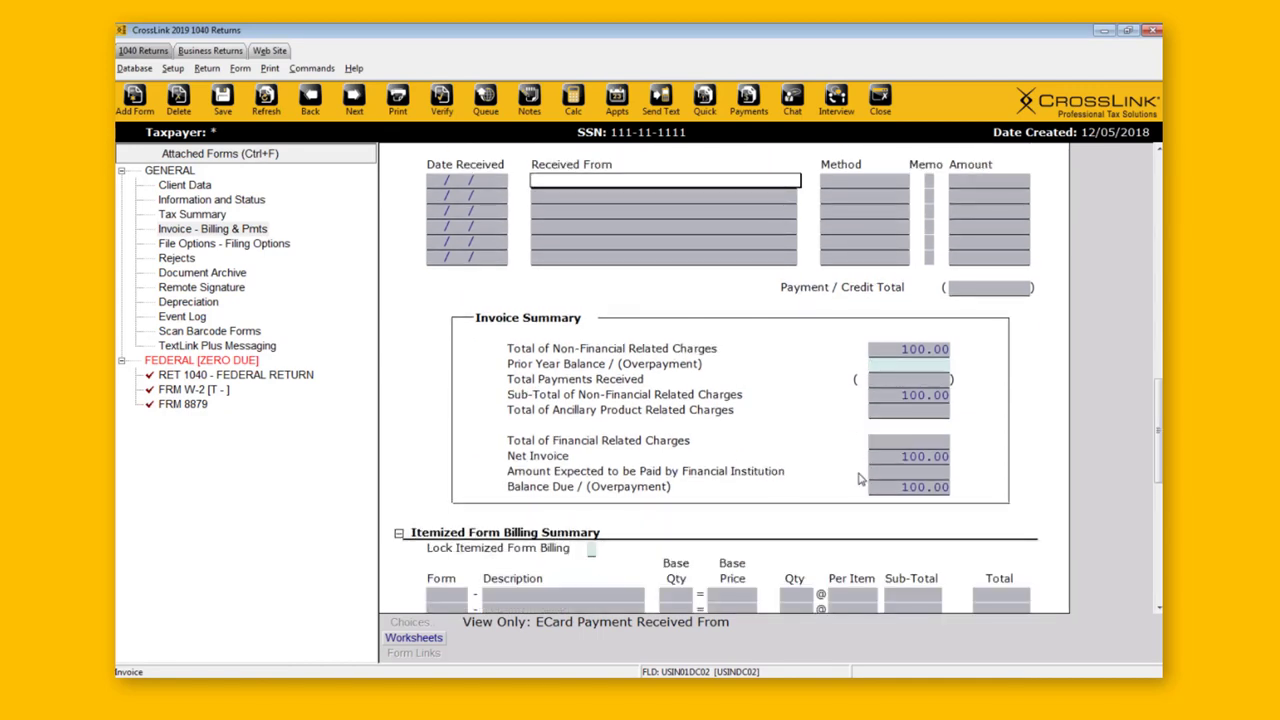
scroll(862, 480, down, 2)
scroll(625, 516, down, 2)
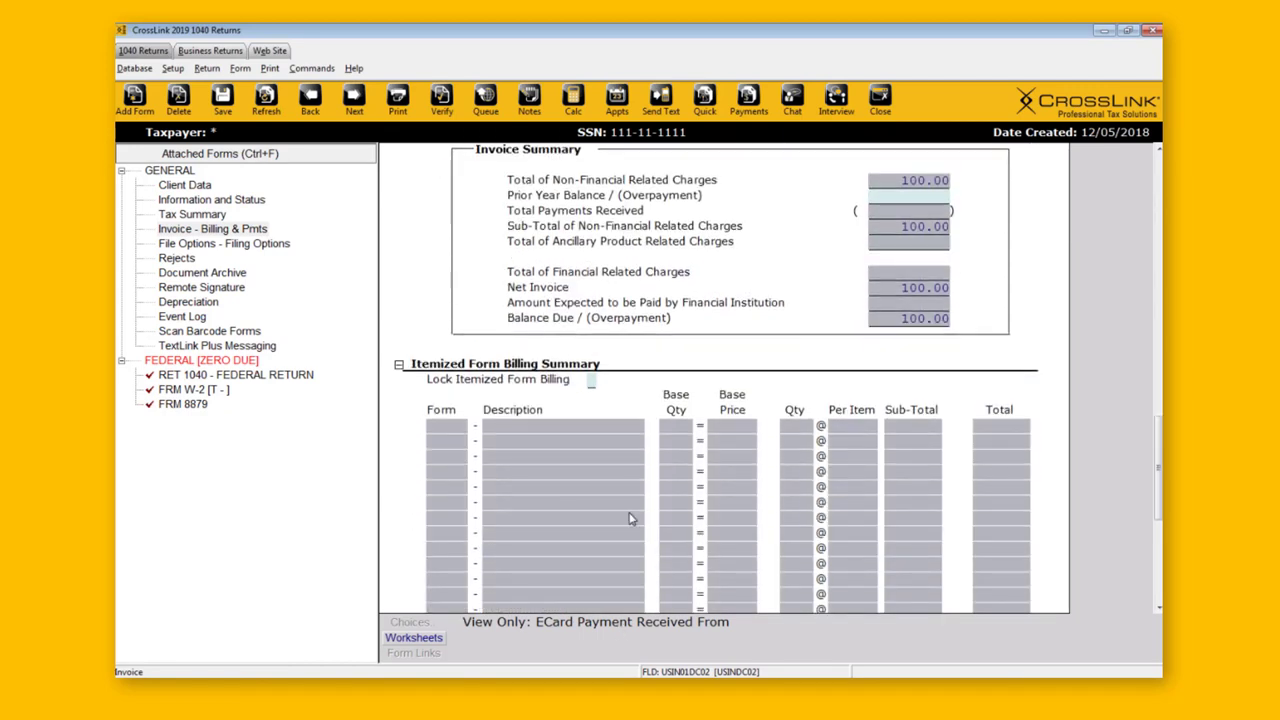
scroll(628, 520, up, 15)
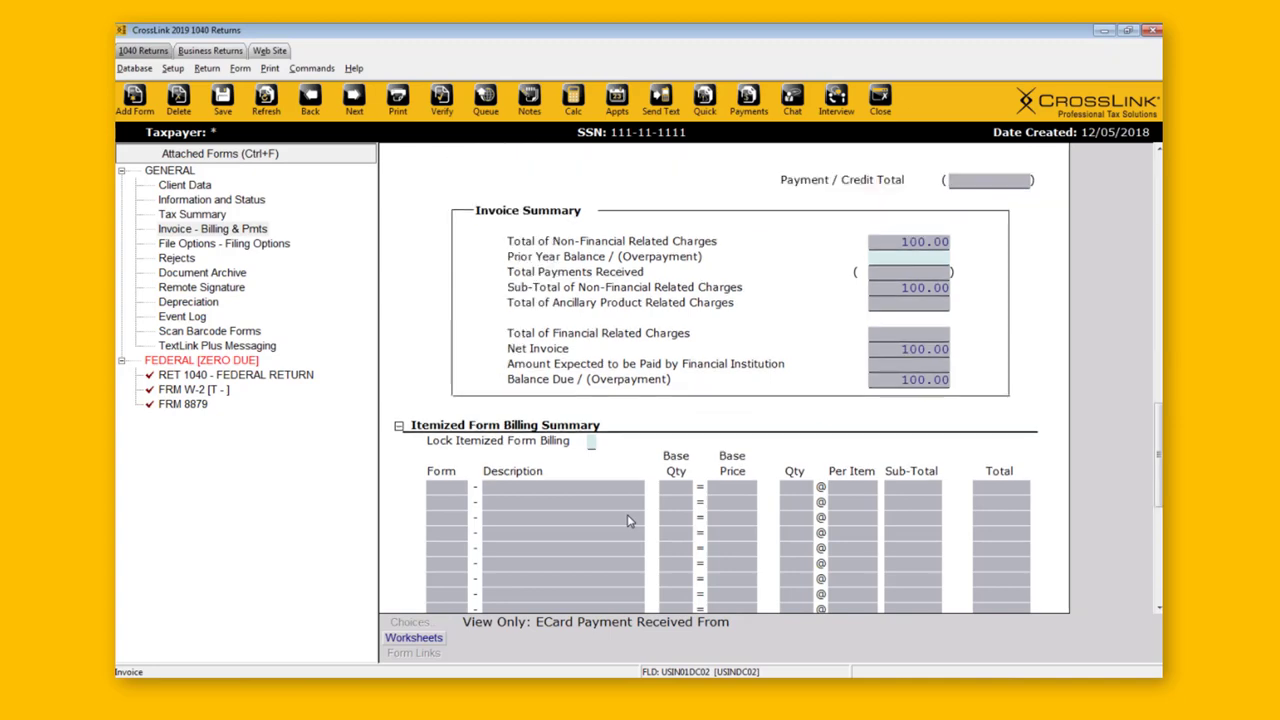
scroll(605, 542, up, 12)
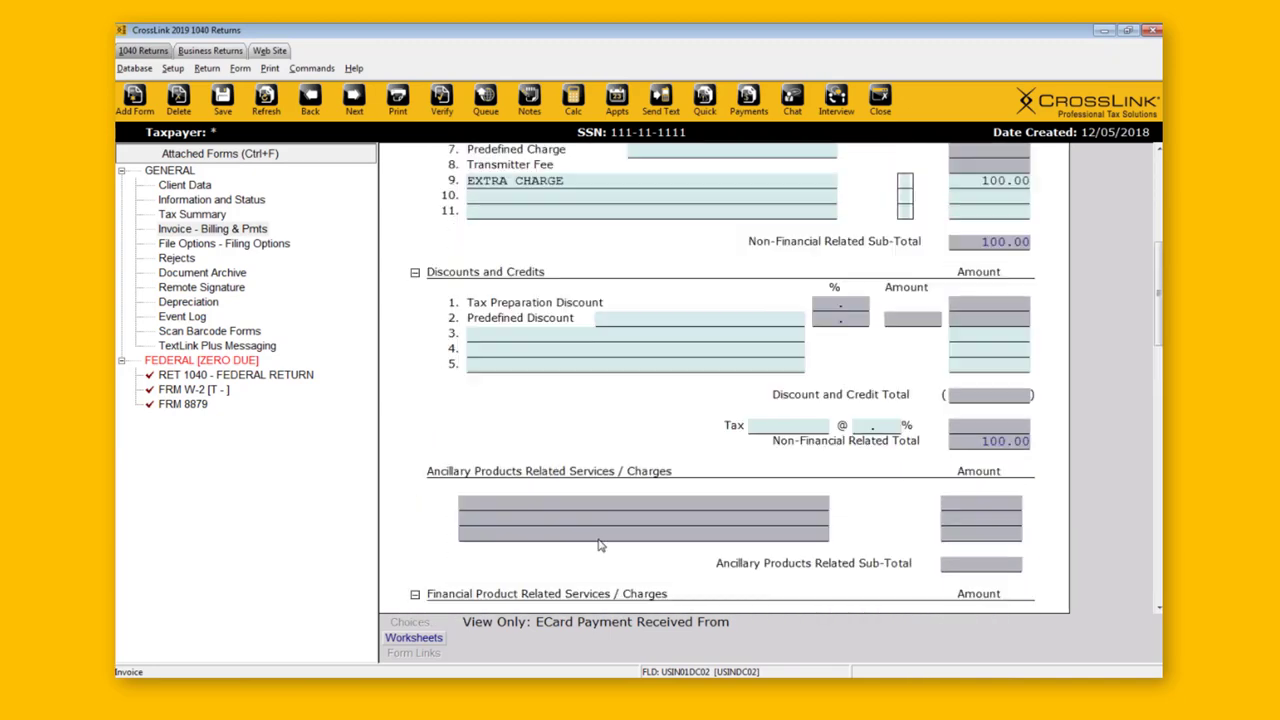
scroll(600, 545, up, 2)
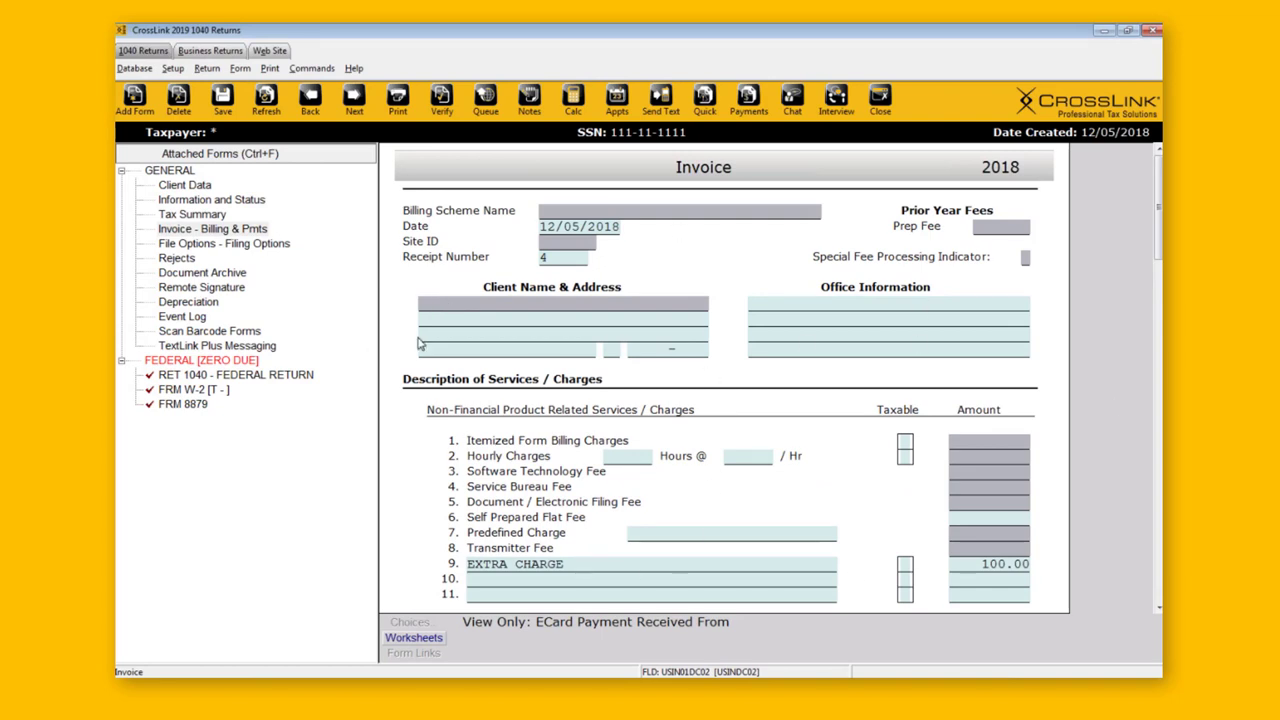
click(173, 68)
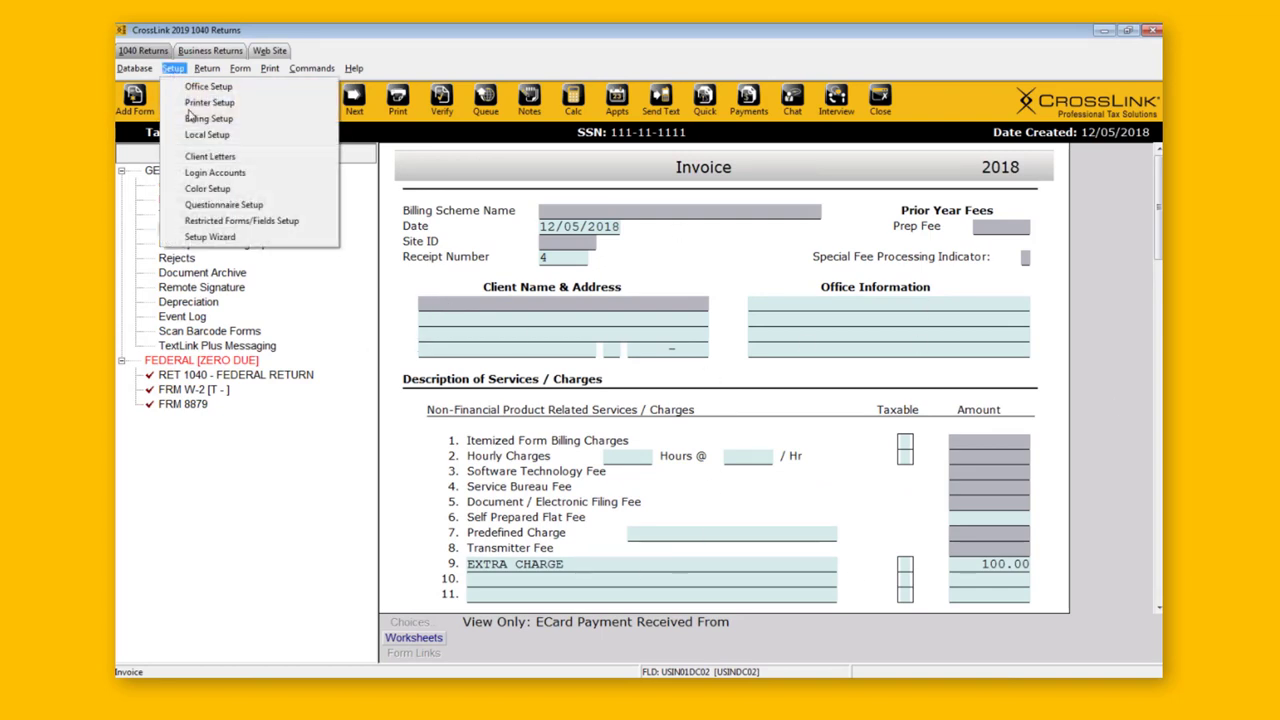
click(680, 400)
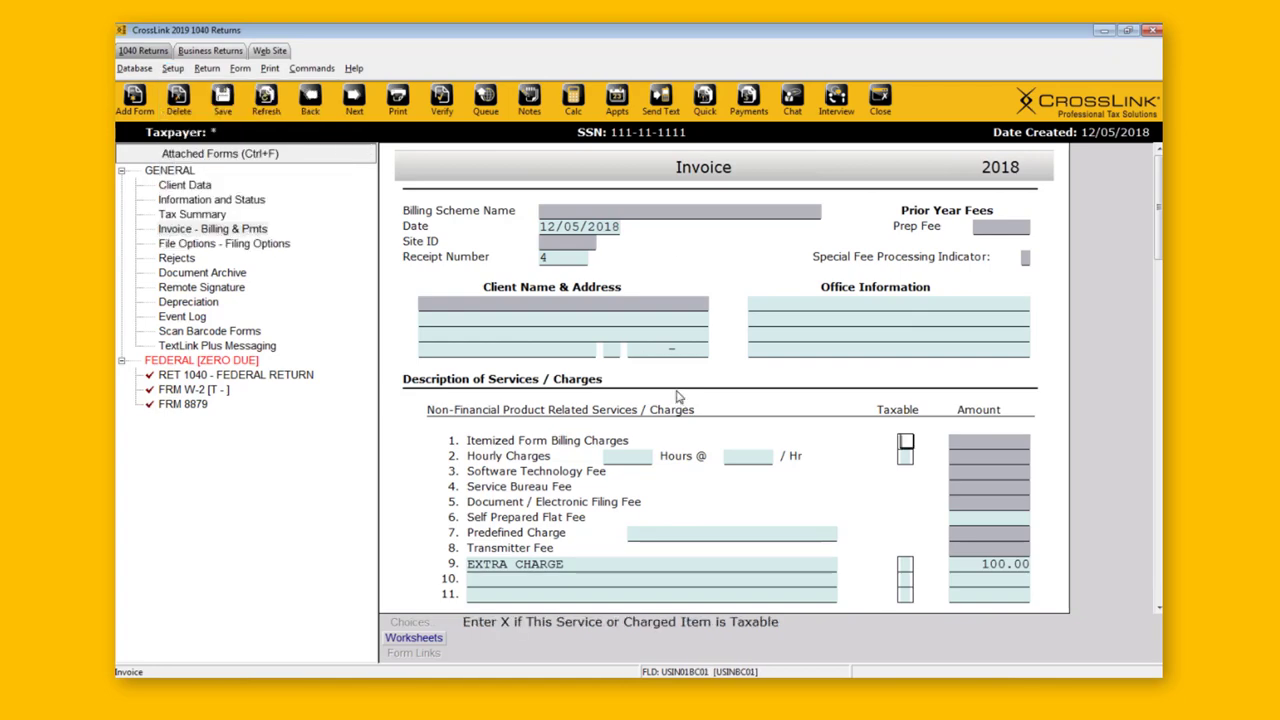
scroll(697, 487, down, 10)
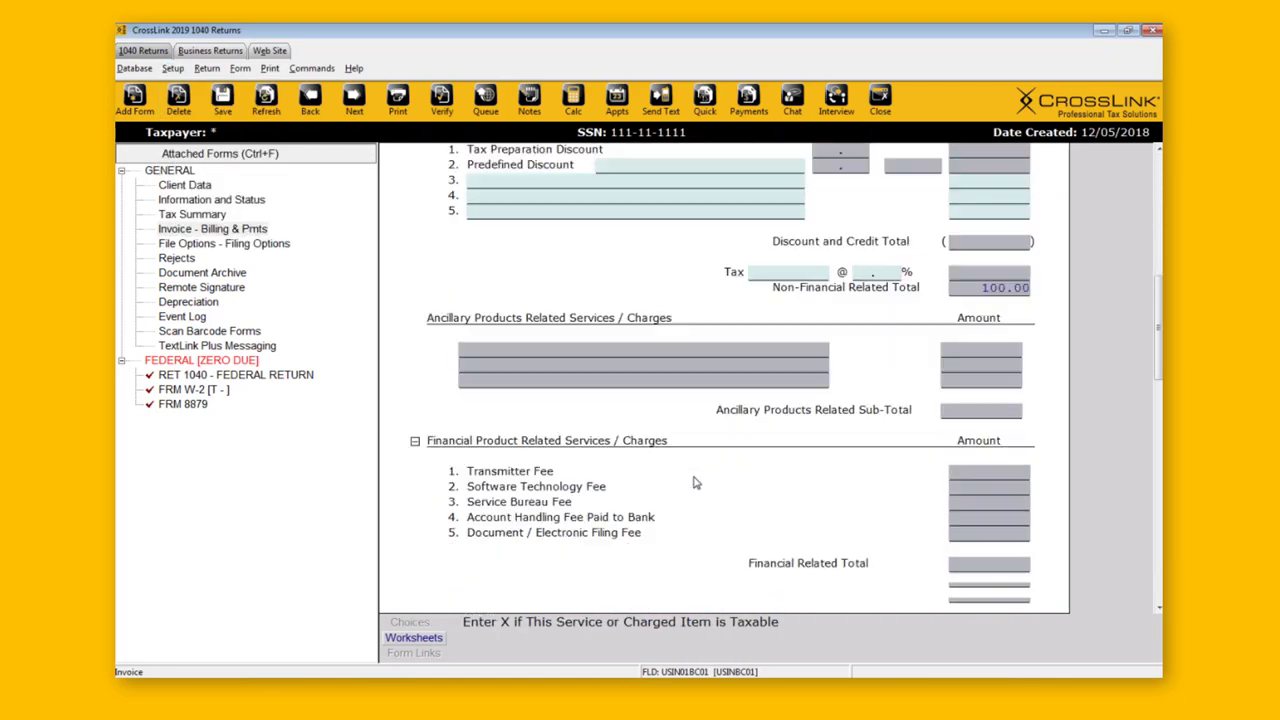
scroll(703, 481, down, 6)
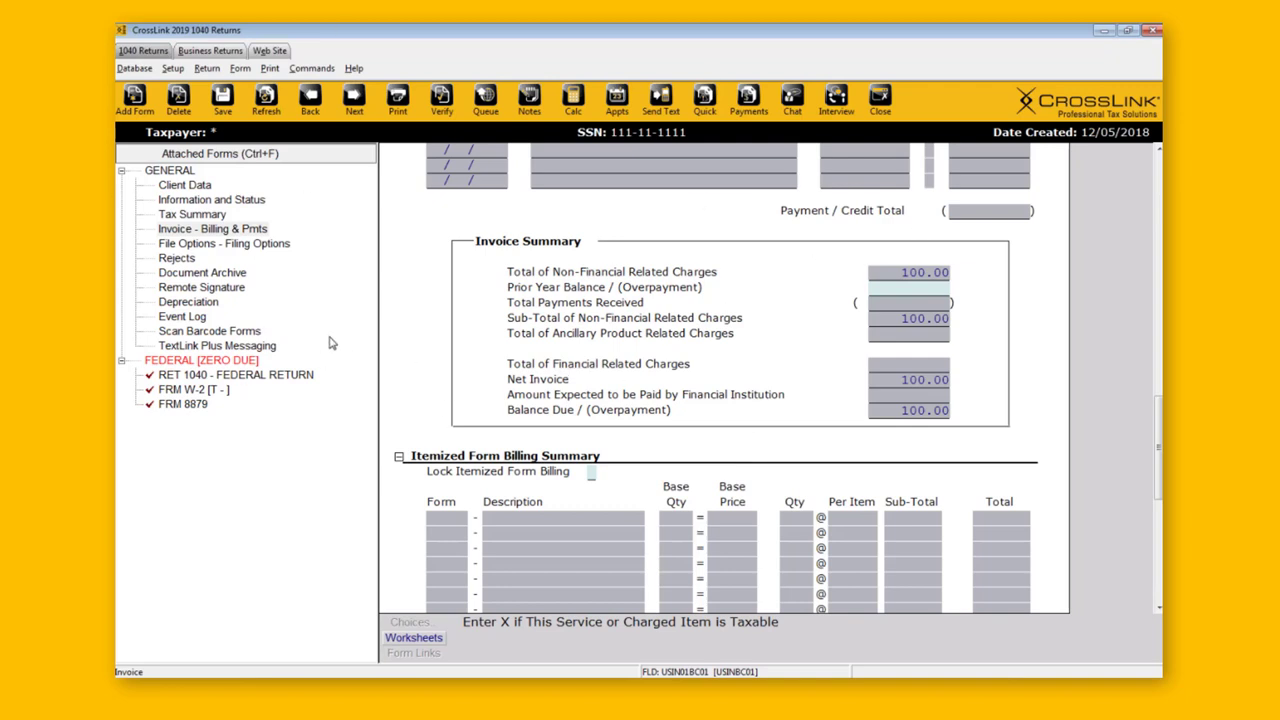
scroll(700, 390, down, 2)
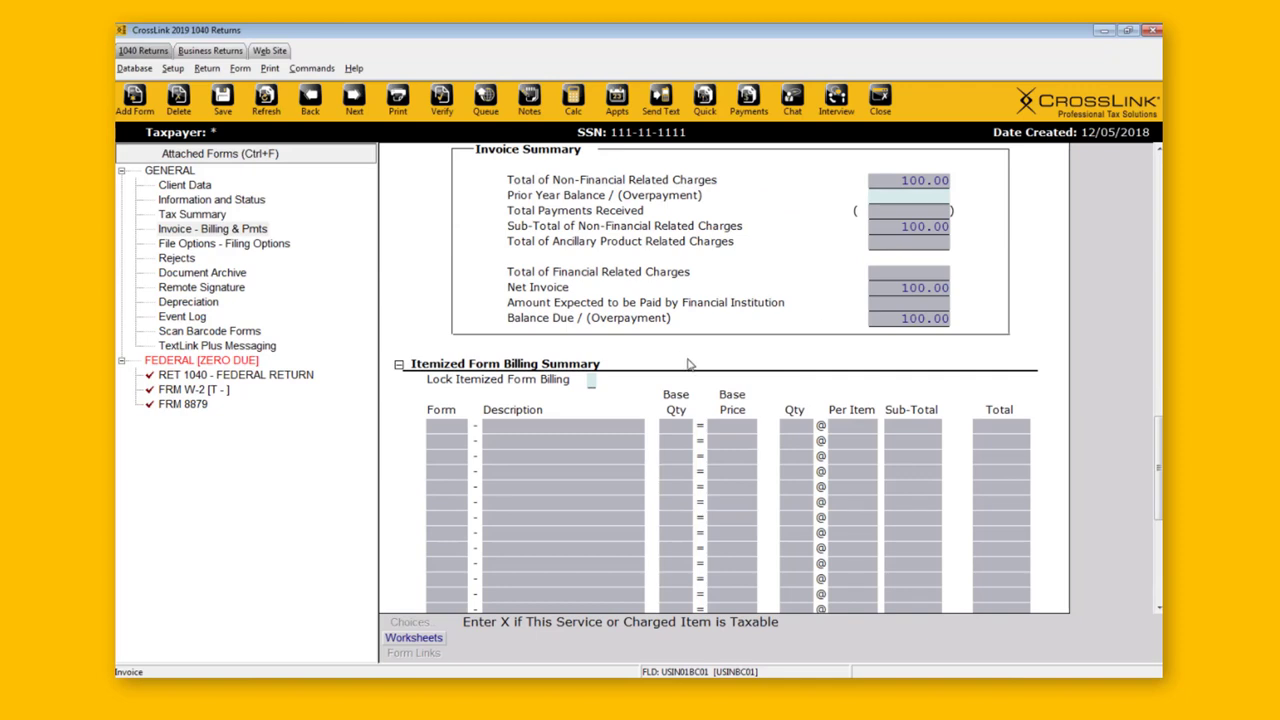
Re-load the billing for the return and review the invoice's charges, summary and itemized form billing
click(207, 68)
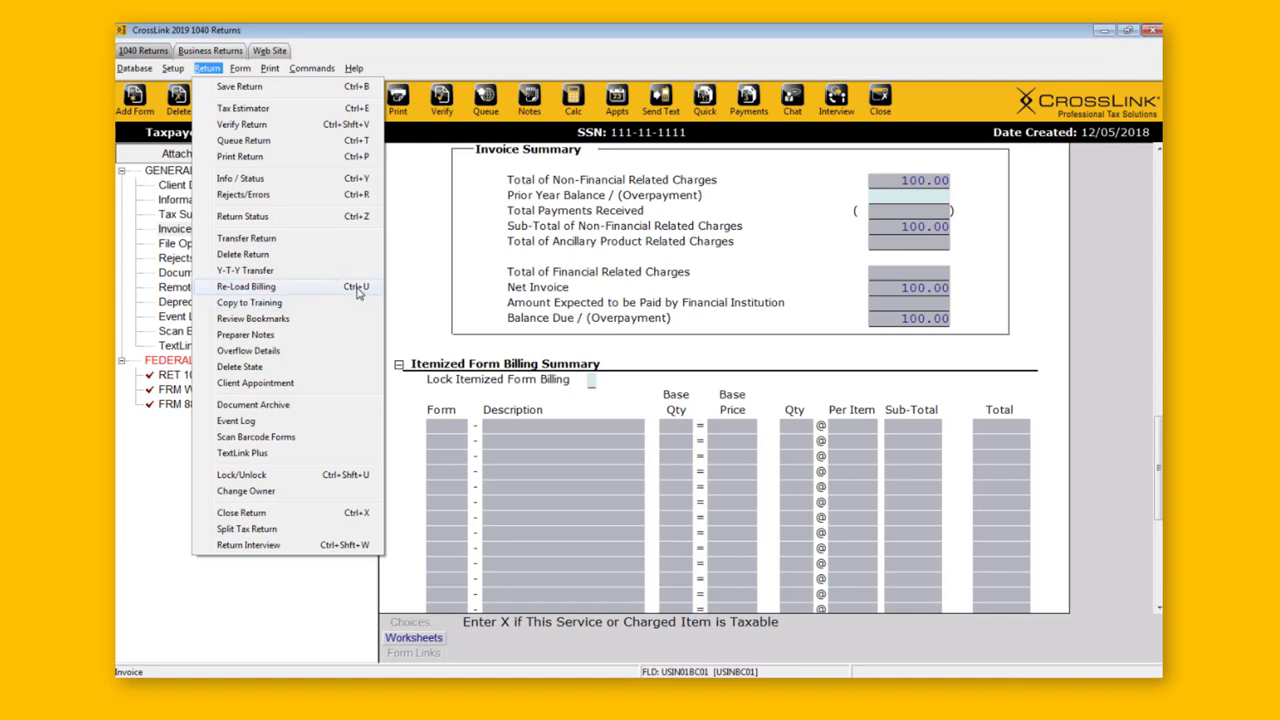
click(276, 289)
scroll(800, 556, down, 3)
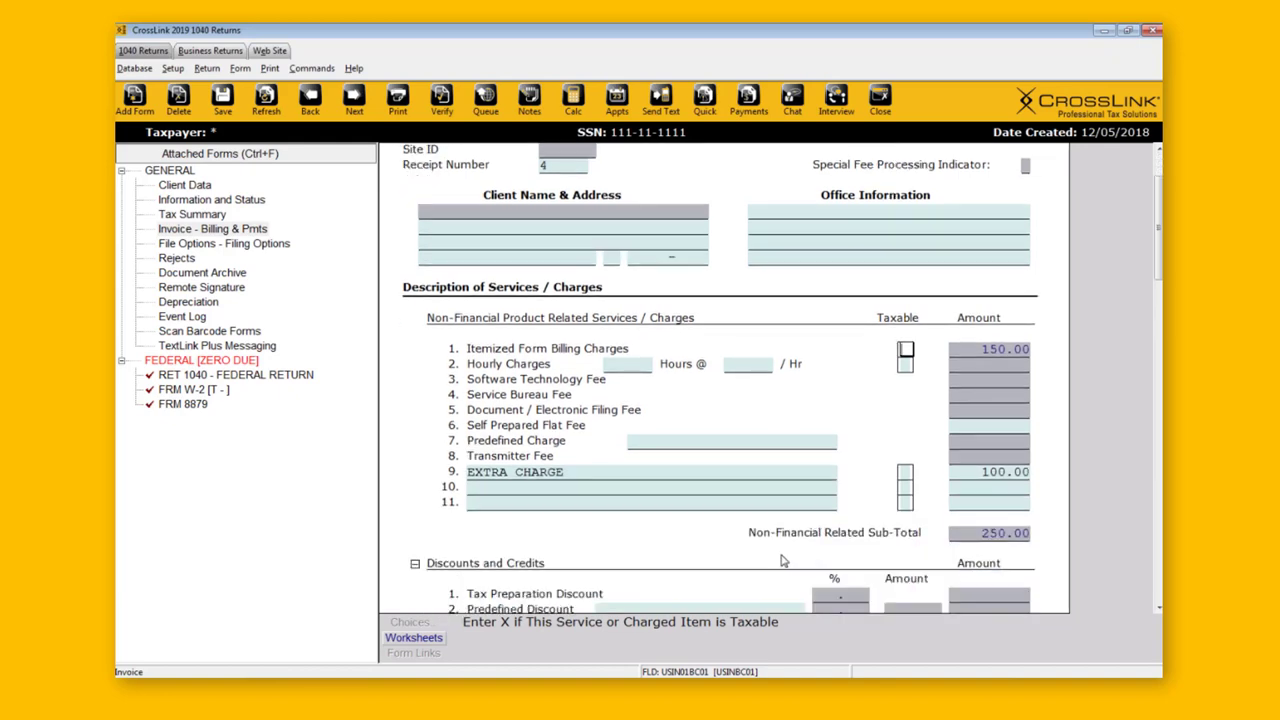
scroll(783, 561, down, 18)
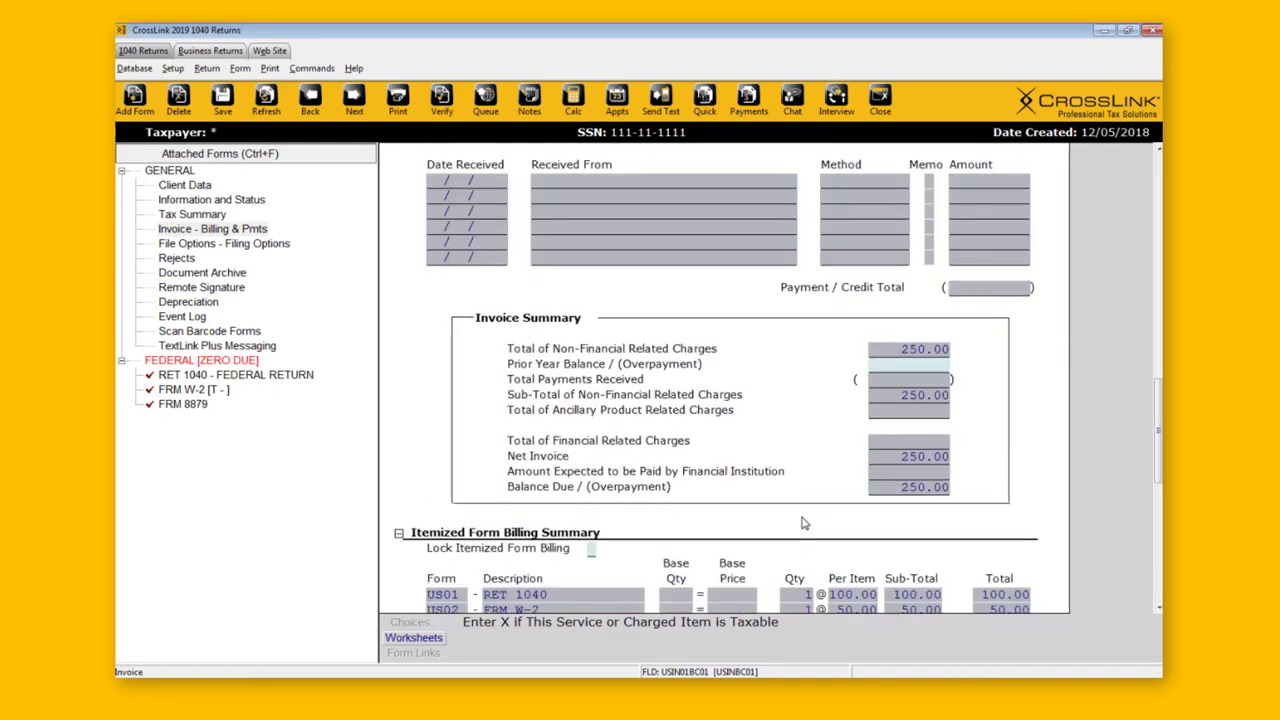
scroll(760, 490, down, 3)
scroll(627, 475, down, 1)
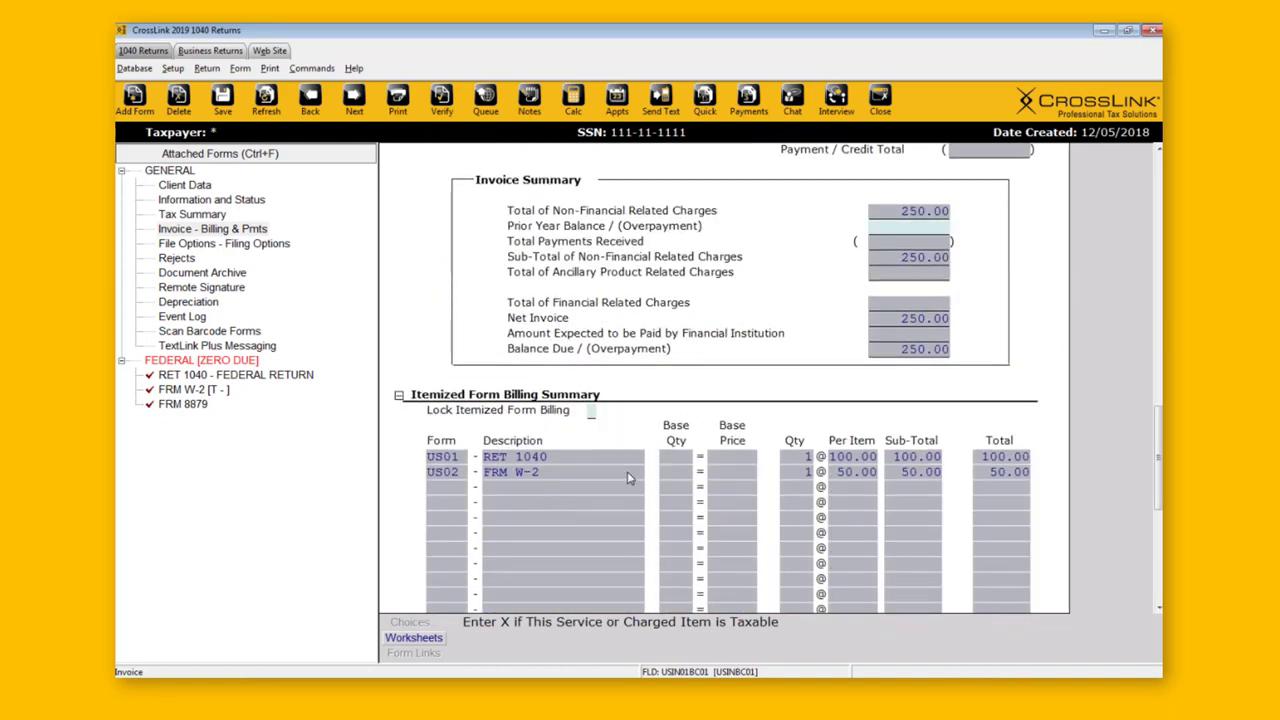
scroll(627, 478, down, 1)
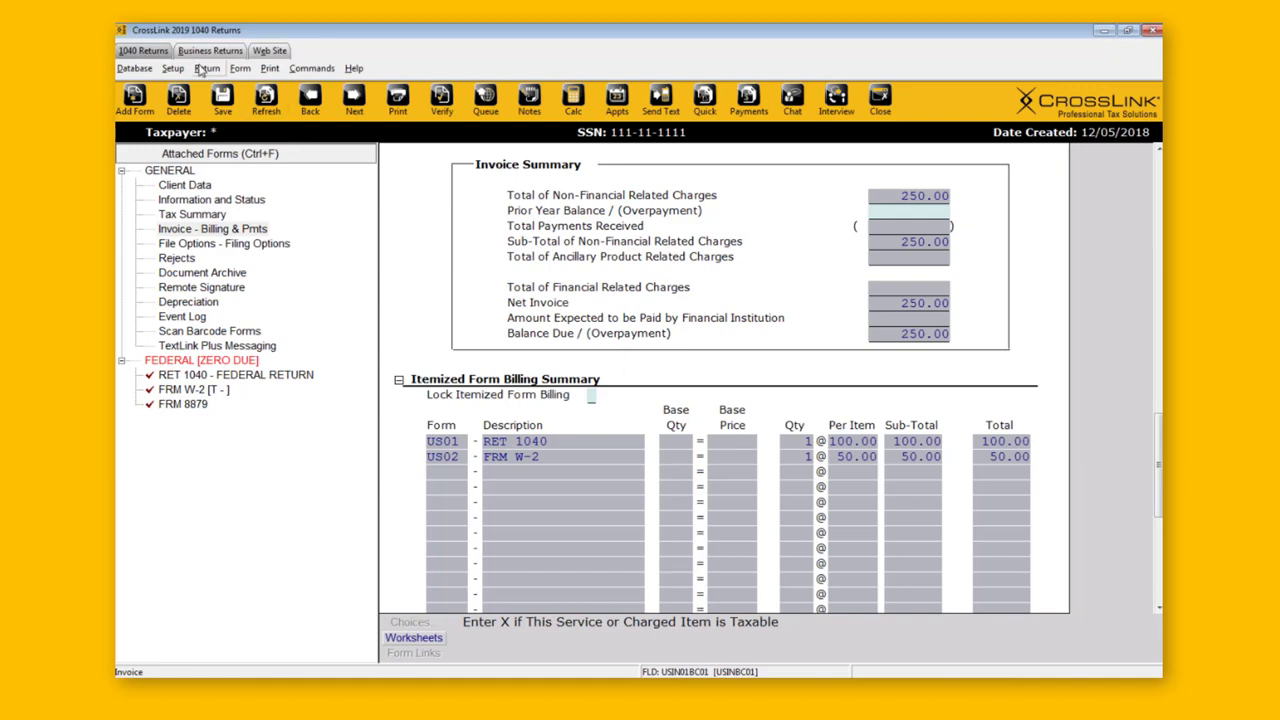
Locate the Re-Load Billing command and read the Billing Setup note on applying an updated scheme to an existing return
click(203, 68)
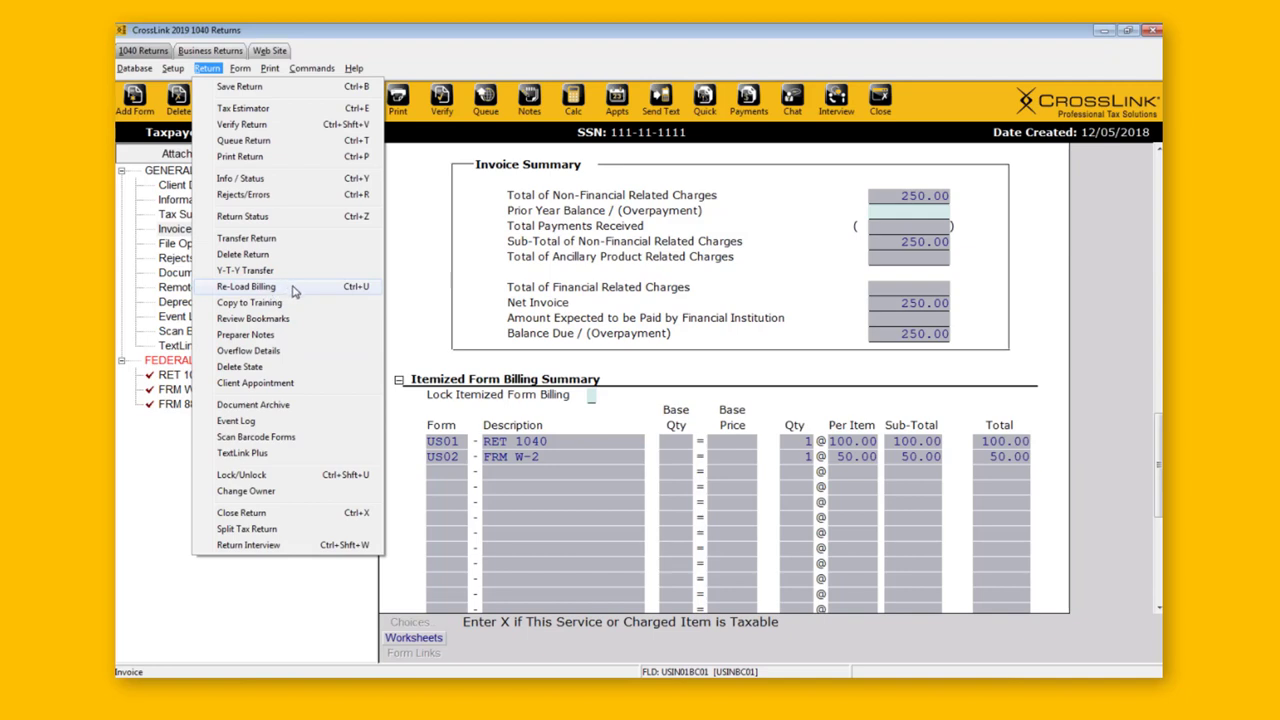
click(432, 298)
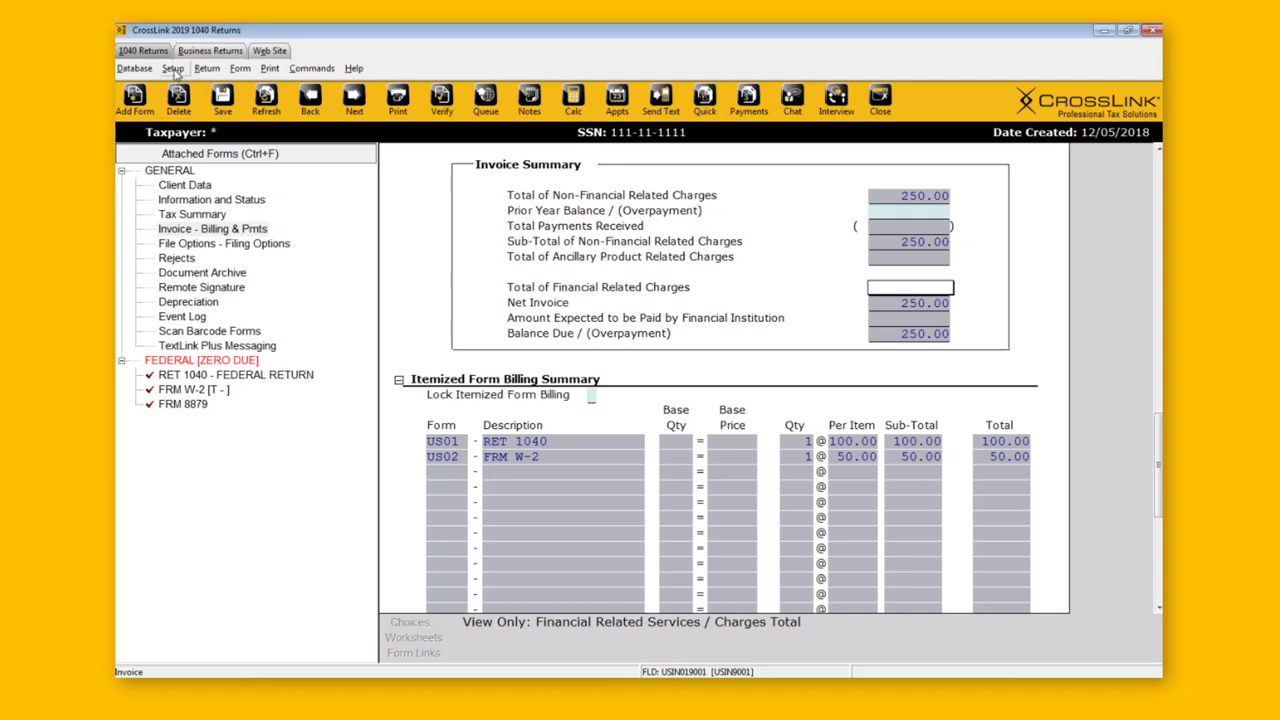
click(173, 68)
click(207, 119)
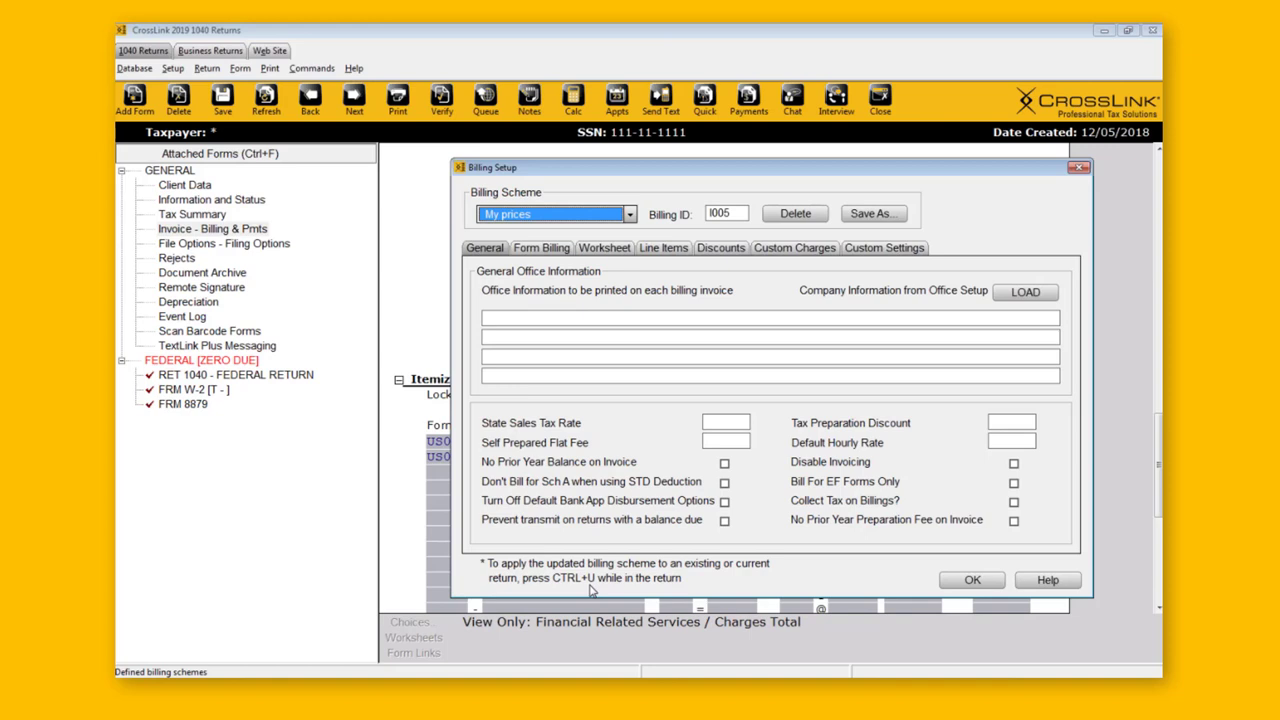
click(1080, 168)
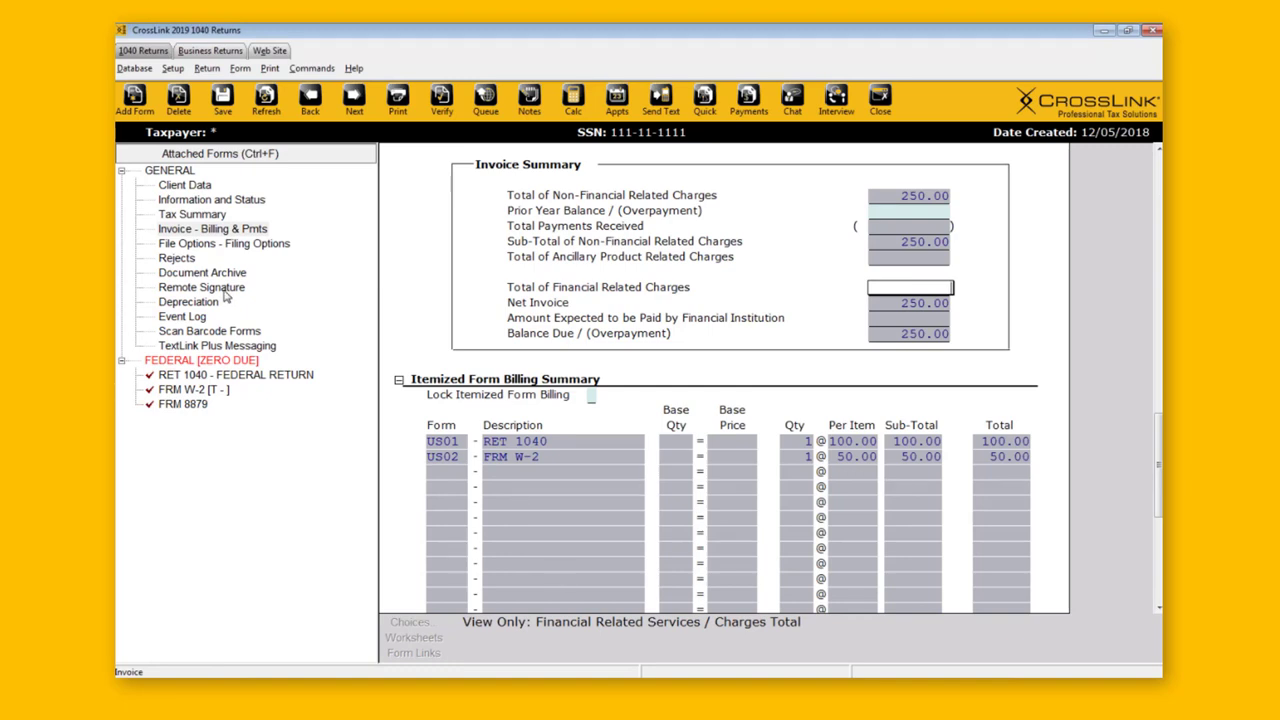
Review the invoice from the billing scheme name through the charges and payment lines to the Invoice Summary
click(219, 231)
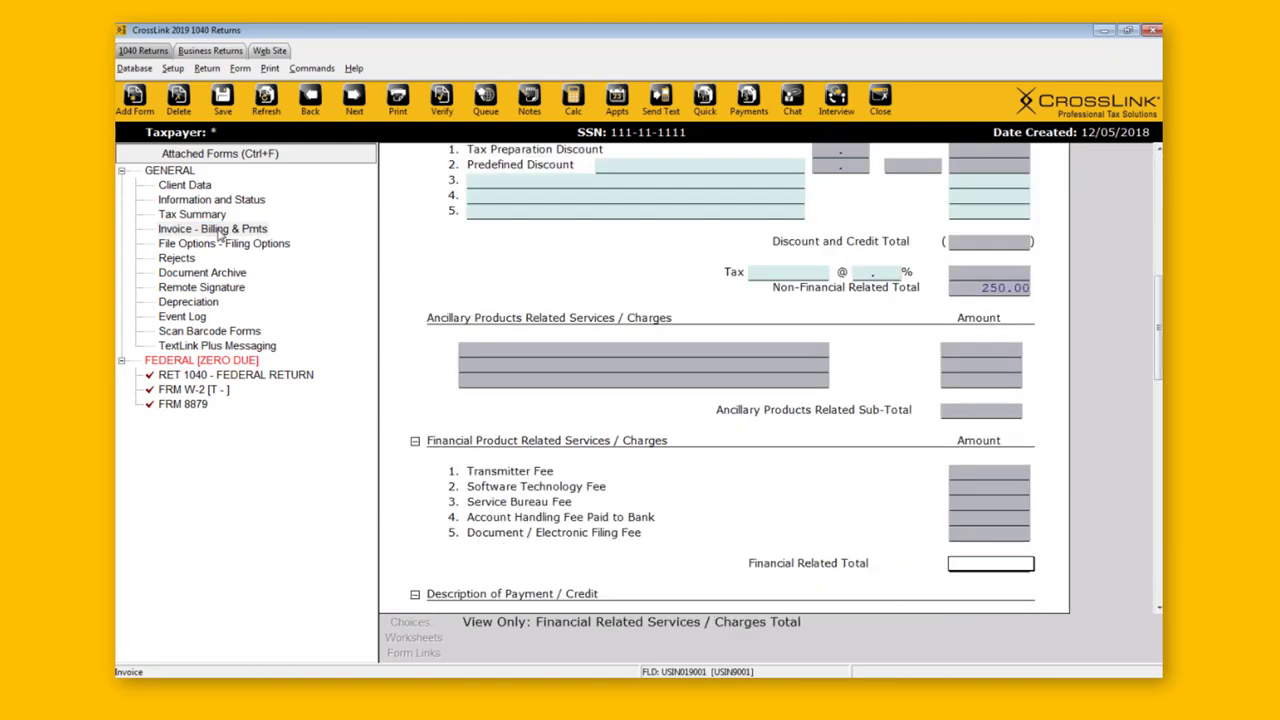
scroll(631, 590, up, 10)
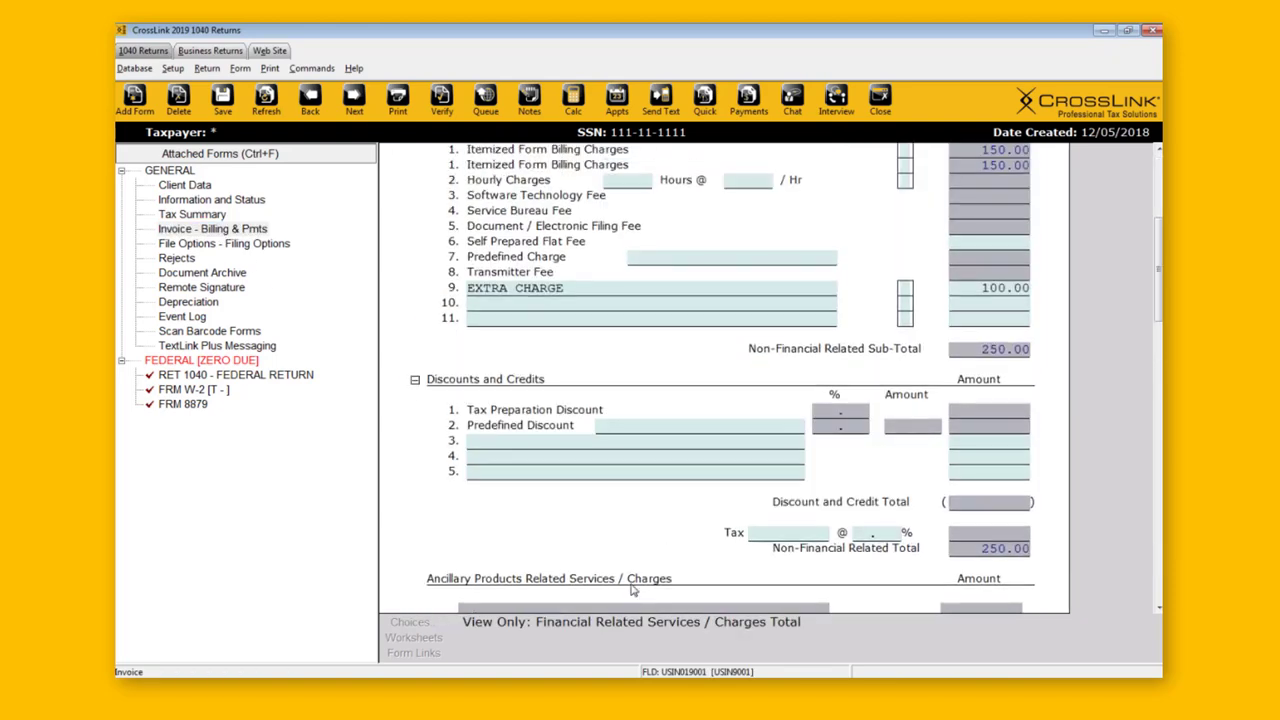
scroll(647, 588, up, 2)
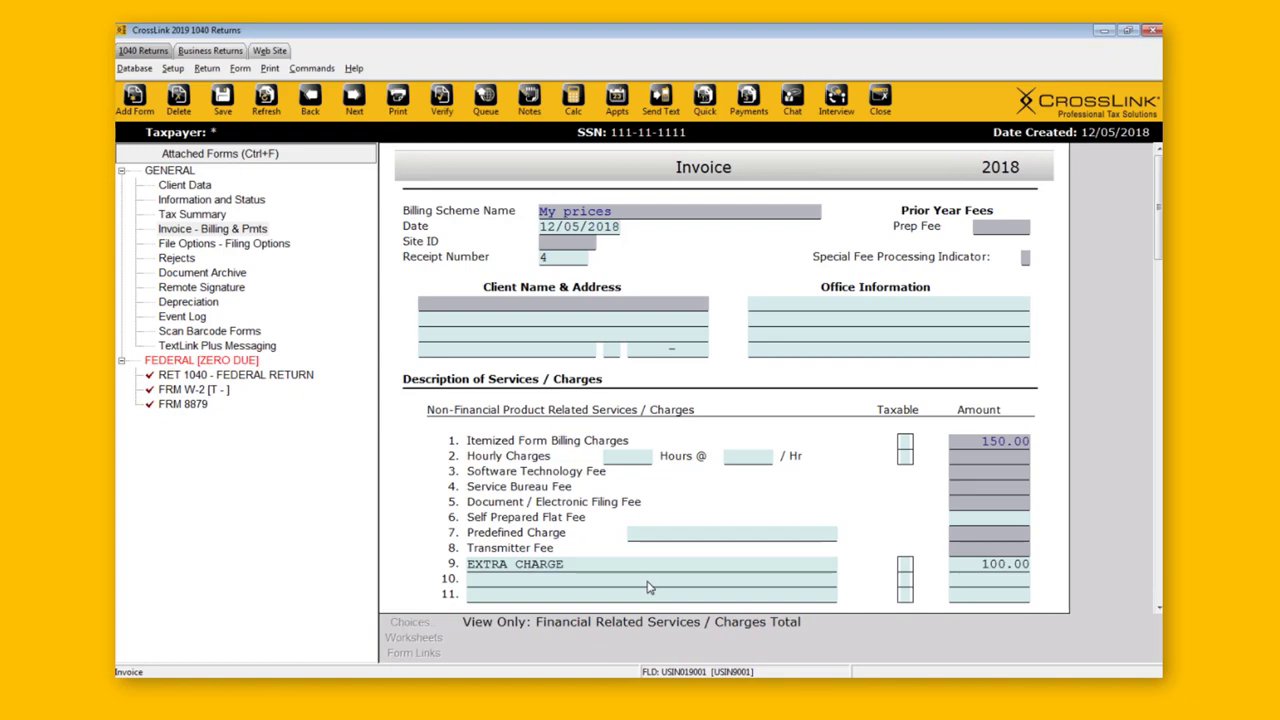
scroll(647, 588, down, 15)
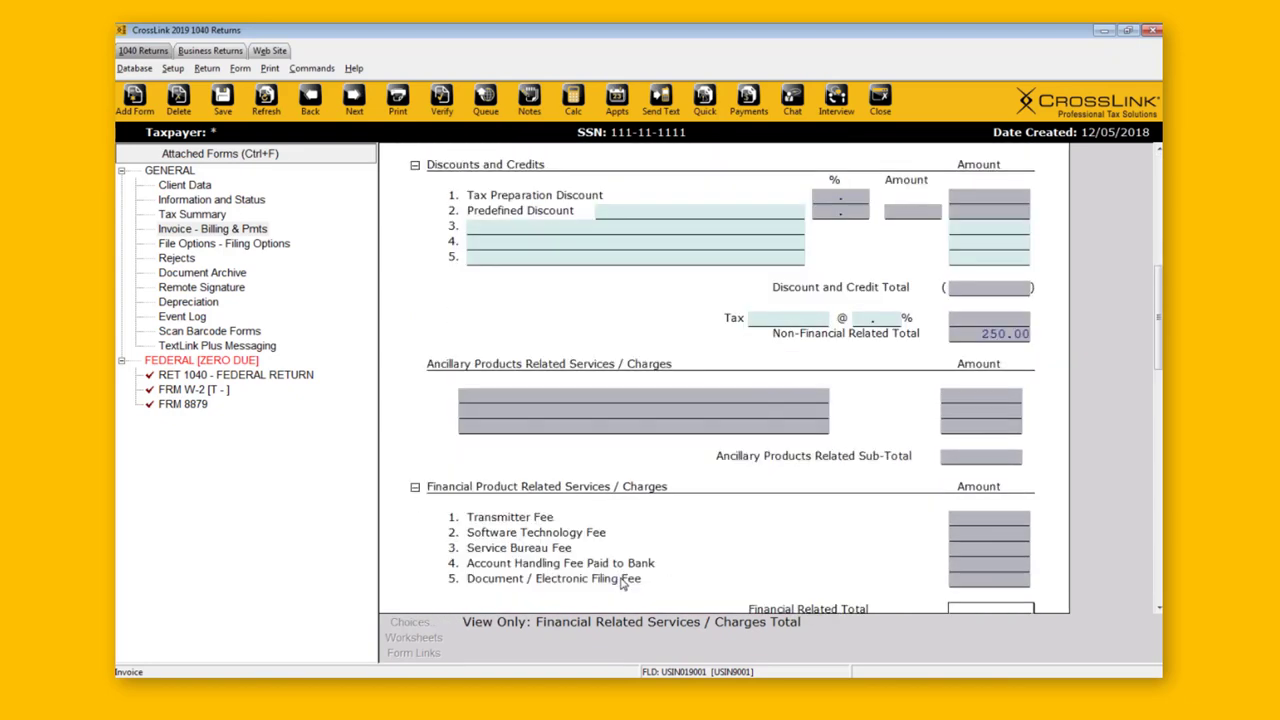
scroll(614, 596, down, 3)
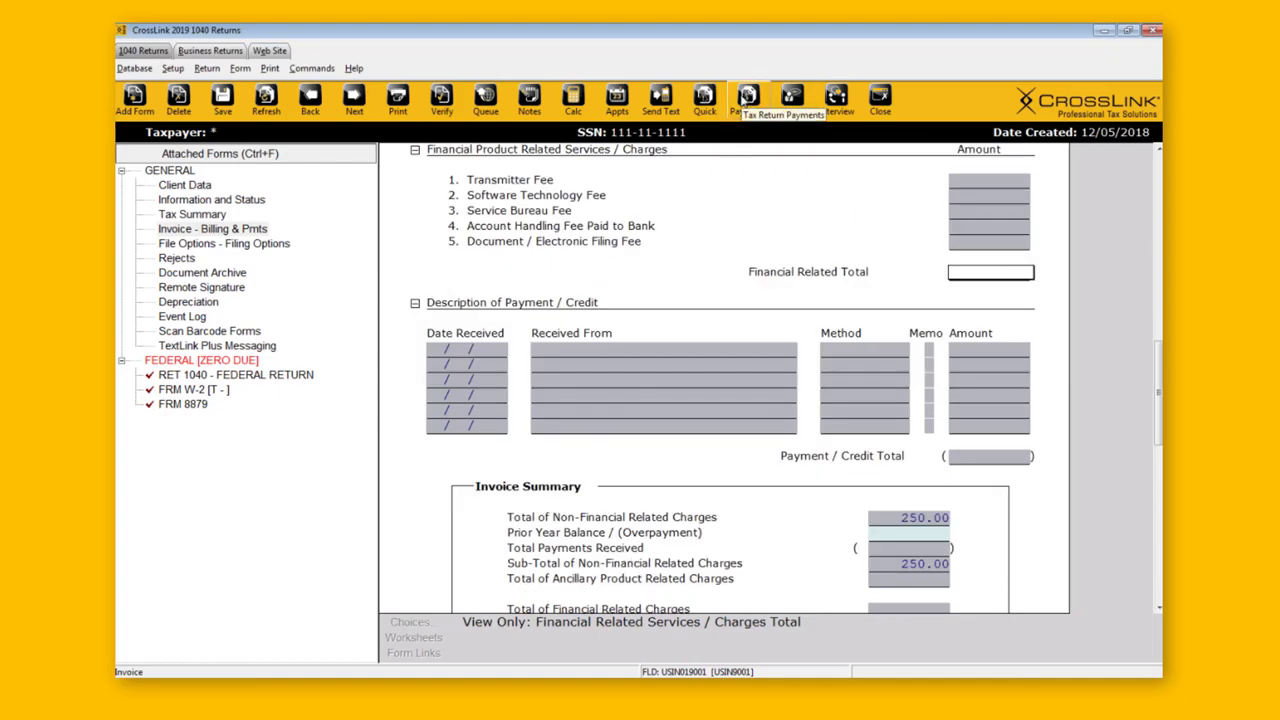
scroll(710, 384, down, 3)
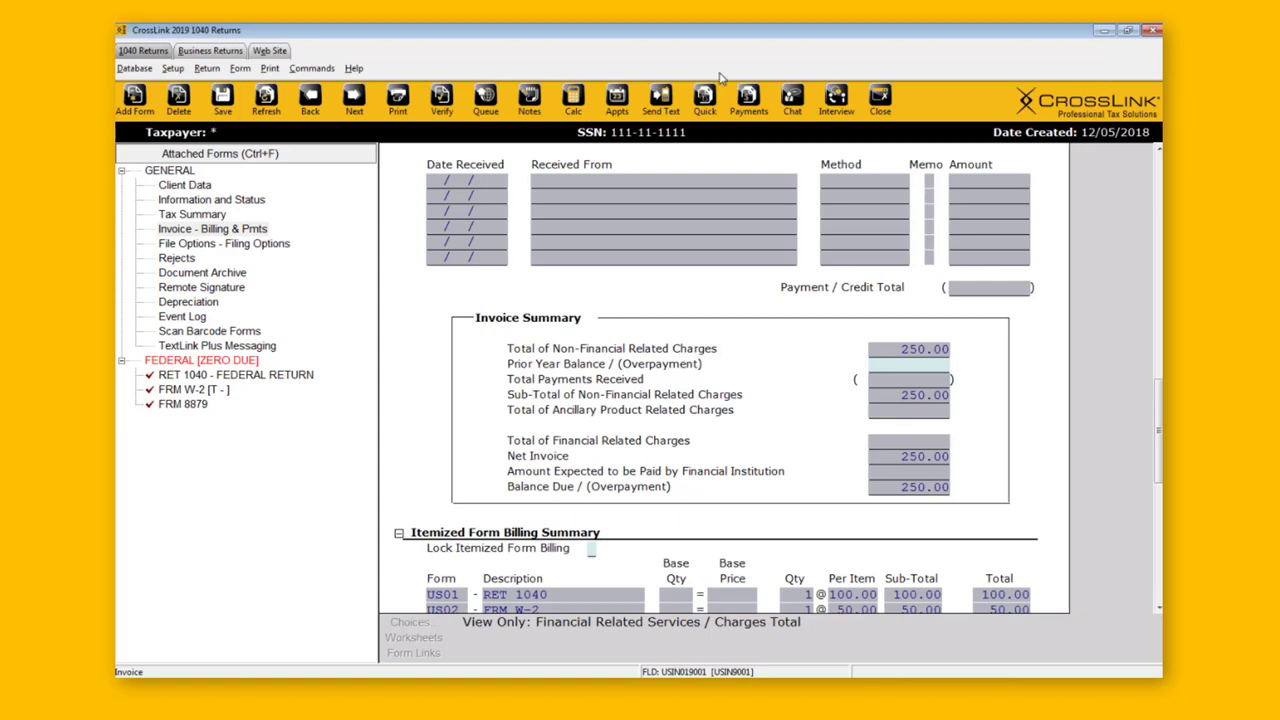
Record and save a CASH payment of 250 in the return's payment details
click(735, 100)
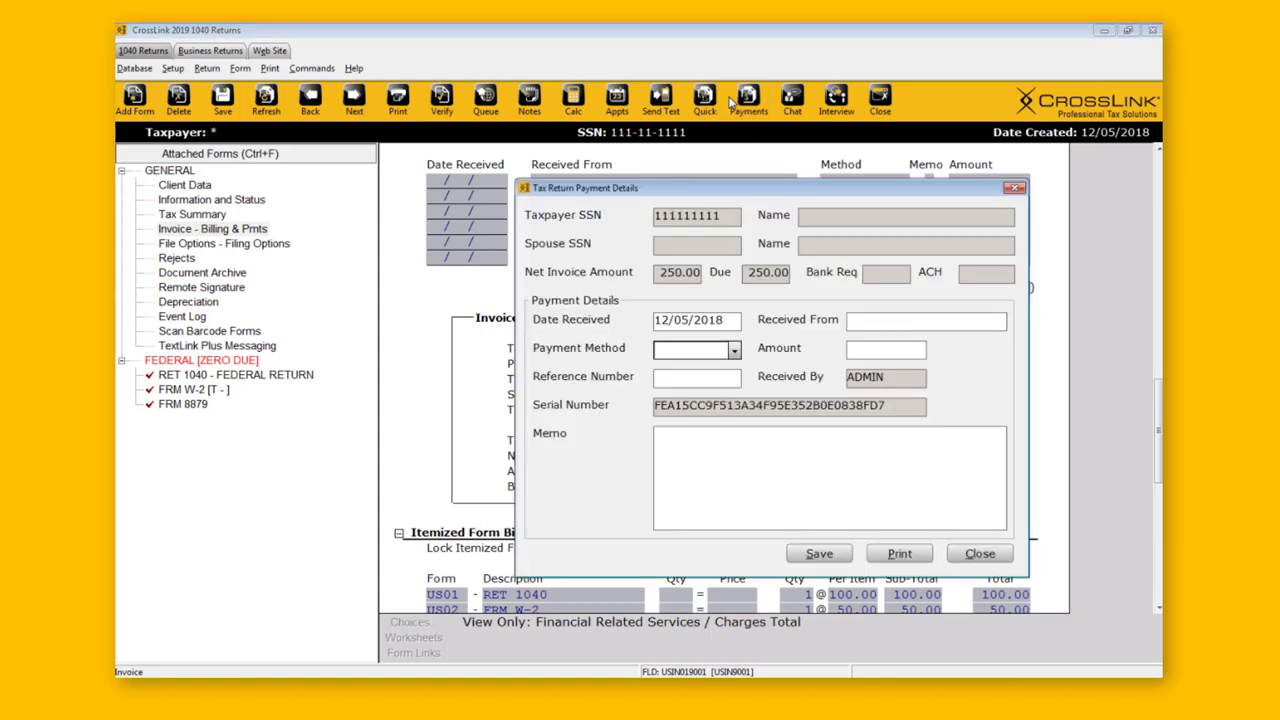
click(733, 351)
click(700, 381)
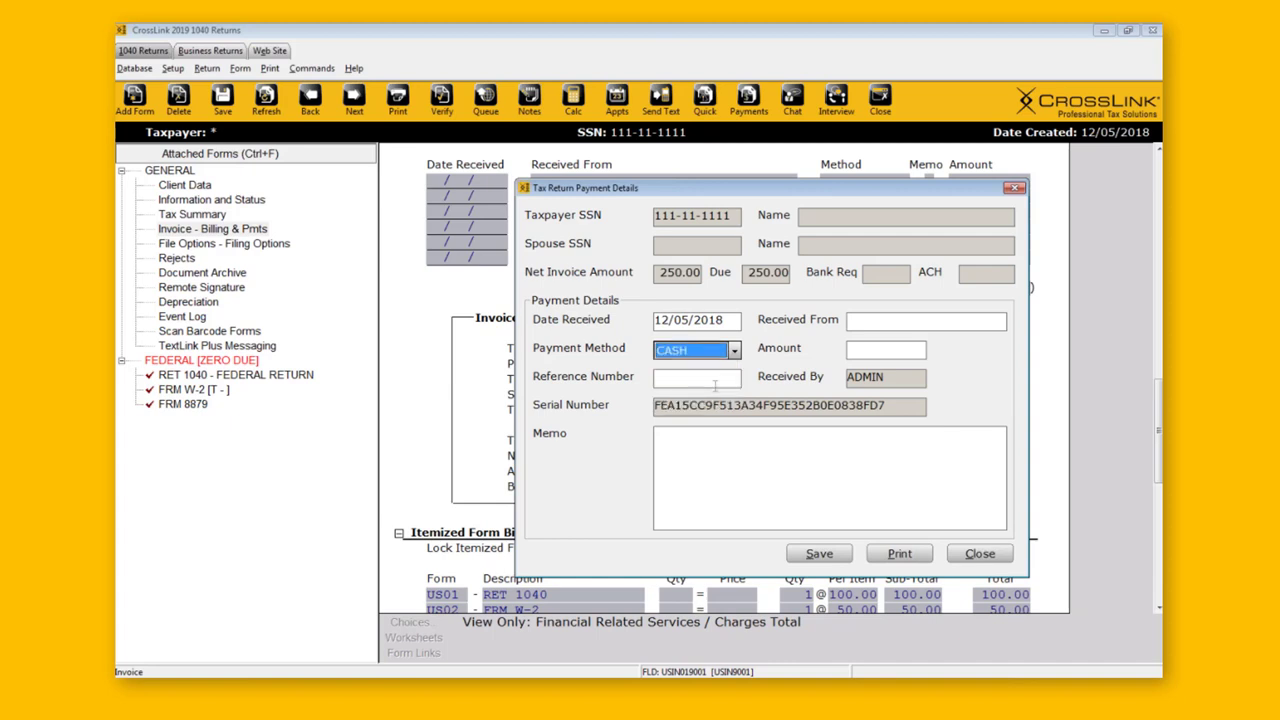
click(869, 350)
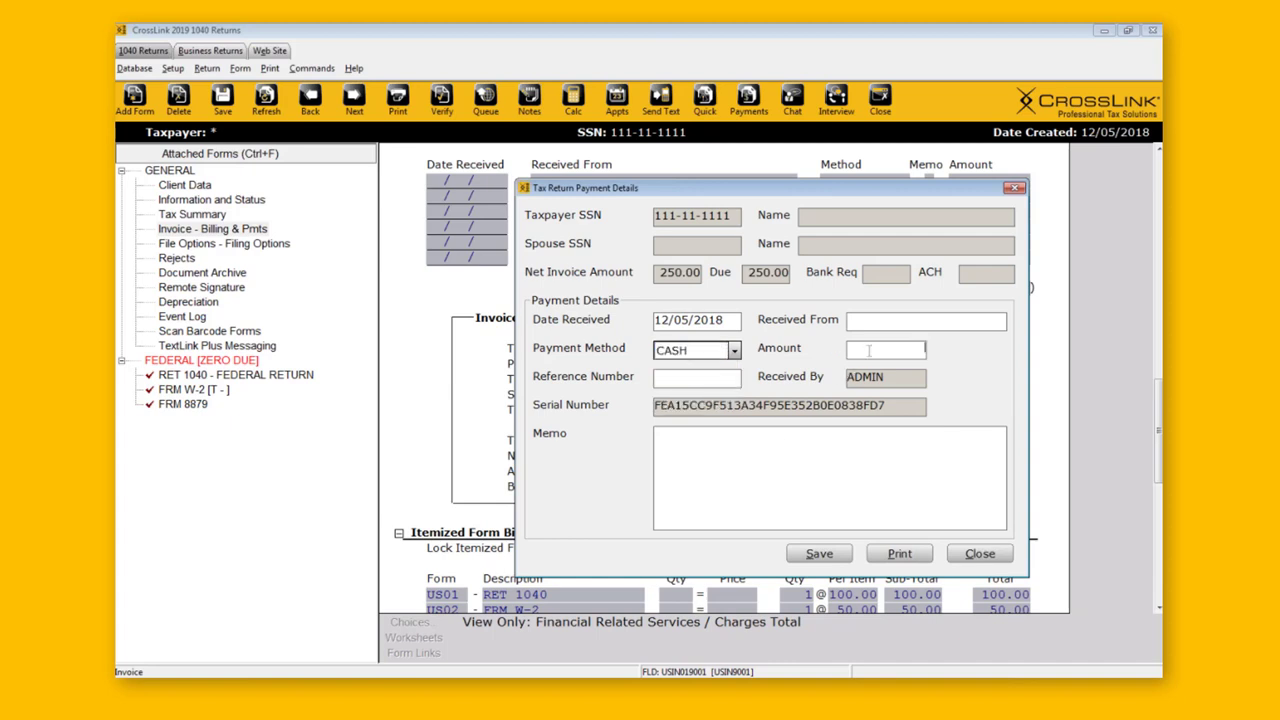
text(250)
click(830, 555)
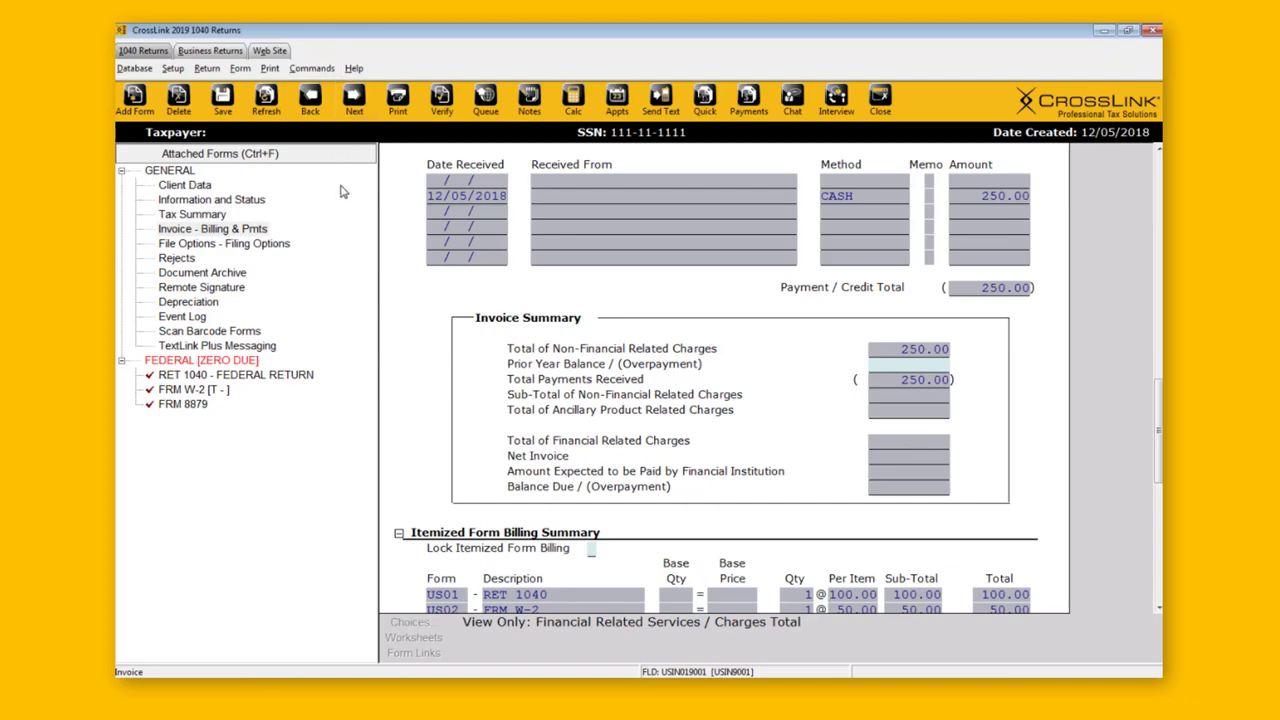
Close the return and load the Financial Totals report for All Groups in the Management Dashboard
click(879, 100)
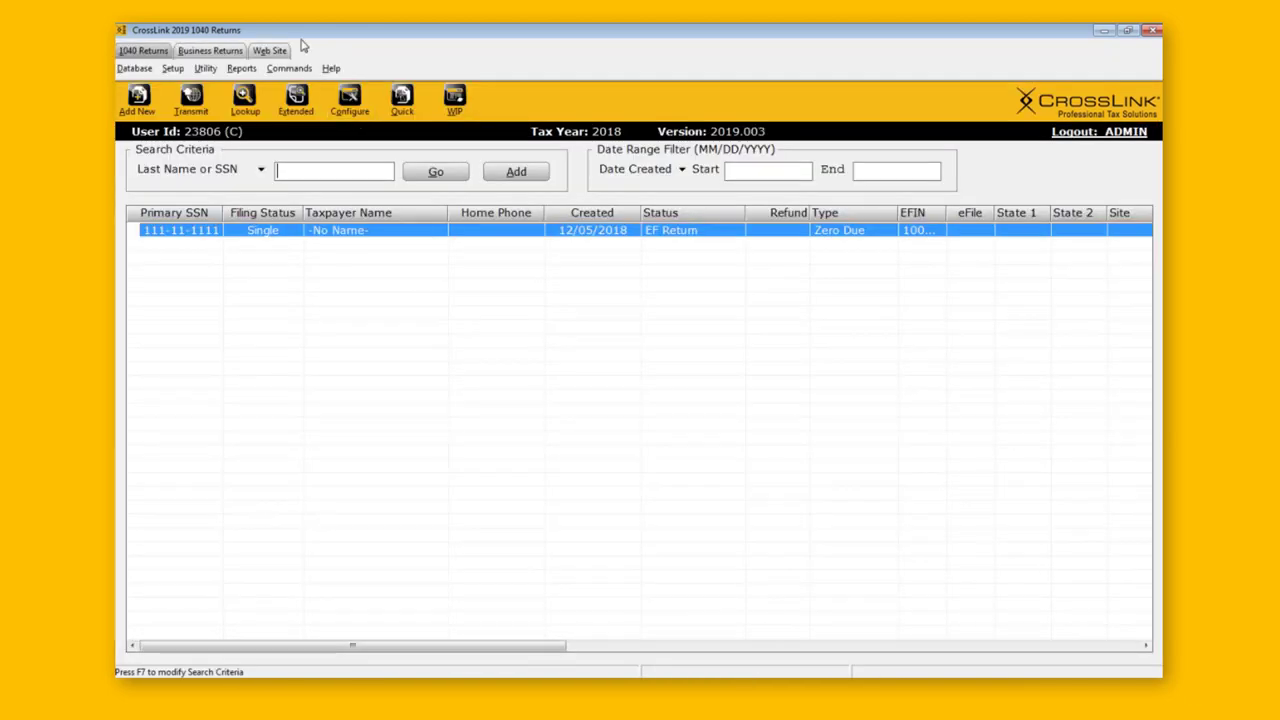
click(454, 97)
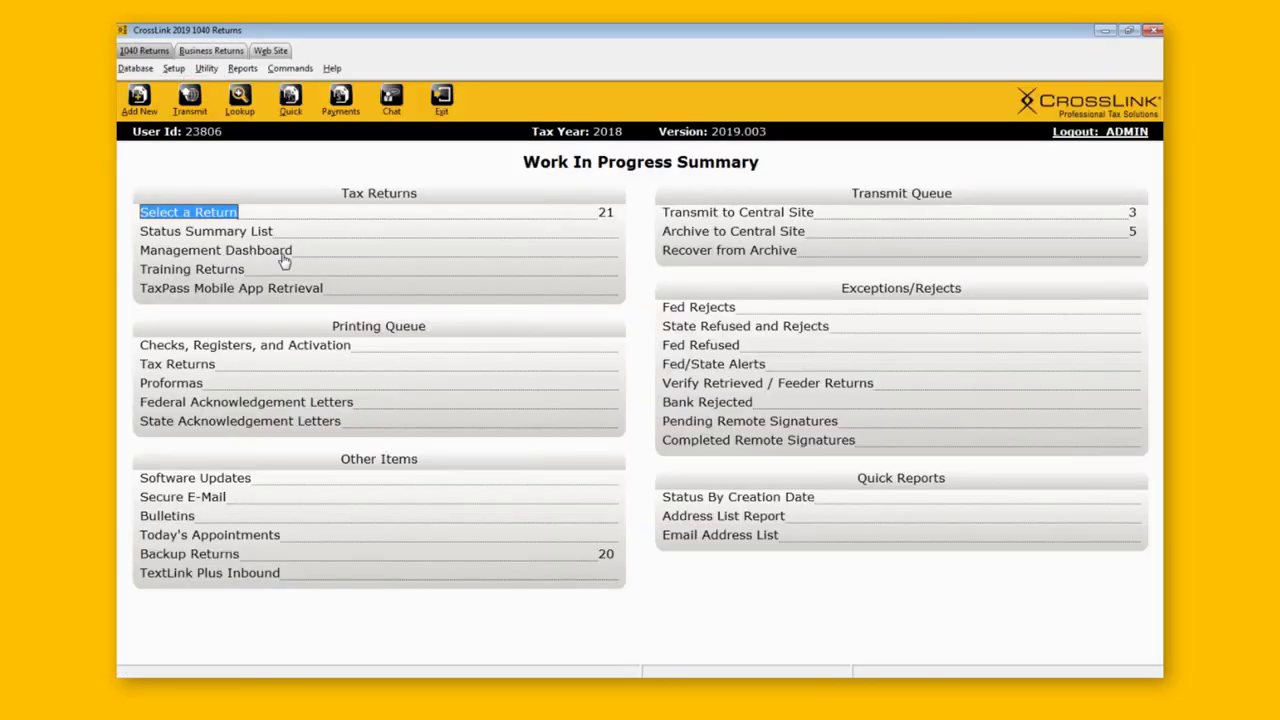
click(269, 259)
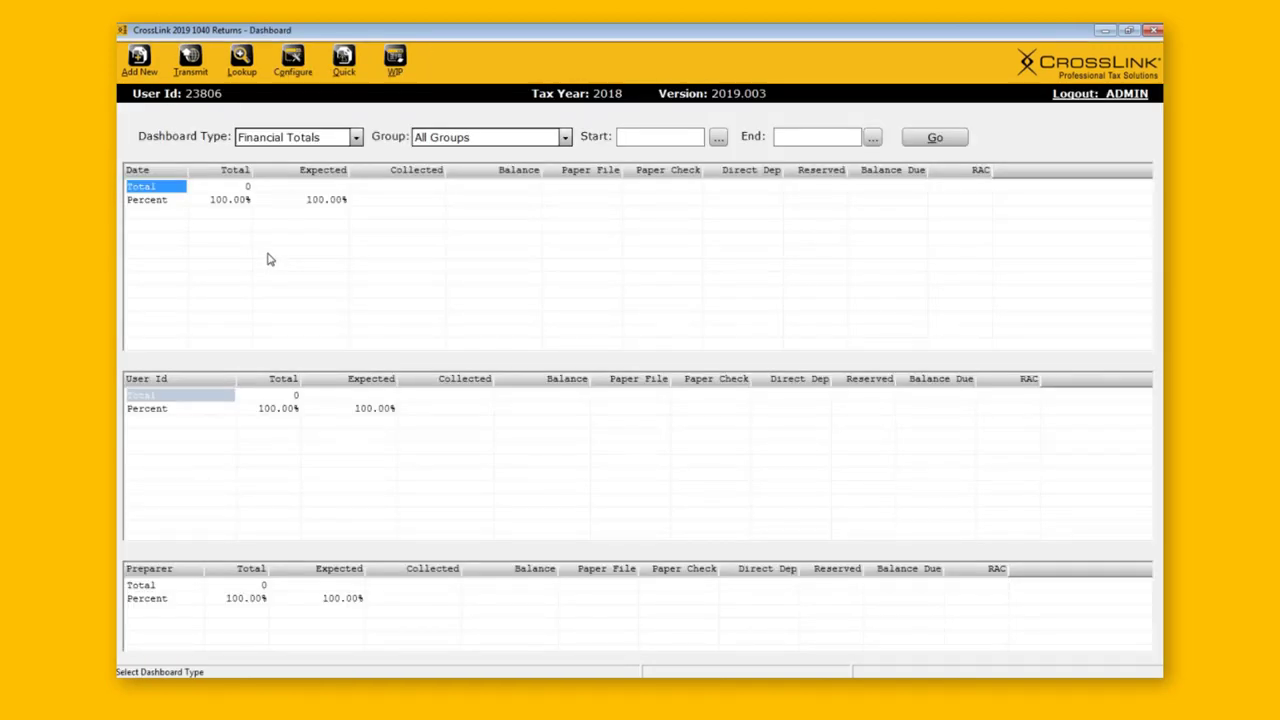
click(356, 138)
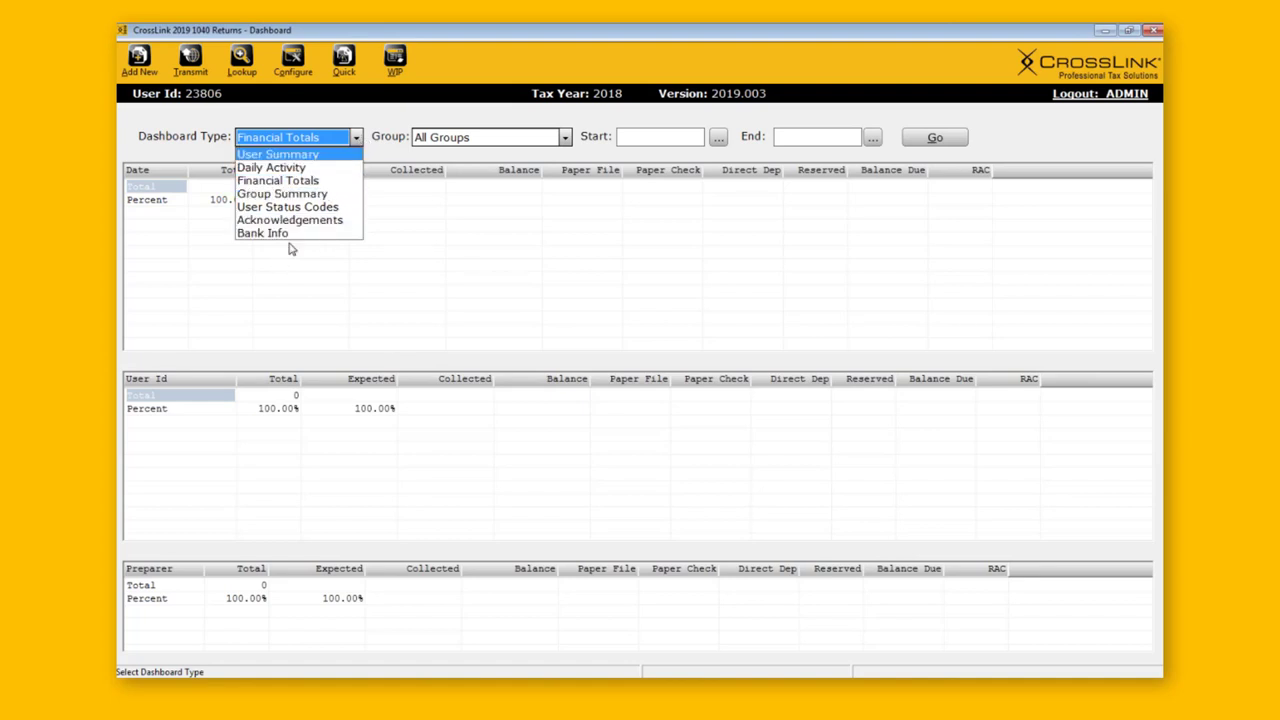
click(284, 182)
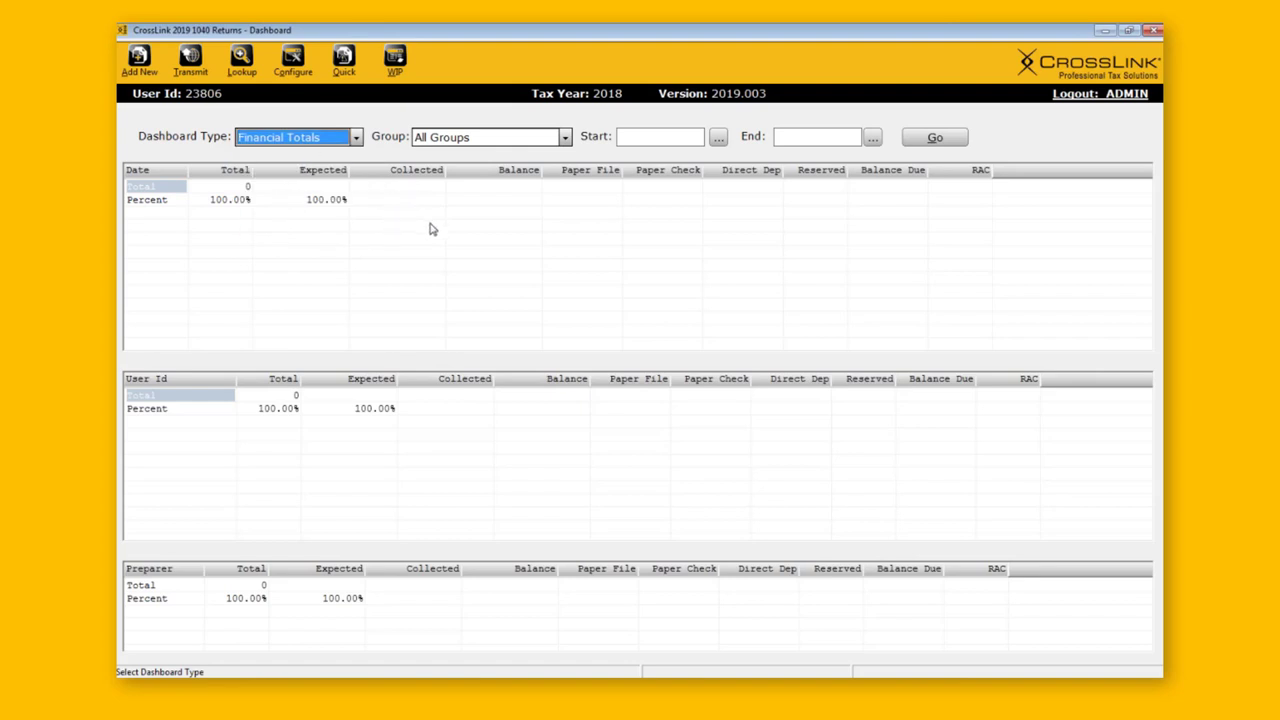
click(935, 139)
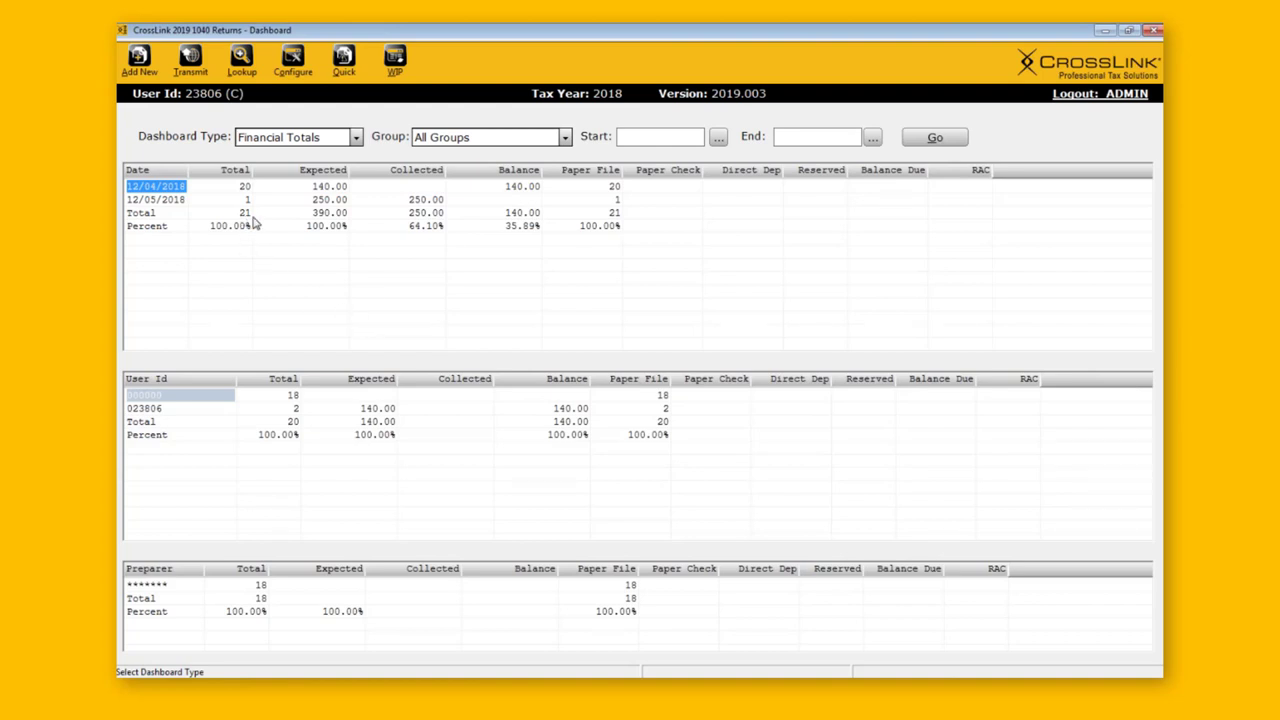
Examine the expected, collected and balance amounts for 12/05/2018 and 12/04/2018, including the user and preparer breakdowns
click(302, 201)
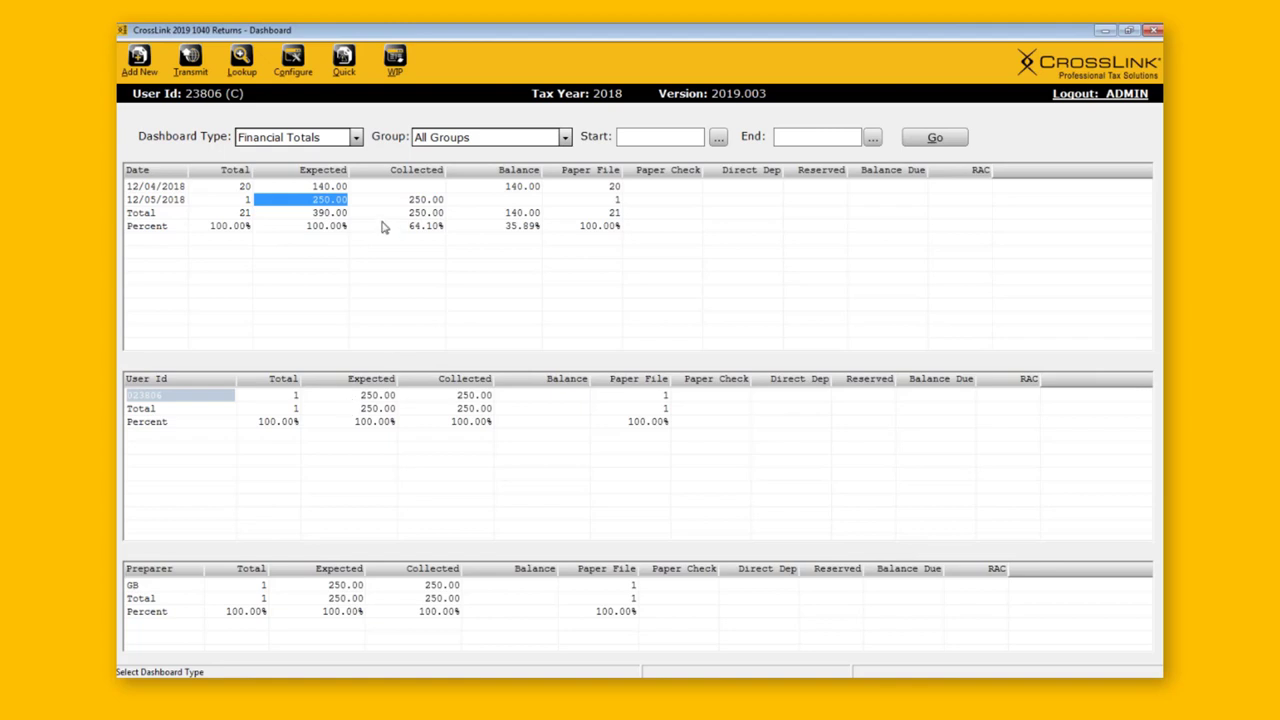
click(407, 203)
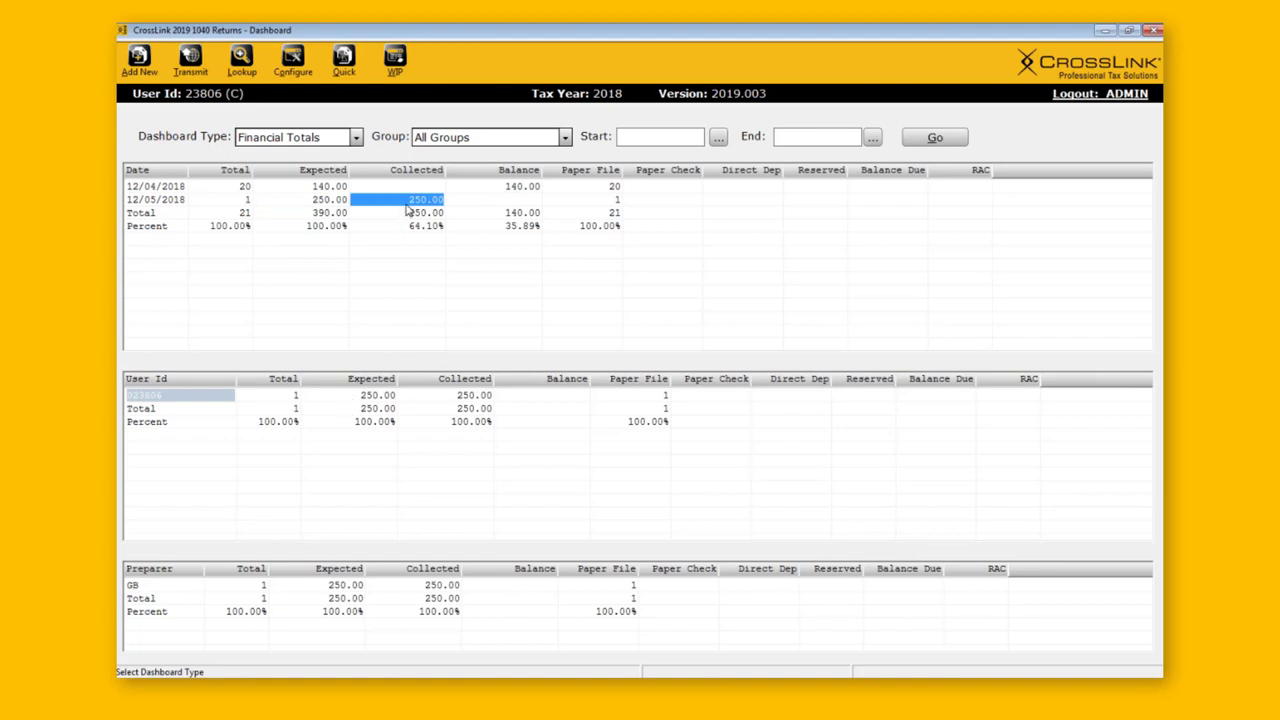
click(518, 203)
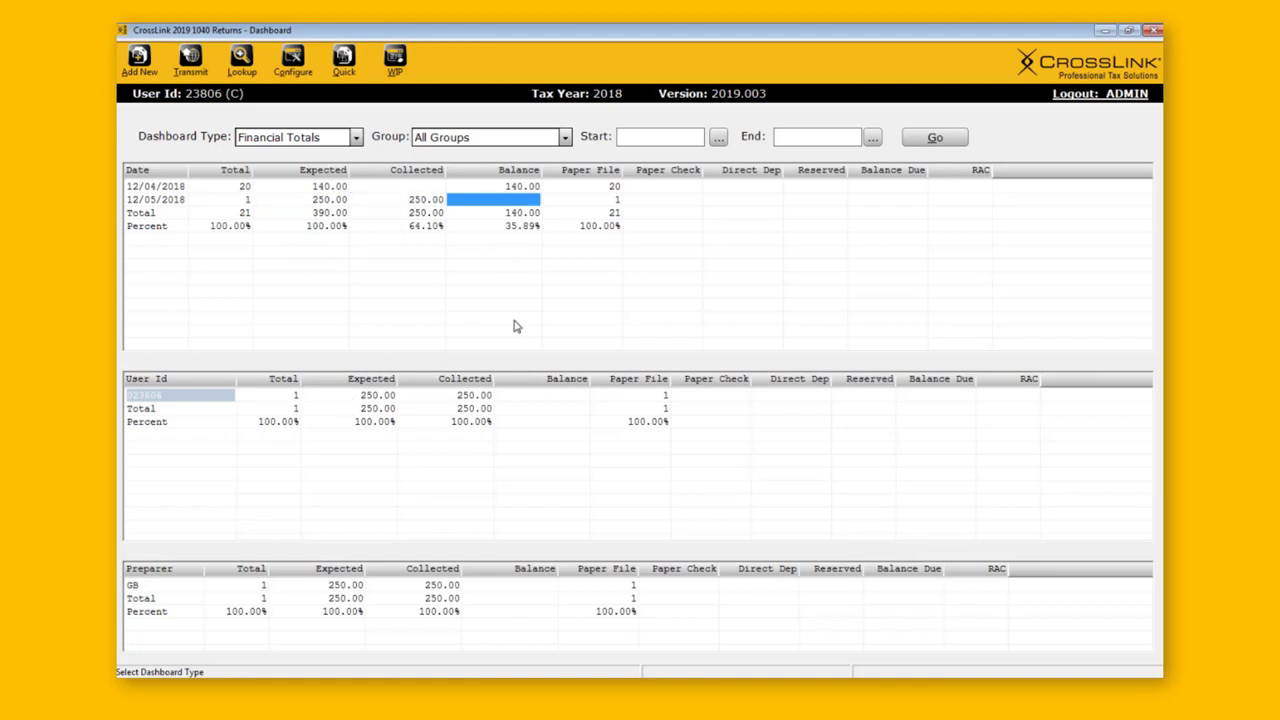
click(514, 214)
click(512, 188)
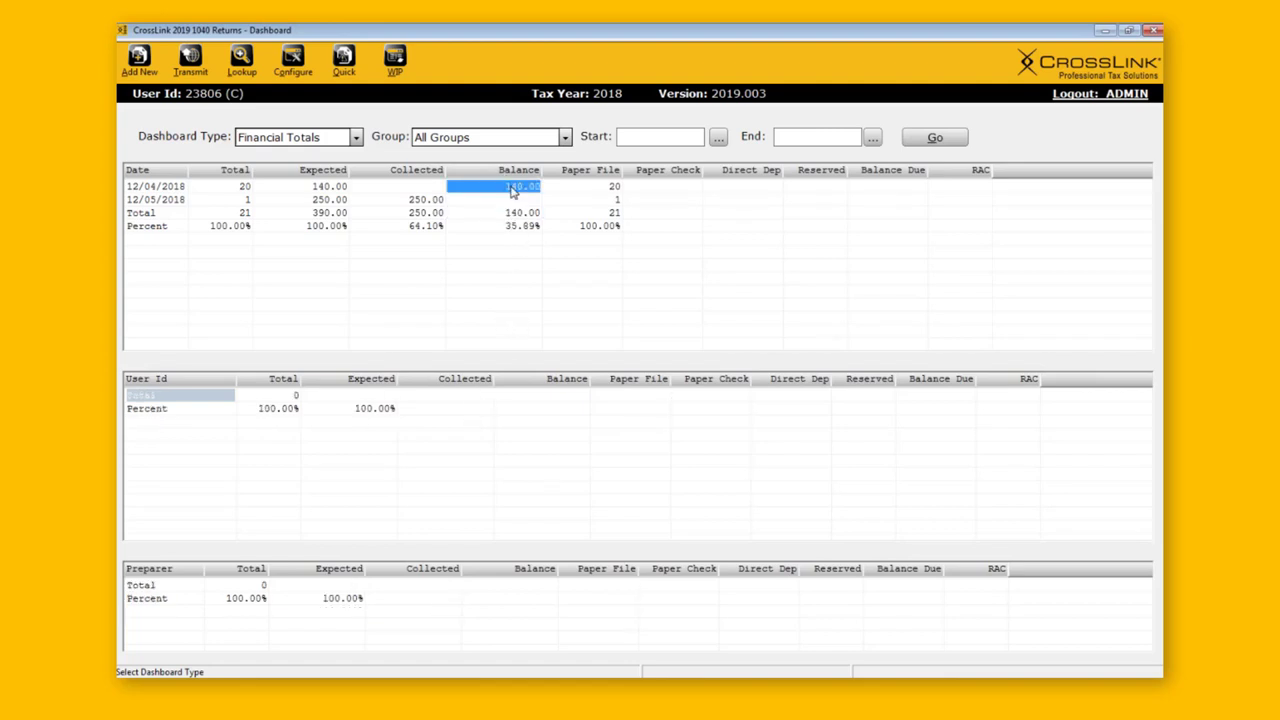
click(321, 189)
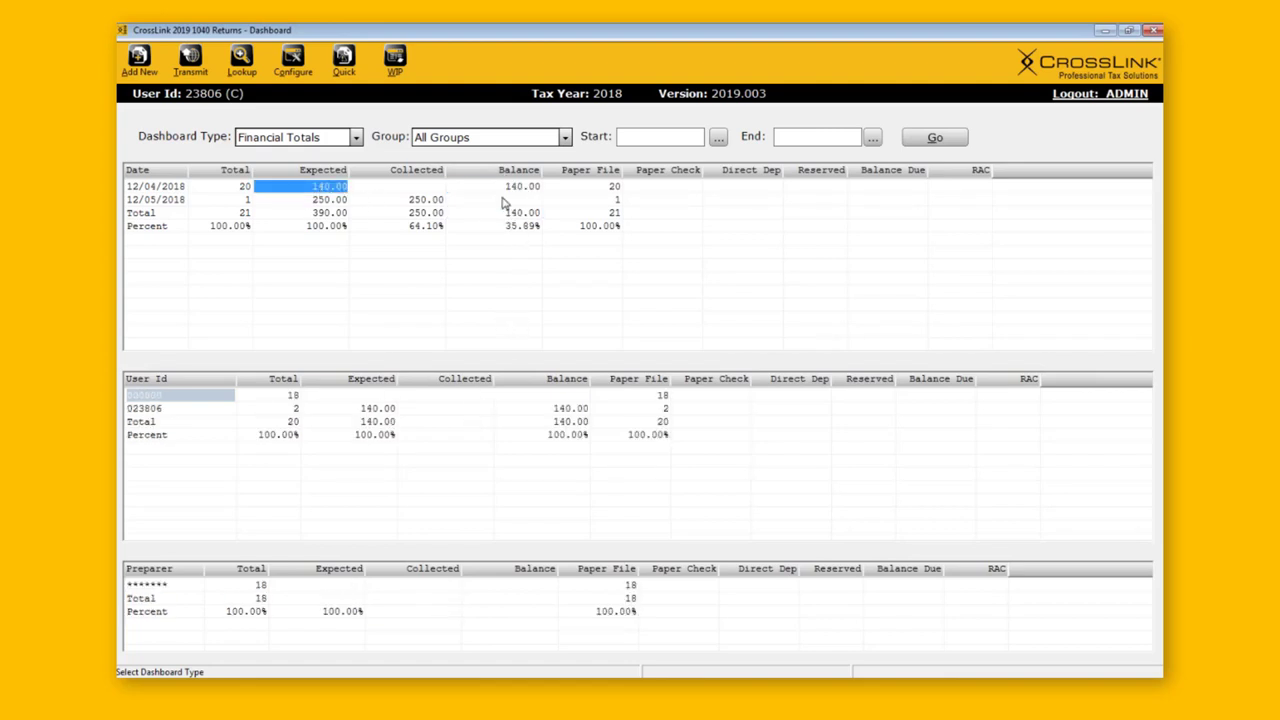
click(512, 190)
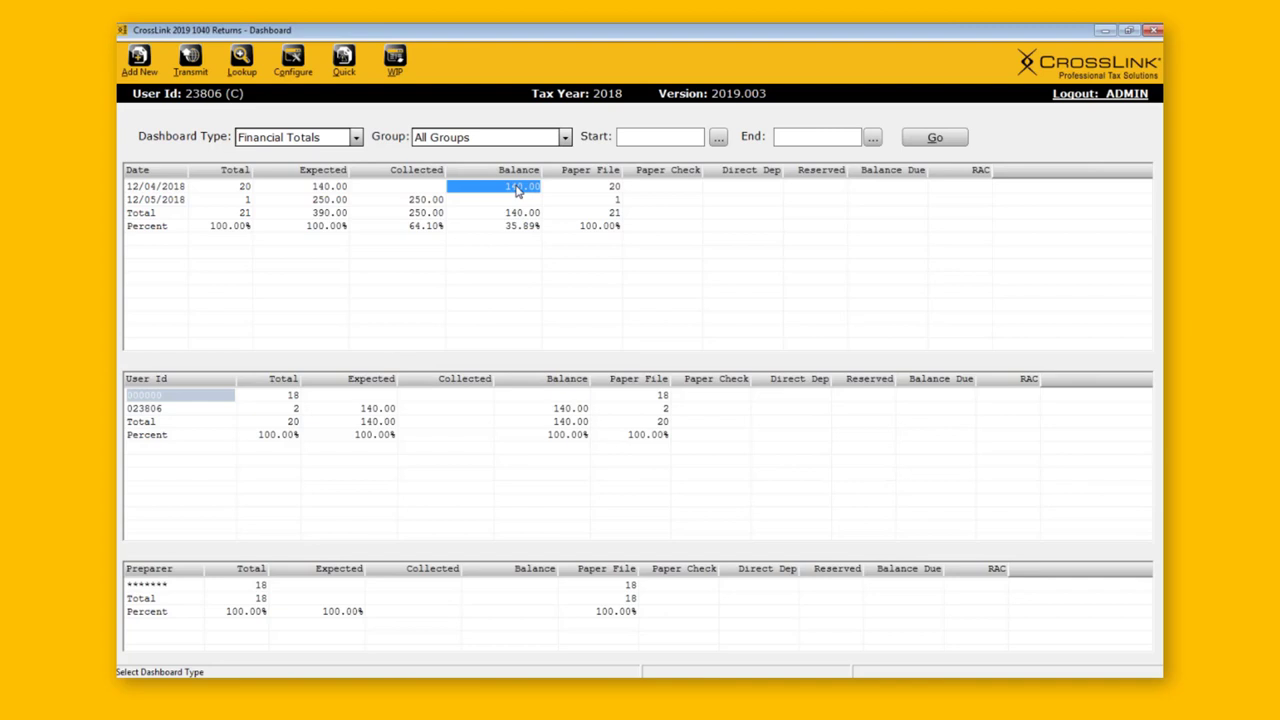
Go back to the Work In Progress Summary, view the Tax Return Payment Search and close it without searching
click(395, 62)
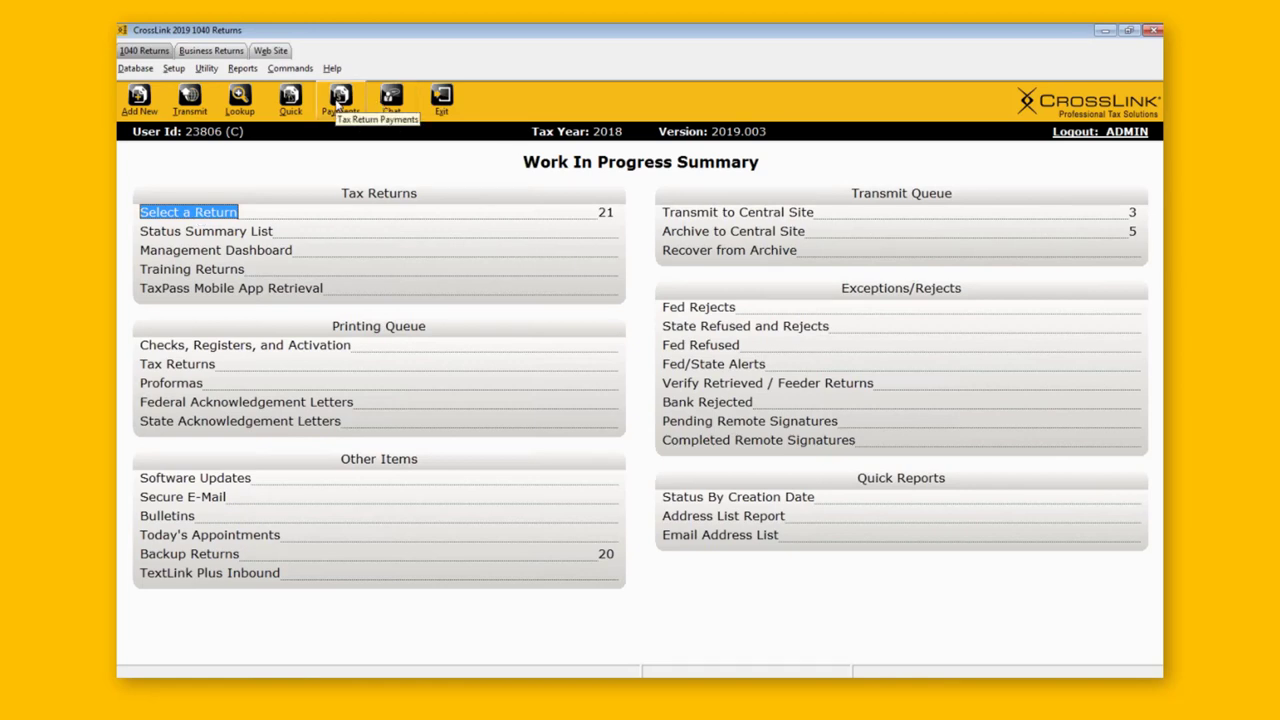
click(339, 100)
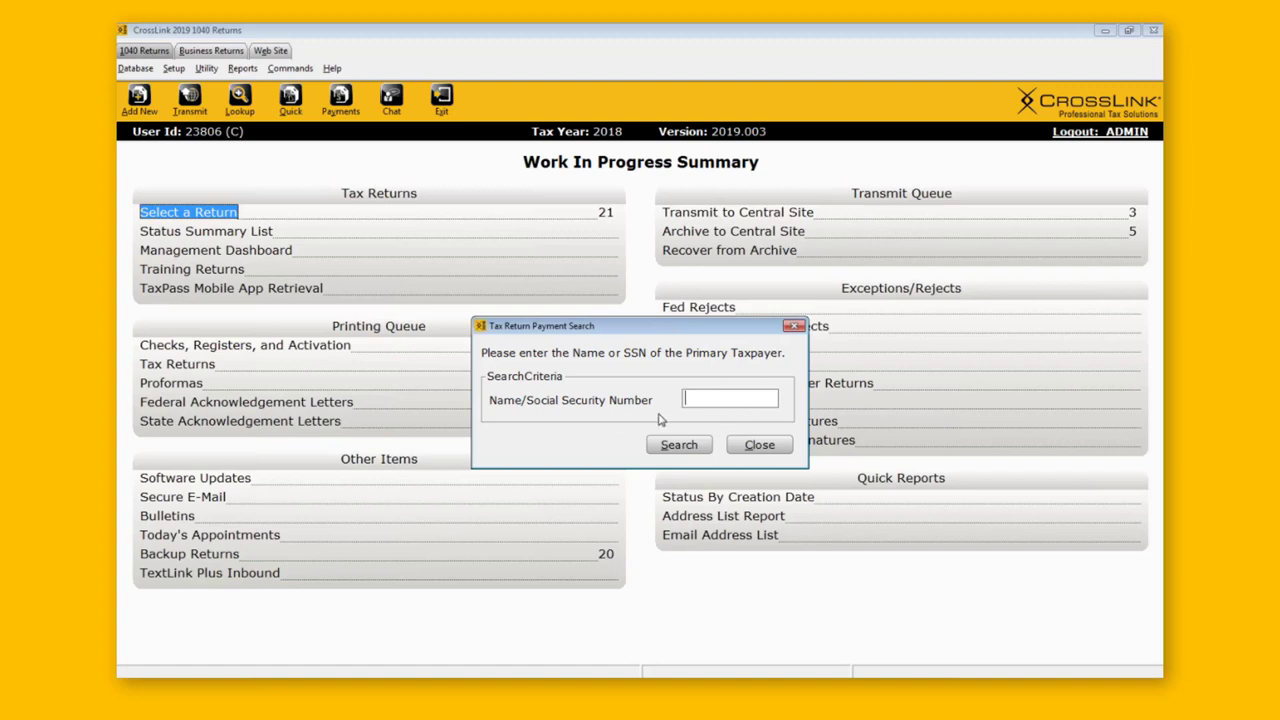
click(759, 445)
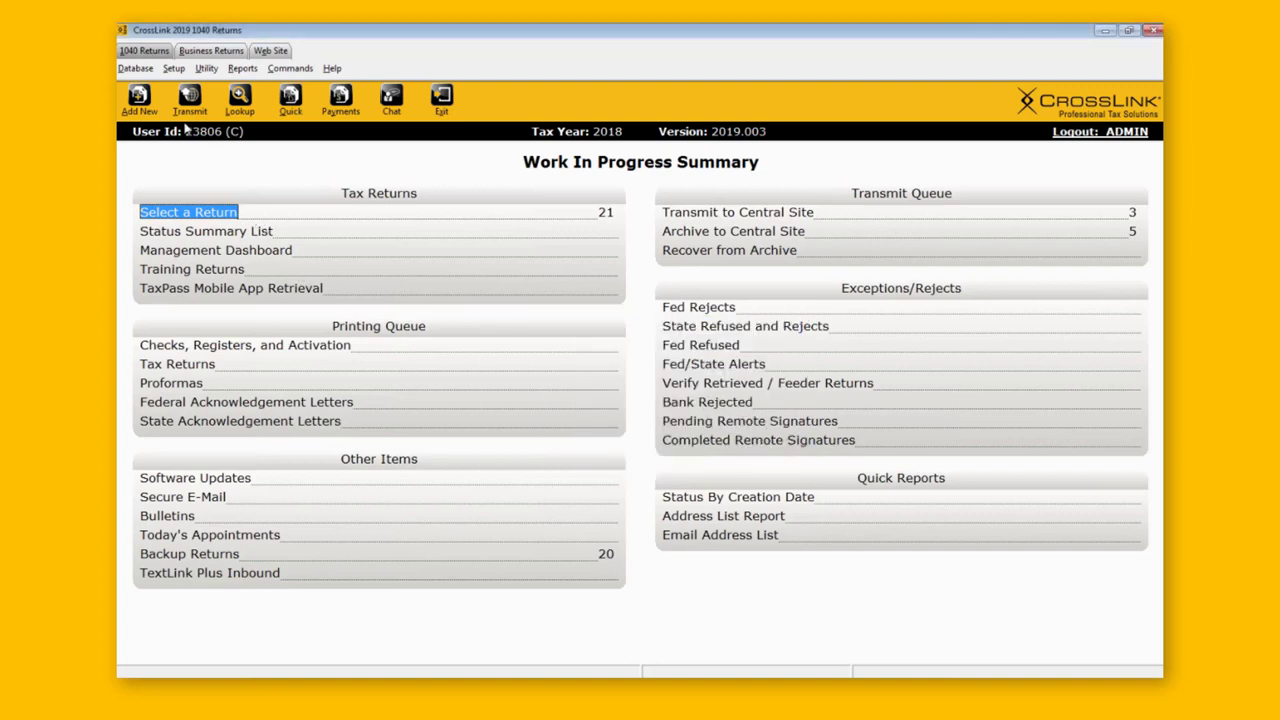
View the list of paid preparers in the database and close it
click(140, 70)
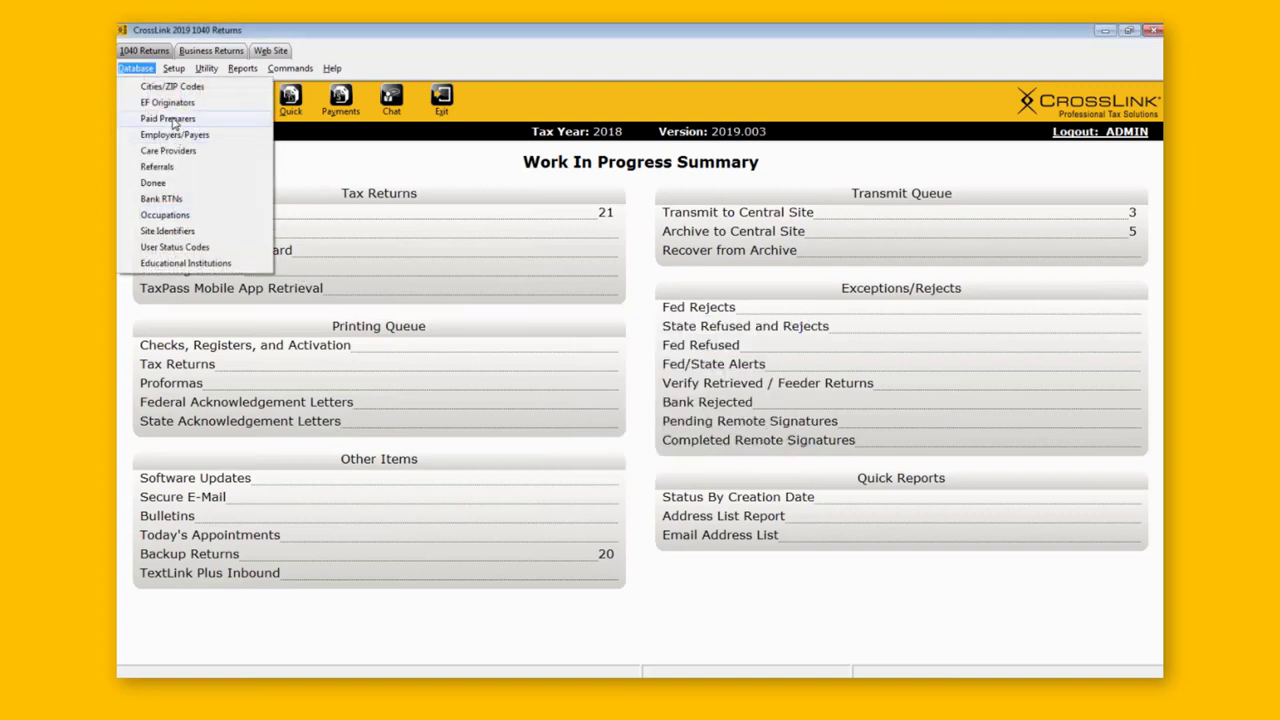
click(170, 119)
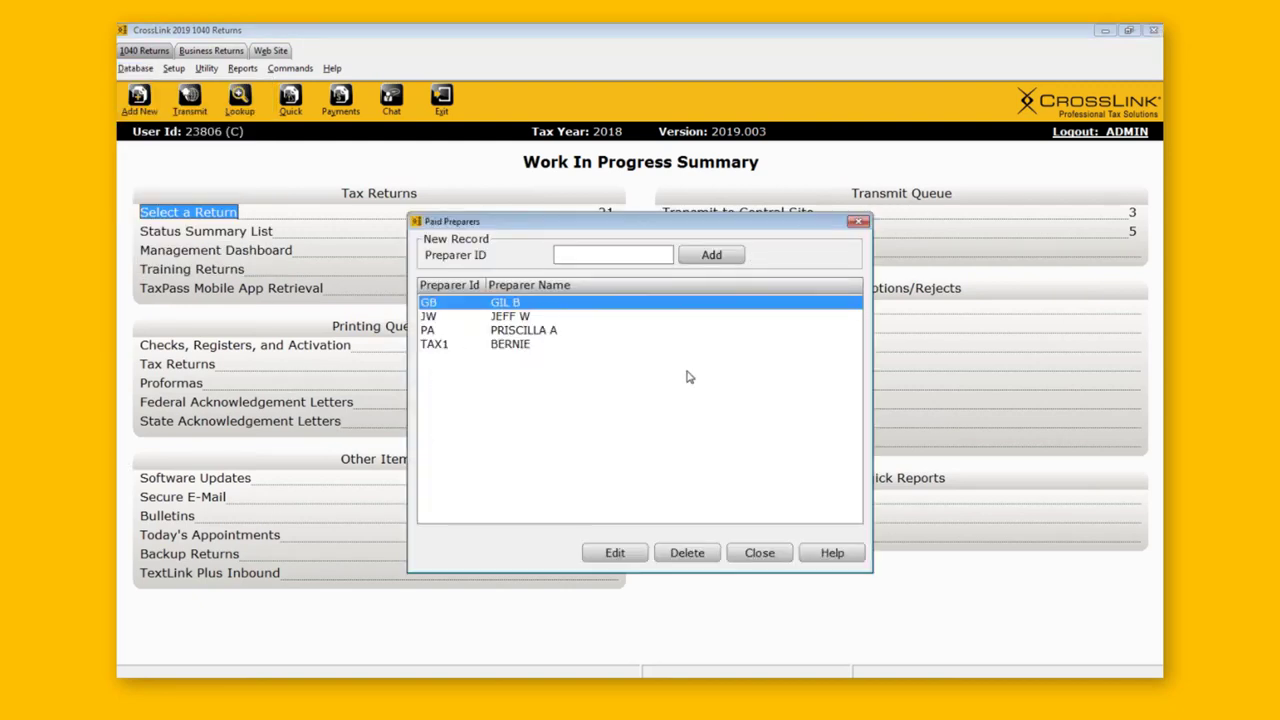
click(859, 220)
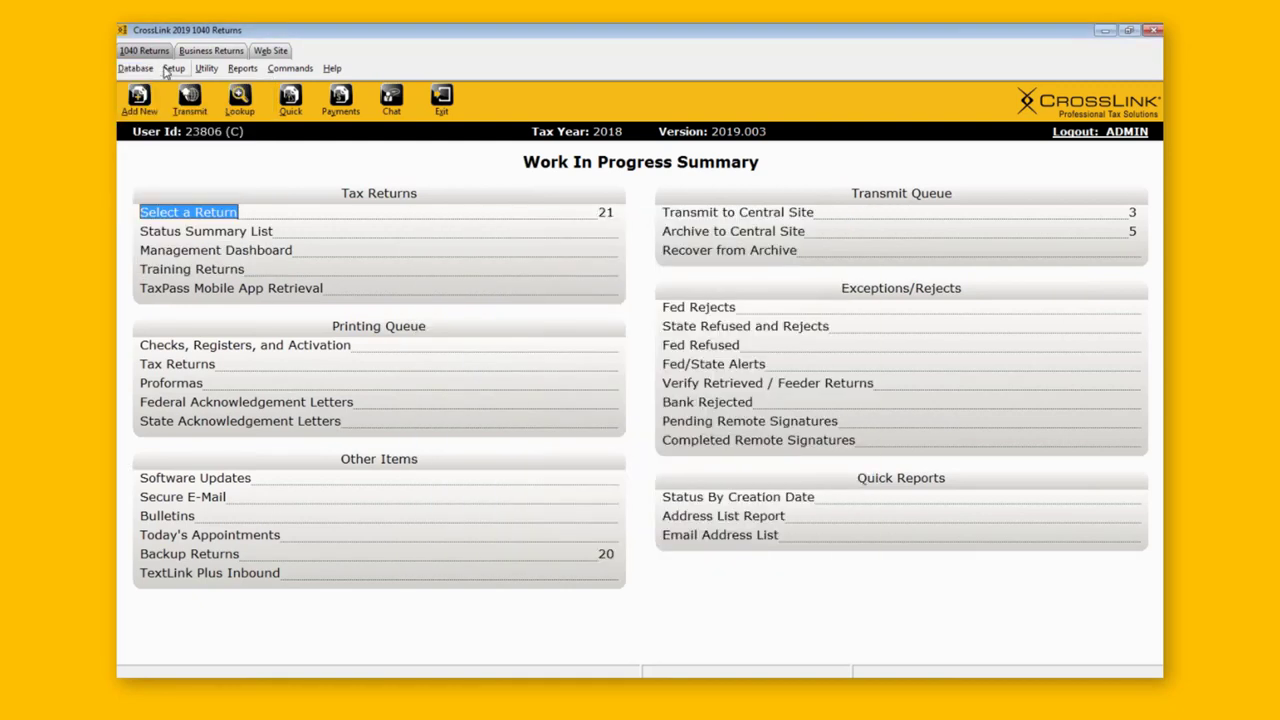
Review the My prices scheme in Billing Setup and close the setup
click(172, 69)
click(209, 119)
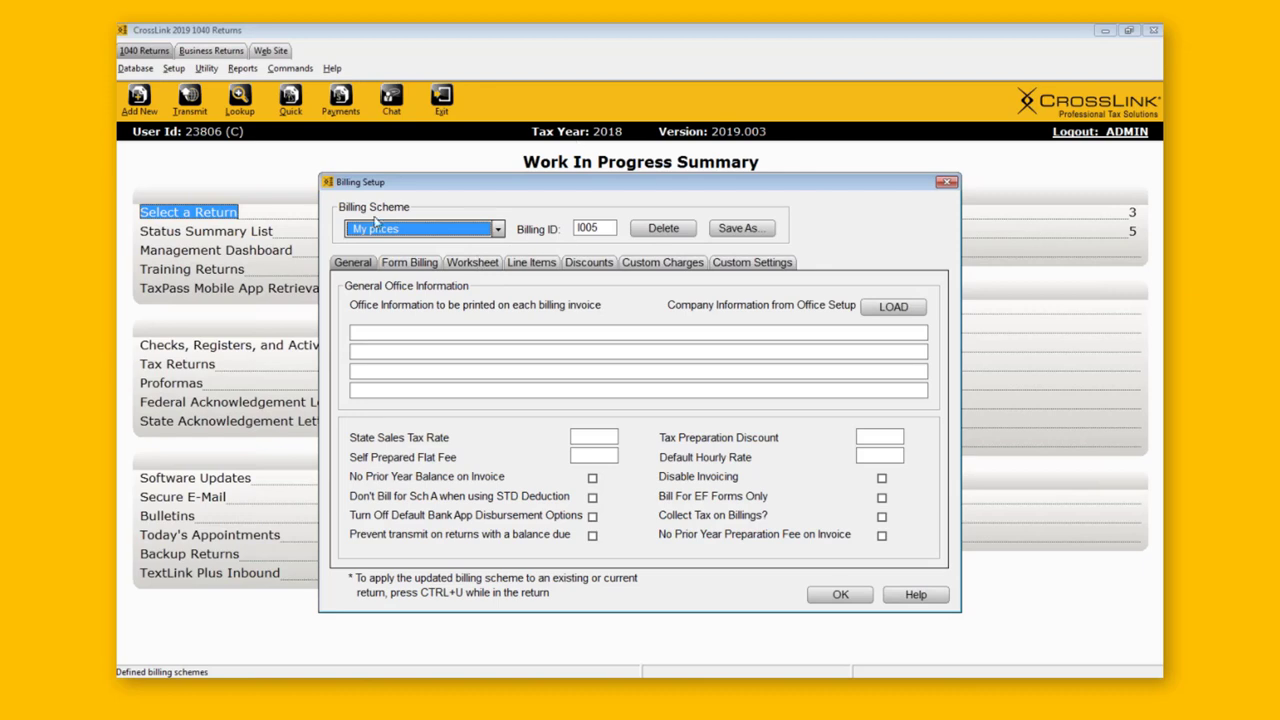
click(947, 184)
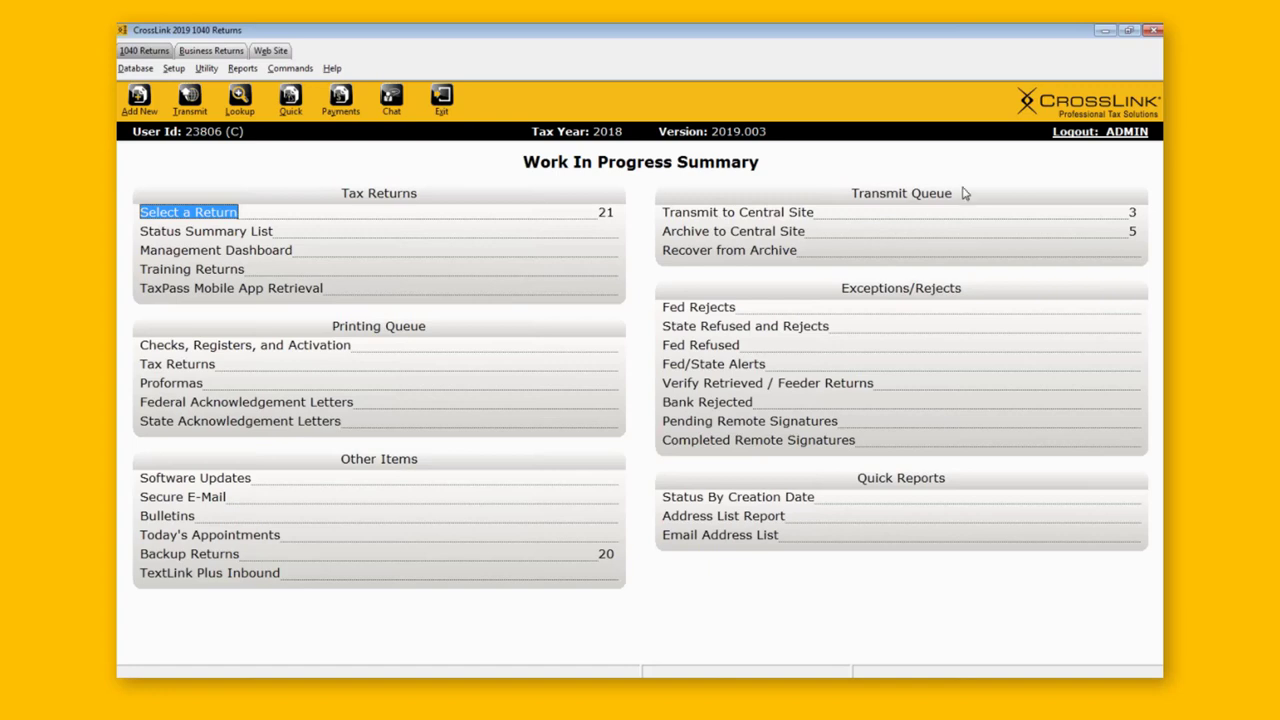
Check the default 1040 and Business billing schemes in the general Office Setup settings and close them
click(175, 70)
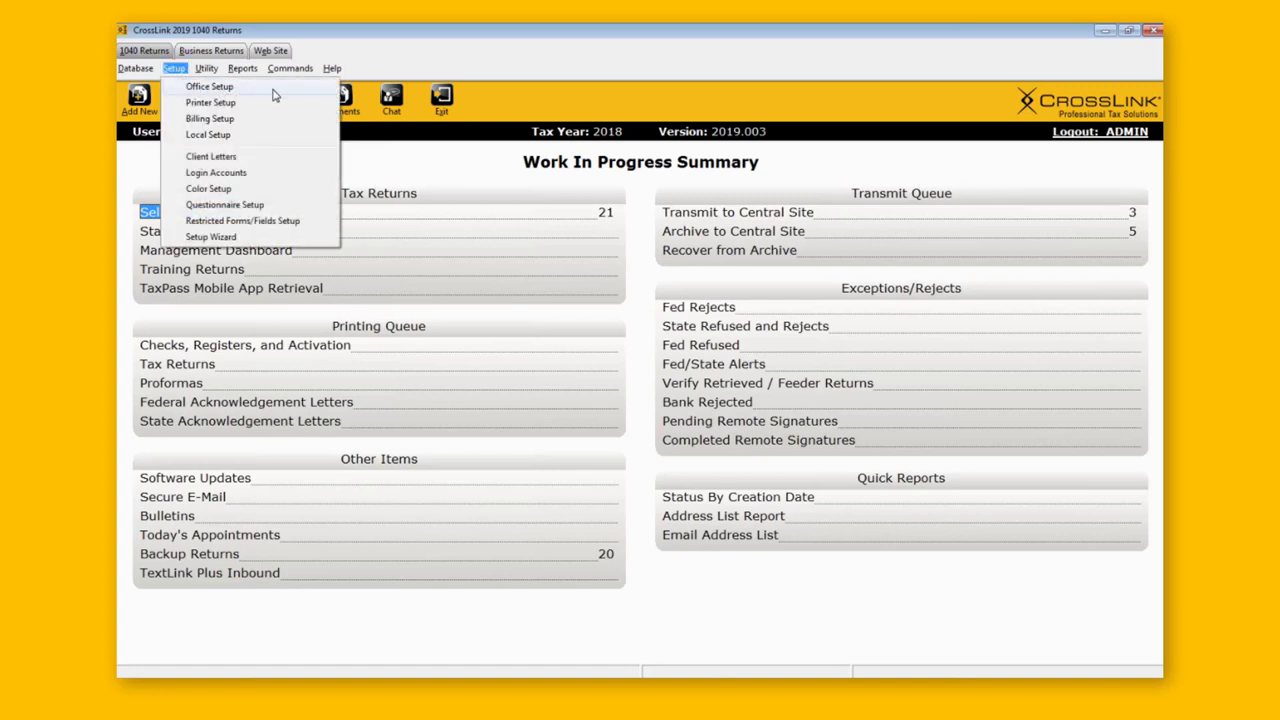
click(263, 89)
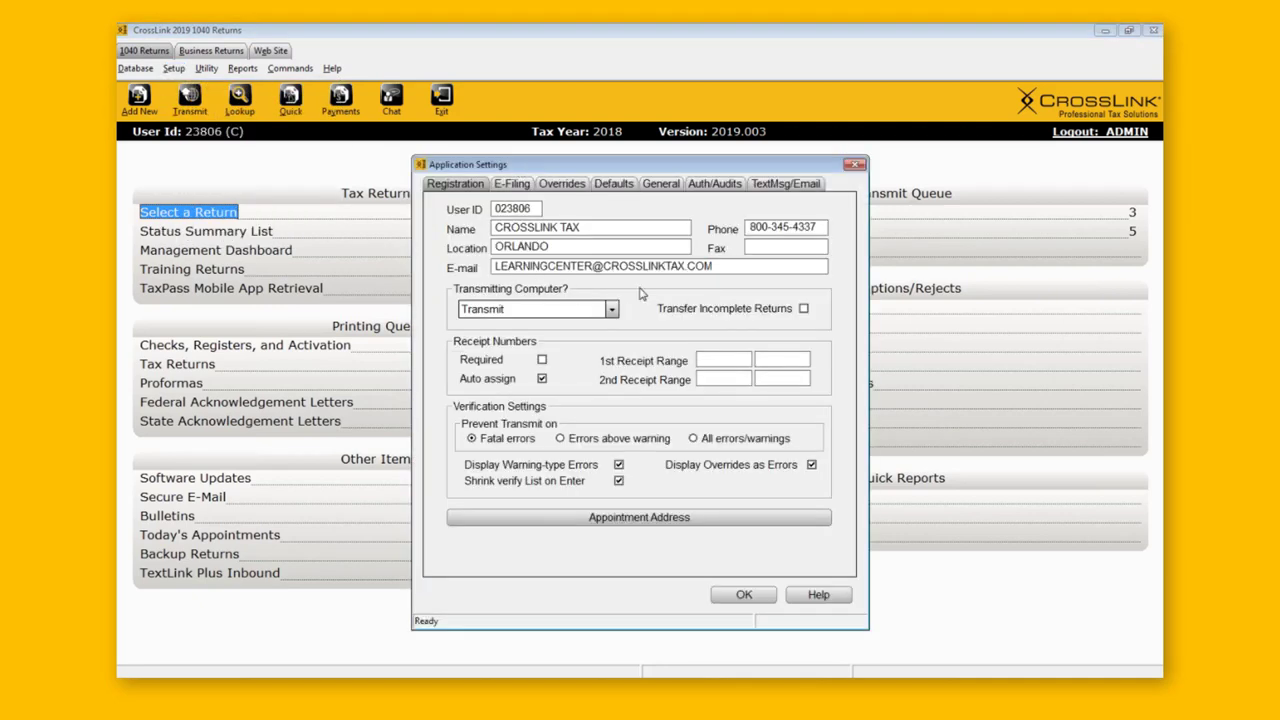
click(628, 186)
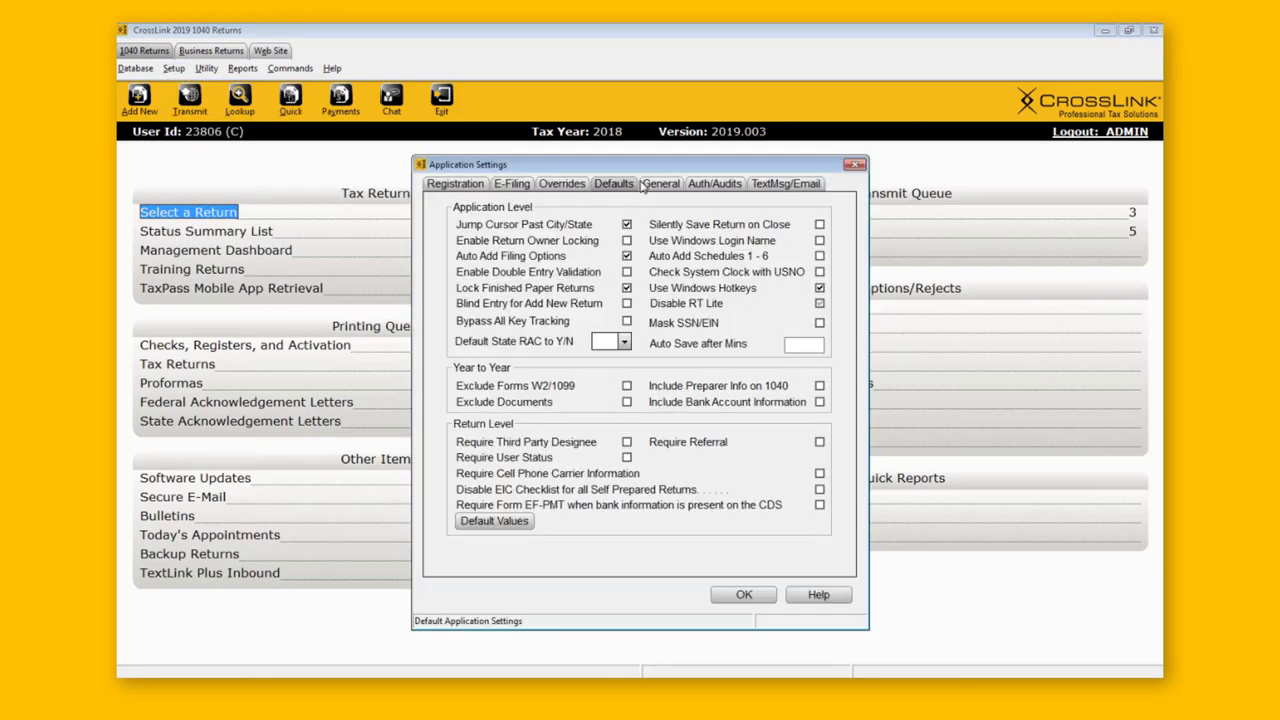
click(656, 187)
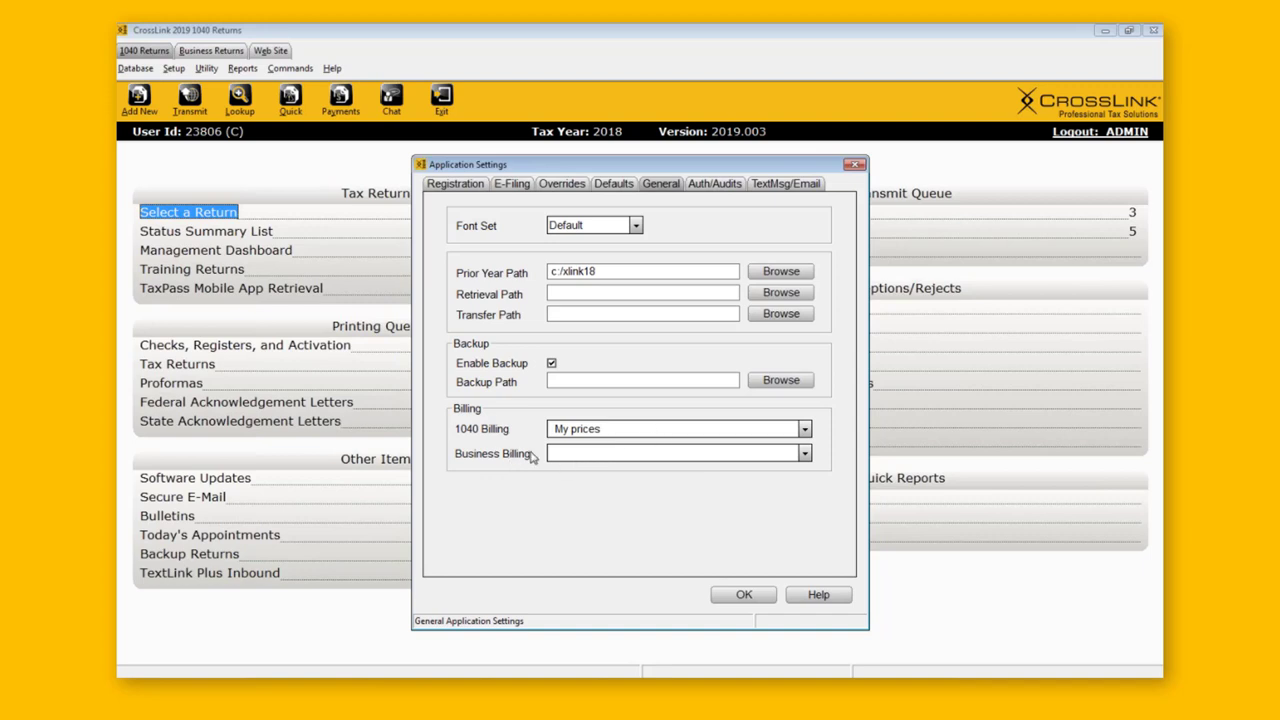
click(760, 596)
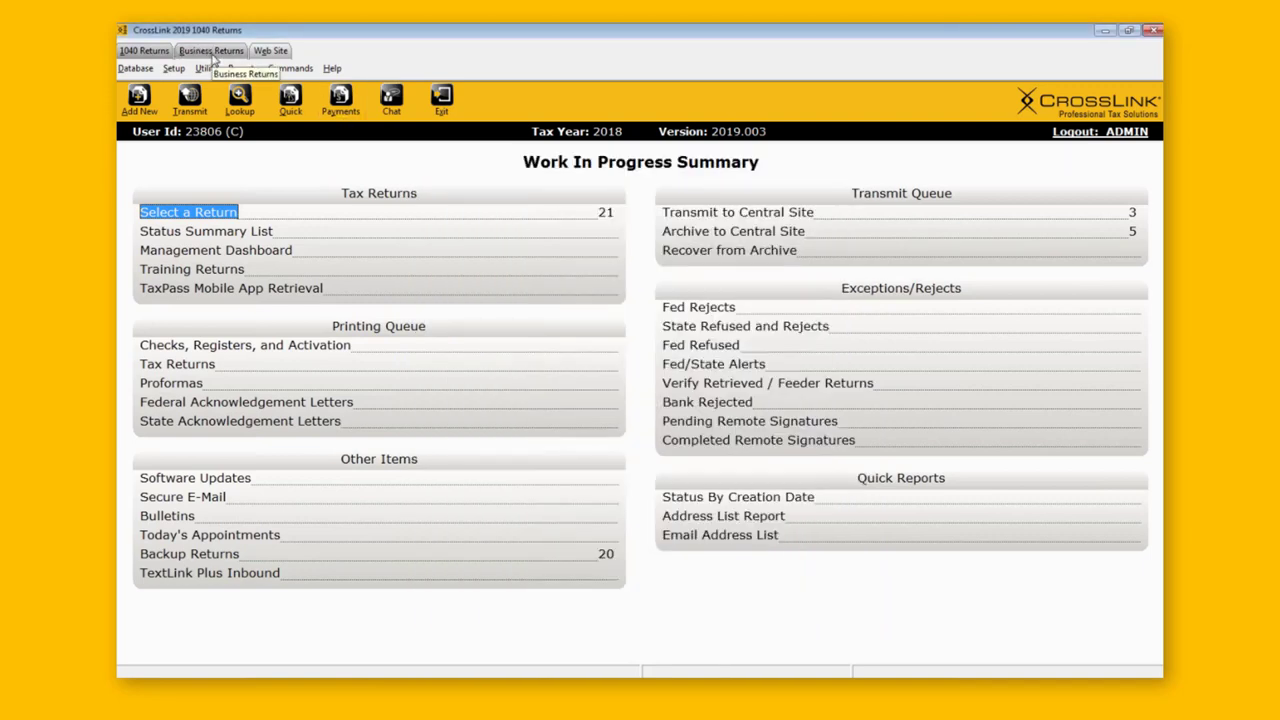
click(172, 68)
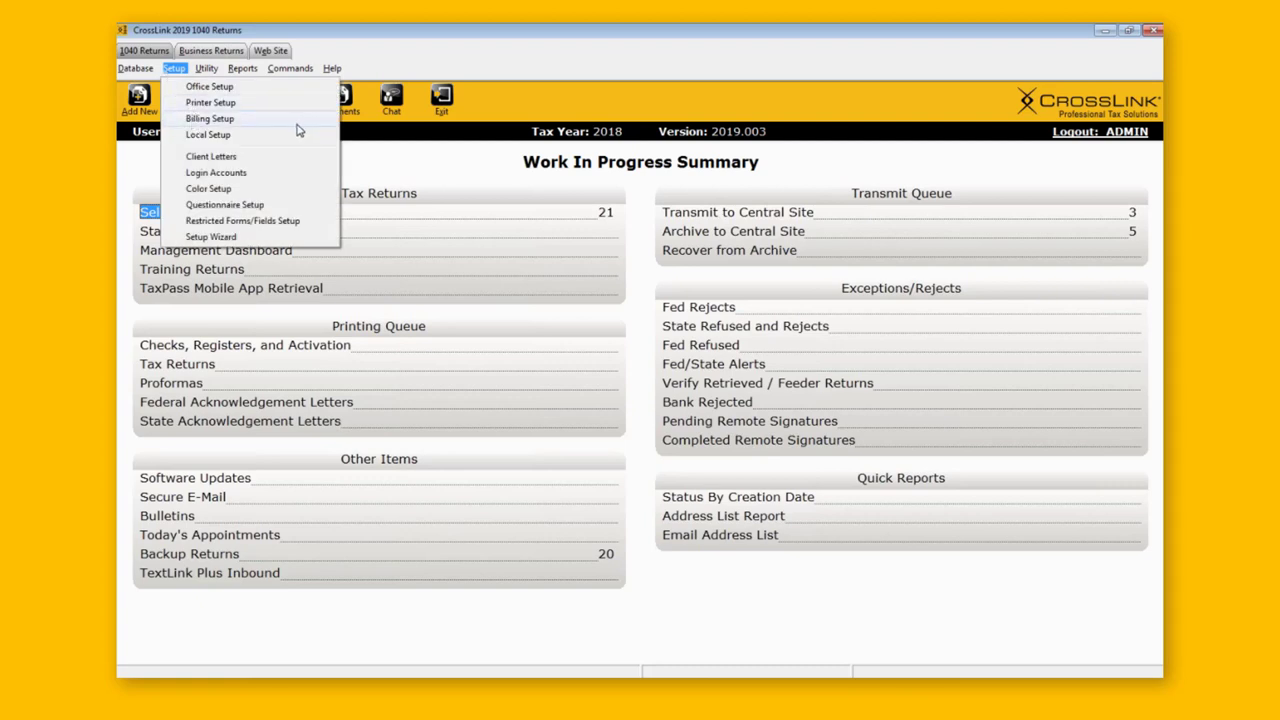
key(Escape)
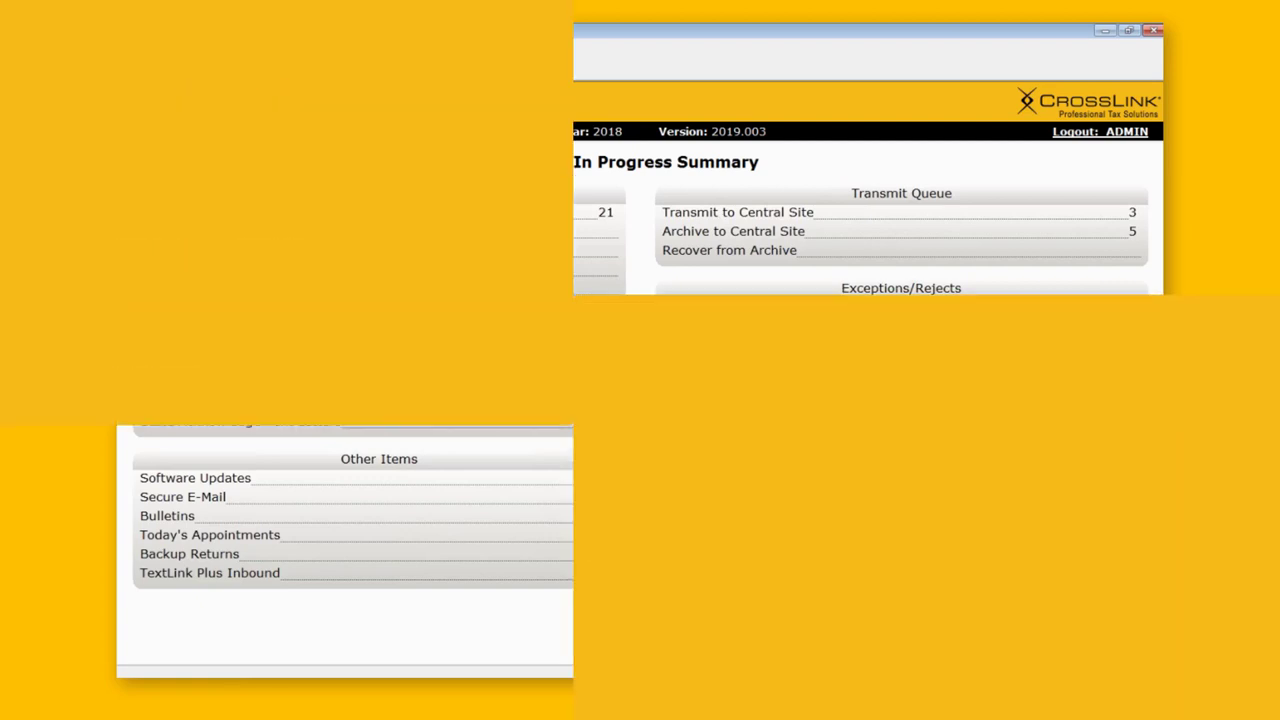